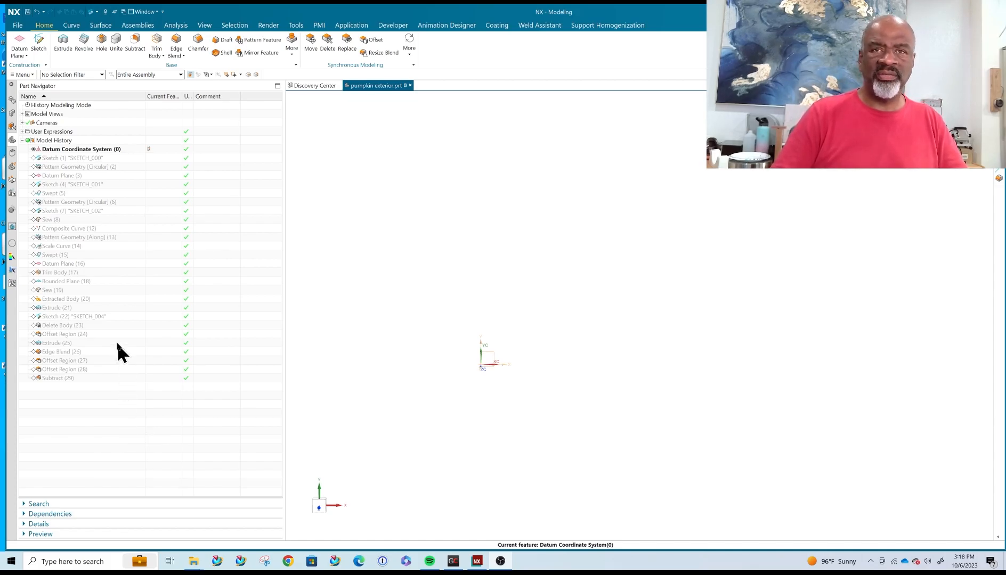
# - Make SKETCH_000 the current feature and open it to examine the pumpkin's side profile spline and its overall dimensions
pyautogui.click(152, 158)
pyautogui.doubleClick(392, 224)
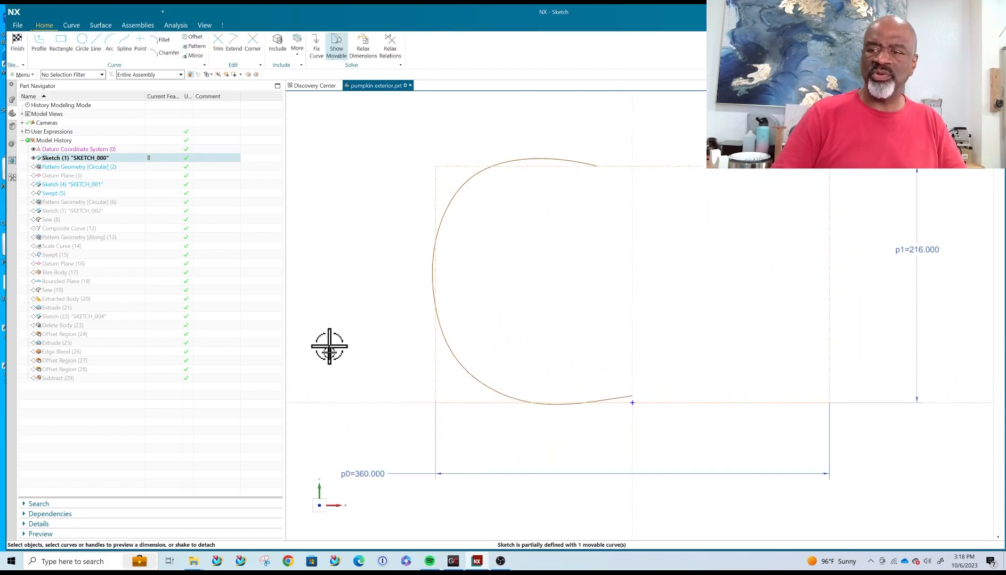
pyautogui.moveTo(374, 476); pyautogui.dragTo(668, 425)
pyautogui.scroll(1, 352, 295)
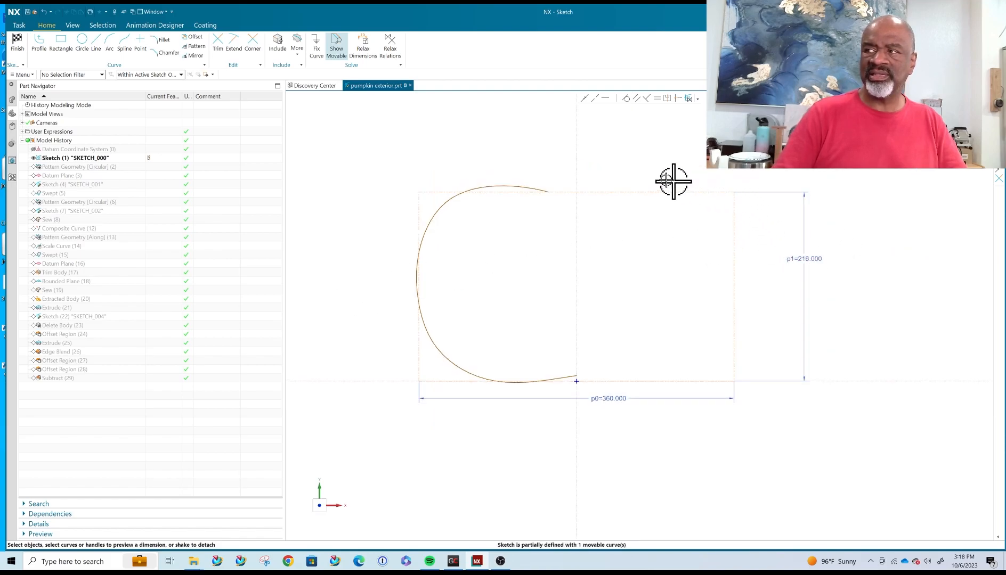
pyautogui.scroll(1, 708, 423)
pyautogui.scroll(-1, 666, 341)
pyautogui.doubleClick(538, 212)
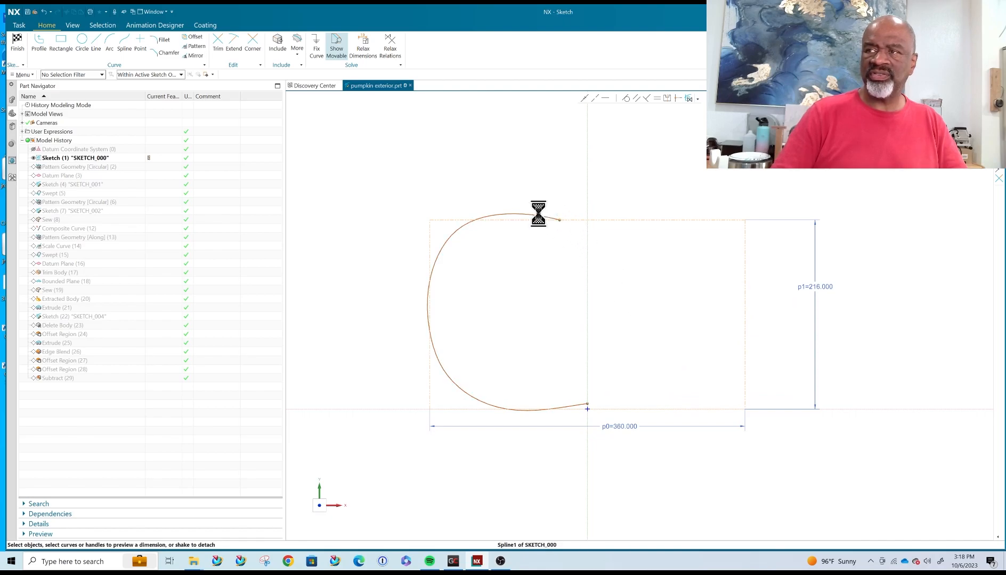
pyautogui.click(16, 41)
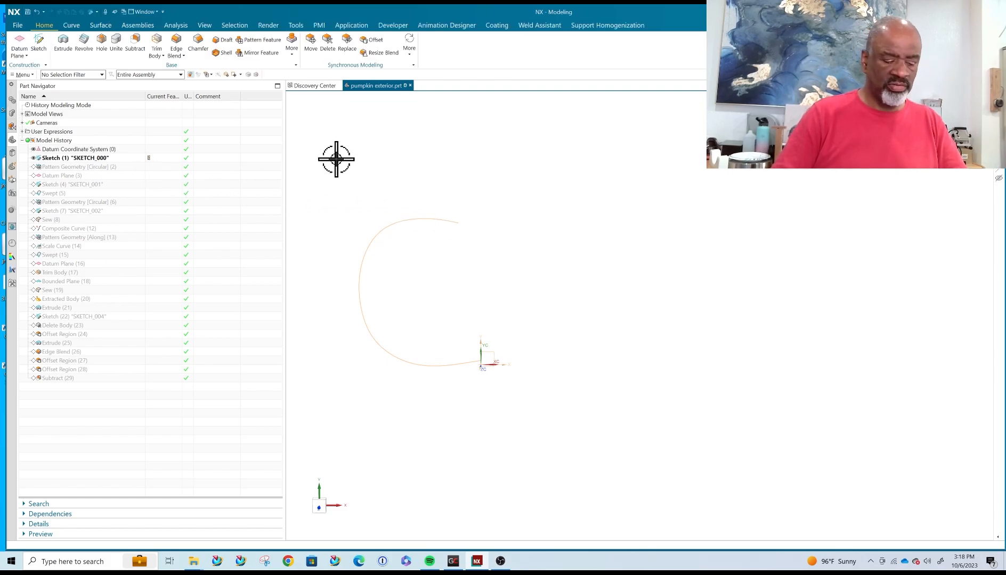
# - Review the part's expressions and the settings of the first circular Pattern Geometry feature
pyautogui.hotkey('ctrl', 'e')
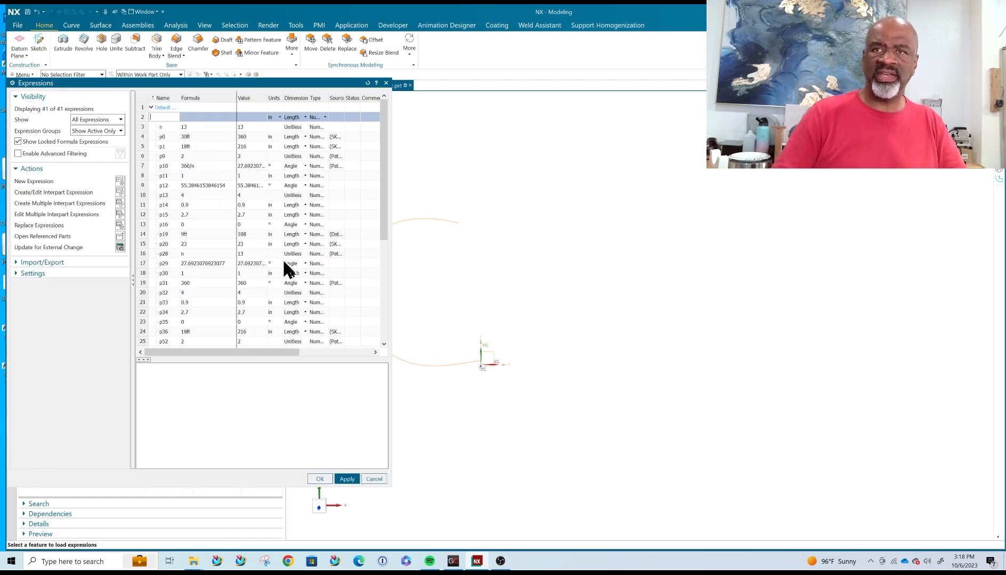
pyautogui.click(376, 478)
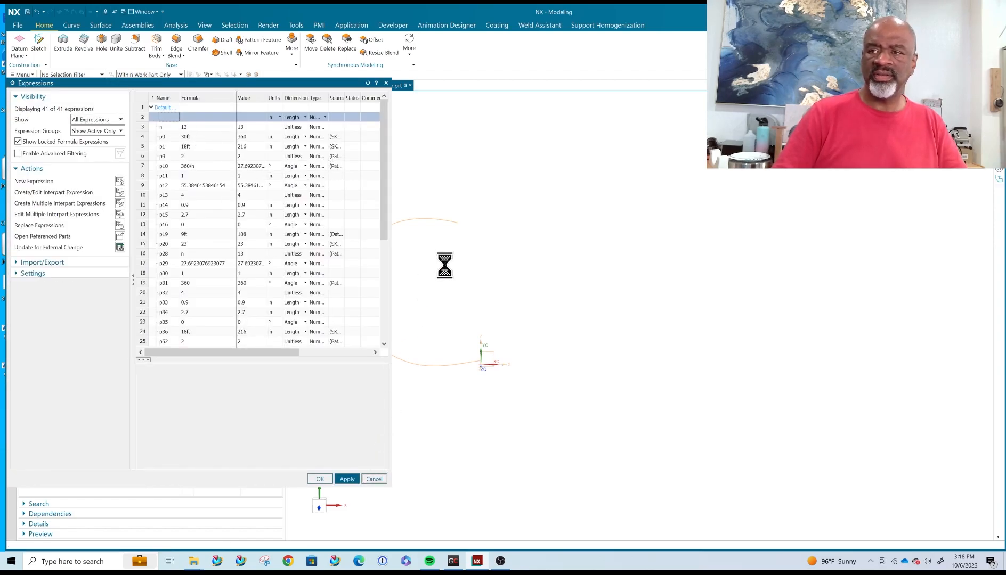
pyautogui.doubleClick(91, 166)
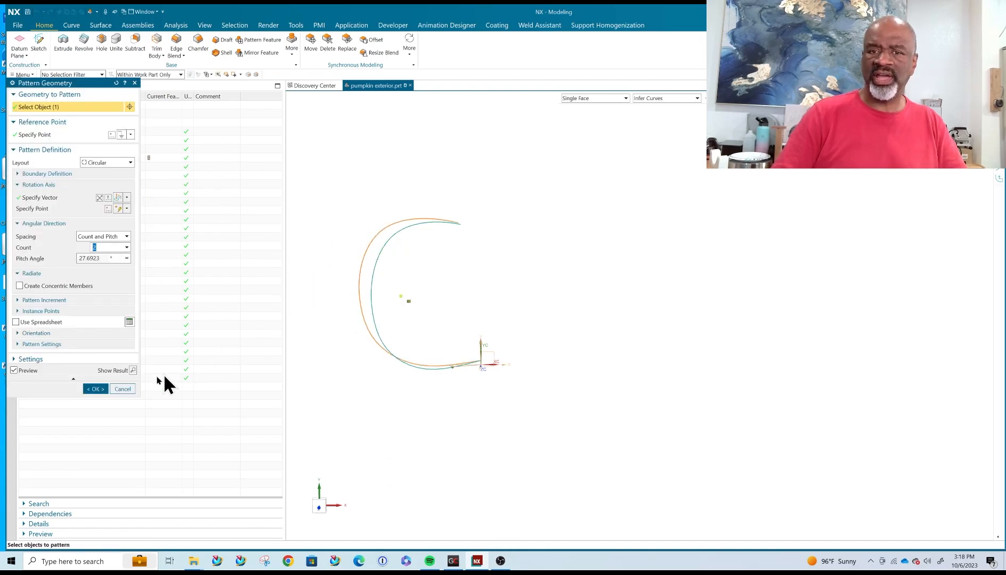
pyautogui.click(94, 389)
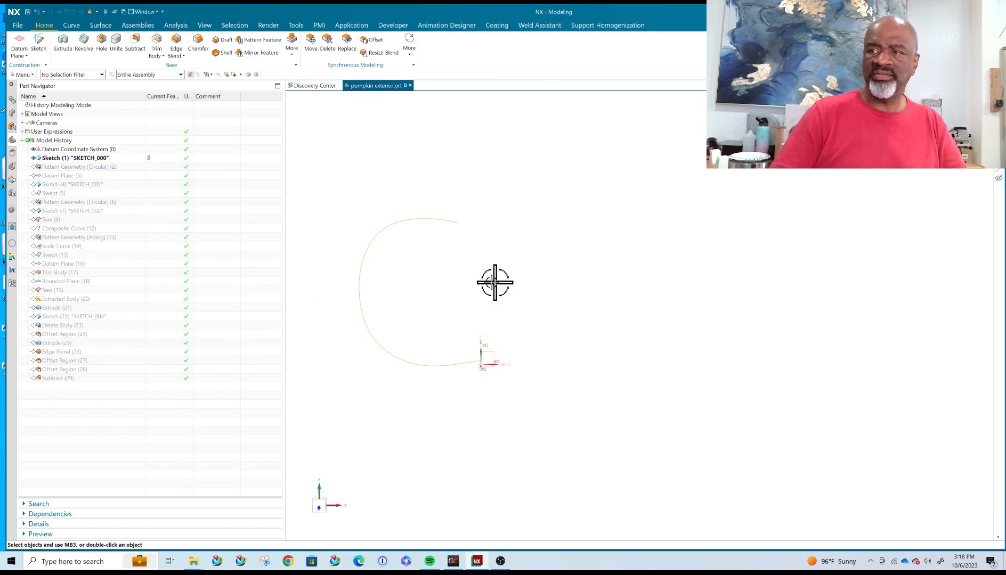
pyautogui.moveTo(476, 285); pyautogui.dragTo(468, 309, button='middle')
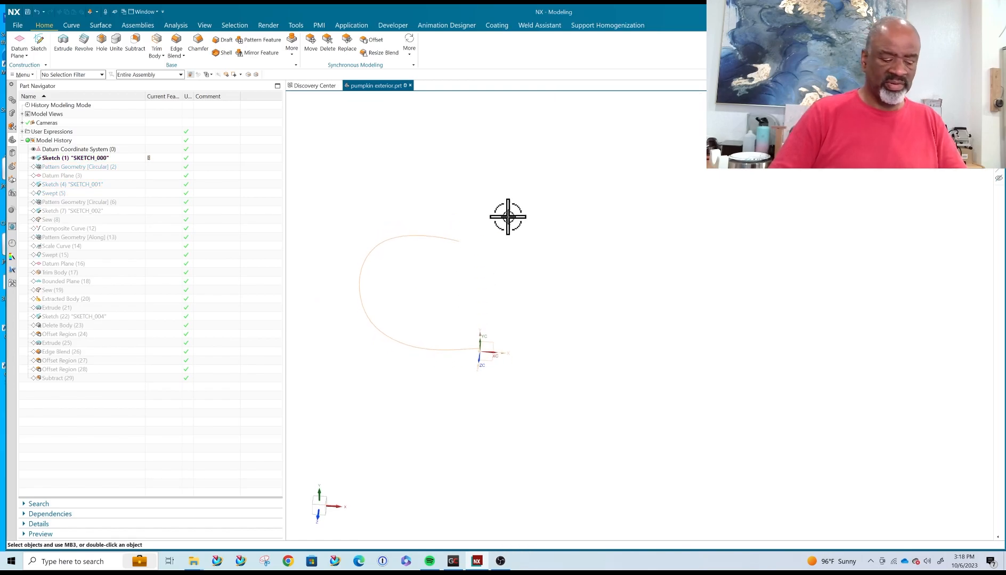
# - Advance the model history to the first circular Pattern Geometry feature that copies the profile spline
pyautogui.hotkey('ctrl', 'shift', 'k')
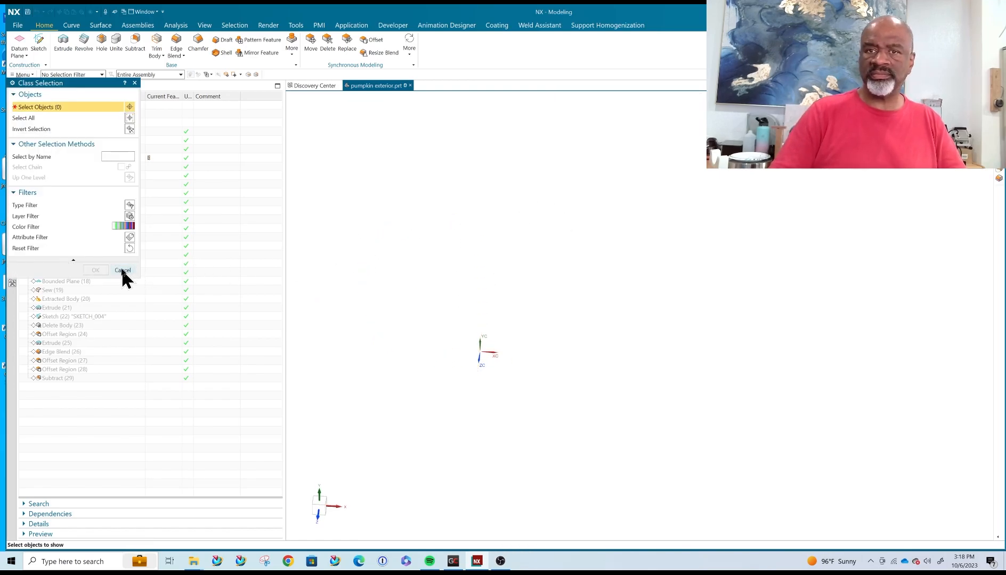
pyautogui.click(123, 270)
pyautogui.click(149, 167)
pyautogui.rightClick(149, 167)
pyautogui.moveTo(337, 219); pyautogui.dragTo(481, 255, button='middle')
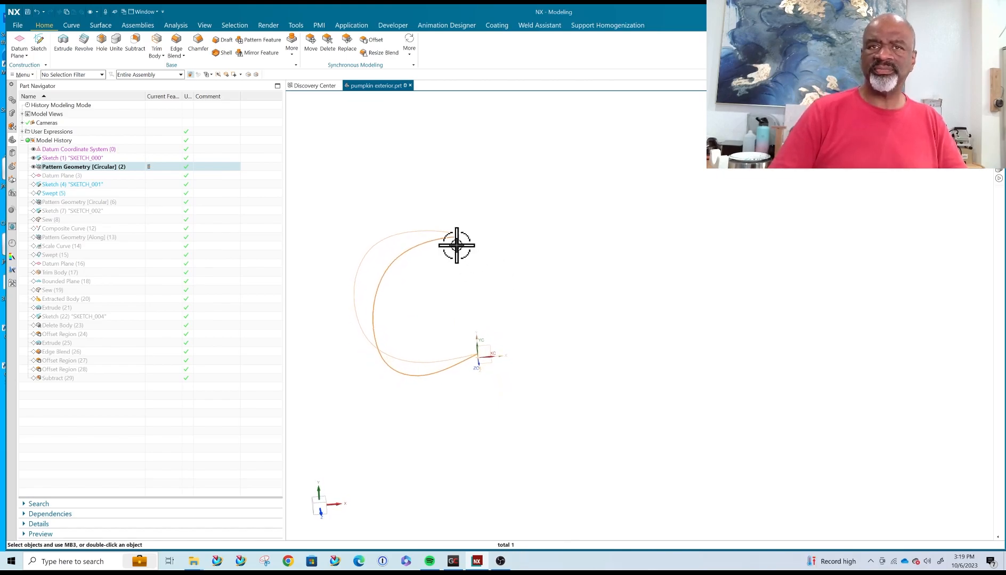
# - Make Datum Plane (3) the current feature and view it relative to the two profile splines
pyautogui.click(101, 176)
pyautogui.rightClick(101, 176)
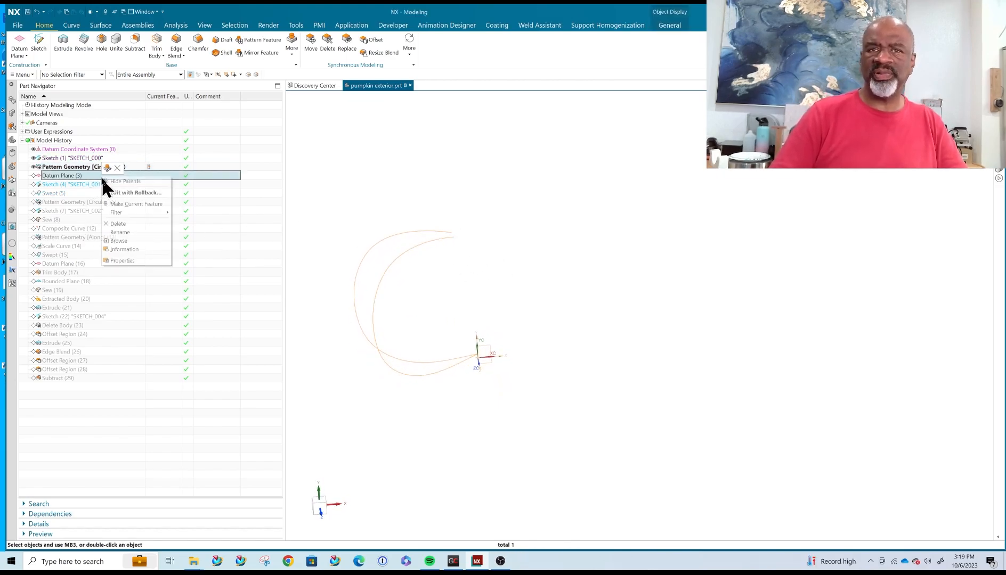
pyautogui.click(150, 204)
pyautogui.moveTo(523, 332); pyautogui.dragTo(554, 331, button='middle')
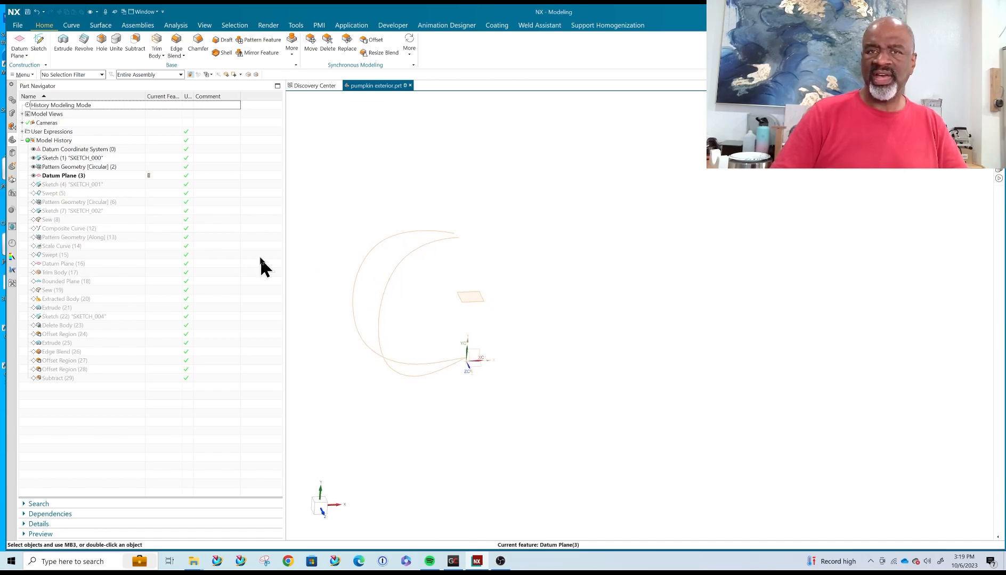
# - Make SKETCH_001 the current feature and open it to examine the arc joining the two profile splines
pyautogui.click(156, 183)
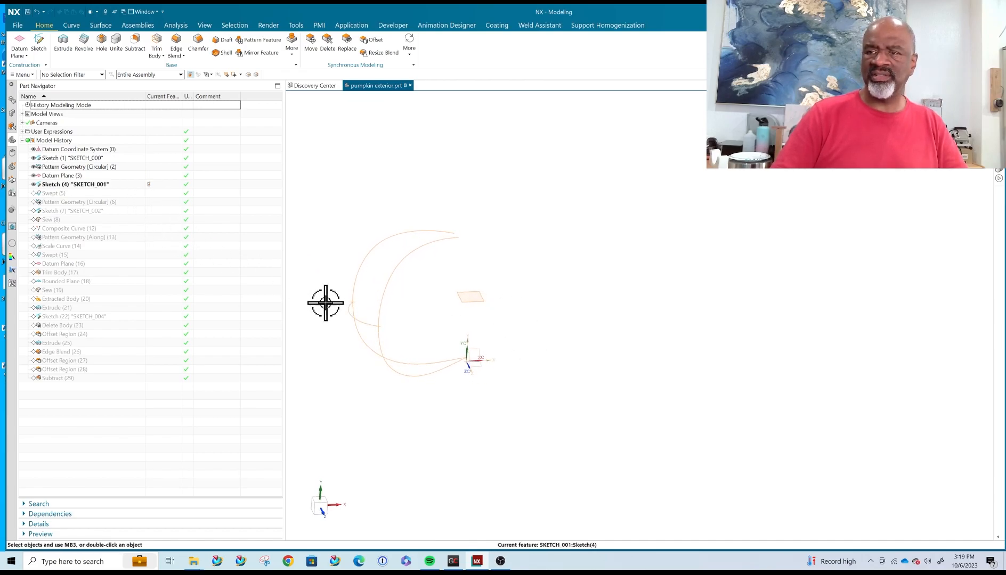
pyautogui.doubleClick(368, 322)
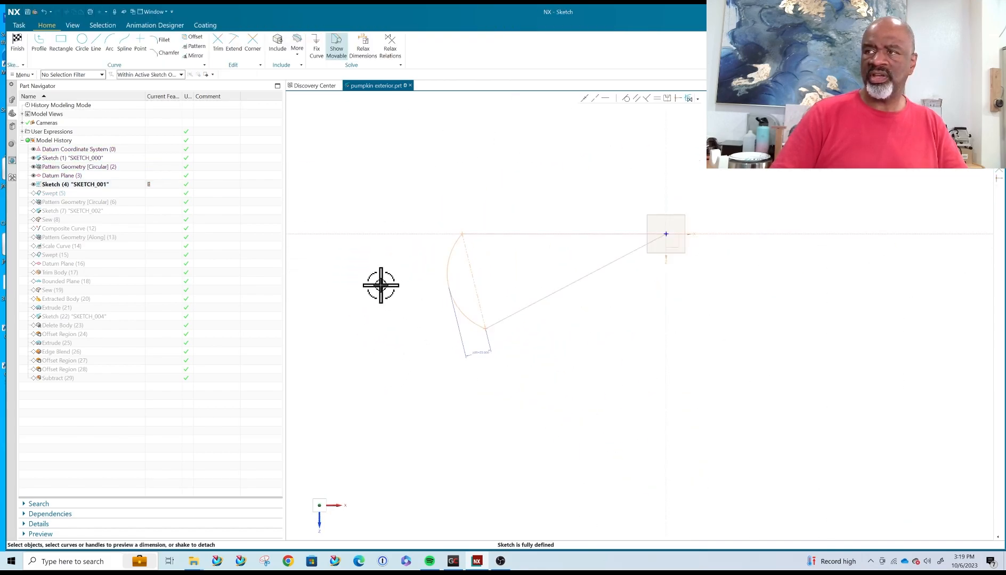
pyautogui.scroll(2, 476, 244)
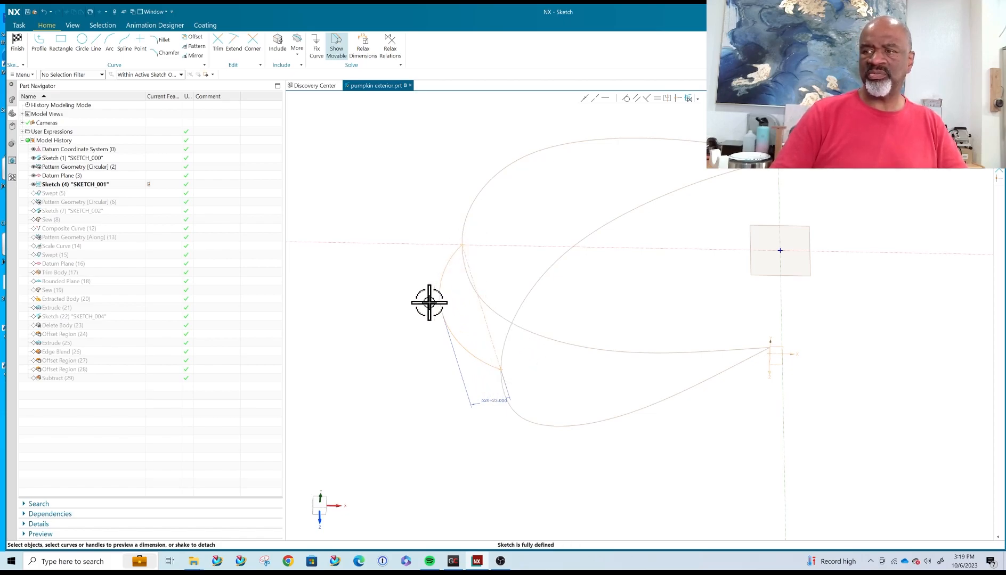
pyautogui.moveTo(559, 420)
pyautogui.mouseDown(button='middle')
pyautogui.moveTo(560, 373)
pyautogui.moveTo(569, 392)
pyautogui.mouseUp(button='middle')
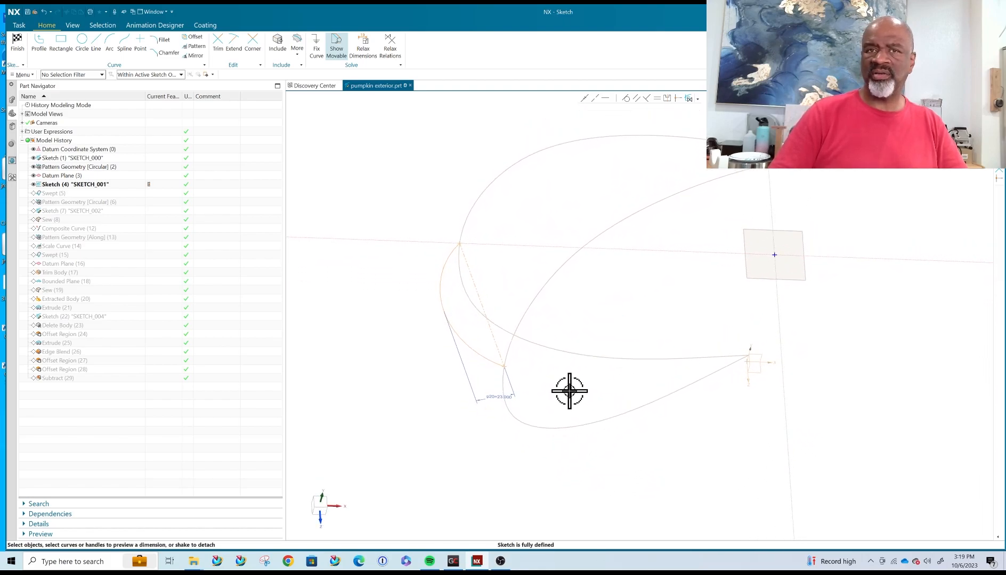
pyautogui.click(18, 42)
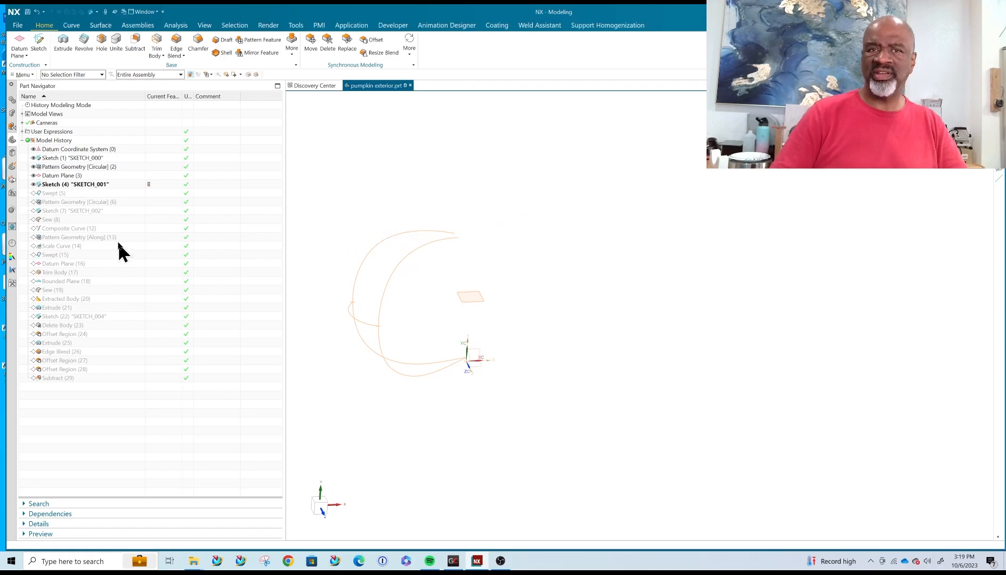
# - Advance the model history to the first Swept feature and view the single pumpkin rib
pyautogui.click(151, 193)
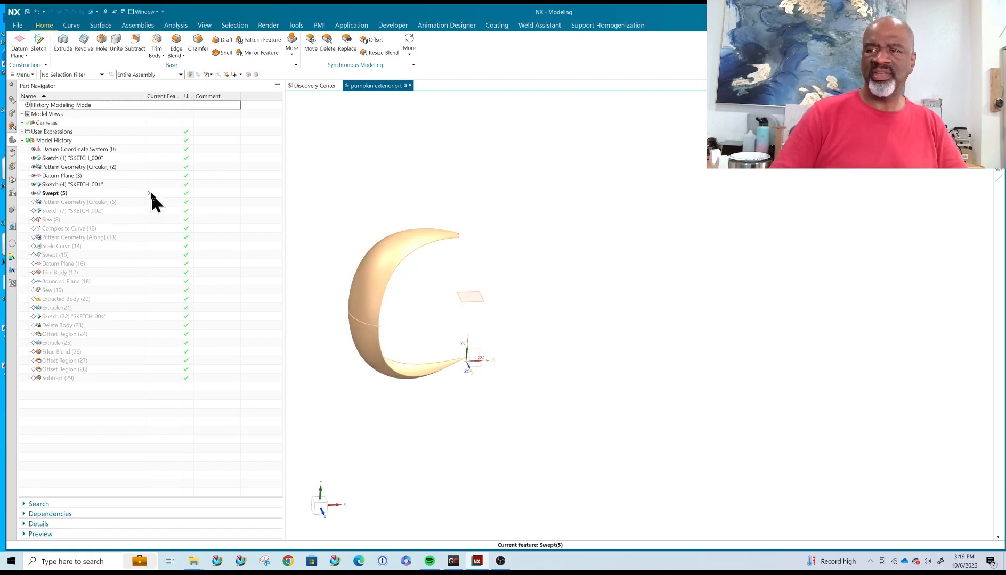
pyautogui.moveTo(430, 311); pyautogui.dragTo(427, 323, button='middle')
pyautogui.moveTo(427, 323); pyautogui.dragTo(428, 317, button='middle')
# - Roll back to SKETCH_001 and begin a Swept surface with its arc as the section and Constant scaling
pyautogui.click(101, 26)
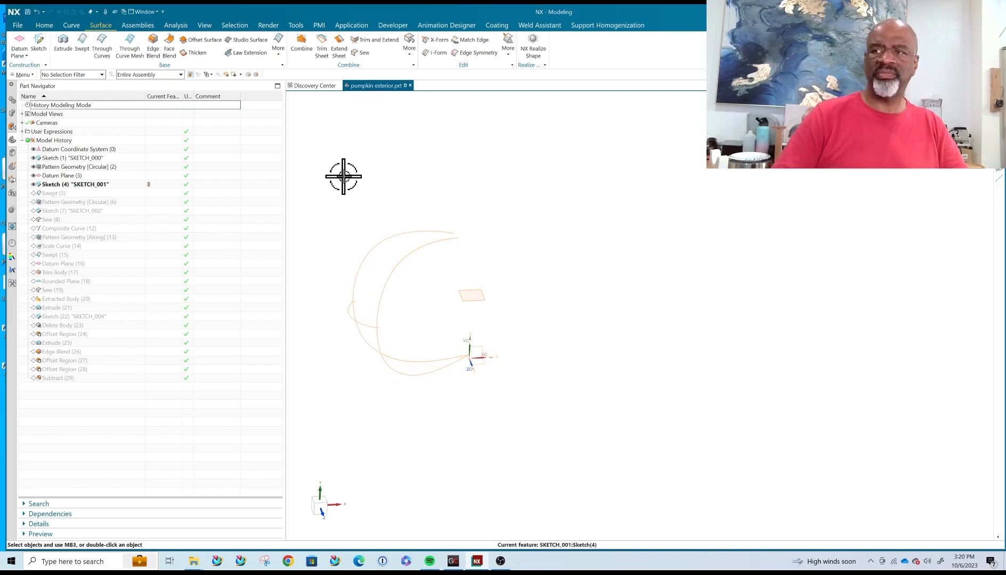
pyautogui.moveTo(343, 175); pyautogui.dragTo(353, 177, button='middle')
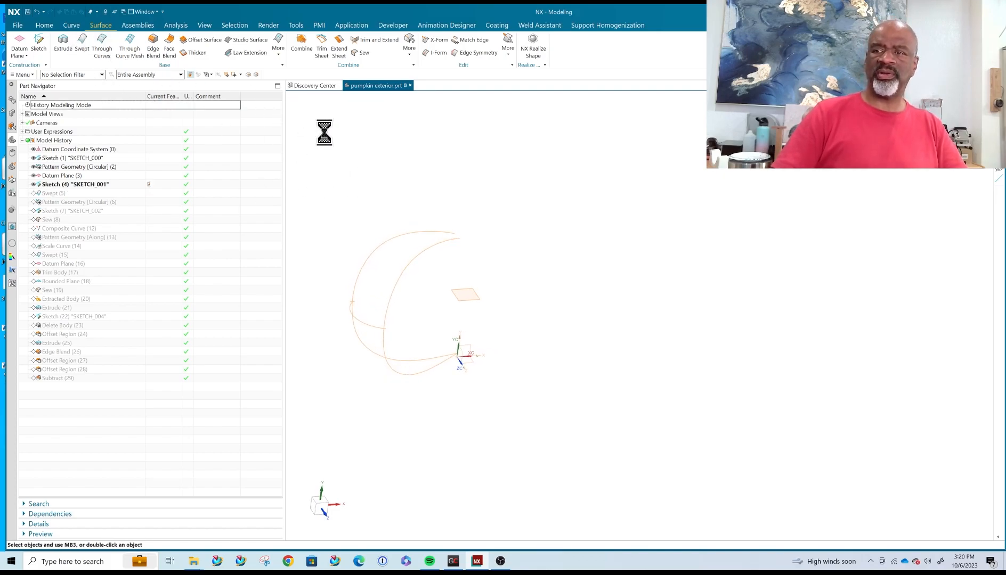
pyautogui.click(360, 312)
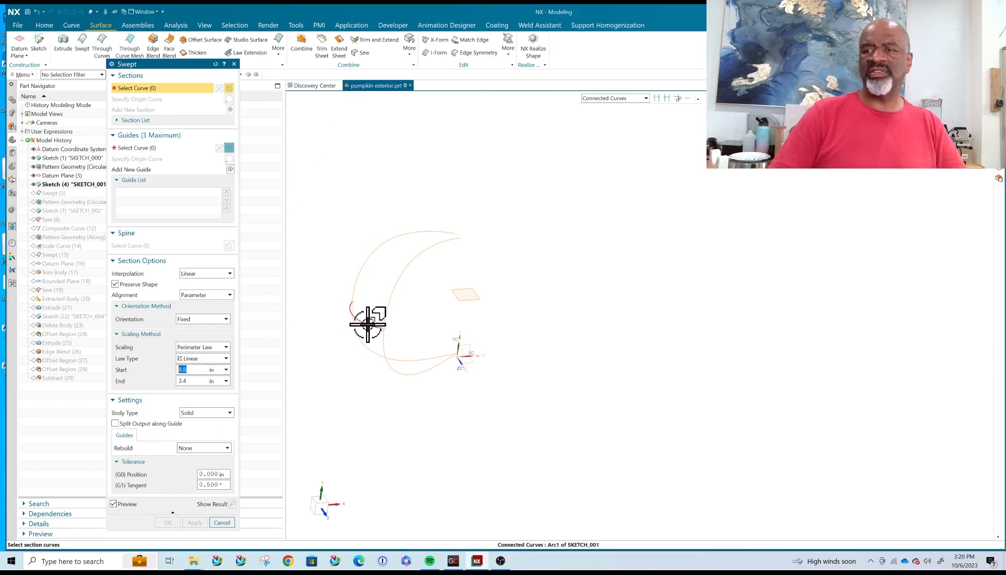
pyautogui.click(211, 346)
pyautogui.click(201, 357)
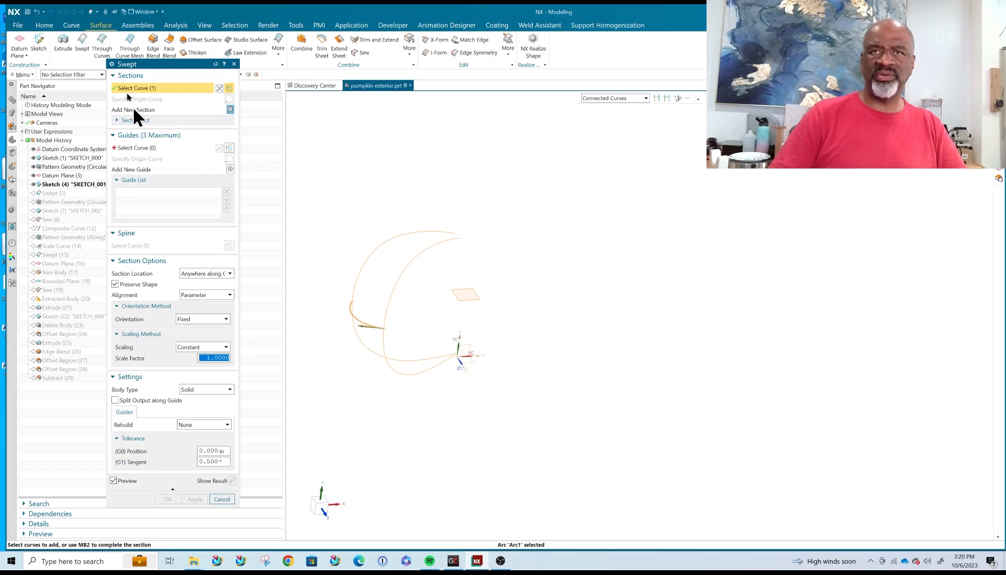
# - Assign the original profile spline and its patterned copy as the two sweep guides and create the rib surface
pyautogui.click(133, 148)
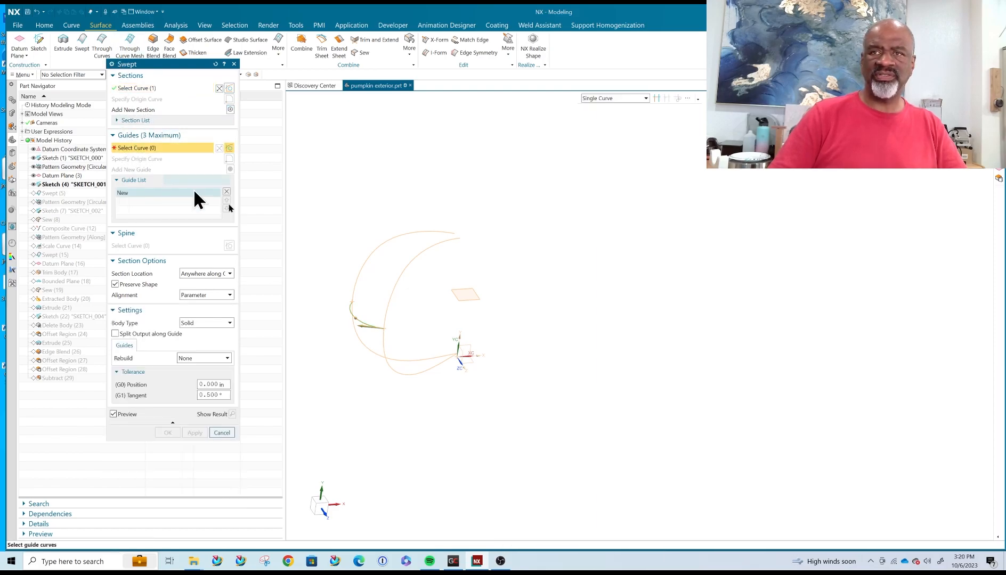
pyautogui.click(417, 231)
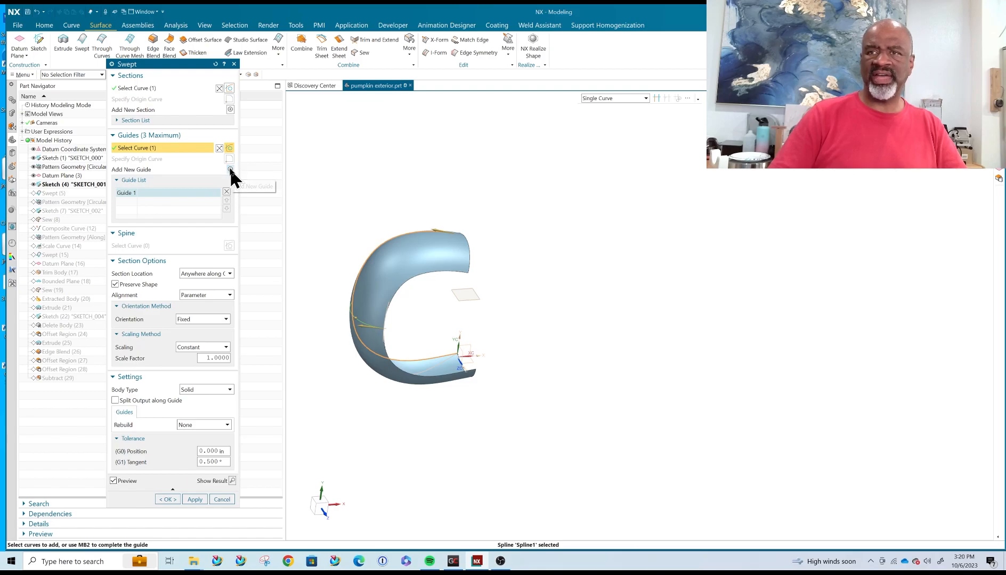
pyautogui.click(230, 169)
pyautogui.moveTo(527, 281); pyautogui.dragTo(440, 263, button='middle')
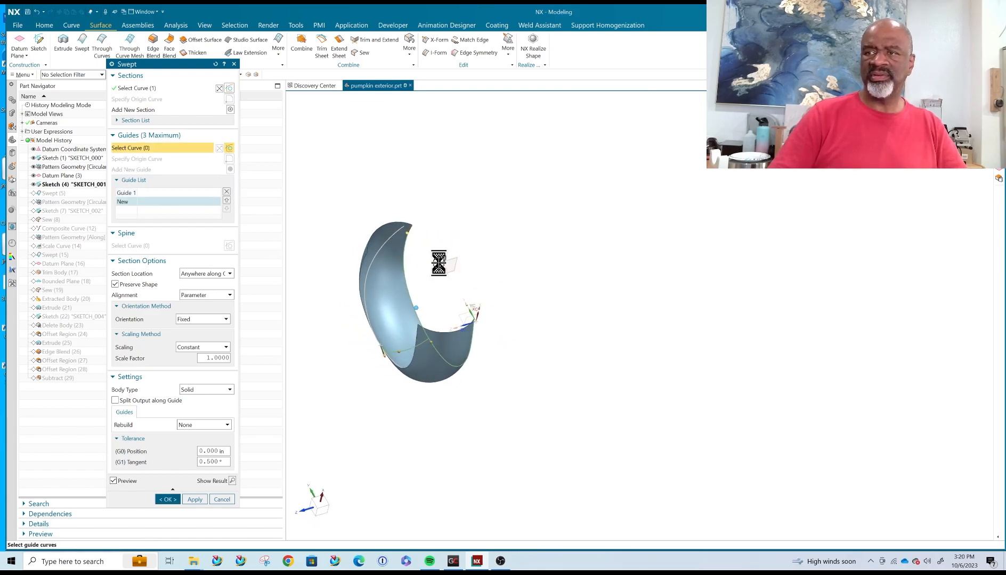
pyautogui.click(391, 235)
pyautogui.moveTo(516, 220); pyautogui.dragTo(599, 220, button='middle')
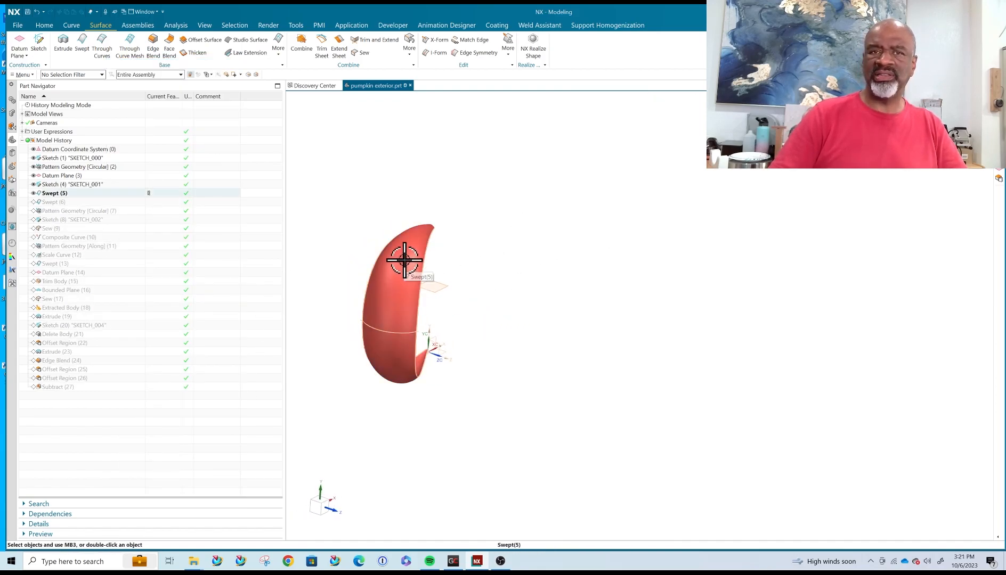
# - Remove the trial sweep and advance the model history past the original Swept to the second circular Pattern Geometry
pyautogui.rightClick(147, 207)
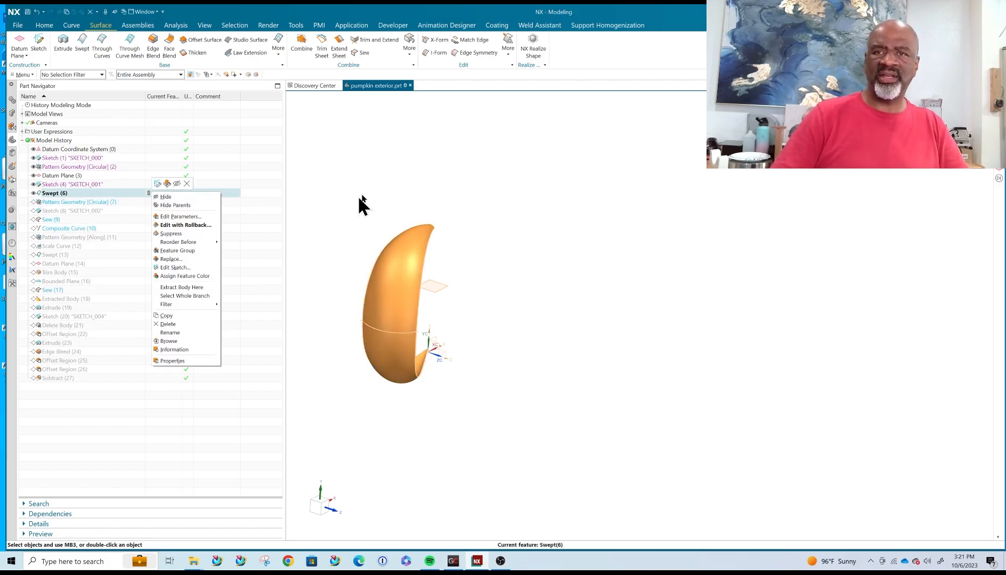
pyautogui.click(207, 230)
pyautogui.click(151, 200)
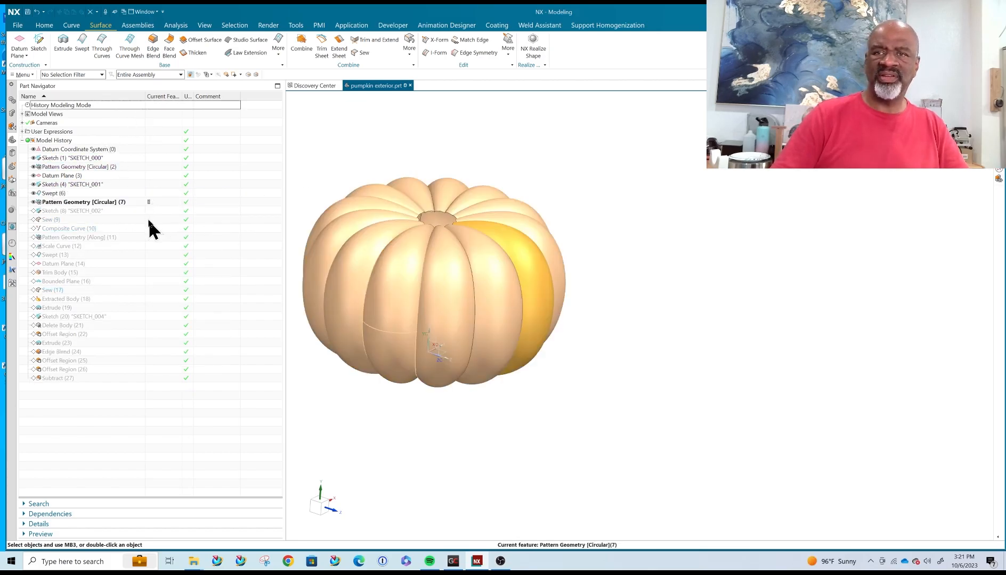
pyautogui.moveTo(645, 346); pyautogui.dragTo(619, 348, button='middle')
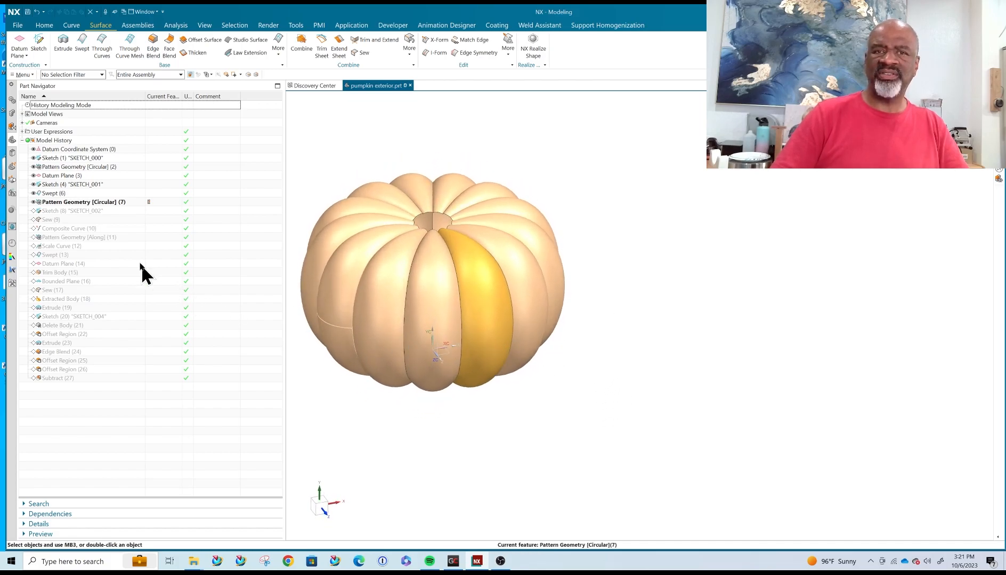
# - Advance the model history through SKETCH_002 and the first Sew to the Composite Curve around the pumpkin's top opening
pyautogui.click(152, 210)
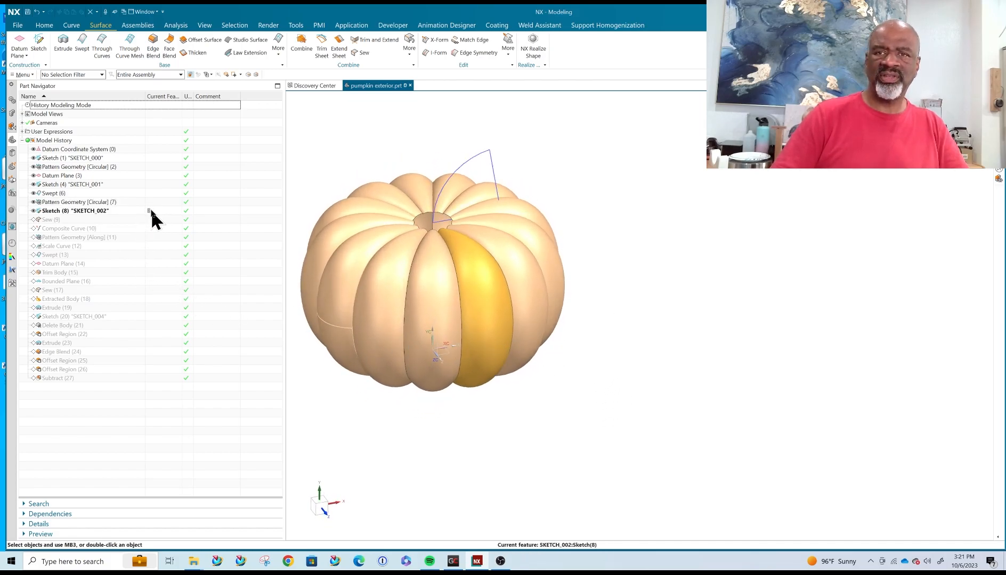
pyautogui.moveTo(660, 345)
pyautogui.mouseDown(button='middle')
pyautogui.moveTo(660, 330)
pyautogui.moveTo(675, 334)
pyautogui.mouseUp(button='middle')
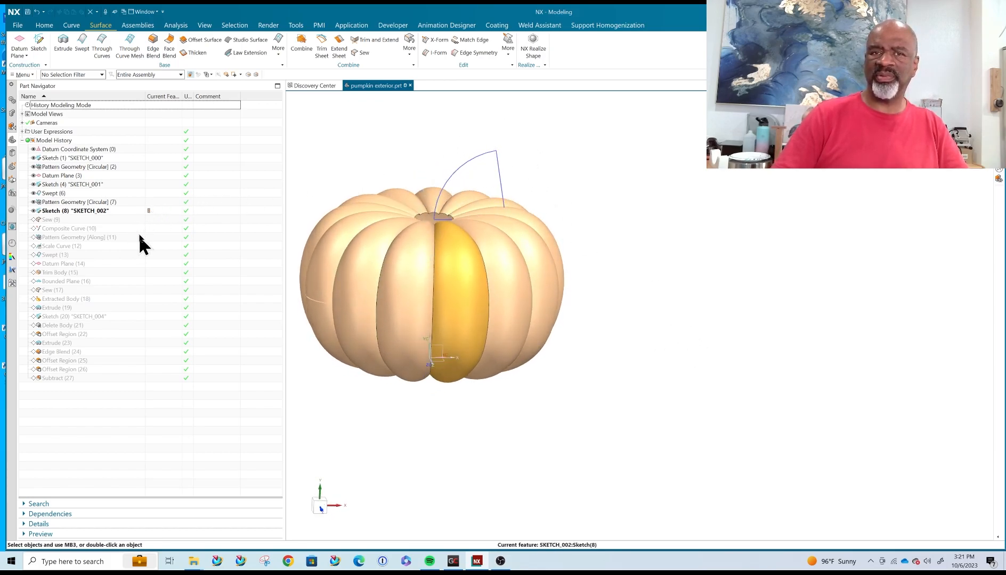
pyautogui.click(150, 219)
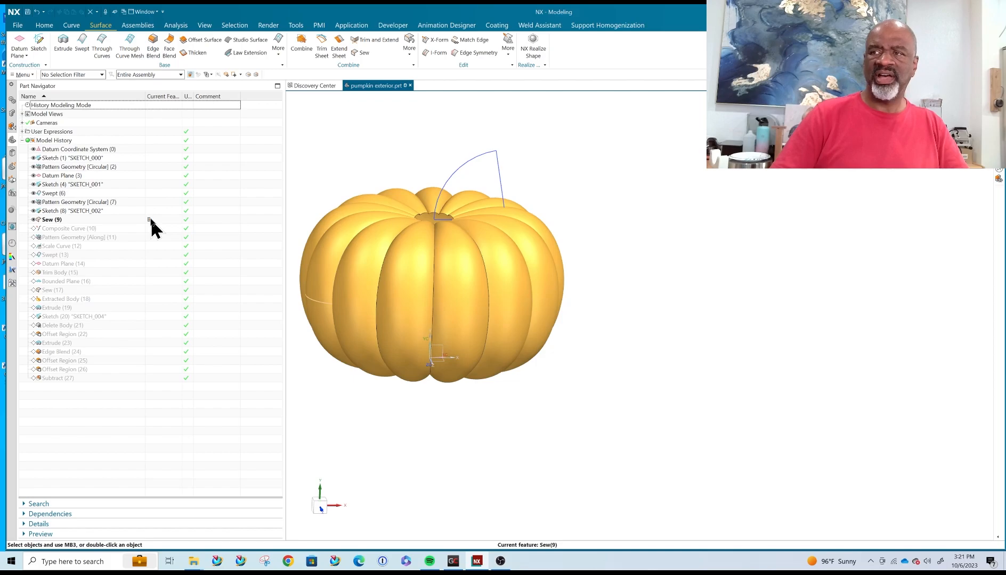
pyautogui.click(149, 229)
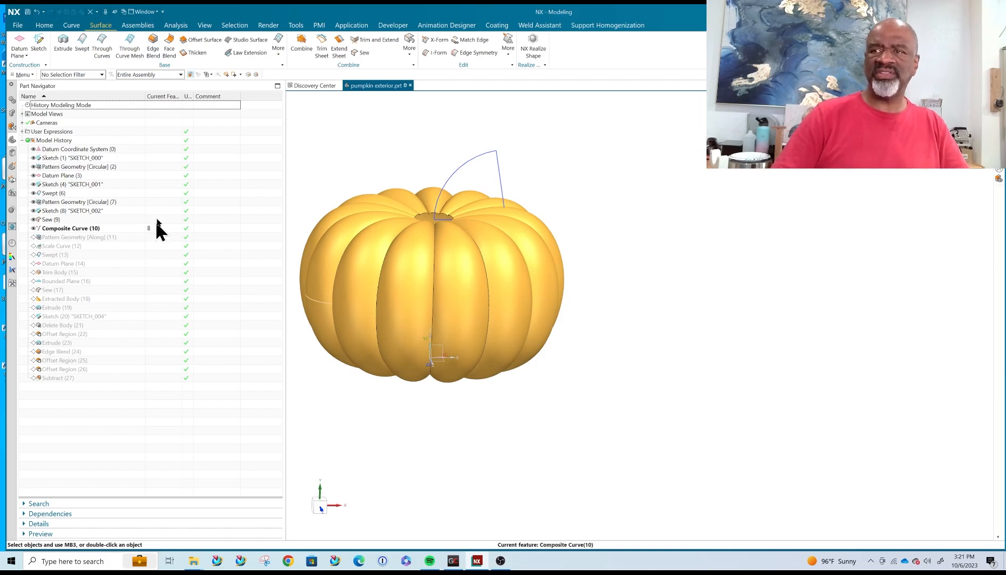
pyautogui.moveTo(377, 177); pyautogui.dragTo(397, 216, button='middle')
pyautogui.scroll(3, 438, 213)
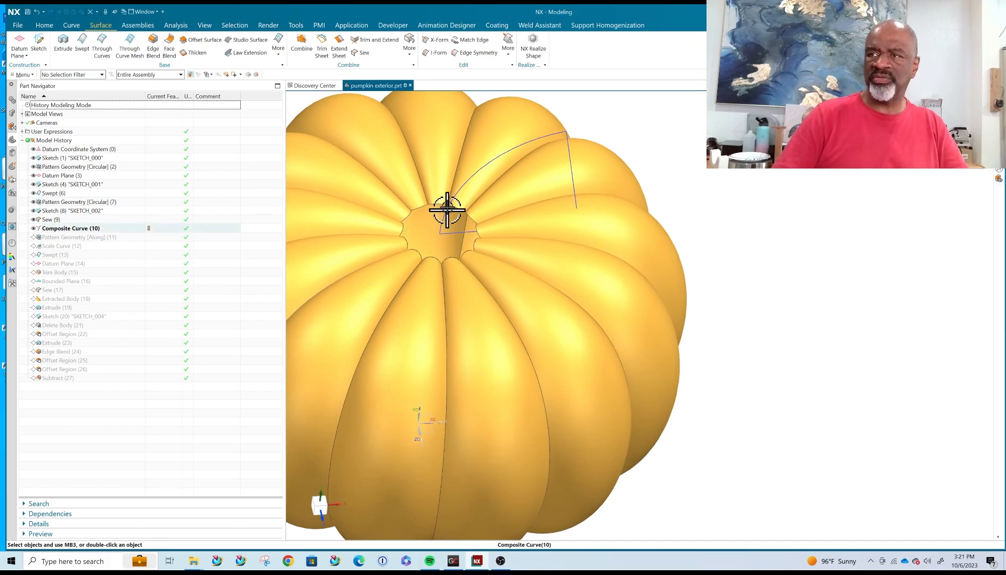
# - Try a Swept feature using the Composite Curve around the top opening as the section and the SKETCH_002 arc as the guide
pyautogui.moveTo(593, 209); pyautogui.dragTo(746, 212, button='middle')
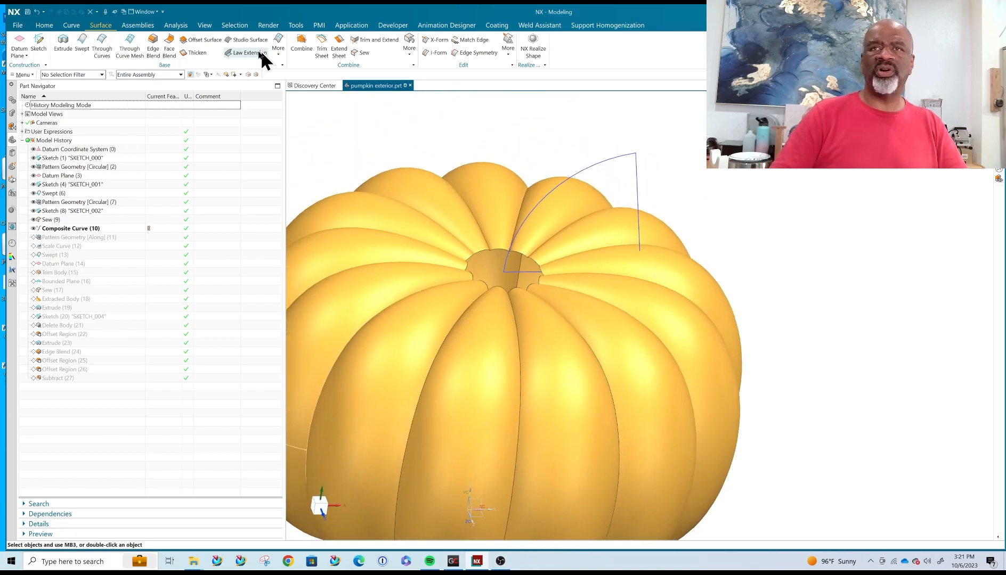
pyautogui.click(78, 39)
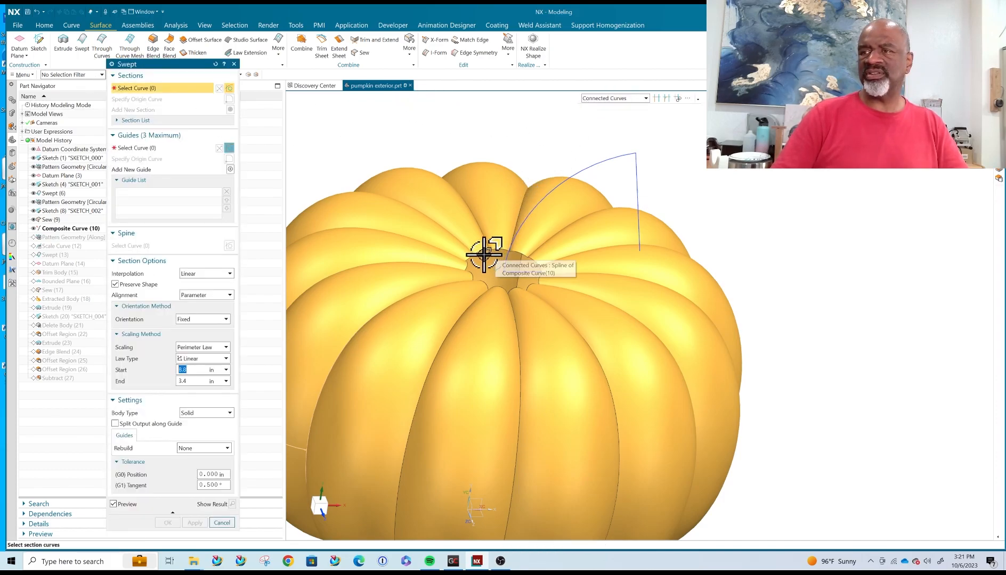
pyautogui.click(484, 250)
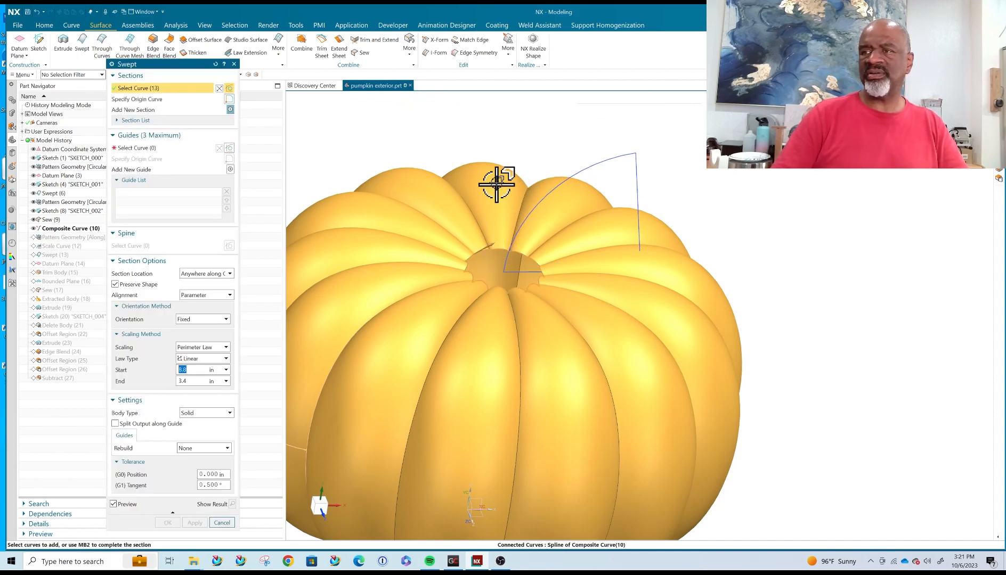
pyautogui.click(131, 148)
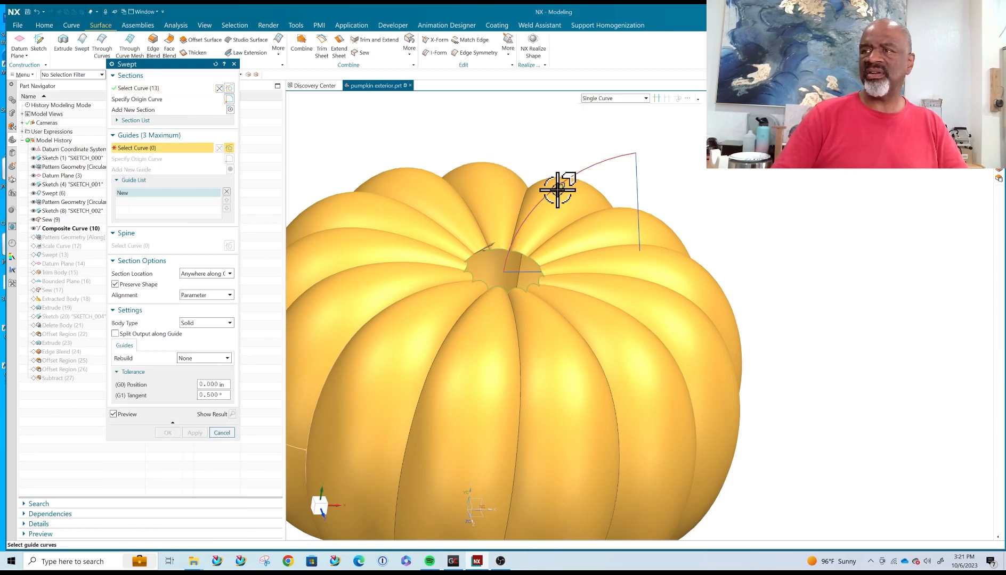
pyautogui.click(557, 190)
# - Try Constant scaling with a scale factor of 1 on the stem sweep, inspect the preview, and cancel the feature
pyautogui.click(217, 323)
pyautogui.click(219, 326)
pyautogui.click(224, 347)
pyautogui.click(203, 356)
pyautogui.moveTo(719, 191); pyautogui.dragTo(714, 162, button='middle')
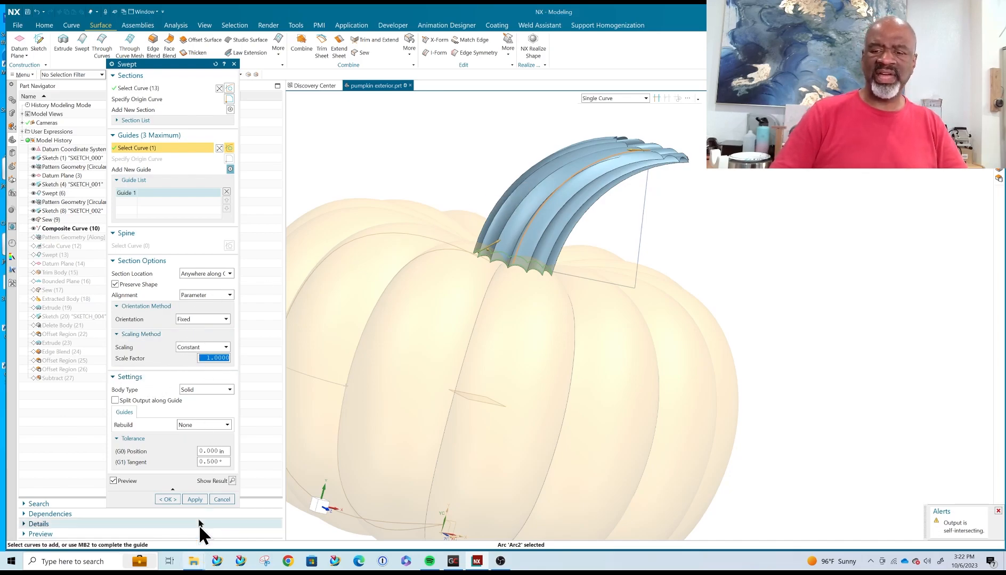
pyautogui.click(224, 500)
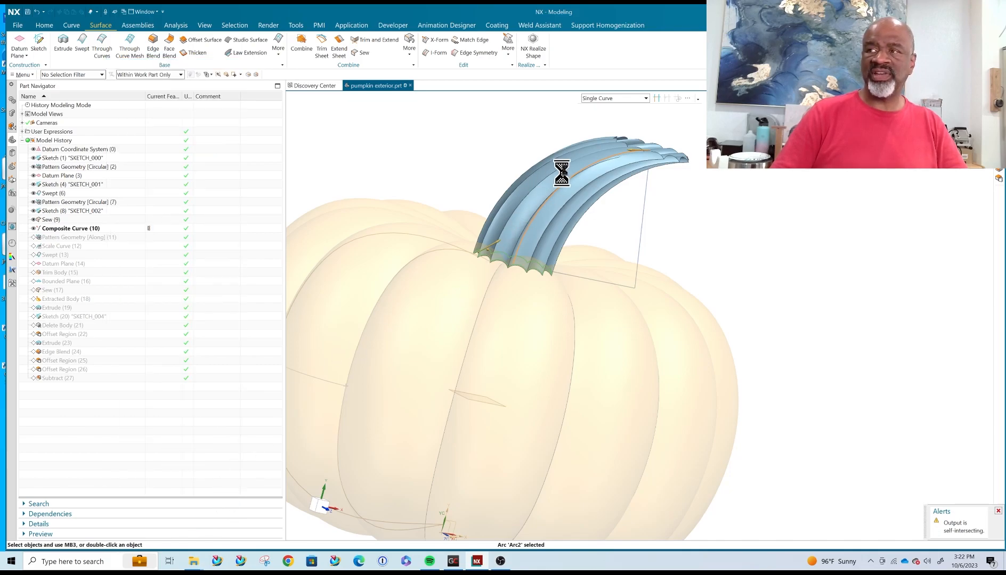
# - Advance the model history to Pattern Geometry [Along] (11) and hide the patterned arc and its connected line
pyautogui.rightClick(95, 236)
pyautogui.click(114, 262)
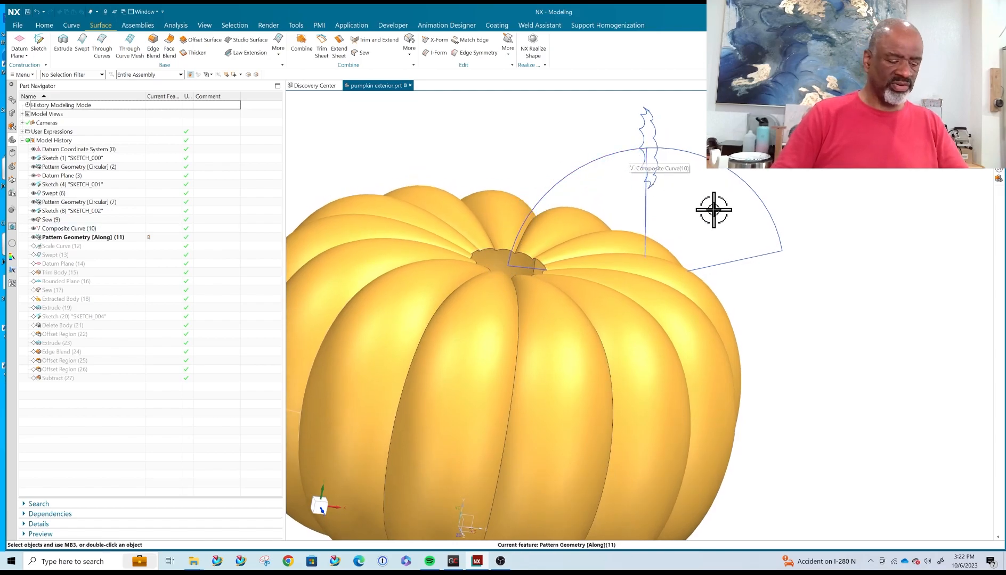
pyautogui.hotkey('ctrl', 'b')
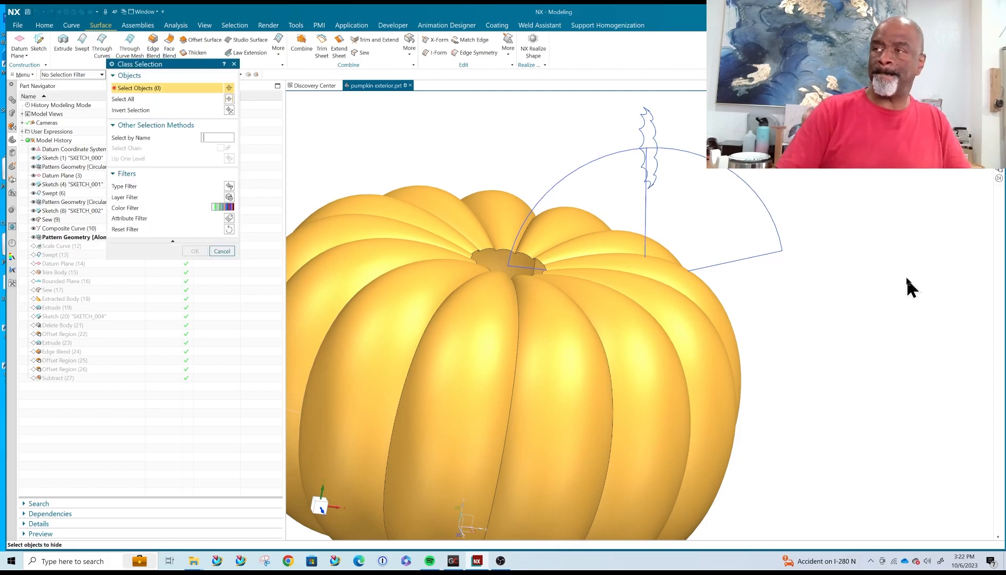
pyautogui.click(712, 158)
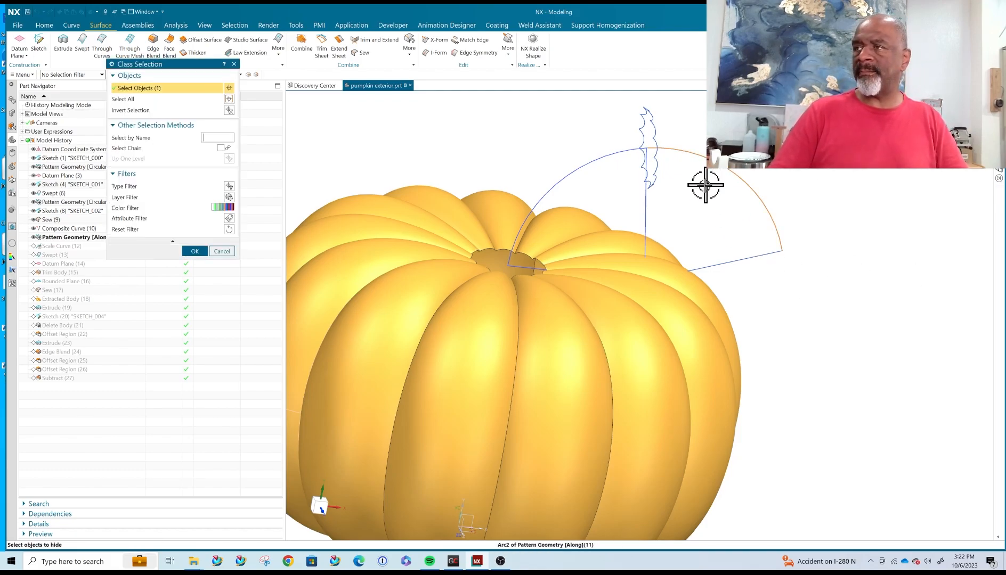
pyautogui.click(731, 261)
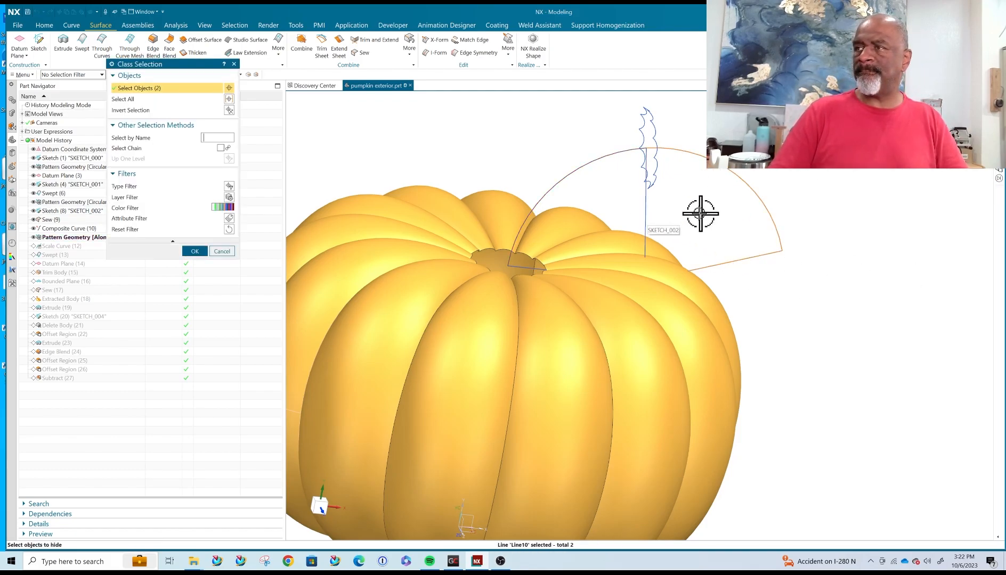
pyautogui.click(195, 251)
pyautogui.moveTo(772, 224); pyautogui.dragTo(730, 231, button='middle')
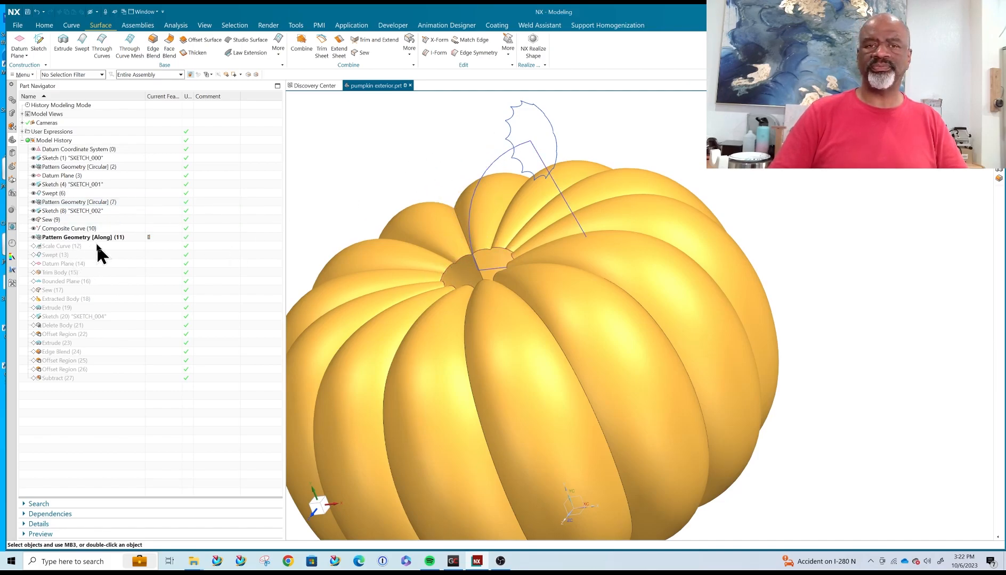
# - Advance the model history to Scale Curve (12) to show the reduced profile at the stem's end
pyautogui.click(152, 245)
pyautogui.moveTo(494, 183)
pyautogui.mouseDown(button='middle')
pyautogui.moveTo(591, 131)
pyautogui.moveTo(357, 90)
pyautogui.mouseUp(button='middle')
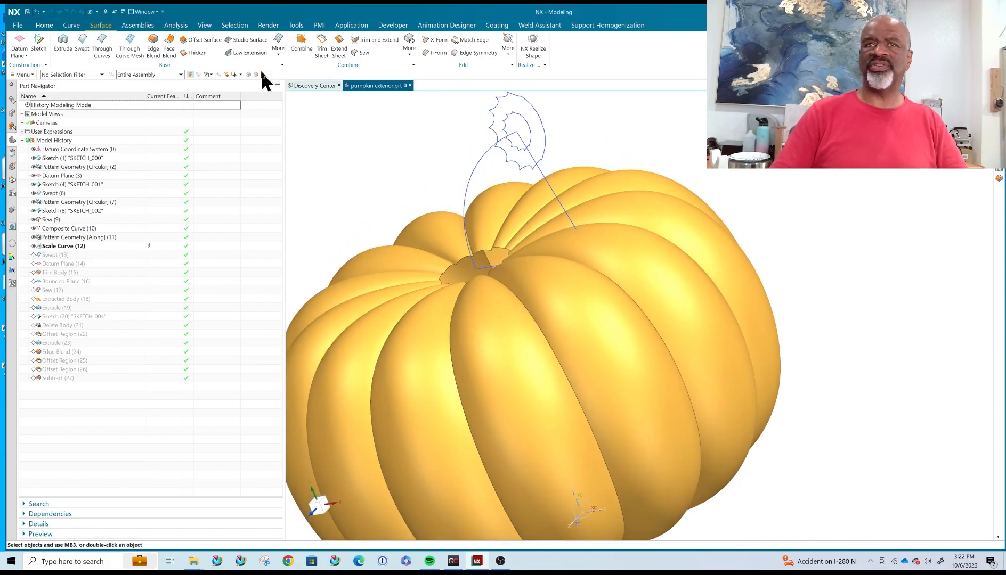
# - Try a uniform Scale Curve on the patterned stem profile about the arc's endpoint, vary the scale factor, and cancel it
pyautogui.click(71, 27)
pyautogui.click(355, 47)
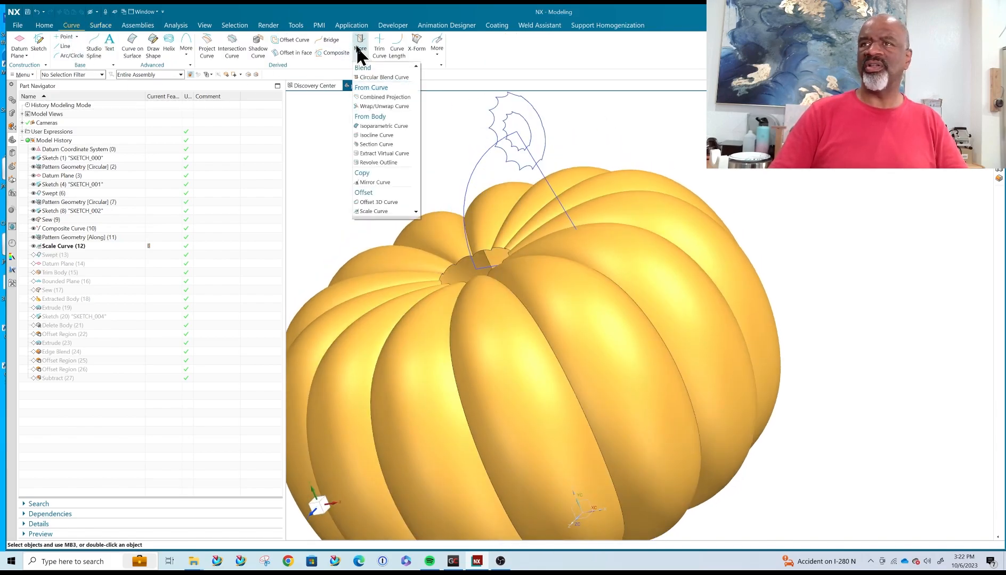
pyautogui.click(373, 211)
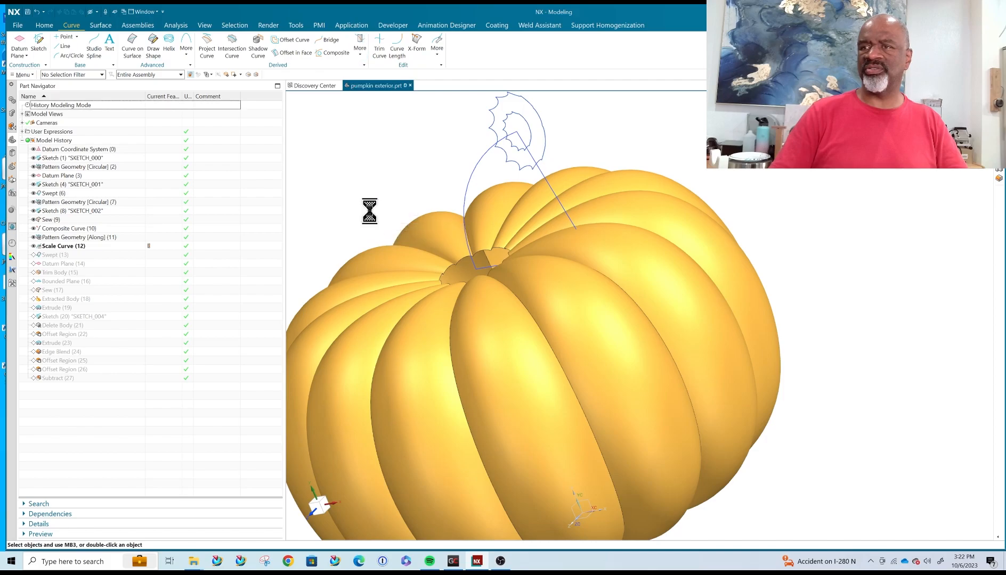
pyautogui.click(494, 103)
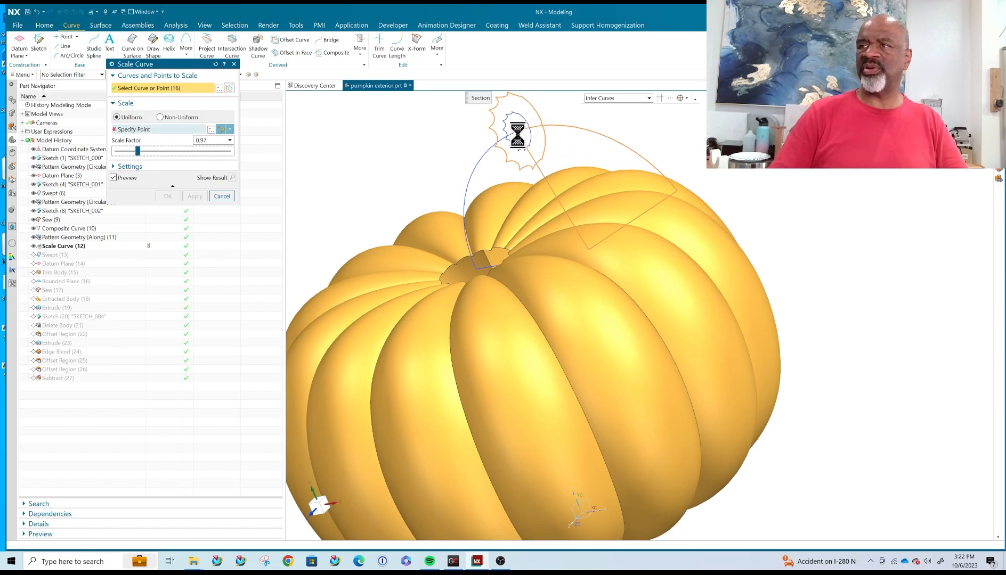
pyautogui.click(516, 130)
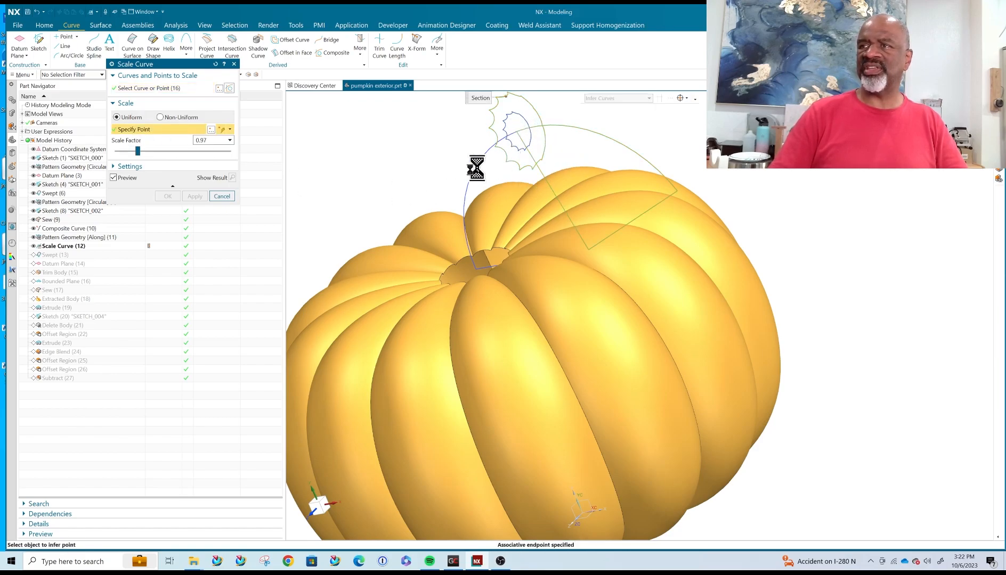
pyautogui.moveTo(140, 150); pyautogui.dragTo(166, 160)
pyautogui.click(221, 196)
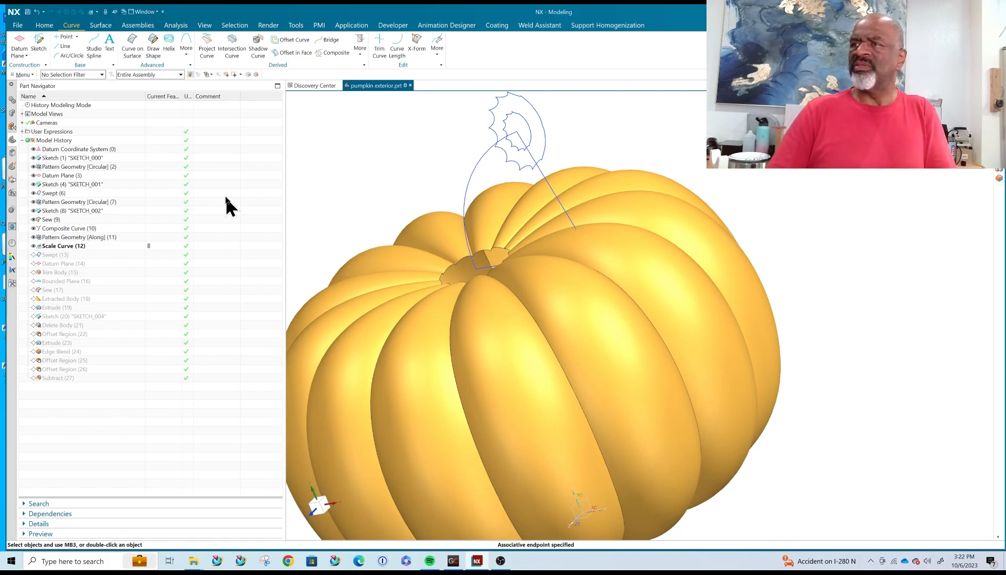
# - Advance the model history to the stem's Swept (13), inspect the twisted stem, and continue to Datum Plane (14)
pyautogui.doubleClick(81, 255)
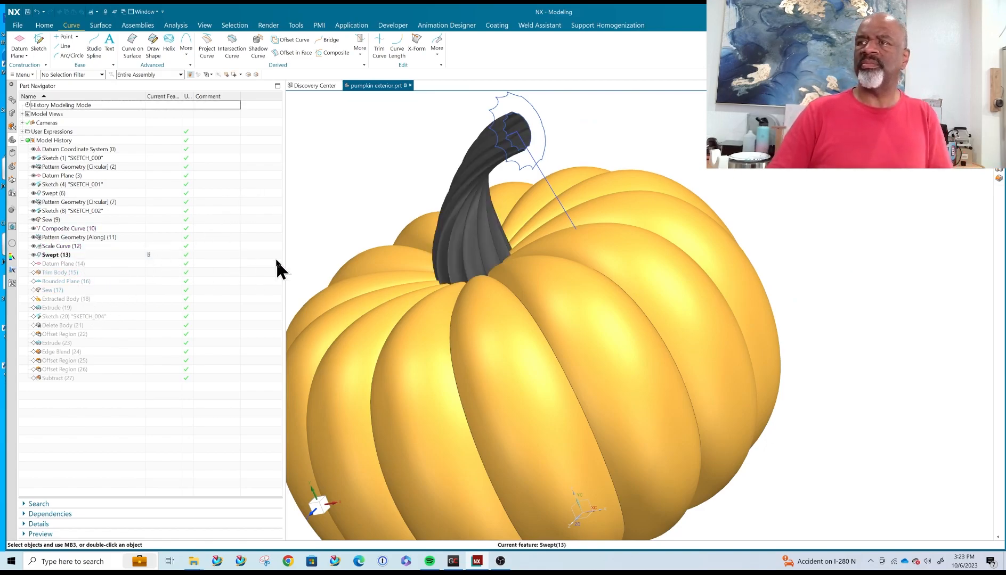
pyautogui.moveTo(404, 162)
pyautogui.mouseDown(button='middle')
pyautogui.moveTo(440, 142)
pyautogui.moveTo(440, 125)
pyautogui.moveTo(416, 153)
pyautogui.mouseUp(button='middle')
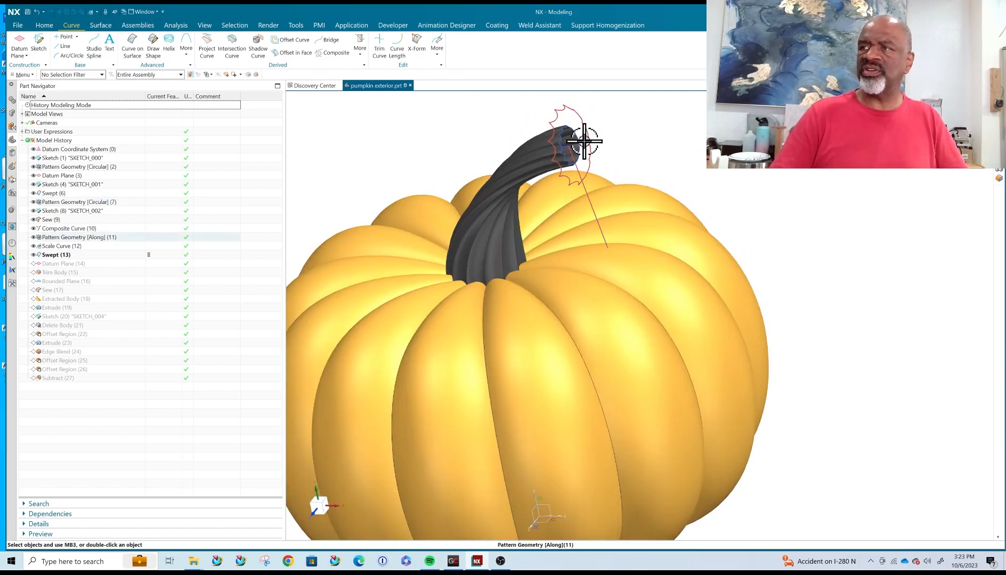
pyautogui.moveTo(449, 170); pyautogui.dragTo(350, 191, button='middle')
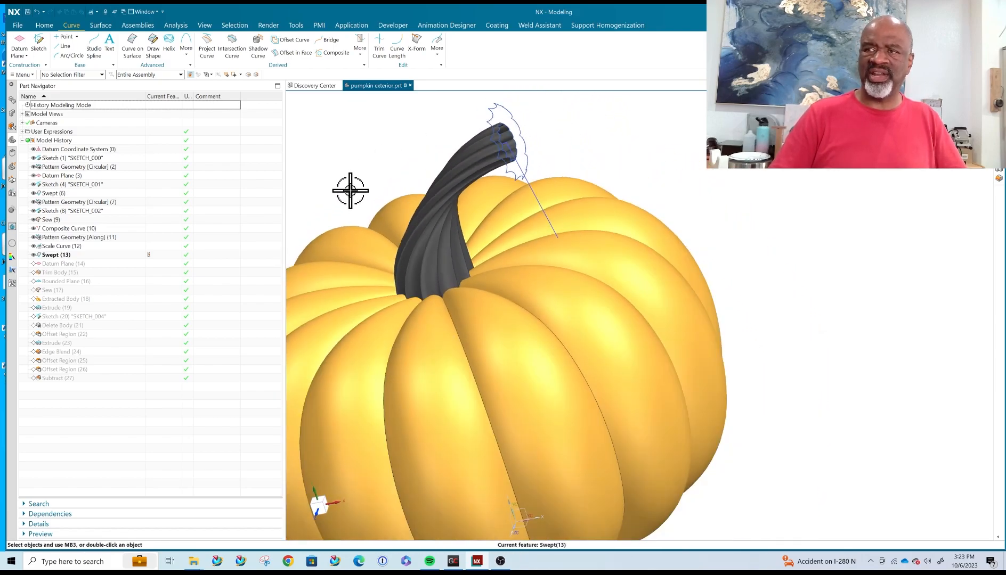
pyautogui.click(85, 265)
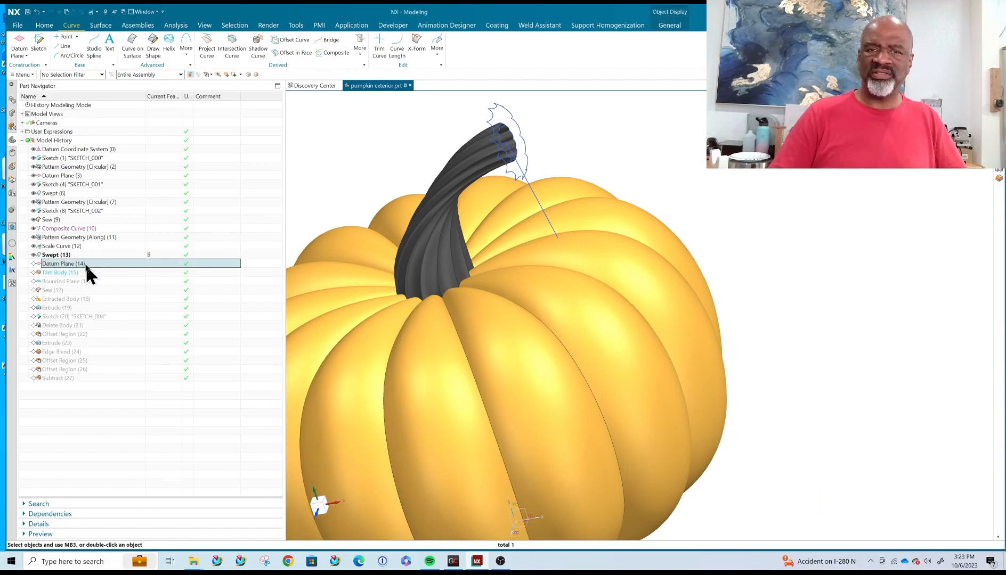
pyautogui.click(149, 263)
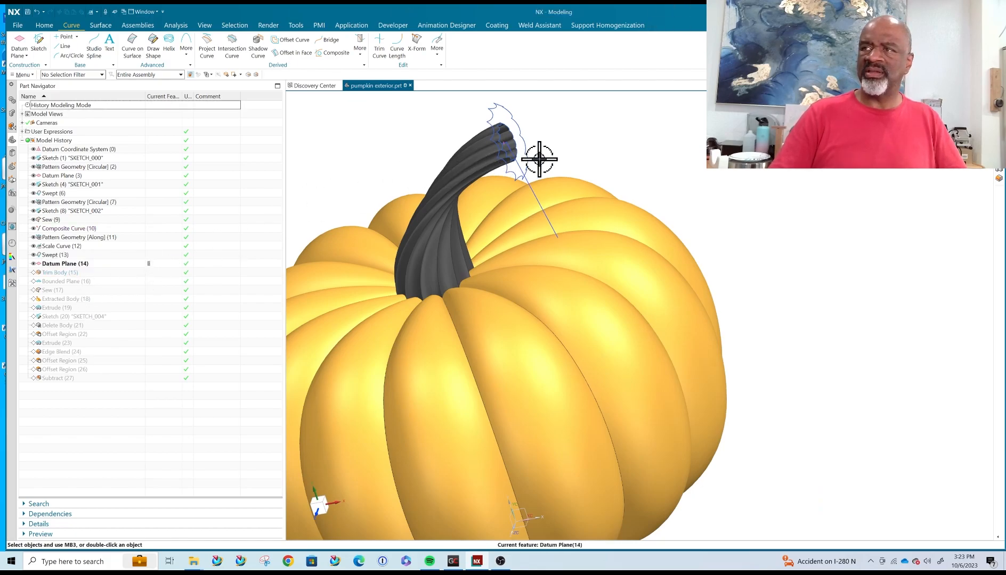
# - Advance the model history through Trim Body (15) and Bounded Plane (16) to Sew (17), inspecting the capped stem end
pyautogui.scroll(5, 519, 160)
pyautogui.scroll(-5, 519, 163)
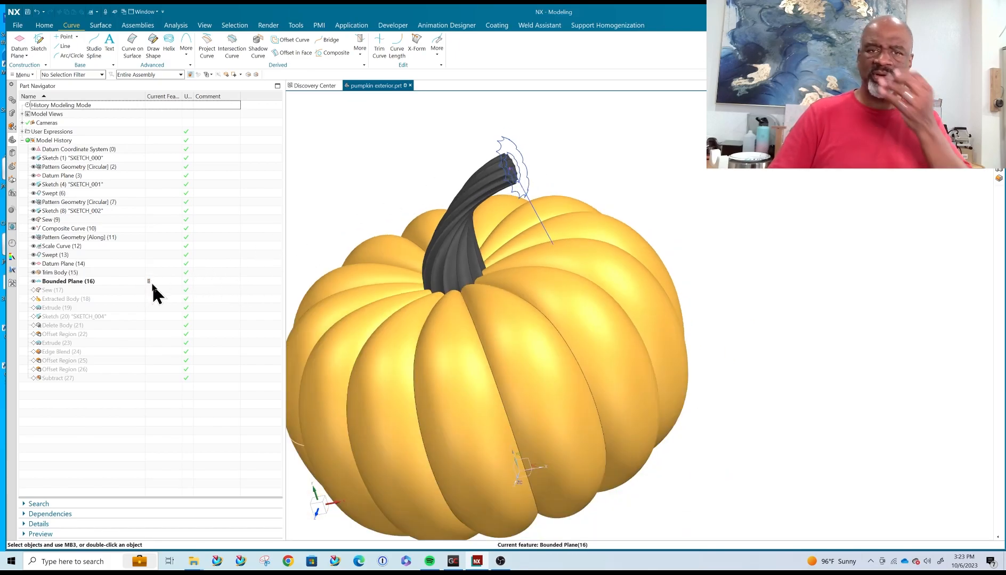
pyautogui.scroll(5, 442, 213)
pyautogui.moveTo(450, 191); pyautogui.dragTo(454, 215, button='middle')
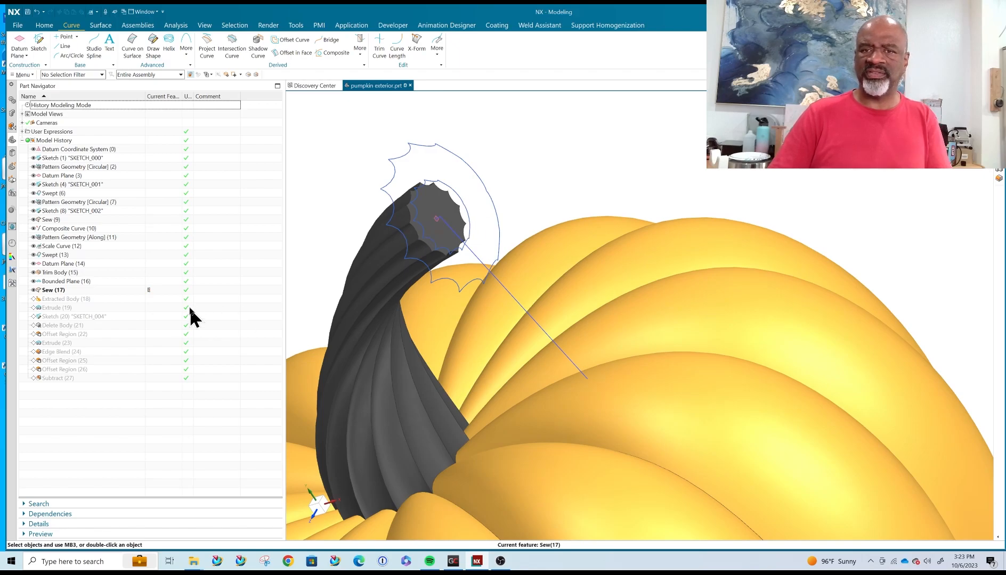
pyautogui.hotkey('ctrl', 'f')
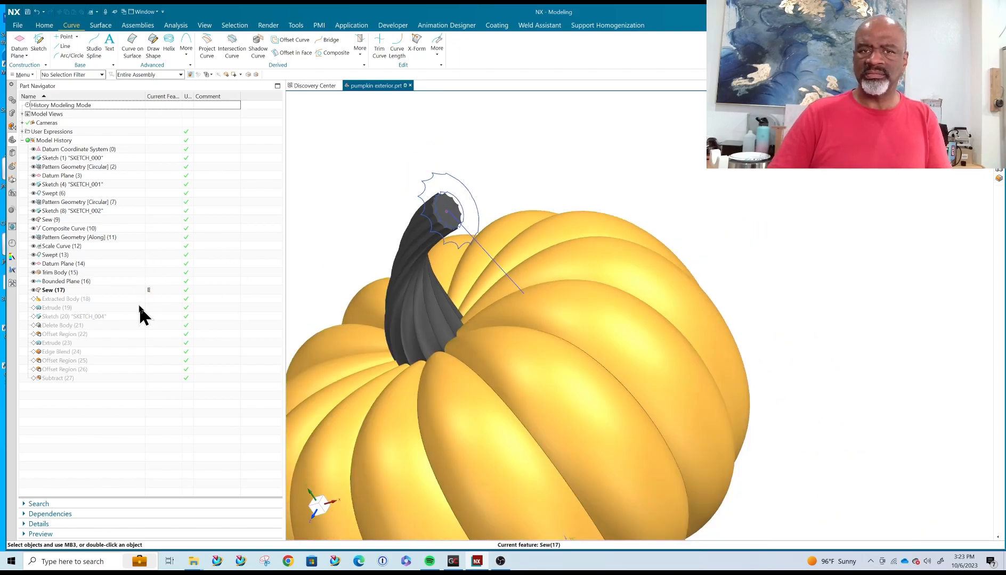
pyautogui.moveTo(384, 253); pyautogui.dragTo(410, 186, button='middle')
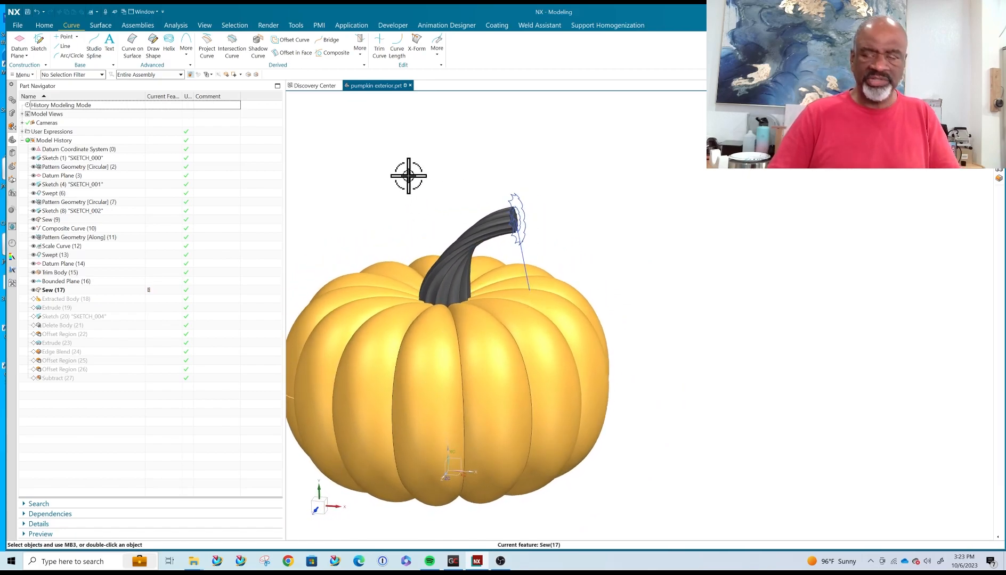
# - Hide all sketches, curves and datums while keeping the sewn pumpkin body displayed
pyautogui.scroll(-3, 495, 175)
pyautogui.hotkey('ctrl', 'b')
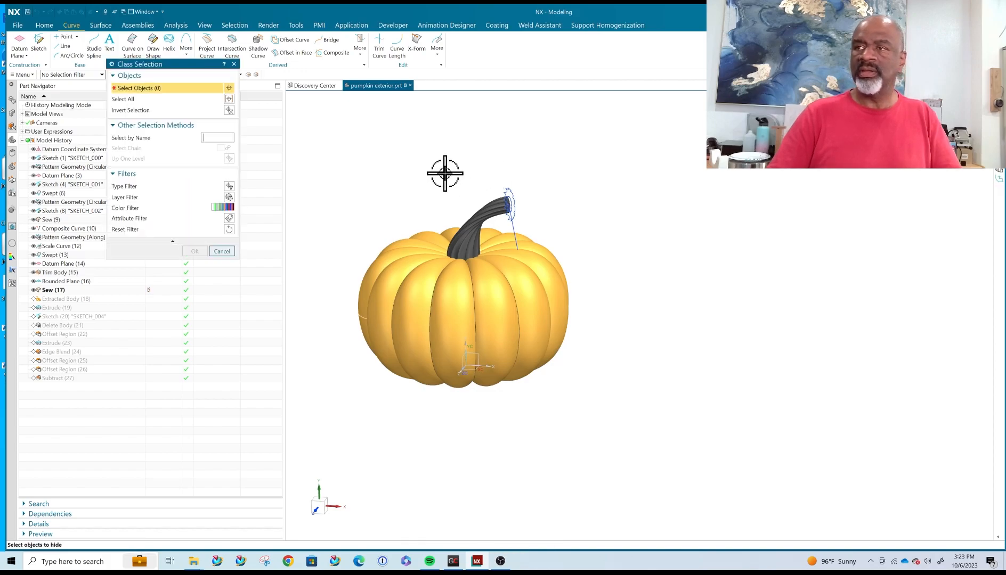
pyautogui.moveTo(330, 153); pyautogui.dragTo(647, 417)
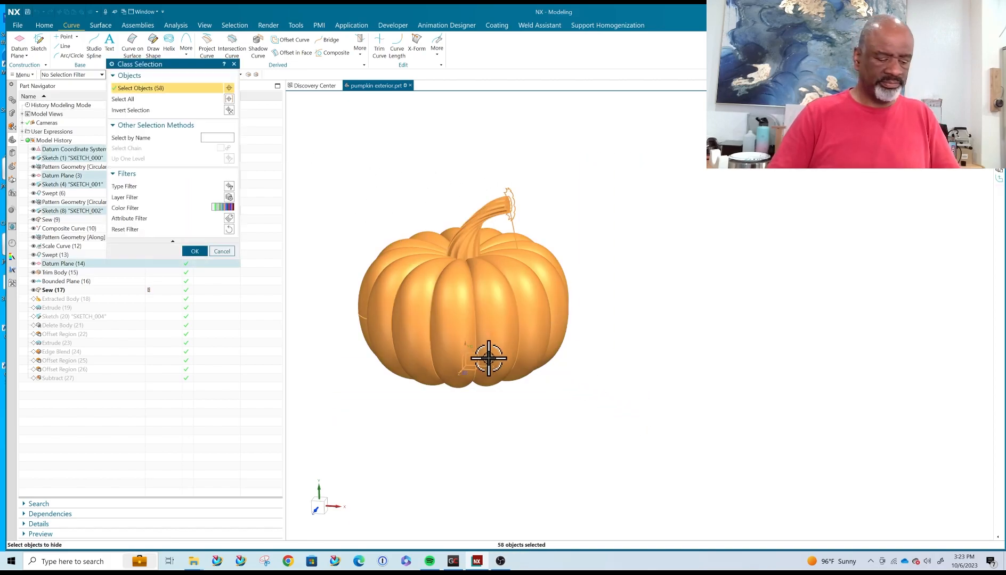
pyautogui.keyDown('shift'); pyautogui.click(385, 312); pyautogui.keyUp('shift')
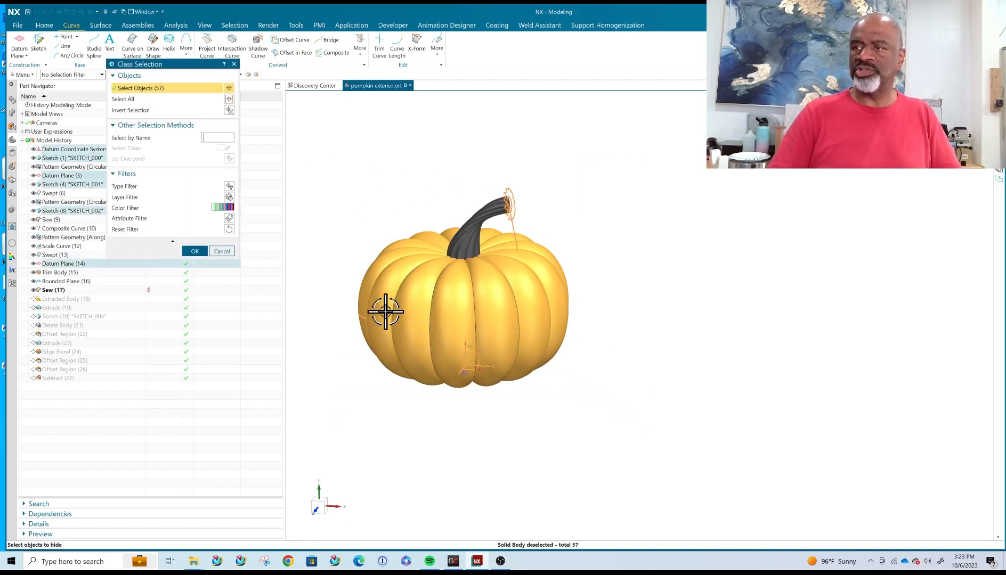
pyautogui.click(195, 251)
# - Examine the sewn solid around the stem's capped end and where the stem meets the pumpkin ribs
pyautogui.moveTo(635, 387); pyautogui.dragTo(604, 359, button='middle')
pyautogui.scroll(5, 440, 258)
pyautogui.scroll(-5, 441, 258)
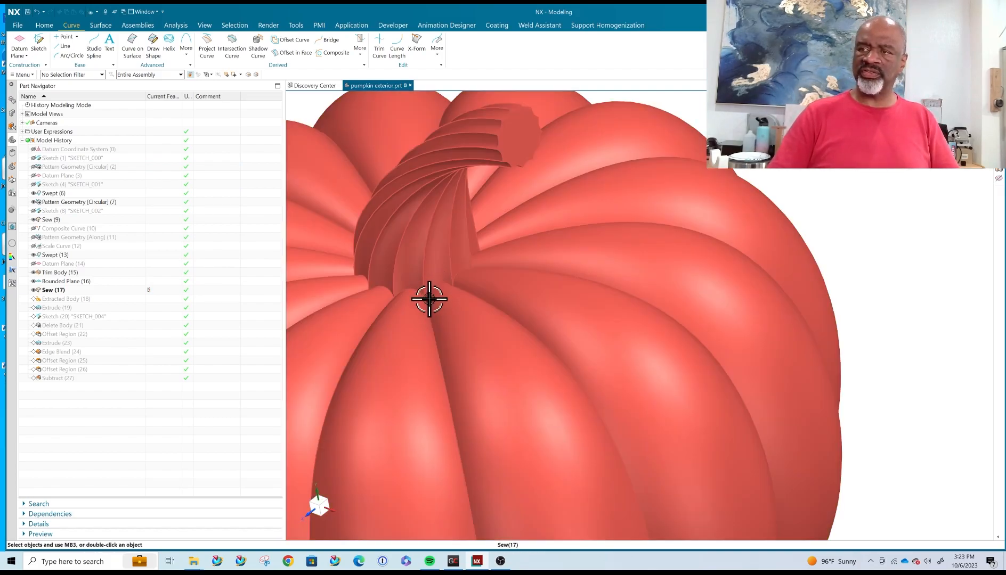
pyautogui.moveTo(489, 310); pyautogui.dragTo(483, 352, button='middle')
pyautogui.scroll(3, 469, 353)
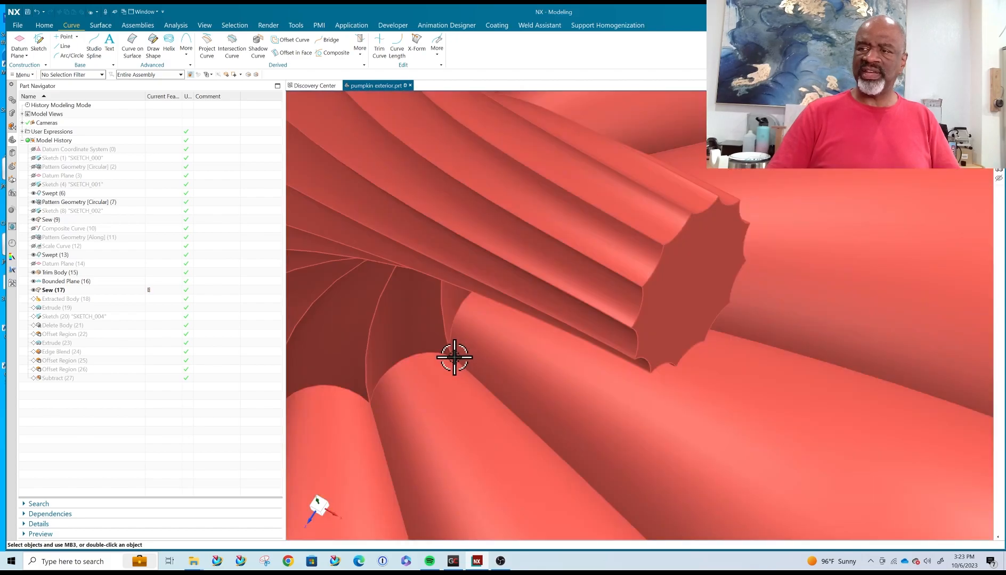
pyautogui.scroll(-6, 461, 353)
pyautogui.moveTo(460, 393); pyautogui.dragTo(478, 339, button='middle')
pyautogui.keyDown('shift'); pyautogui.moveTo(597, 365); pyautogui.dragTo(619, 297, button='middle'); pyautogui.keyUp('shift')
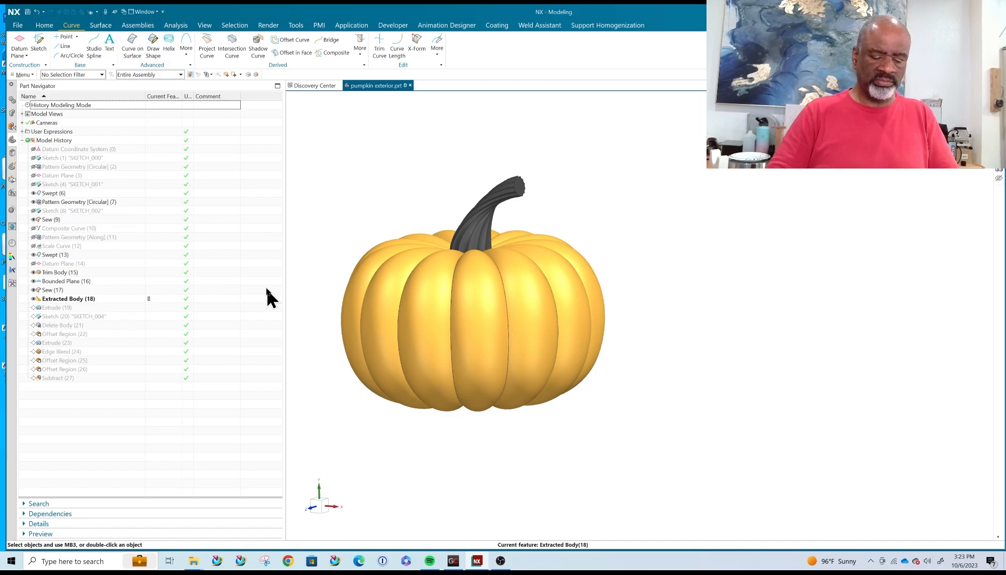
# - Hide the body from Extracted Body (18) and advance the model history to Extrude (19)
pyautogui.hotkey('ctrl', 'b')
pyautogui.click(481, 217)
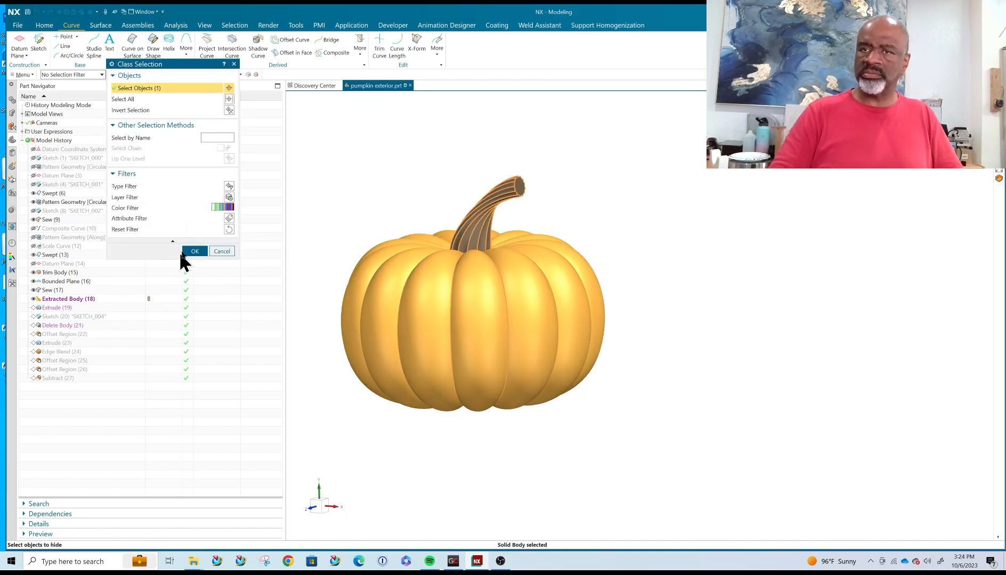
pyautogui.click(194, 251)
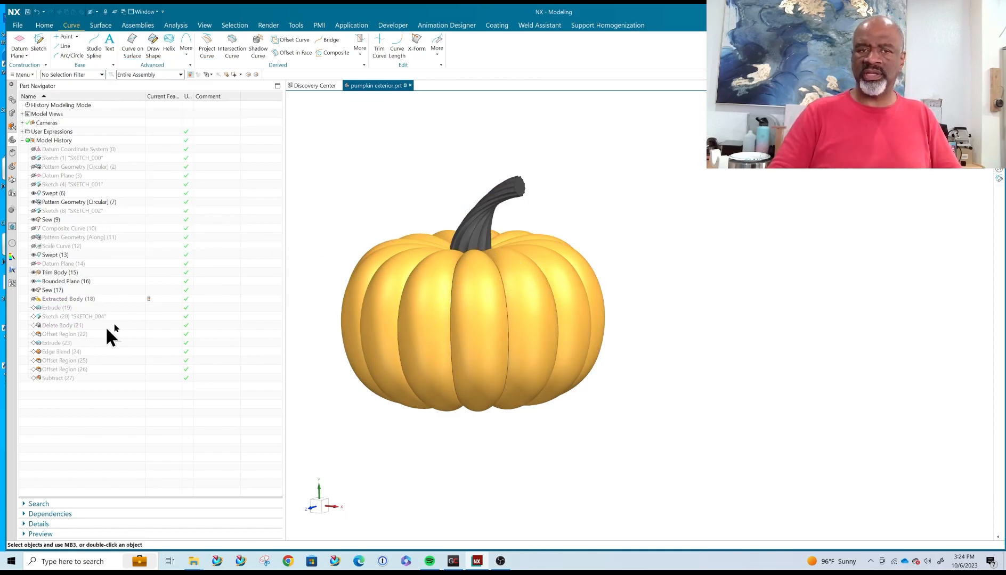
pyautogui.click(151, 307)
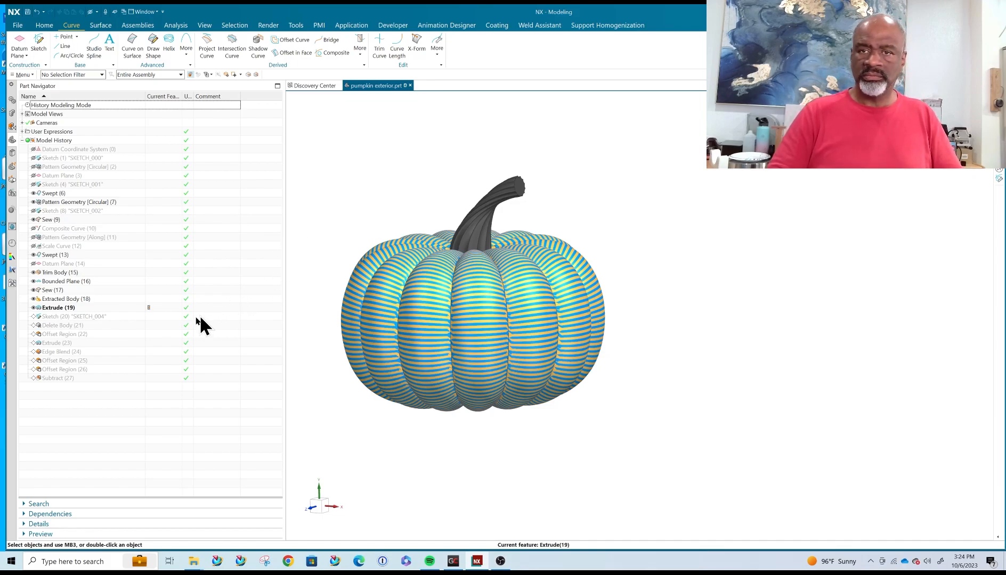
# - Advance the model history through Sketch (20) to Delete Body (21) and hide the striped pumpkin body together with its stem
pyautogui.click(150, 316)
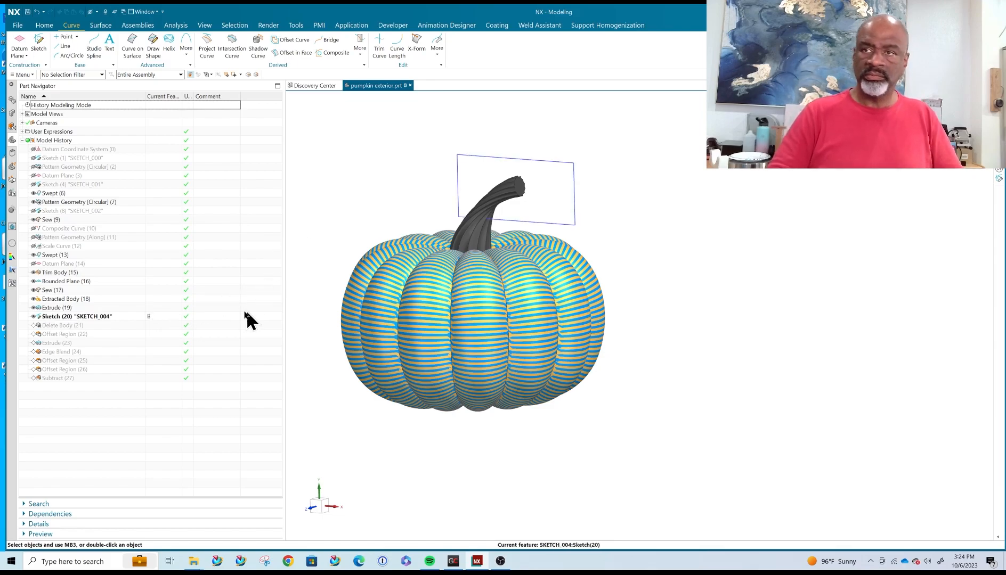
pyautogui.click(151, 325)
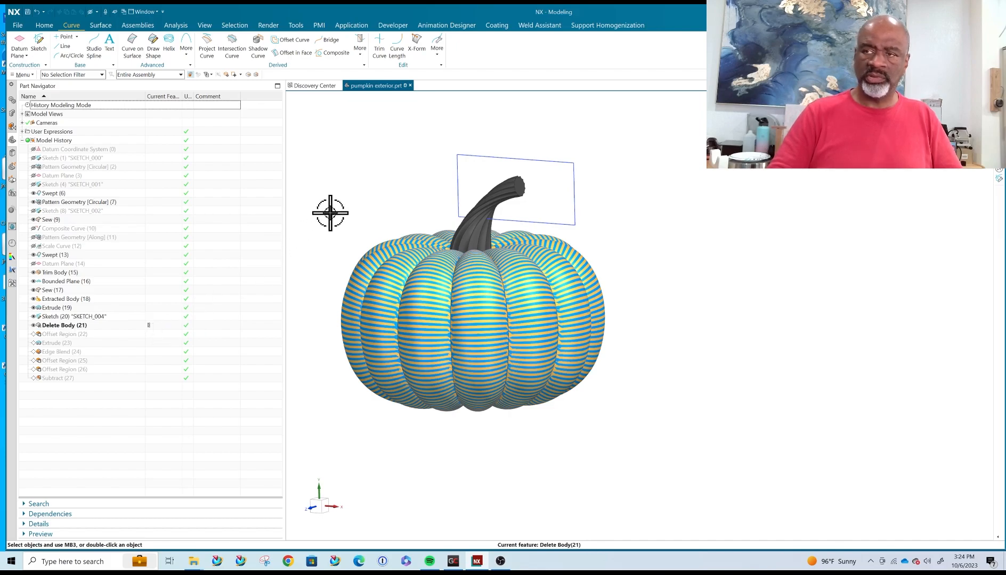
pyautogui.hotkey('ctrl', 'b')
pyautogui.click(509, 191)
pyautogui.click(193, 251)
pyautogui.moveTo(516, 400); pyautogui.dragTo(541, 395, button='middle')
# - Advance the model history through Offset Region (22) to Extrude (23), inspecting the blue inner pumpkin body
pyautogui.click(151, 334)
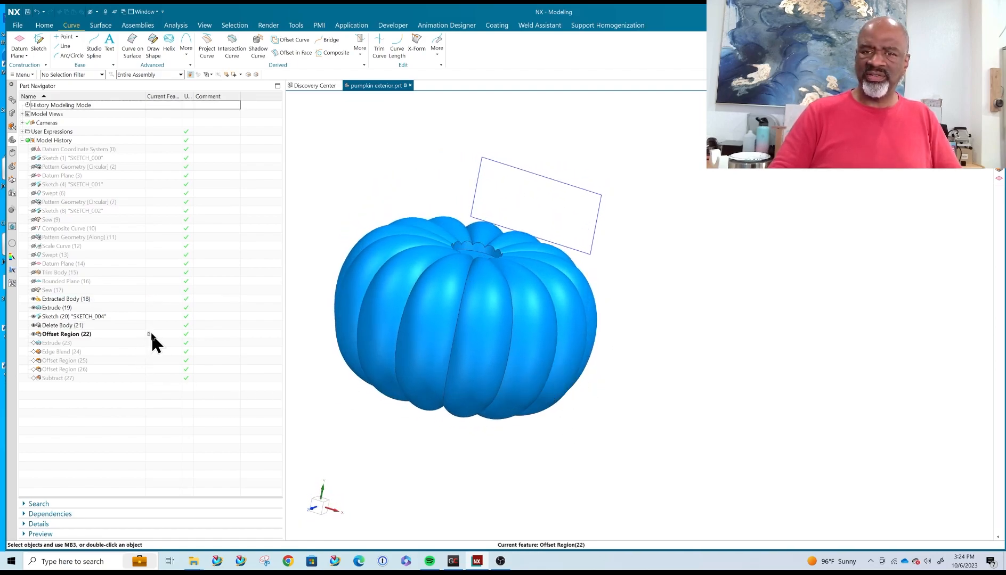
pyautogui.click(151, 343)
pyautogui.moveTo(526, 494)
pyautogui.mouseDown(button='middle')
pyautogui.moveTo(588, 457)
pyautogui.moveTo(645, 512)
pyautogui.moveTo(570, 499)
pyautogui.mouseUp(button='middle')
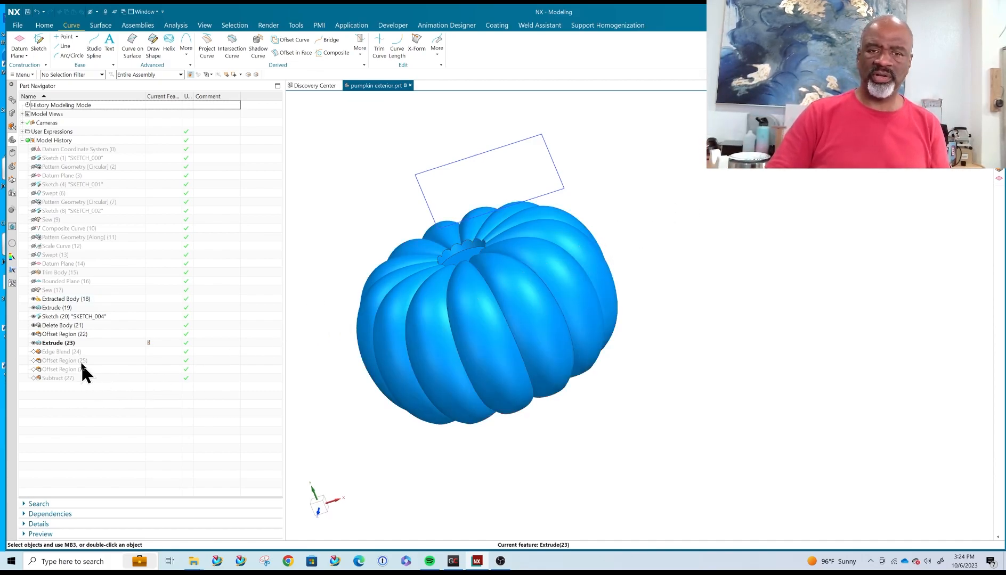
# - Make the current tool feature of Subtract (27) active and inspect the inner body at Offset Region (26)
pyautogui.click(84, 378)
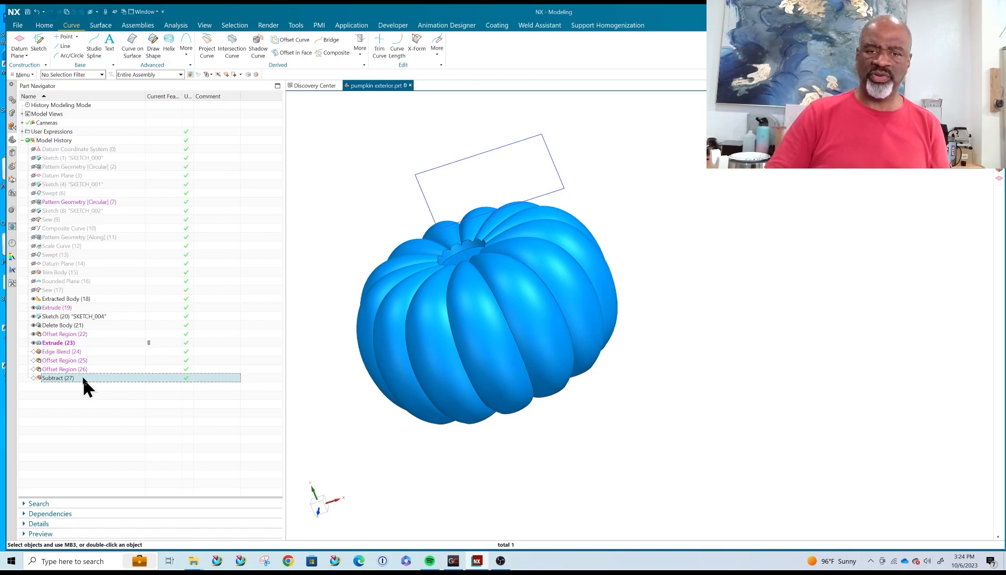
pyautogui.rightClick(83, 377)
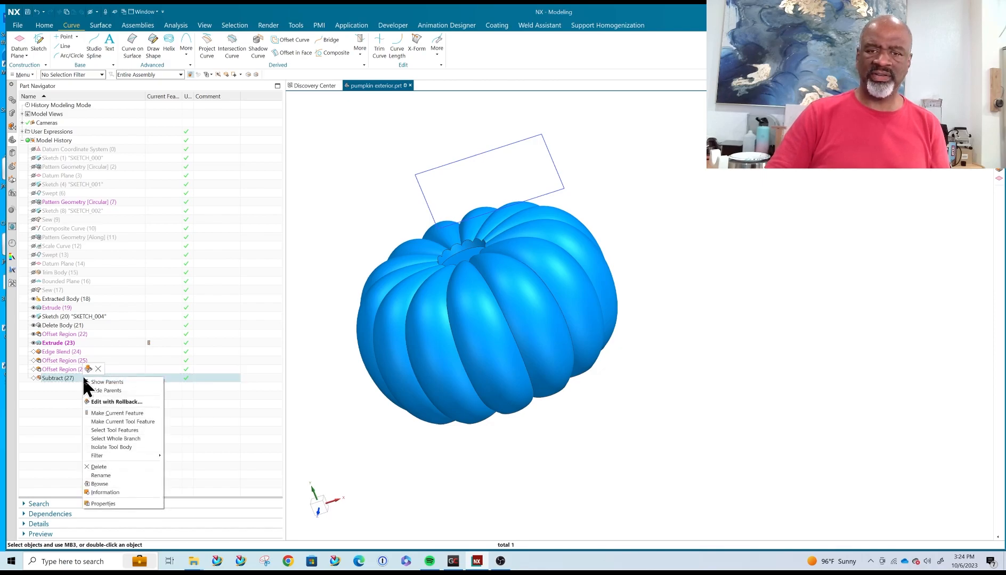
pyautogui.click(126, 421)
pyautogui.moveTo(623, 405); pyautogui.dragTo(624, 411, button='middle')
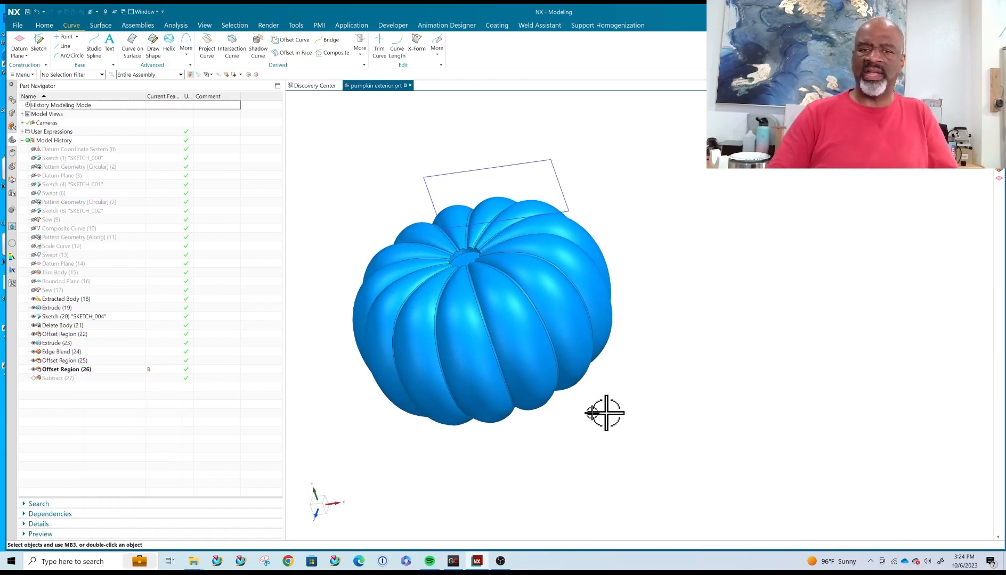
# - Make Subtract (27) the current feature and examine the hollowed pumpkin through a temporary section view
pyautogui.click(149, 378)
pyautogui.moveTo(626, 342); pyautogui.dragTo(630, 343, button='middle')
pyautogui.hotkey('ctrl', 'h')
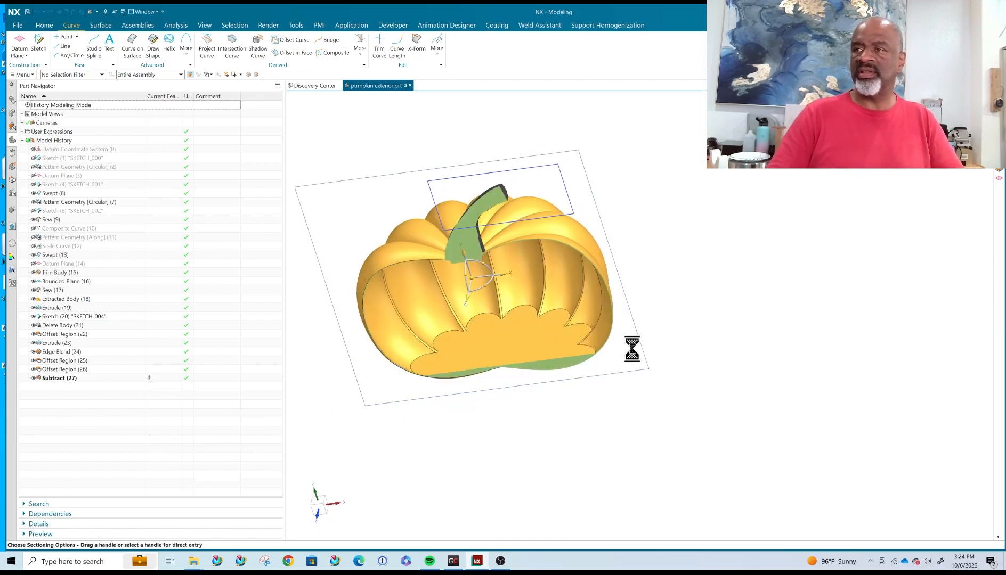
pyautogui.moveTo(538, 355); pyautogui.dragTo(538, 329, button='middle')
pyautogui.click(221, 525)
pyautogui.moveTo(642, 395); pyautogui.dragTo(610, 409, button='middle')
pyautogui.scroll(-2, 612, 410)
# - Hide the rectangular SKETCH_004 around the stem
pyautogui.hotkey('ctrl', 'b')
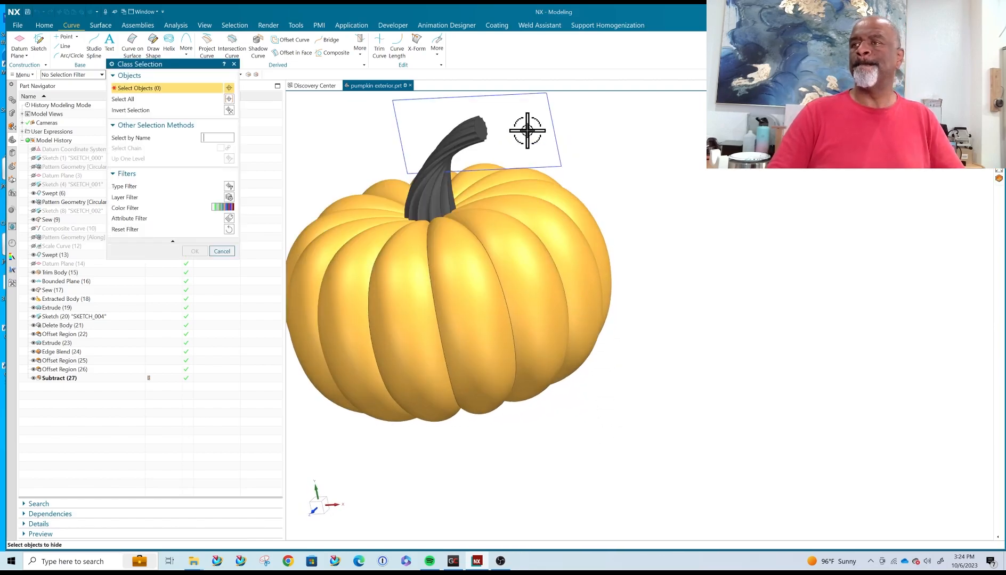
pyautogui.click(550, 124)
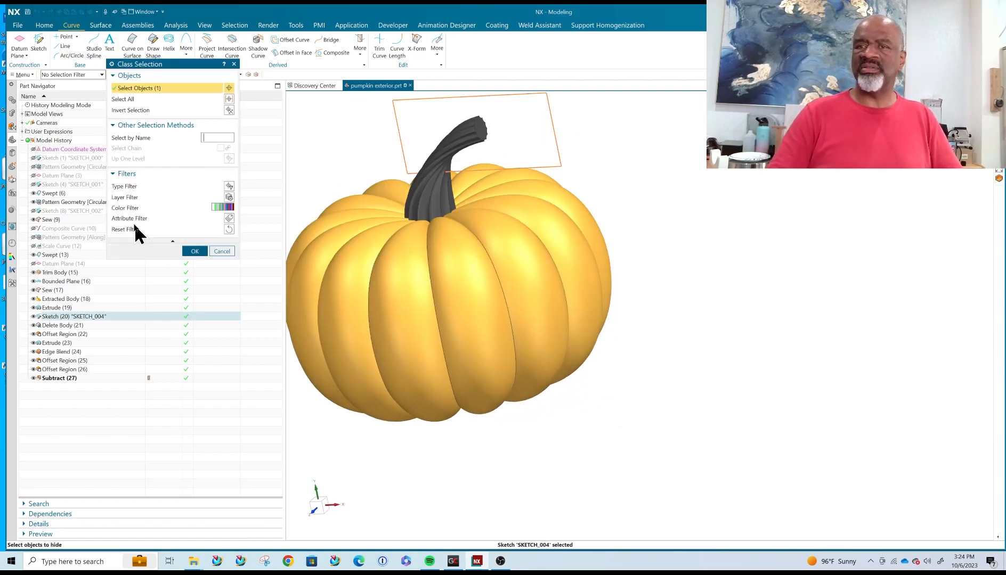
pyautogui.click(194, 251)
pyautogui.scroll(2, 512, 436)
pyautogui.moveTo(512, 436); pyautogui.dragTo(495, 455, button='middle')
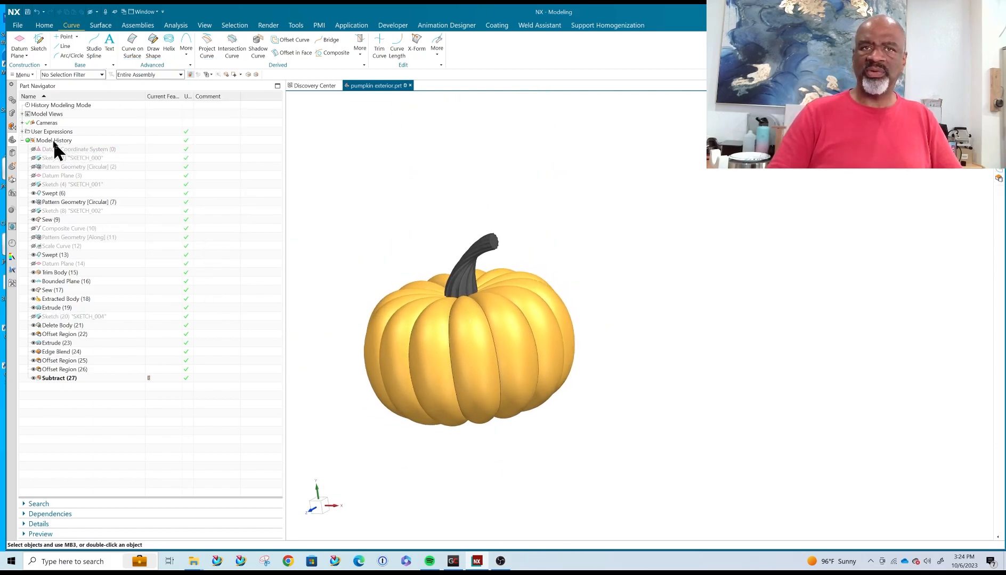
# - Switch the pumpkin to wireframe display and show Datum Coordinate System (0)
pyautogui.click(68, 150)
pyautogui.rightClick(68, 151)
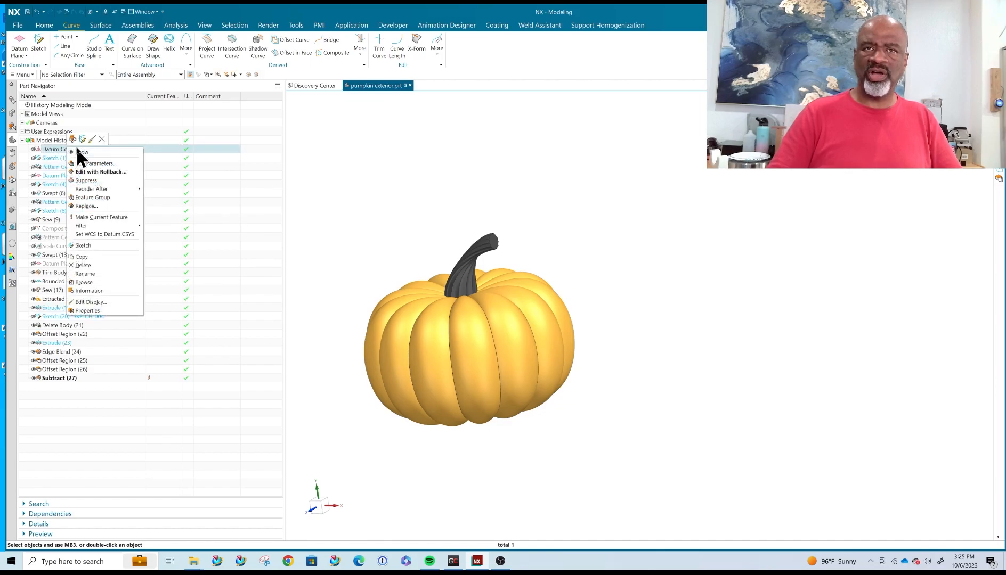
pyautogui.moveTo(730, 426); pyautogui.dragTo(715, 405, button='middle')
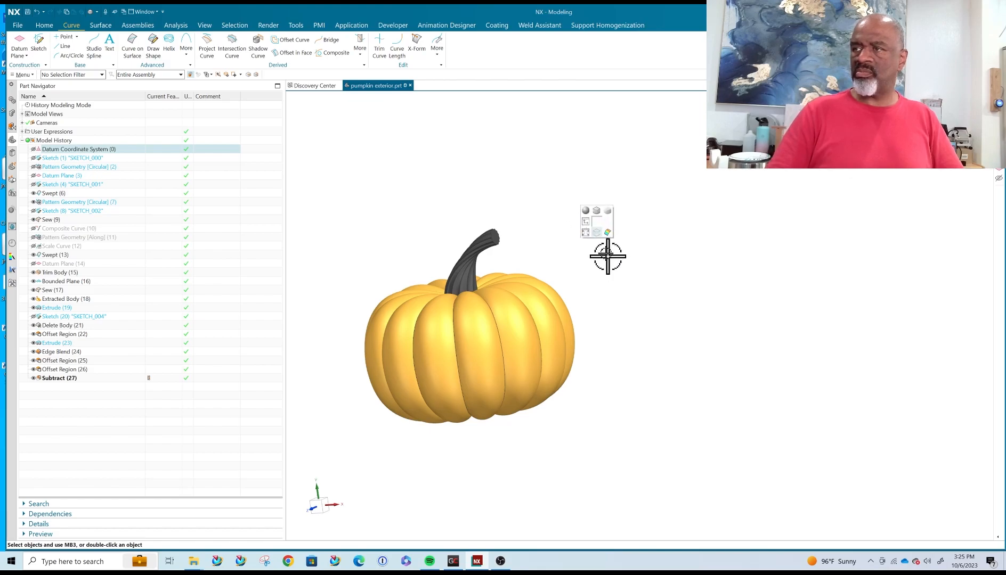
pyautogui.moveTo(595, 234); pyautogui.dragTo(639, 417, button='middle')
pyautogui.rightClick(66, 148)
pyautogui.click(75, 159)
pyautogui.moveTo(548, 463); pyautogui.dragTo(527, 461, button='middle')
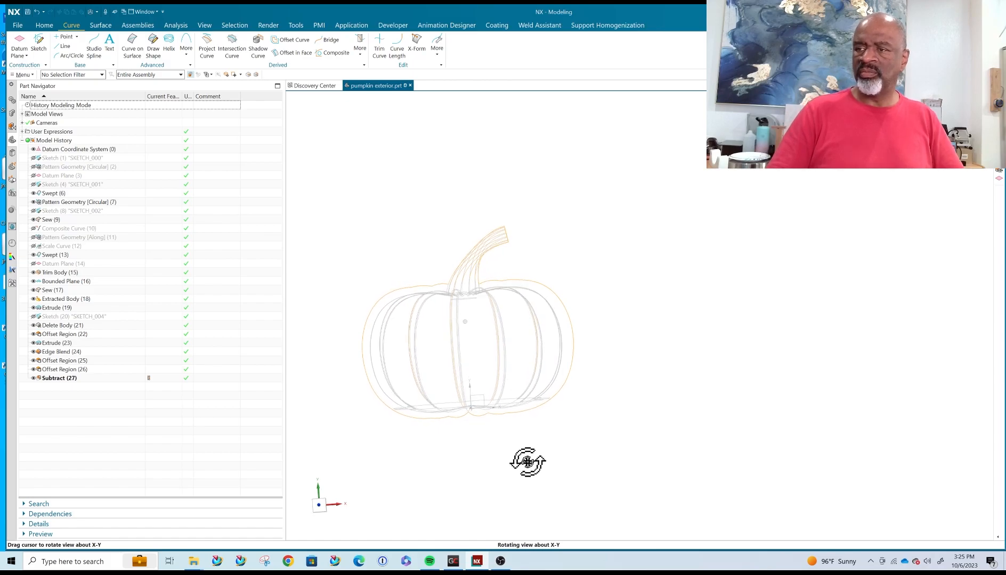
# - Start an Extrude with a new sketch on the XY plane of the datum coordinate system
pyautogui.click(47, 27)
pyautogui.click(63, 42)
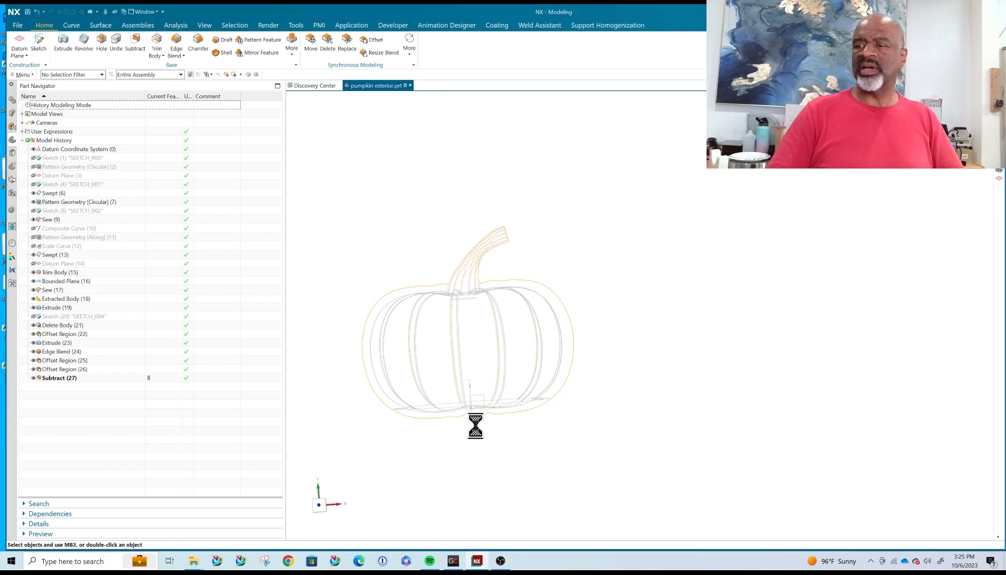
pyautogui.click(483, 397)
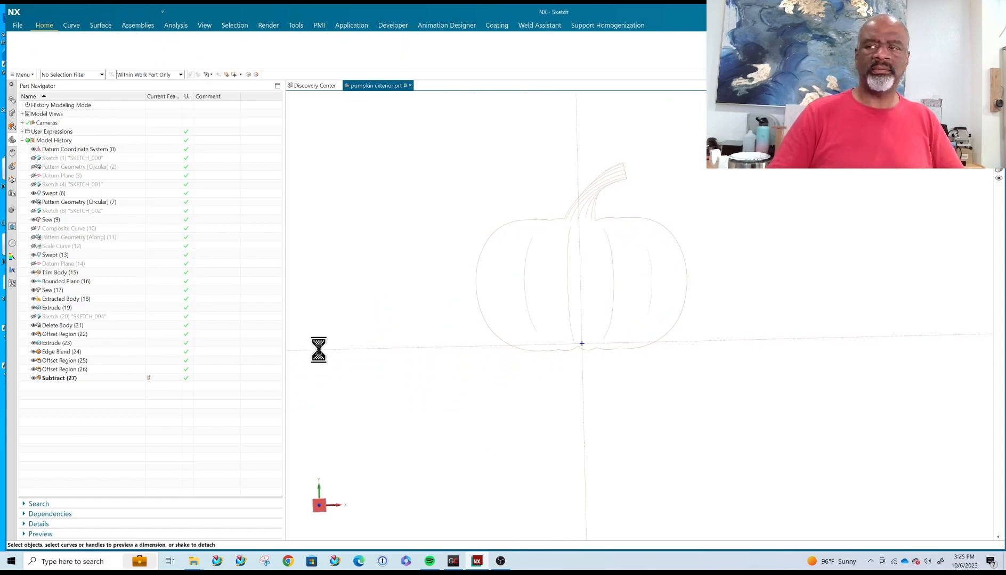
pyautogui.moveTo(776, 240)
pyautogui.keyDown('shift'); pyautogui.mouseDown(button='middle')
pyautogui.moveTo(773, 262)
pyautogui.moveTo(617, 344)
pyautogui.mouseUp(button='middle'); pyautogui.keyUp('shift')
pyautogui.scroll(3, 397, 294)
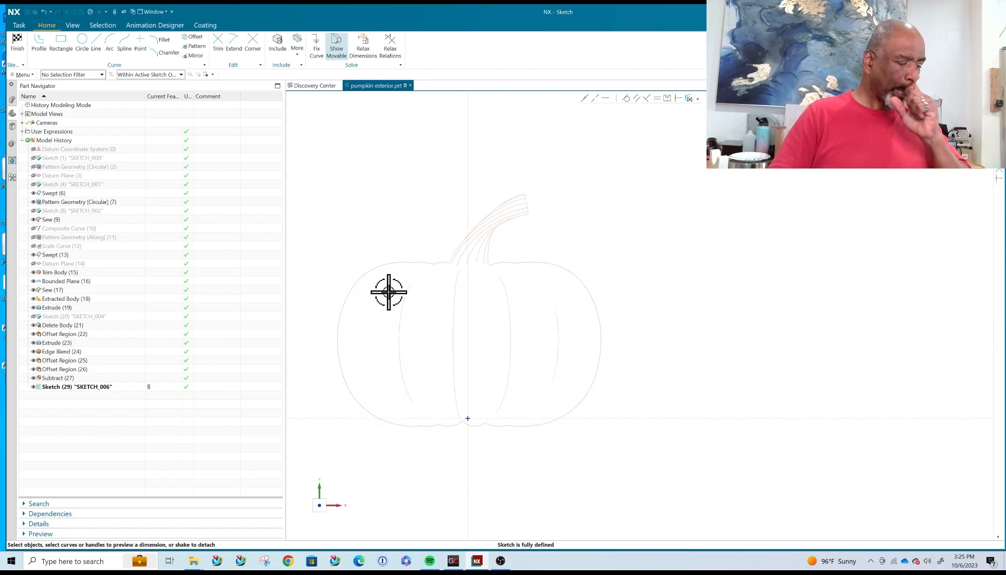
# - Sketch a horizontal base line for the left eye, from about X -127 to X -50 in the pumpkin's upper left
pyautogui.click(97, 39)
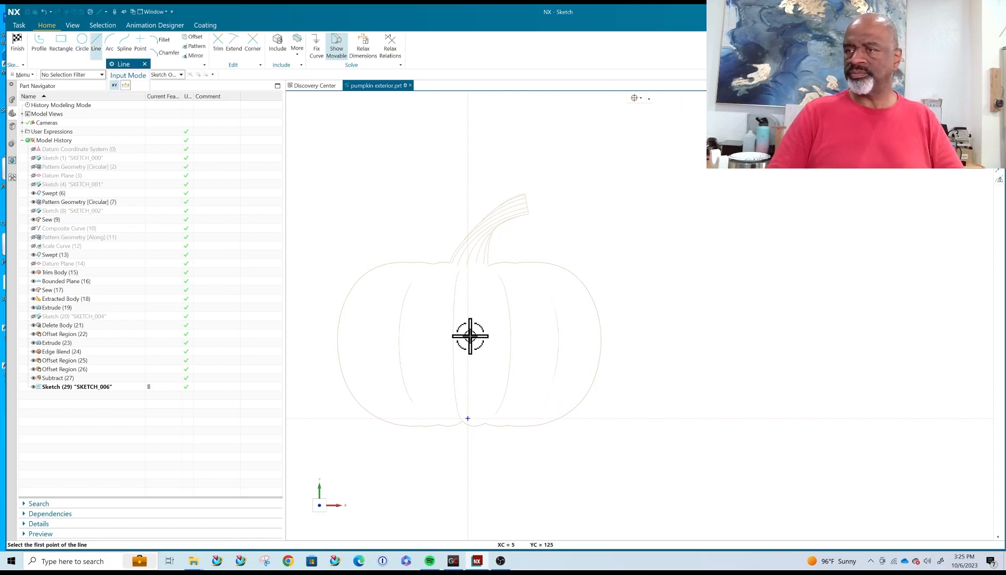
pyautogui.scroll(2, 469, 334)
pyautogui.click(336, 316)
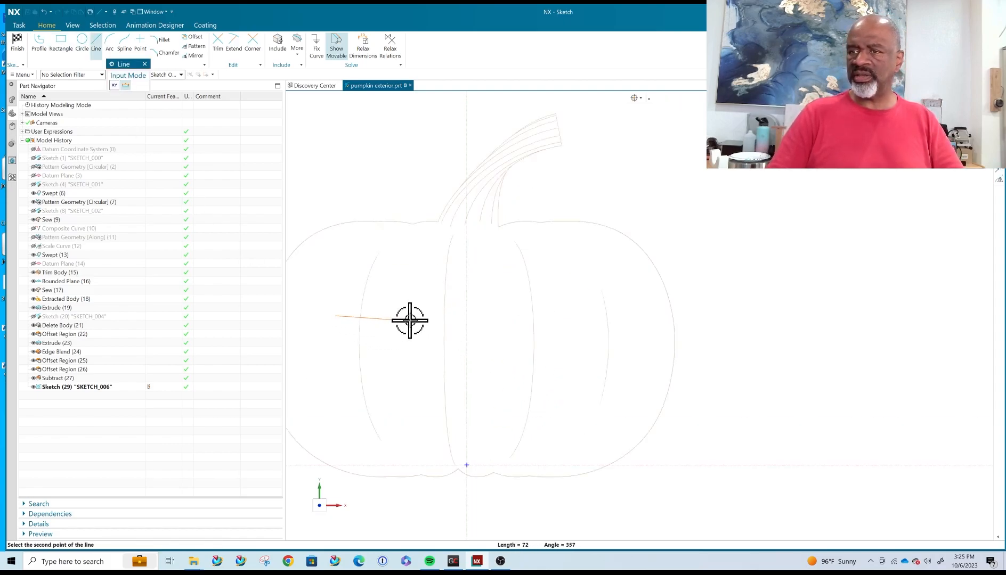
pyautogui.click(415, 316)
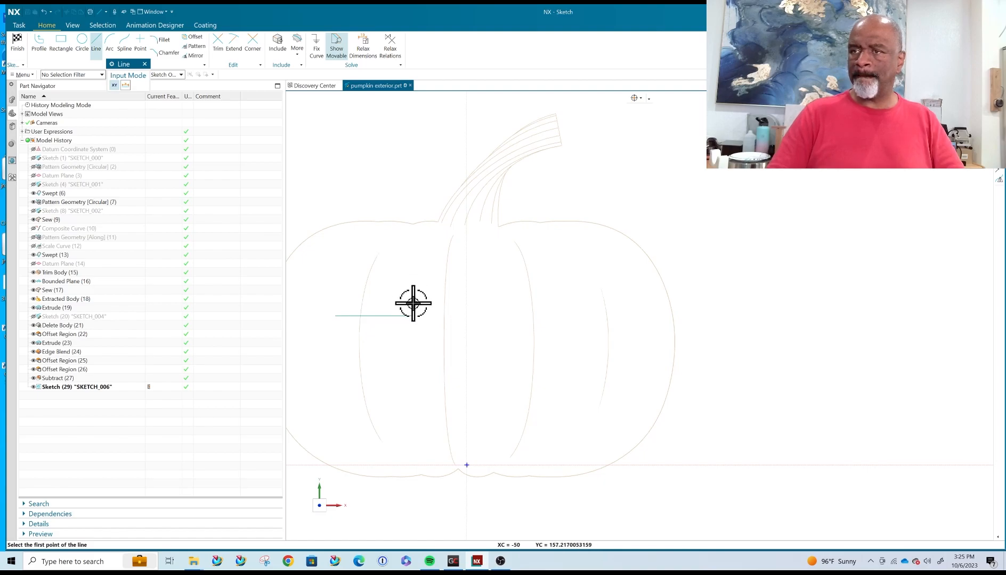
# - Draw a three-point arc of about radius 86 from the base line's left end, curving up and inward as the eye's left side
pyautogui.click(109, 41)
pyautogui.click(335, 316)
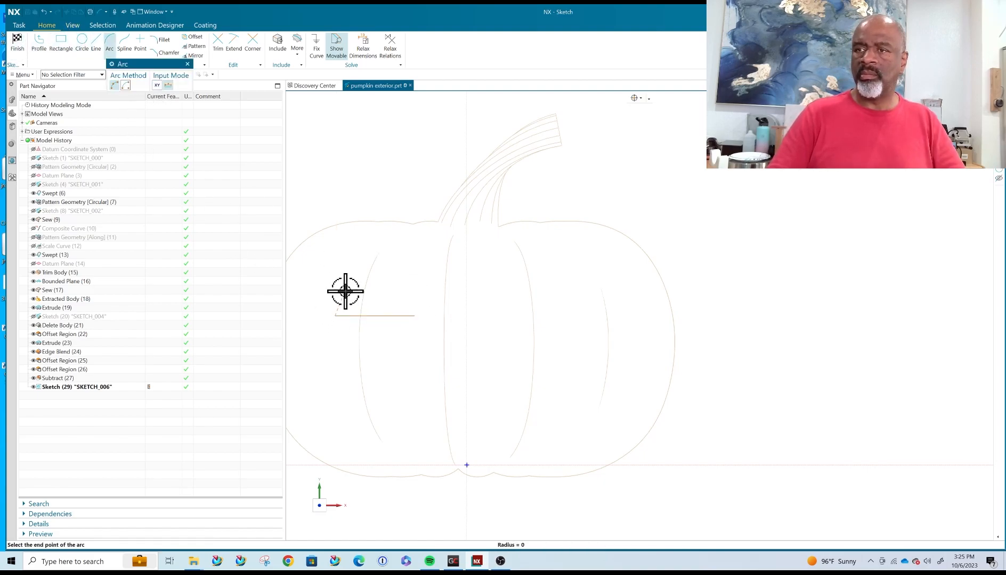
pyautogui.click(360, 263)
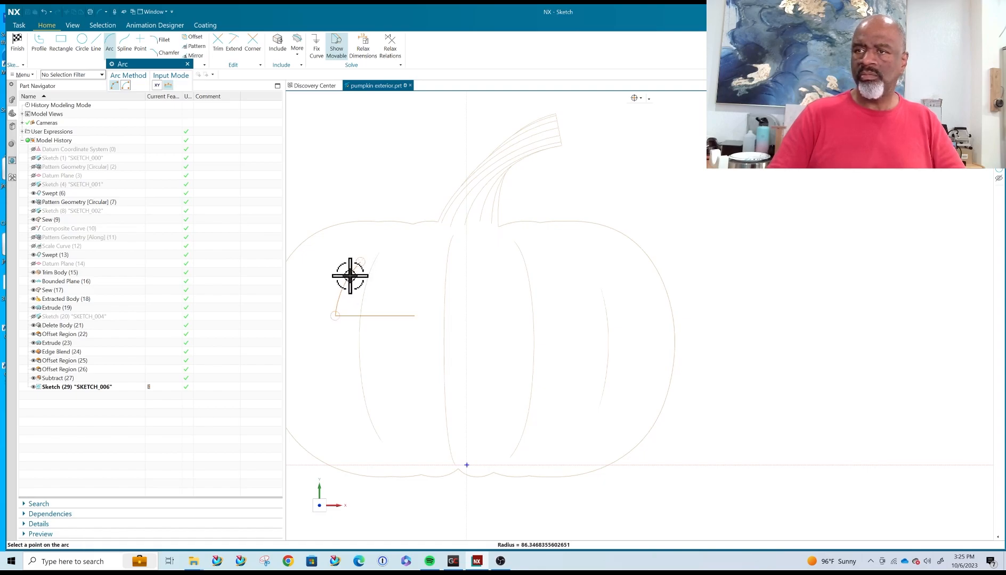
pyautogui.click(350, 275)
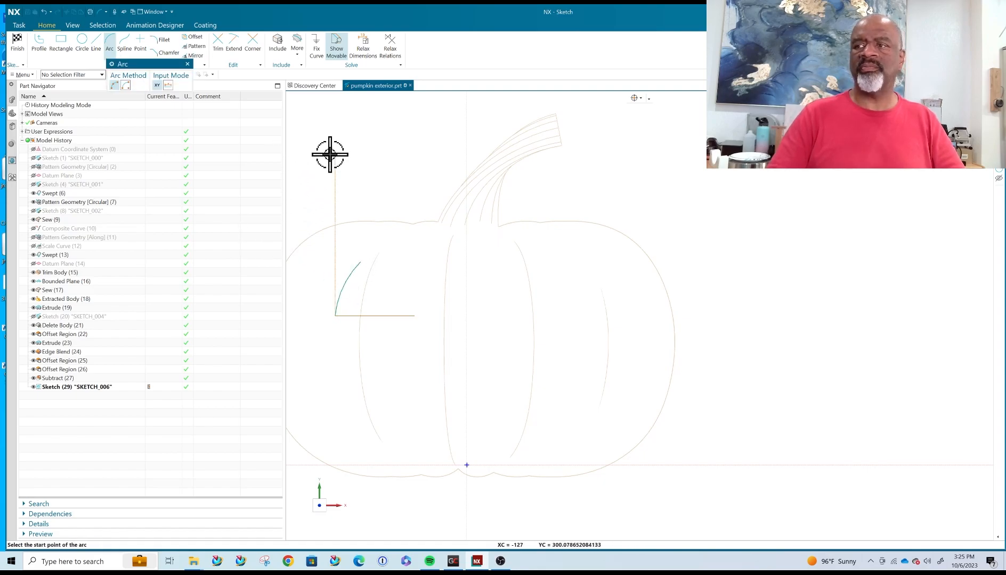
# - Draw a short vertical line downward from the midpoint of the eye's base line
pyautogui.click(95, 45)
pyautogui.click(377, 316)
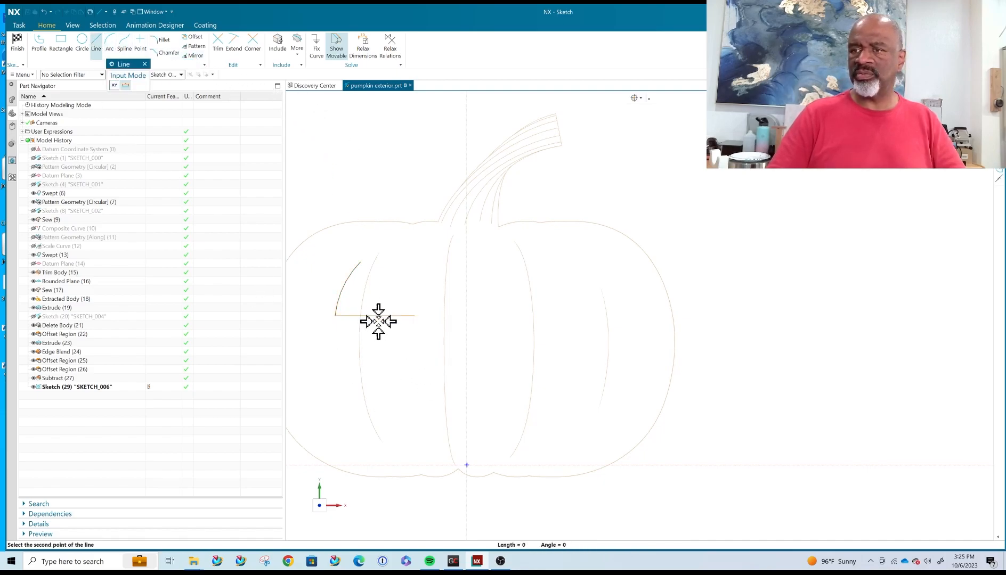
pyautogui.click(376, 325)
pyautogui.press('Escape')
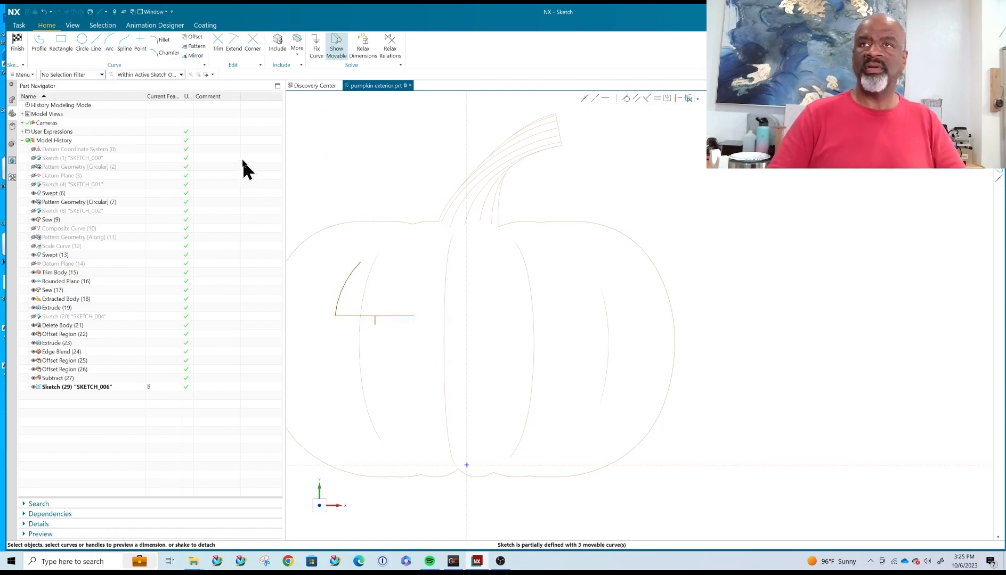
# - Mirror the eye's left arc about the short vertical line to form its right side
pyautogui.click(355, 269)
pyautogui.click(149, 115)
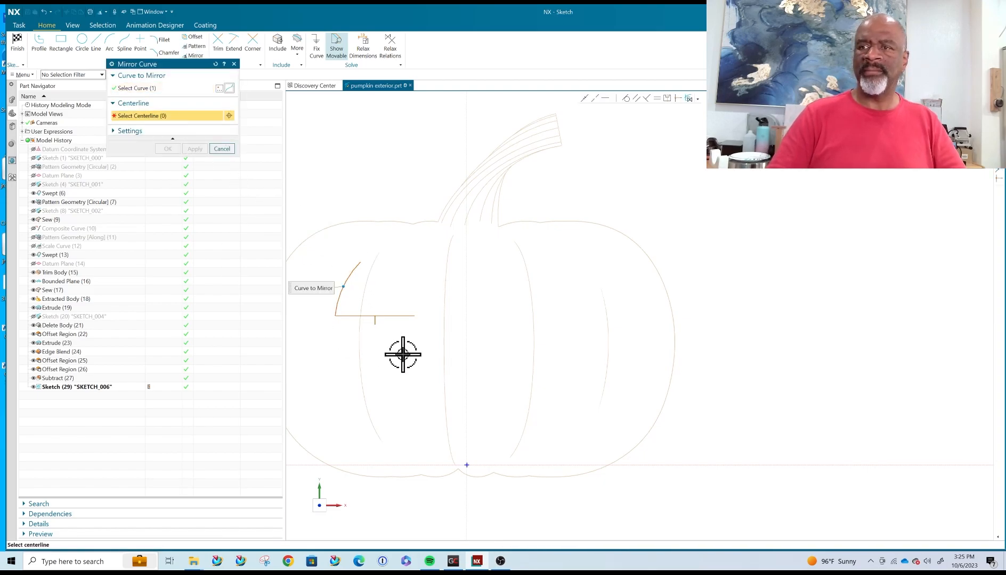
pyautogui.click(377, 320)
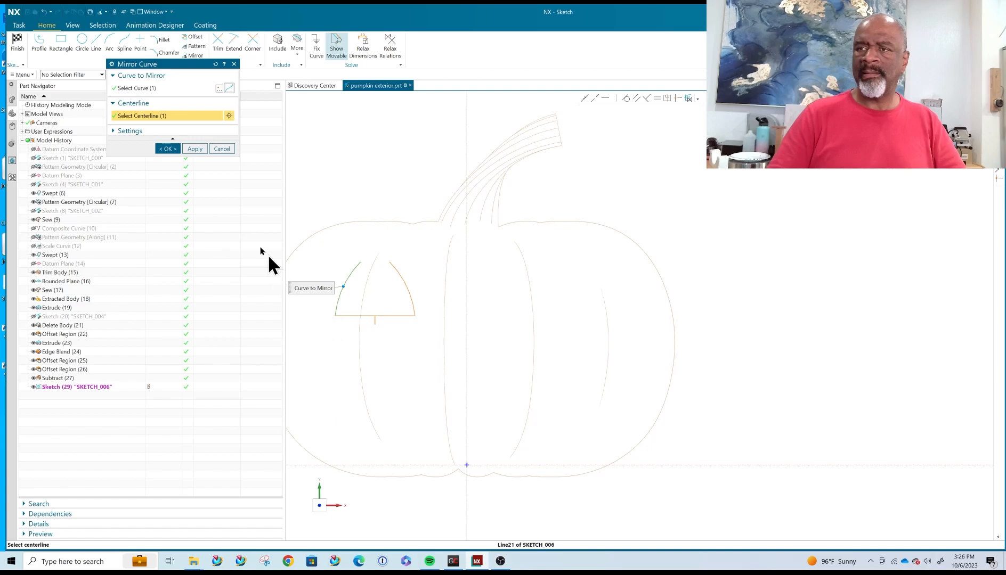
pyautogui.click(166, 149)
# - Close the eye outline with a horizontal line joining the upper ends of the two arcs
pyautogui.click(94, 39)
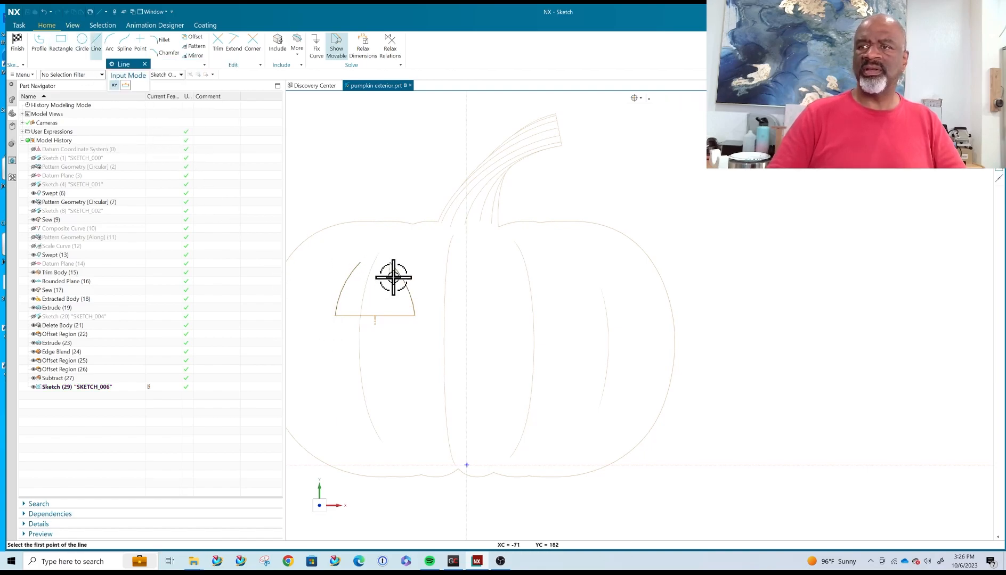
pyautogui.click(360, 261)
pyautogui.click(391, 263)
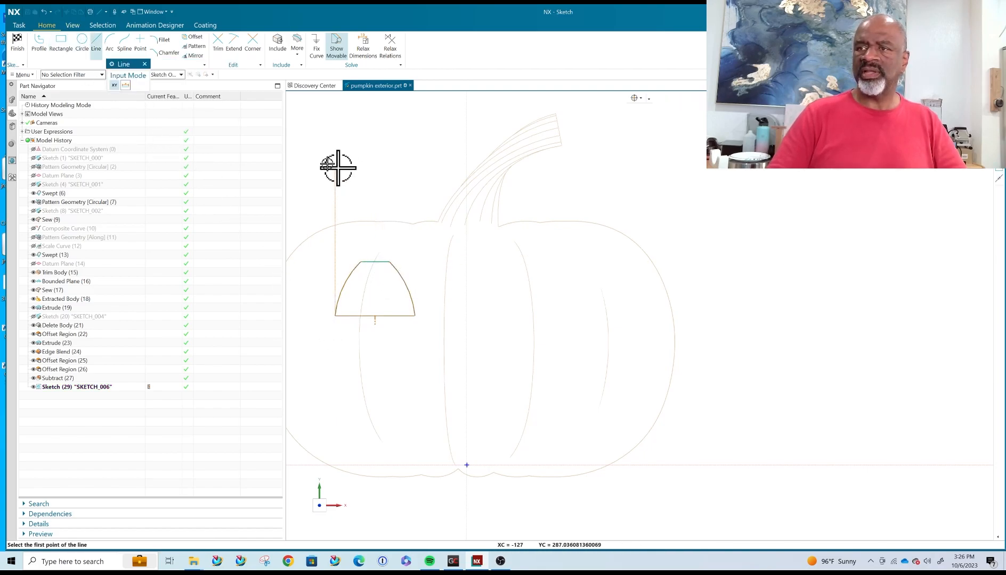
pyautogui.press('Escape')
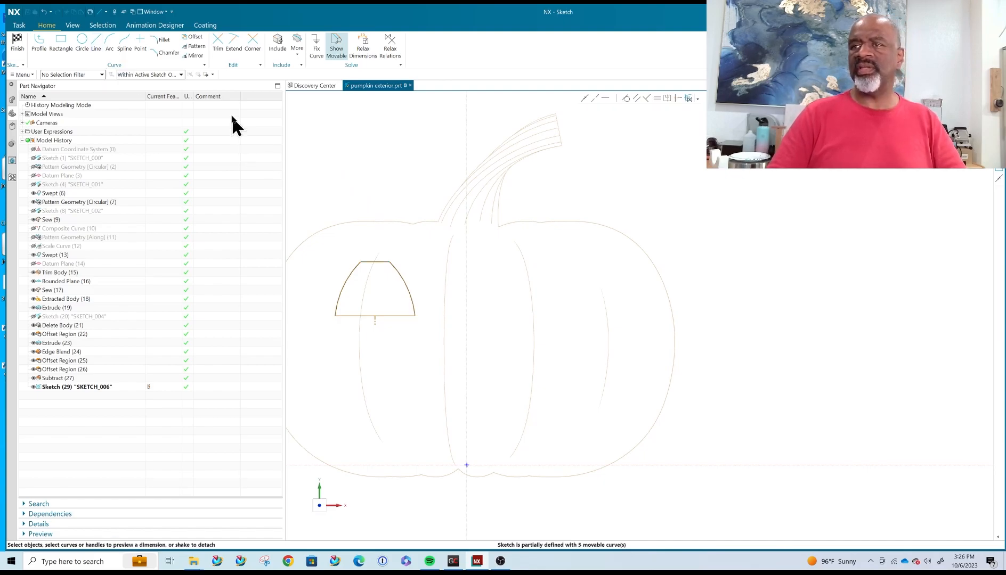
# - Mirror the four curves of the left eye outline about the sketch's vertical axis to create the right eye
pyautogui.click(193, 56)
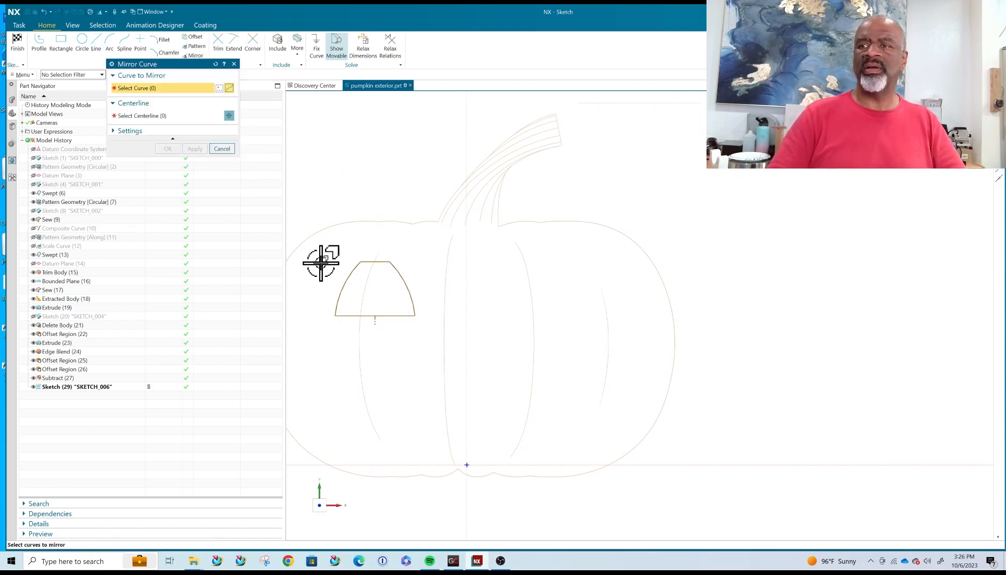
pyautogui.moveTo(328, 248); pyautogui.dragTo(423, 323)
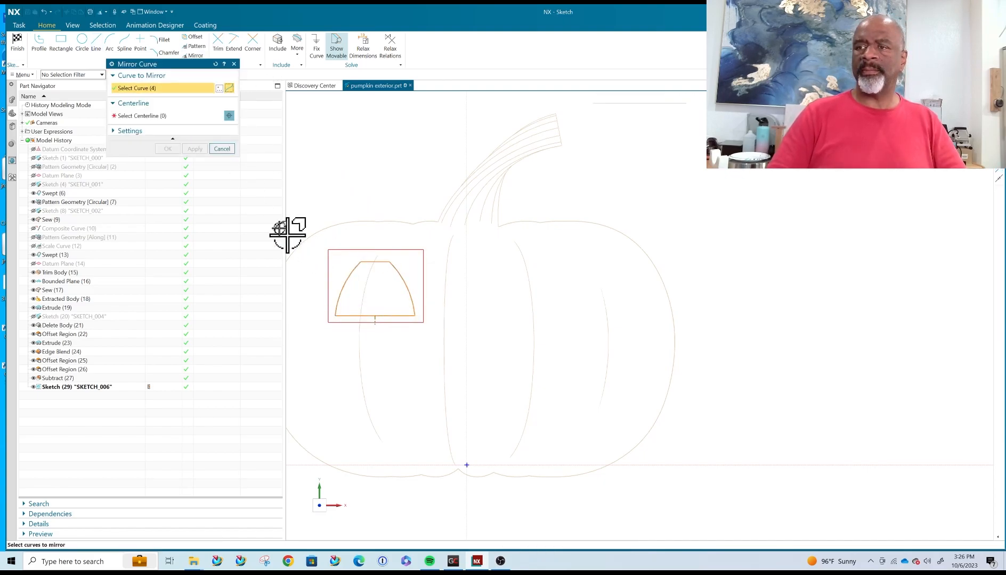
pyautogui.click(149, 117)
pyautogui.click(467, 459)
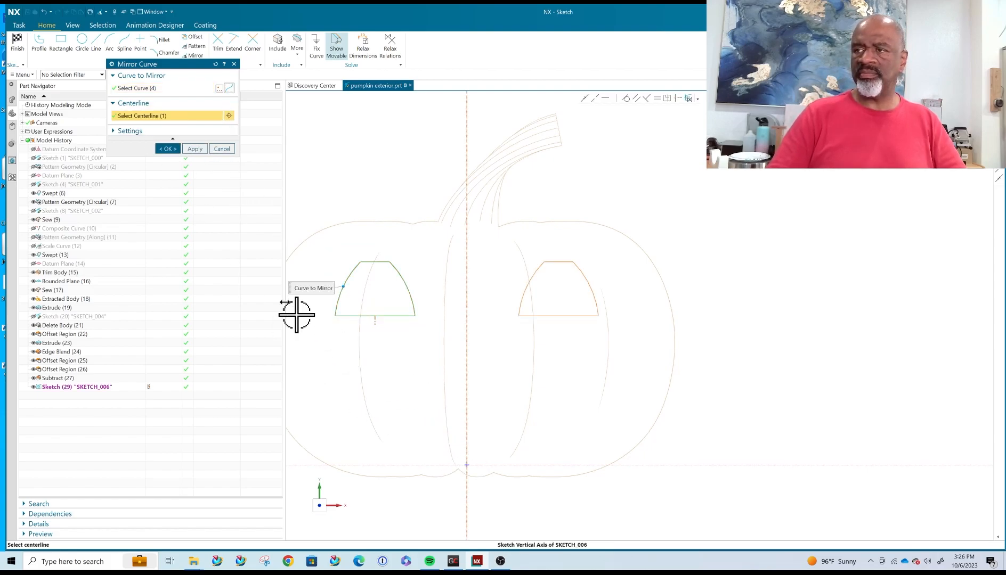
pyautogui.click(168, 149)
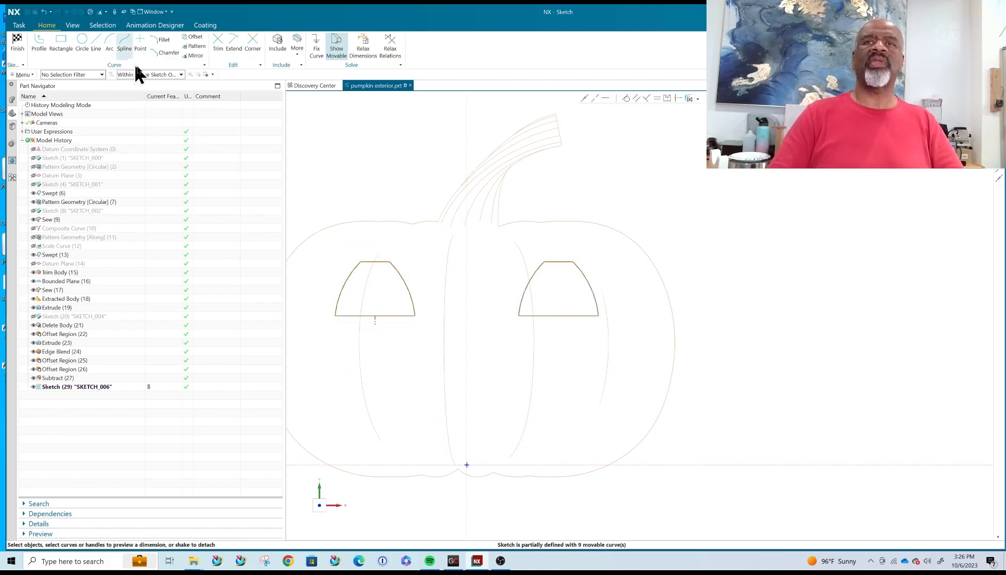
# - Sketch an upright rectangle between and below the eyes, with its base on the sketch's horizontal axis
pyautogui.click(60, 45)
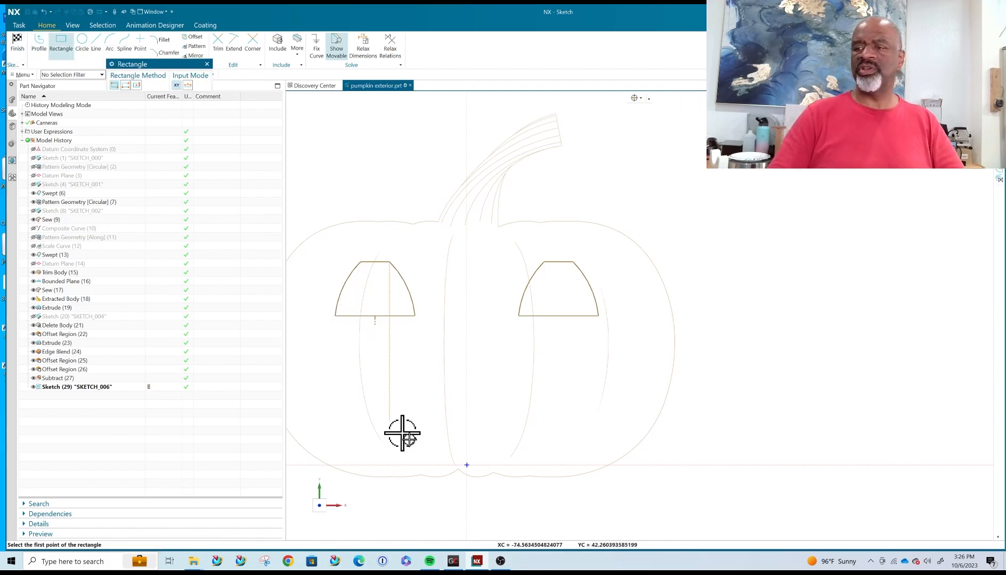
pyautogui.click(430, 464)
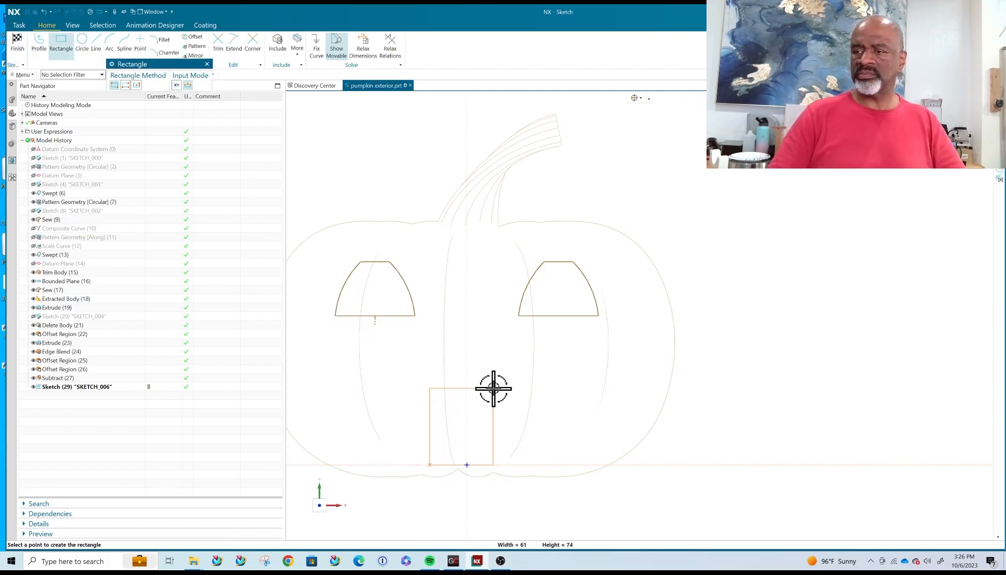
pyautogui.click(496, 336)
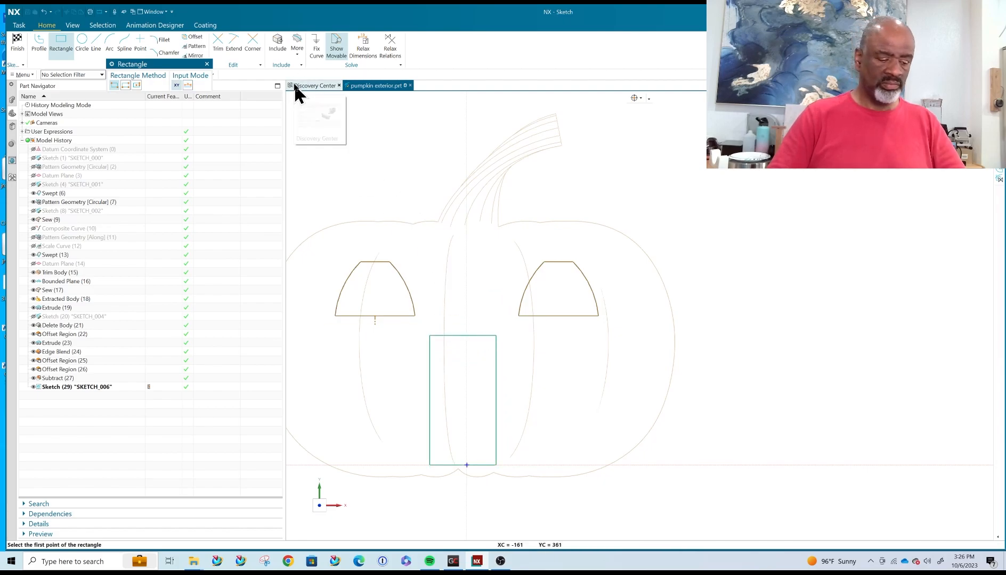
pyautogui.press('Escape')
# - Center the rectangle by making its upper edge midpoint-aligned with the sketch origin
pyautogui.press('c')
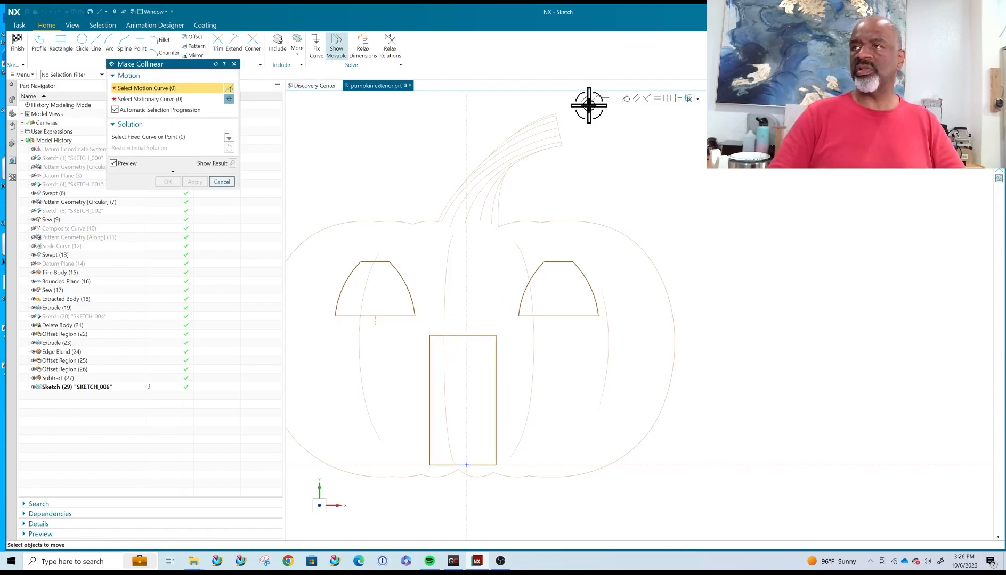
pyautogui.click(677, 99)
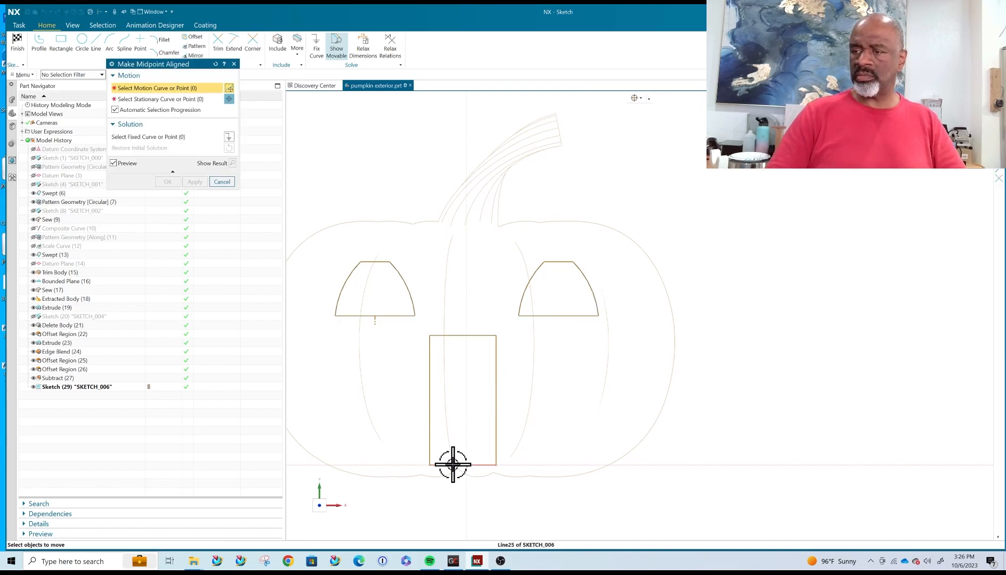
pyautogui.click(454, 336)
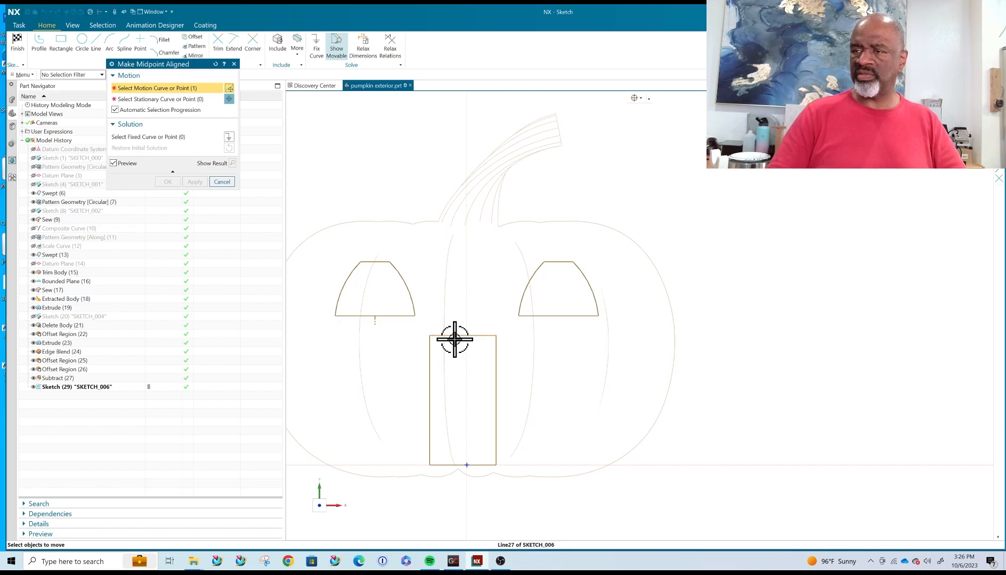
pyautogui.click(467, 465)
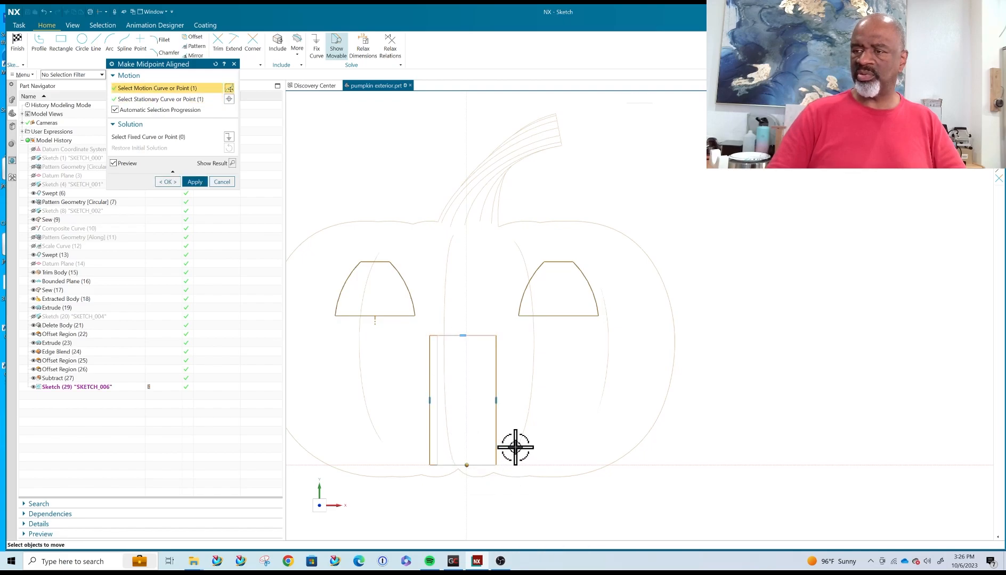
pyautogui.click(165, 182)
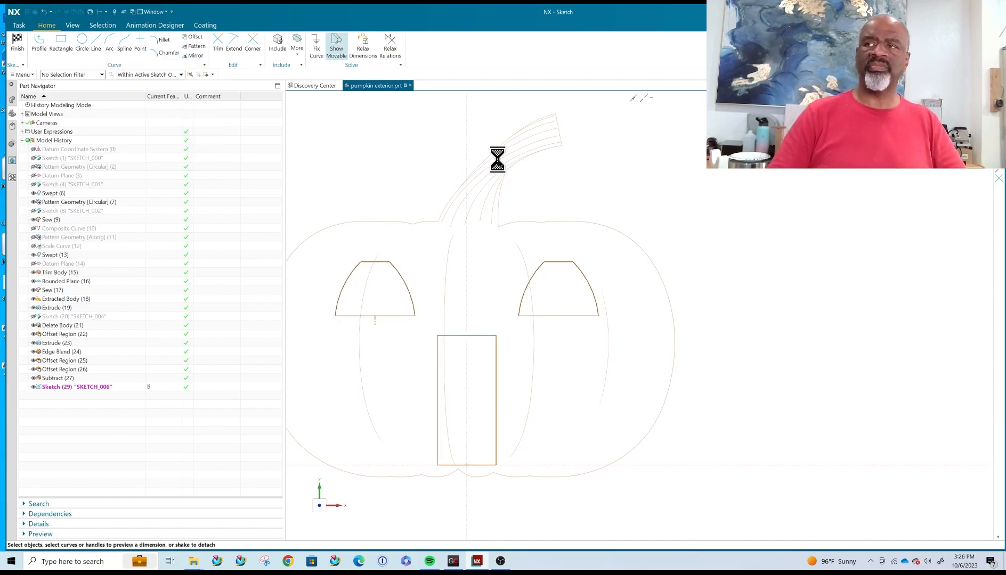
# - Add a horizontal dimension below the rectangle for the width of its base
pyautogui.press('d')
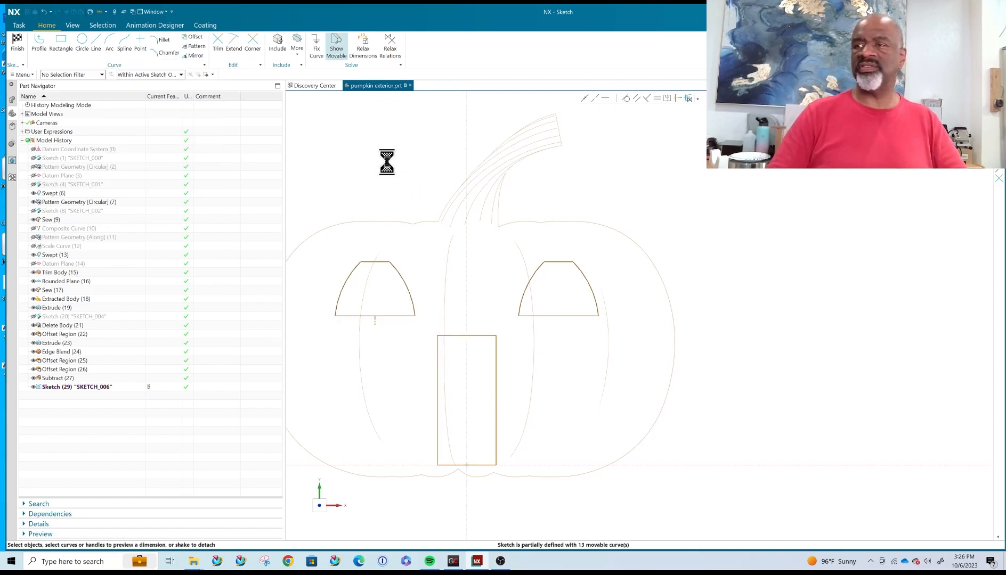
pyautogui.click(438, 463)
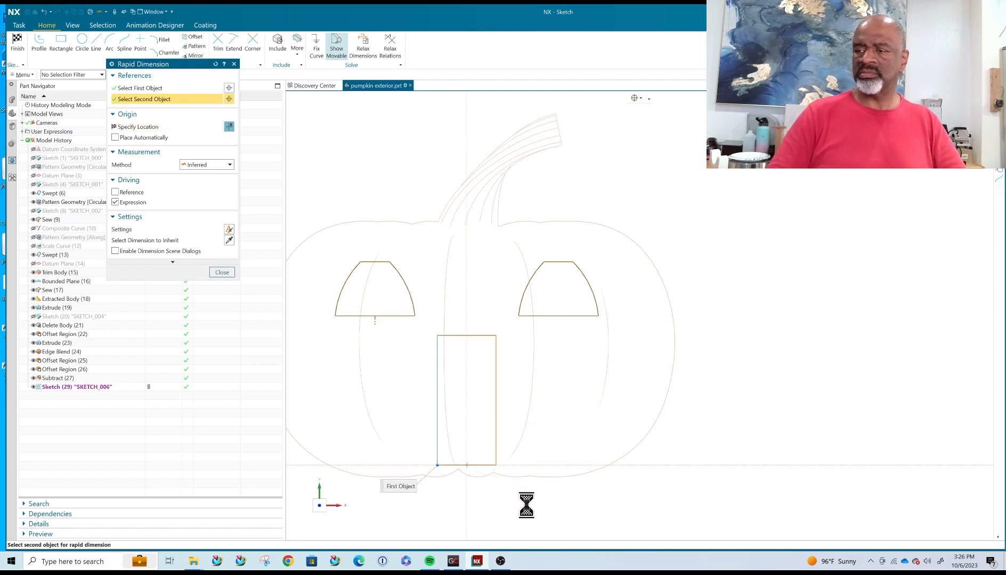
pyautogui.click(610, 514)
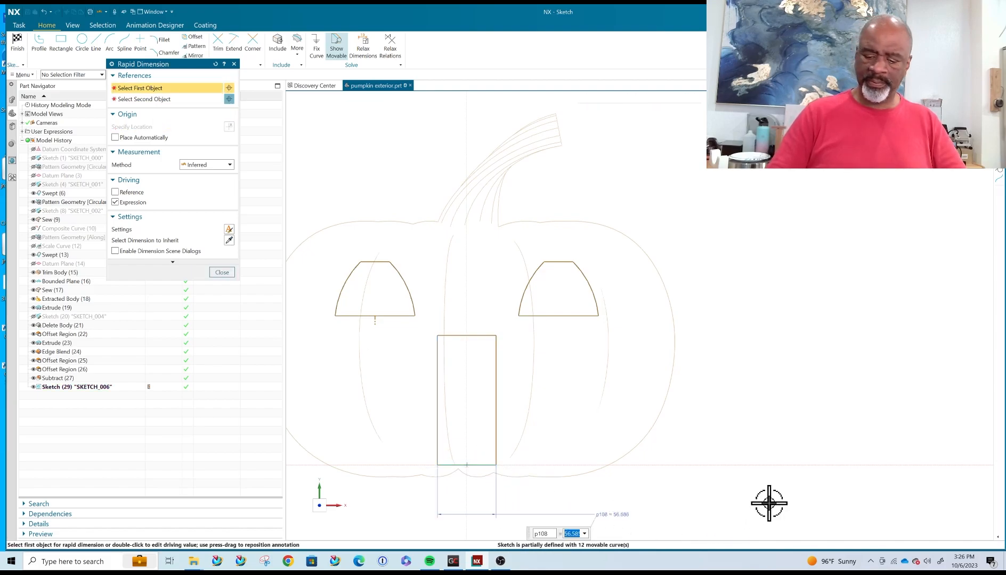
# - Try setting the rectangle's width to 36 with the entire sketch scaled, and undo the change
pyautogui.write('3')
pyautogui.press('Return')
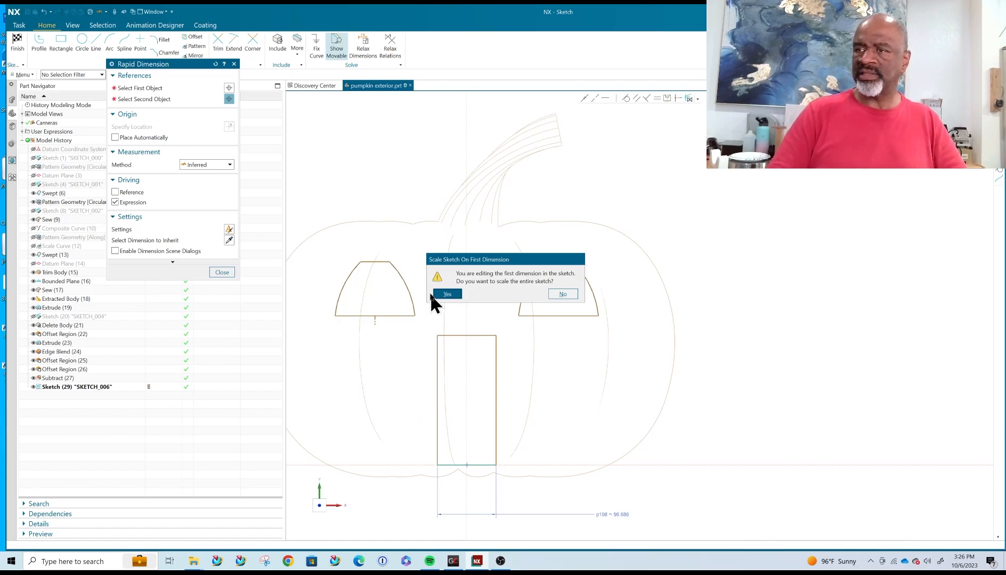
pyautogui.click(447, 296)
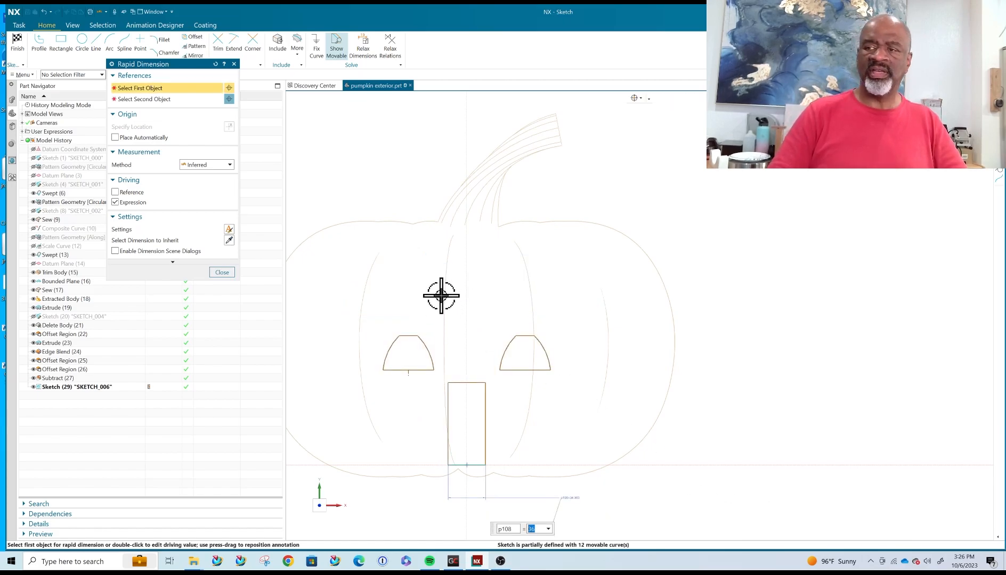
pyautogui.hotkey('ctrl', 'z')
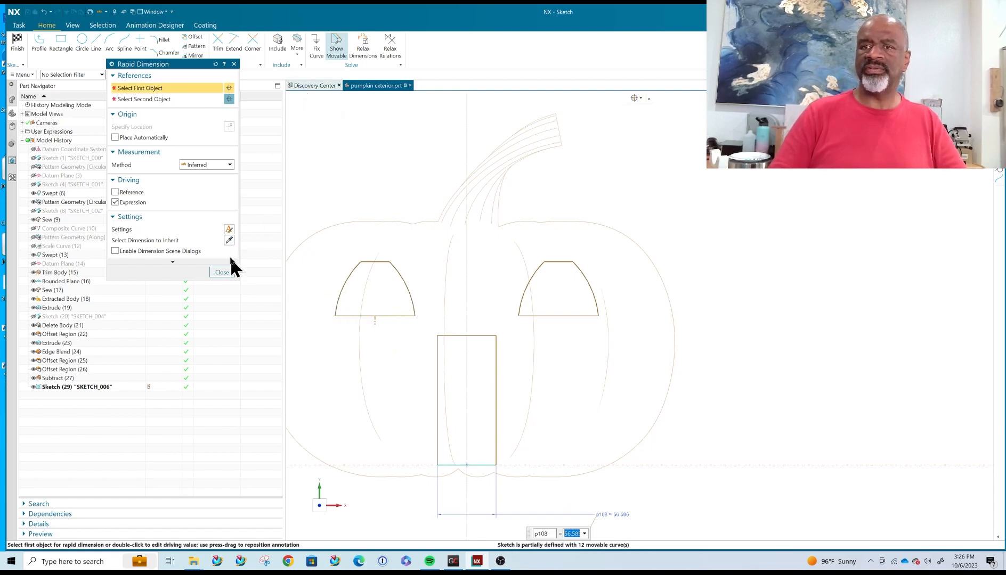
pyautogui.click(221, 272)
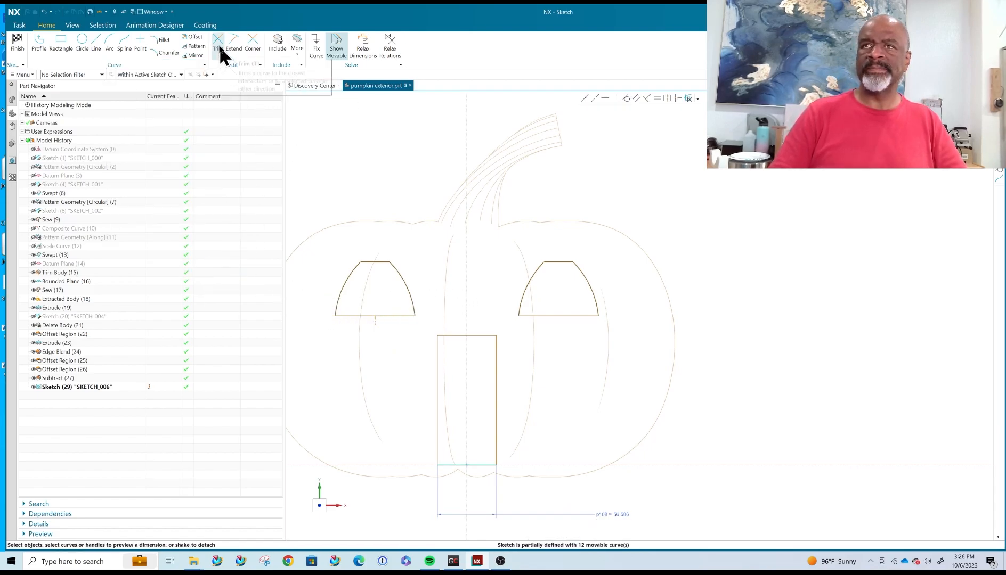
# - Draw a horizontal line about 630 in long across the pumpkin, crossing the rectangle just below its upper edge
pyautogui.scroll(-3, 475, 171)
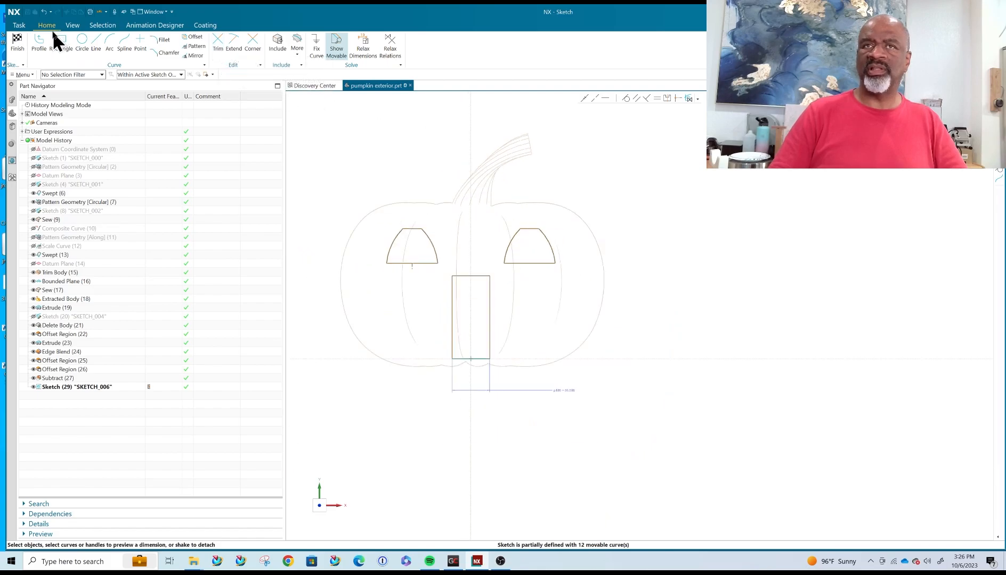
pyautogui.click(98, 39)
pyautogui.click(321, 286)
pyautogui.click(739, 285)
pyautogui.press('Escape')
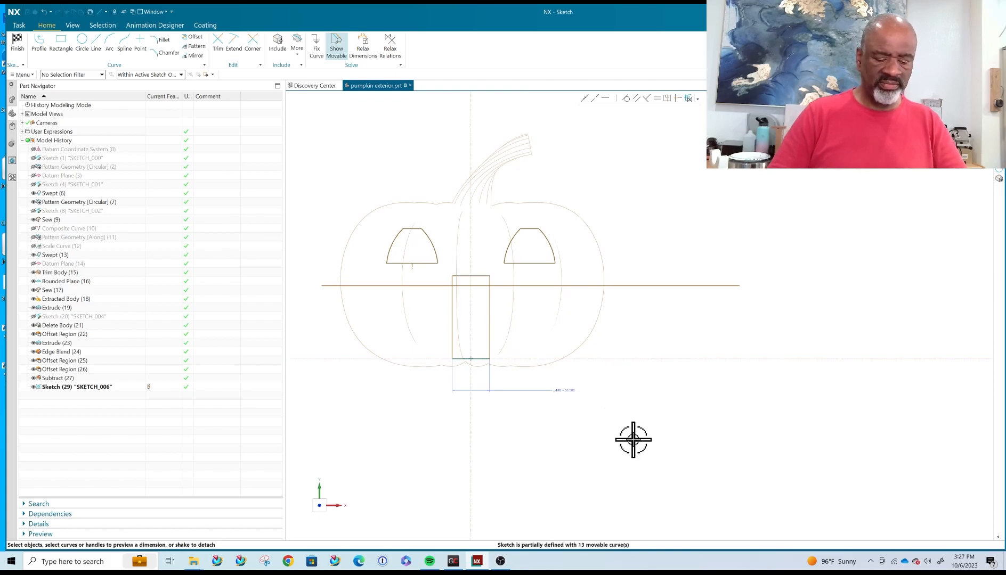
# - Dimension the horizontal line's height above the sketch origin and set it to 8 ft
pyautogui.press('d')
pyautogui.click(637, 359)
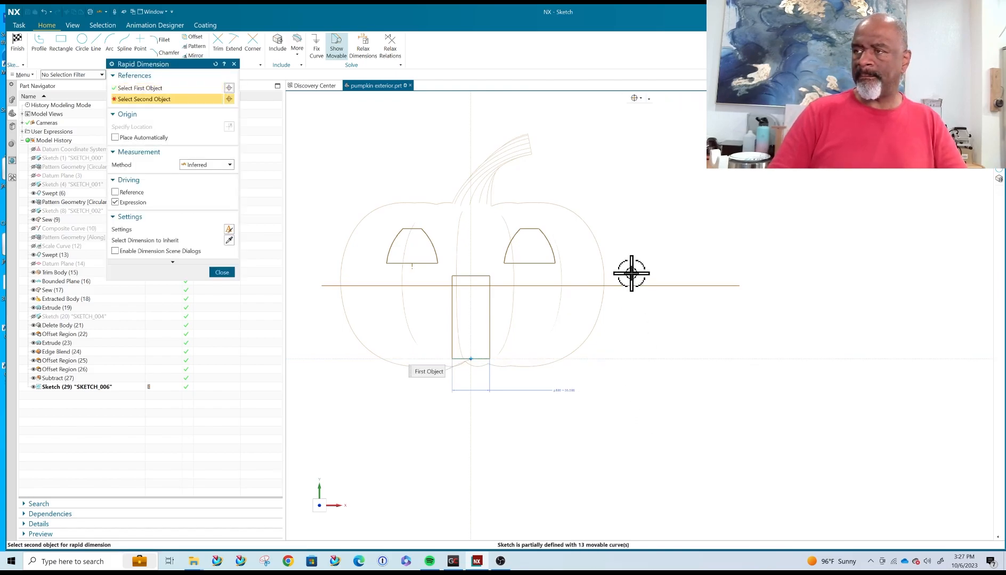
pyautogui.click(630, 285)
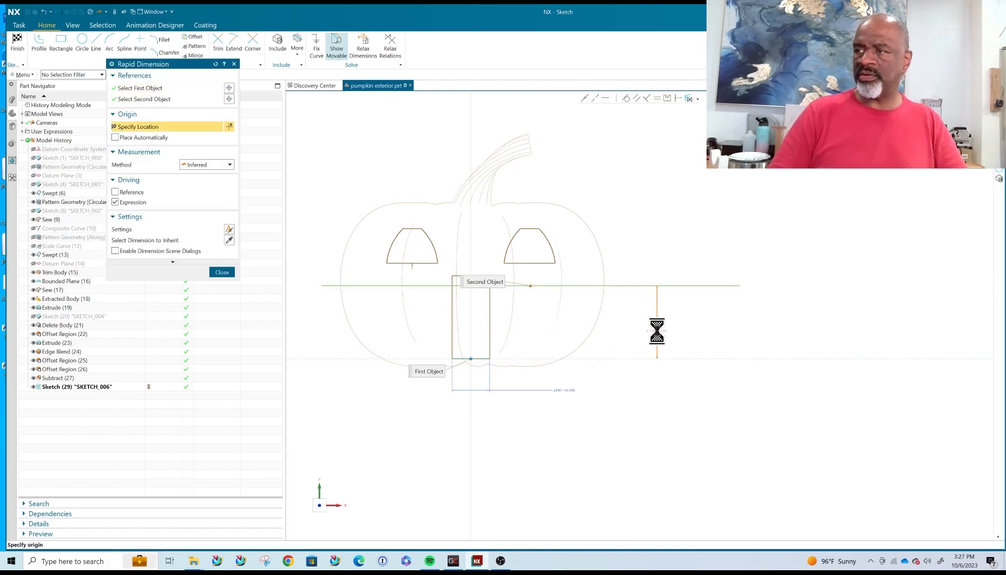
pyautogui.click(589, 343)
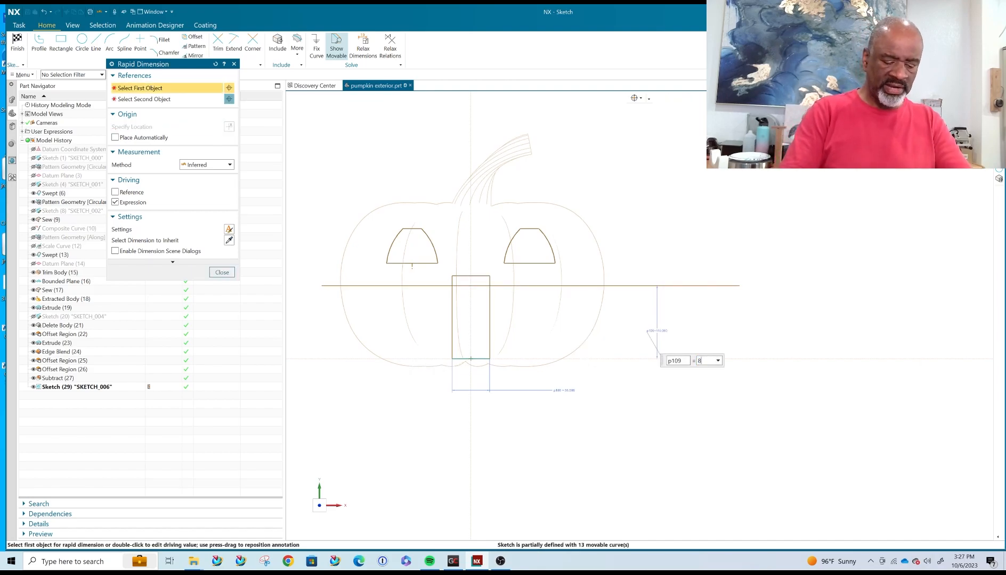
pyautogui.write('8ft')
pyautogui.press('Return')
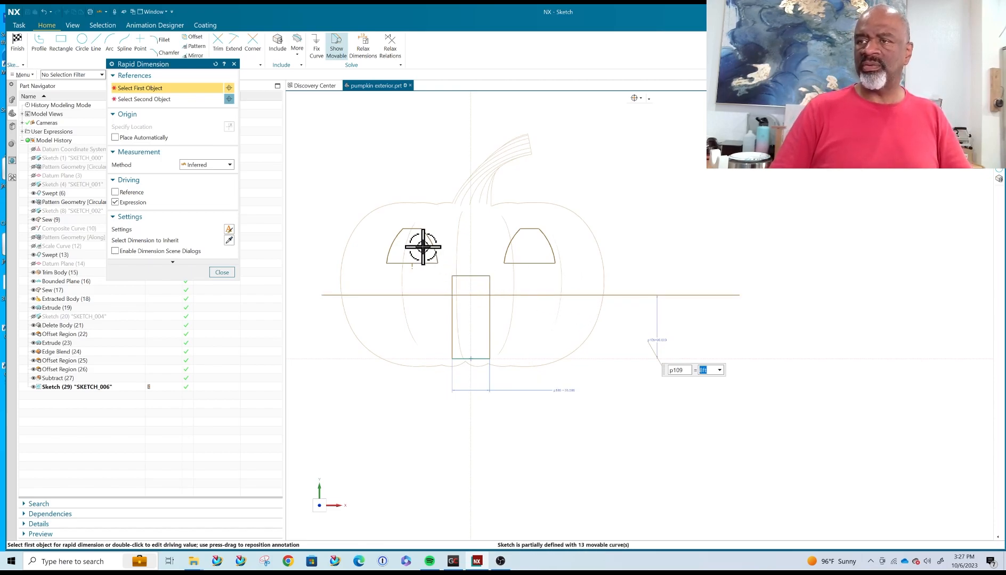
pyautogui.click(215, 273)
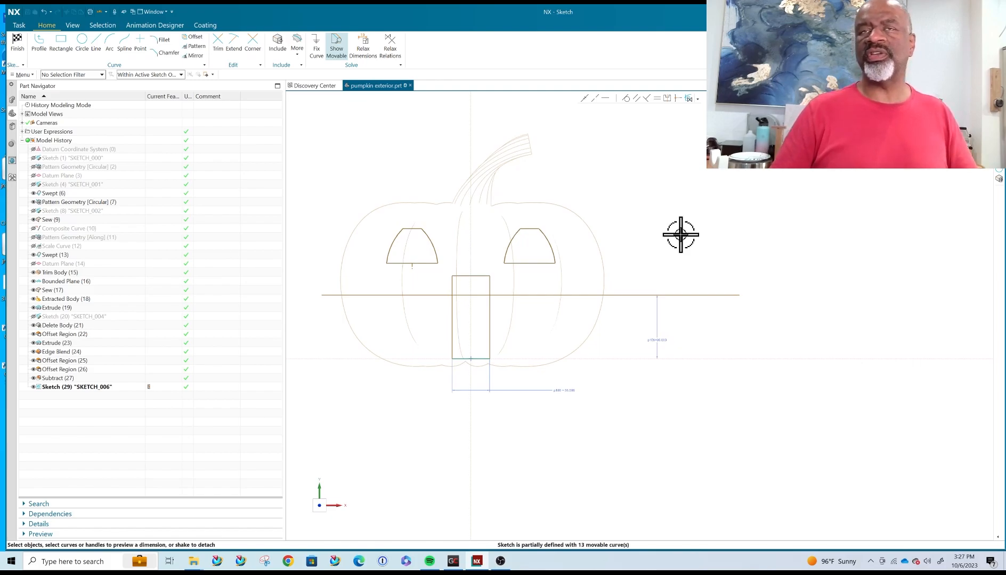
# - Draw a second long horizontal line across the pumpkin, about 8 in above the first one
pyautogui.click(94, 41)
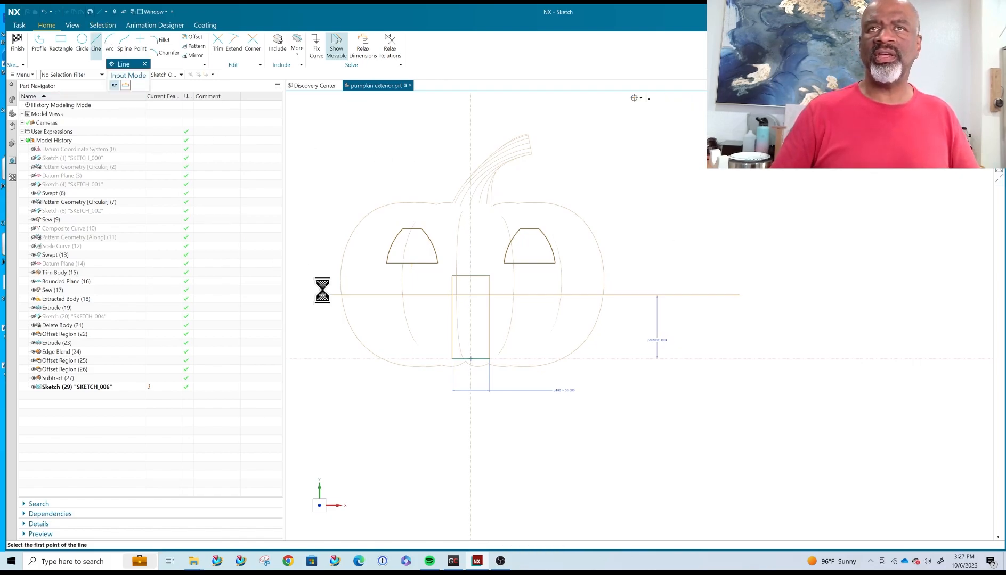
pyautogui.click(321, 288)
pyautogui.click(715, 287)
pyautogui.press('Escape')
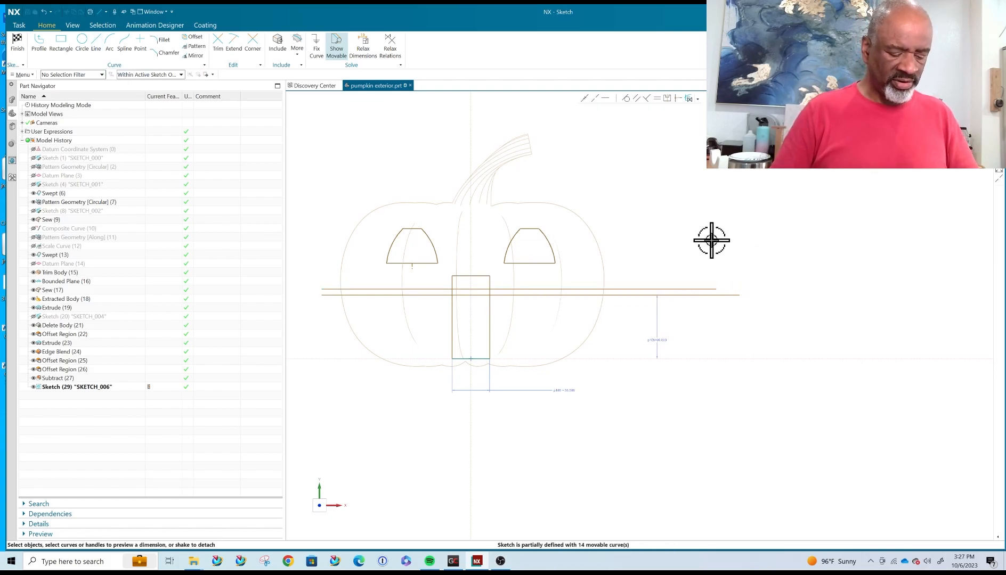
# - Dimension the vertical gap between the two long horizontal lines
pyautogui.press('d')
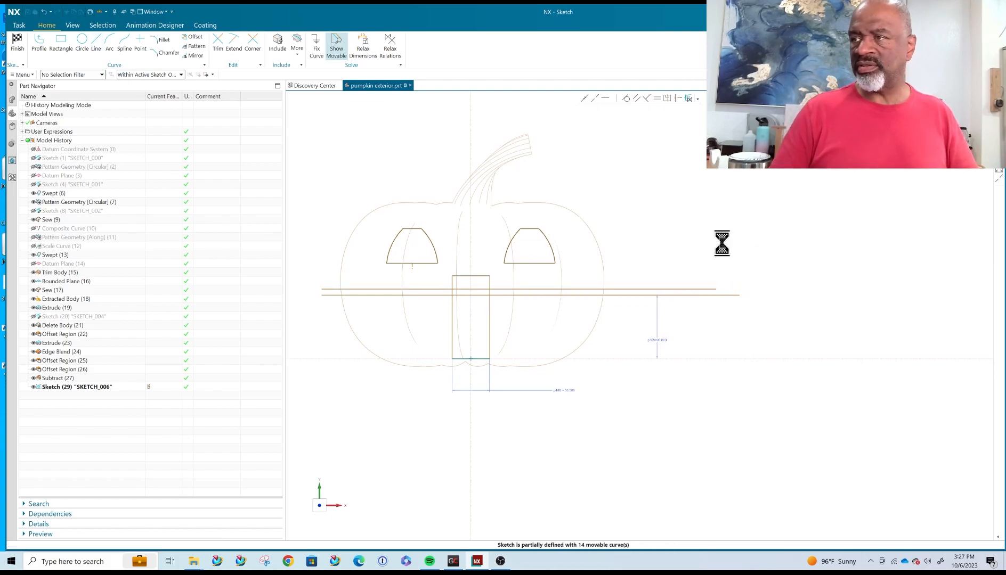
pyautogui.scroll(3, 705, 299)
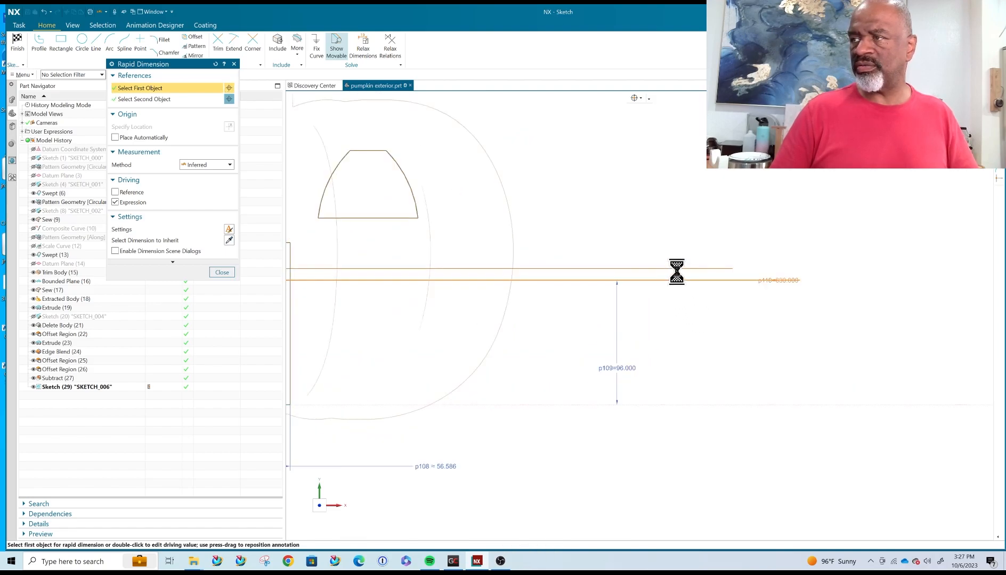
pyautogui.click(674, 280)
pyautogui.click(676, 269)
pyautogui.click(659, 200)
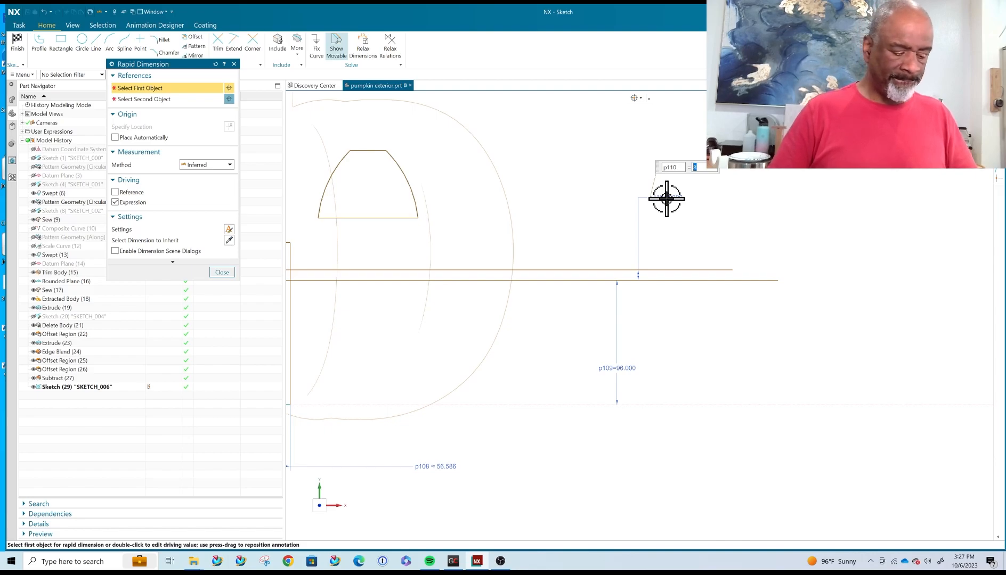
pyautogui.press('Escape')
pyautogui.scroll(-4, 733, 233)
pyautogui.scroll(2, 464, 192)
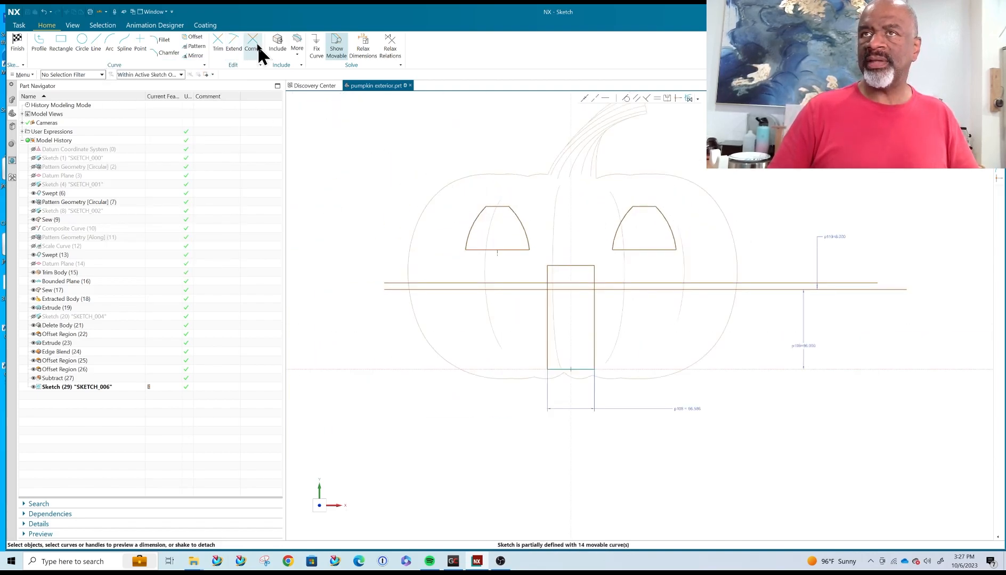
# - Dimension the widths of the left eye's base line and its short upper line
pyautogui.press('d')
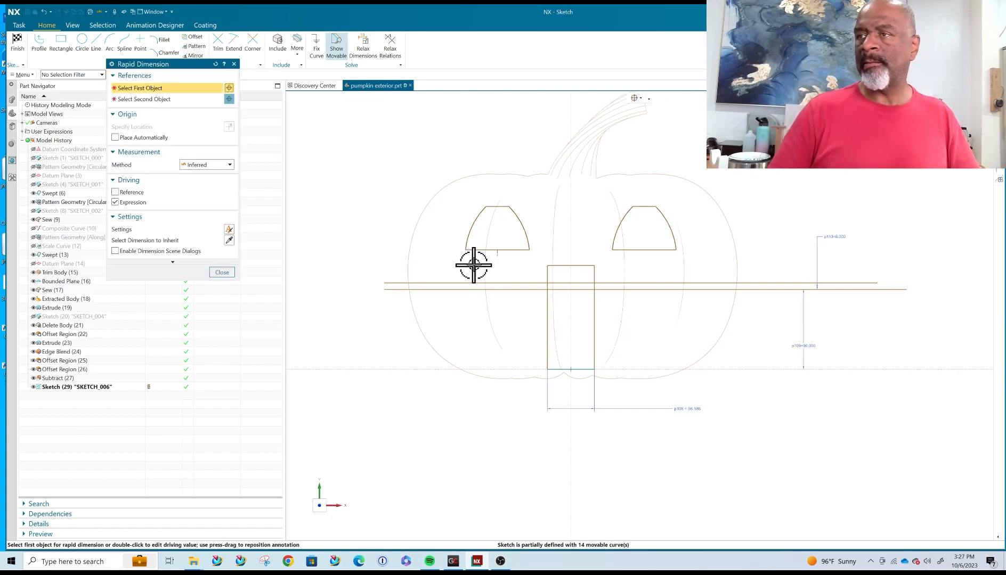
pyautogui.click(457, 252)
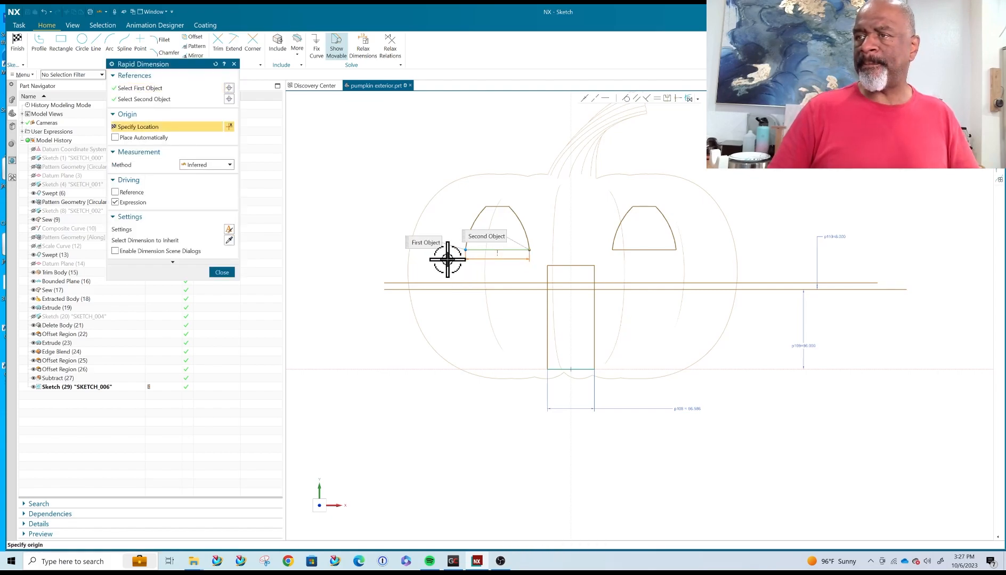
pyautogui.click(494, 205)
pyautogui.scroll(5, 498, 194)
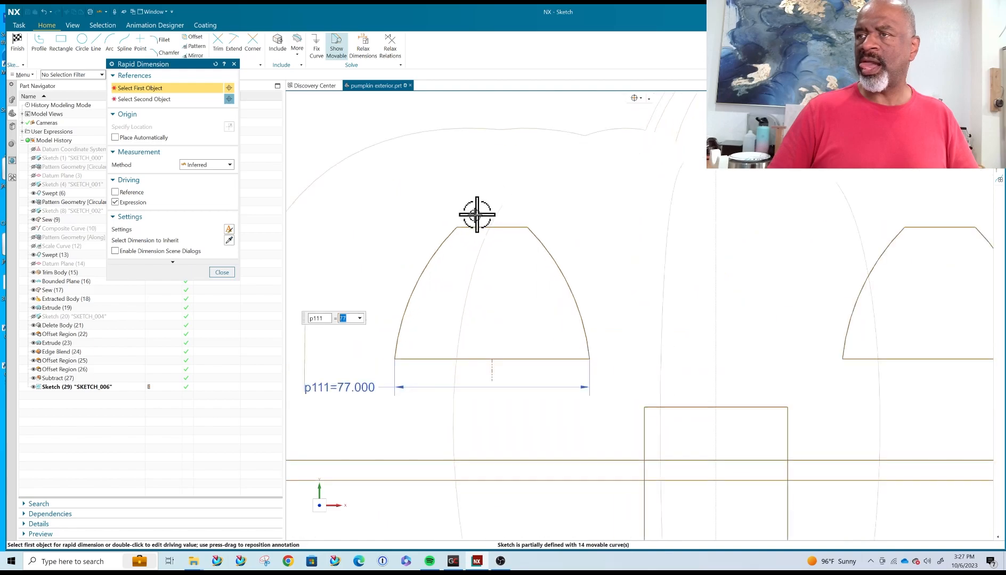
pyautogui.click(471, 227)
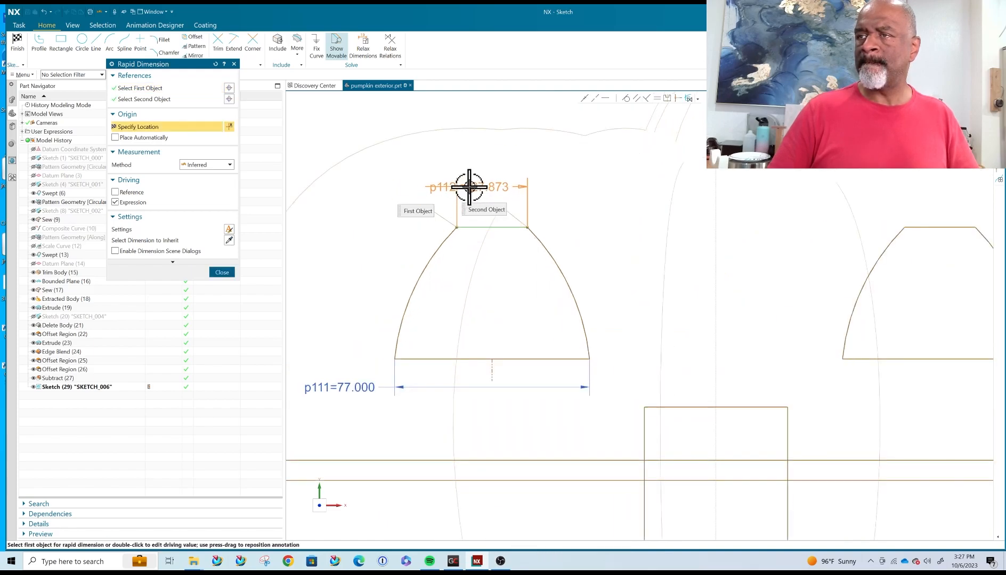
pyautogui.click(458, 333)
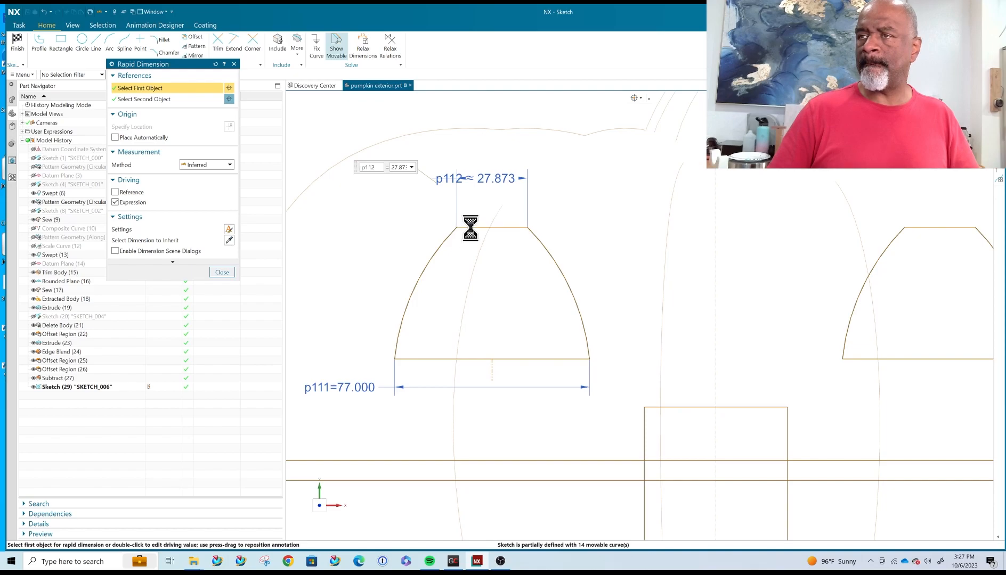
# - Dimension the left eye's height from its base line to its upper line
pyautogui.click(452, 297)
pyautogui.click(457, 228)
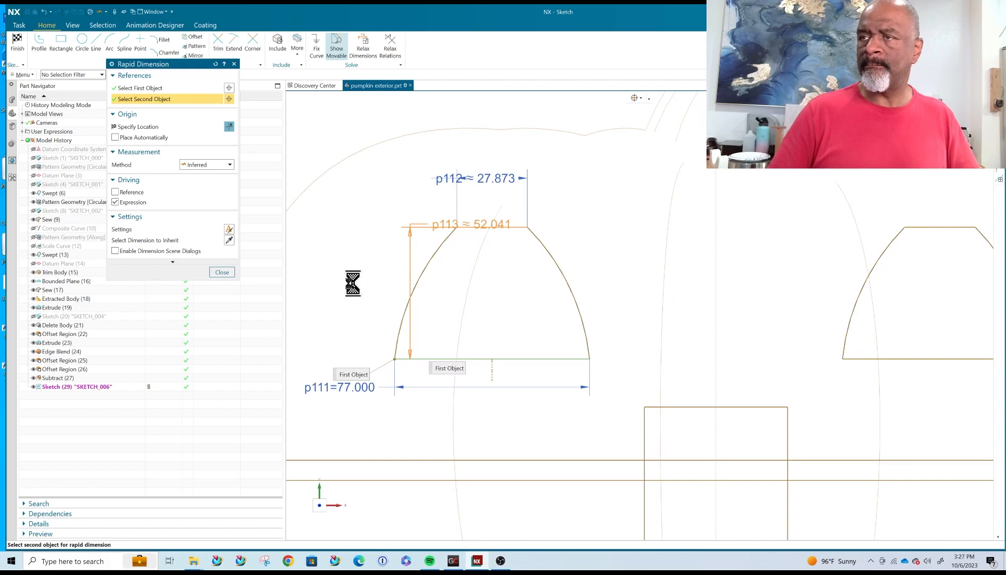
pyautogui.click(355, 285)
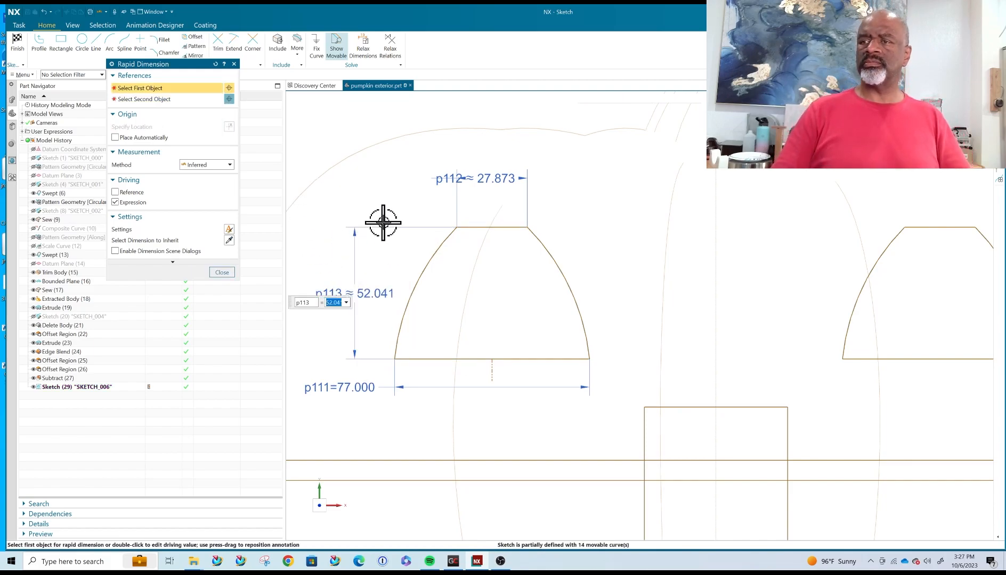
# - Set the left eye's height to 50 in and its base line's width to 70 in
pyautogui.scroll(-4, 385, 223)
pyautogui.write('50')
pyautogui.press('Return')
pyautogui.doubleClick(370, 291)
pyautogui.write('70')
pyautogui.press('Return')
pyautogui.click(223, 274)
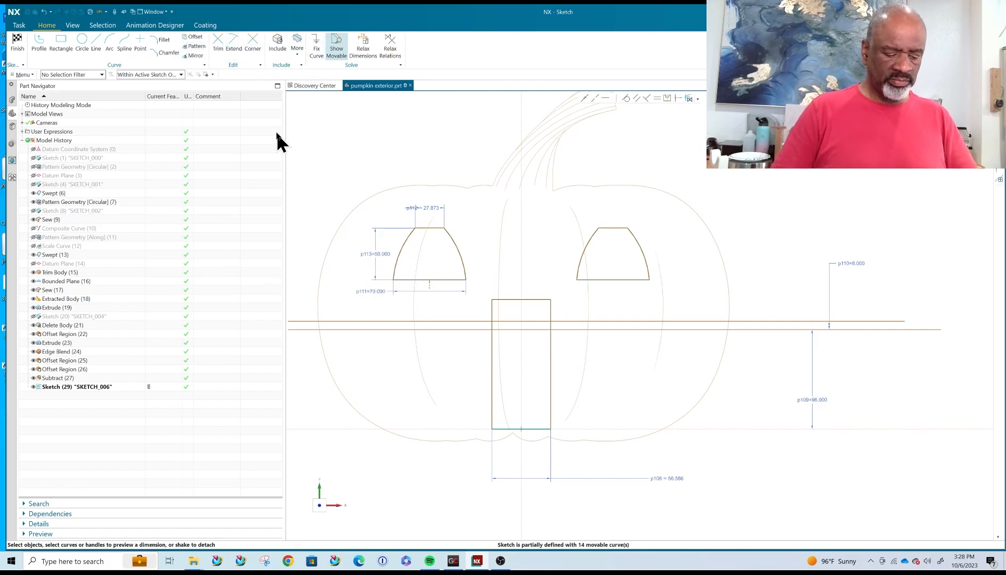
# - Dimension the left eye's base line 36 in above the upper long horizontal line
pyautogui.press('d')
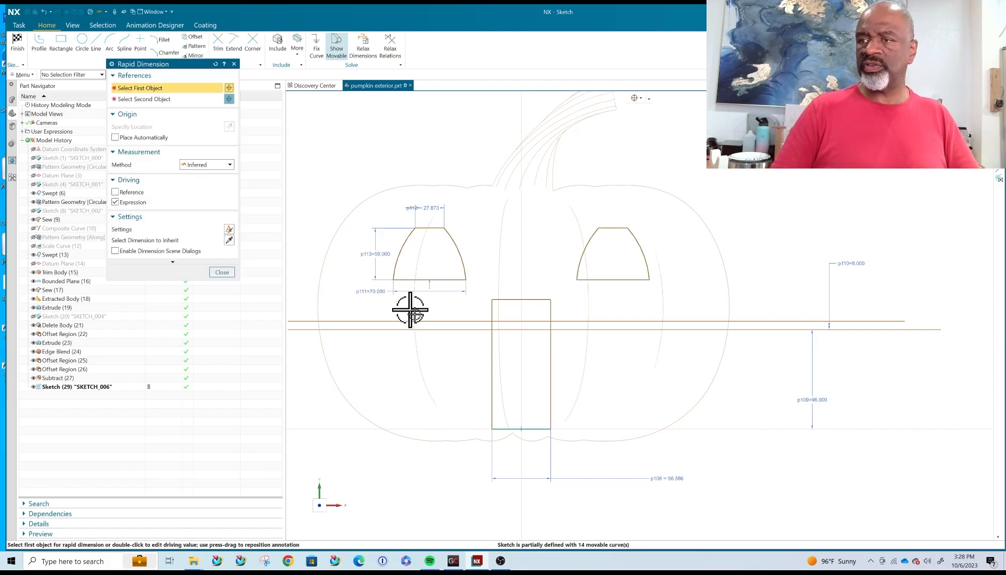
pyautogui.click(418, 280)
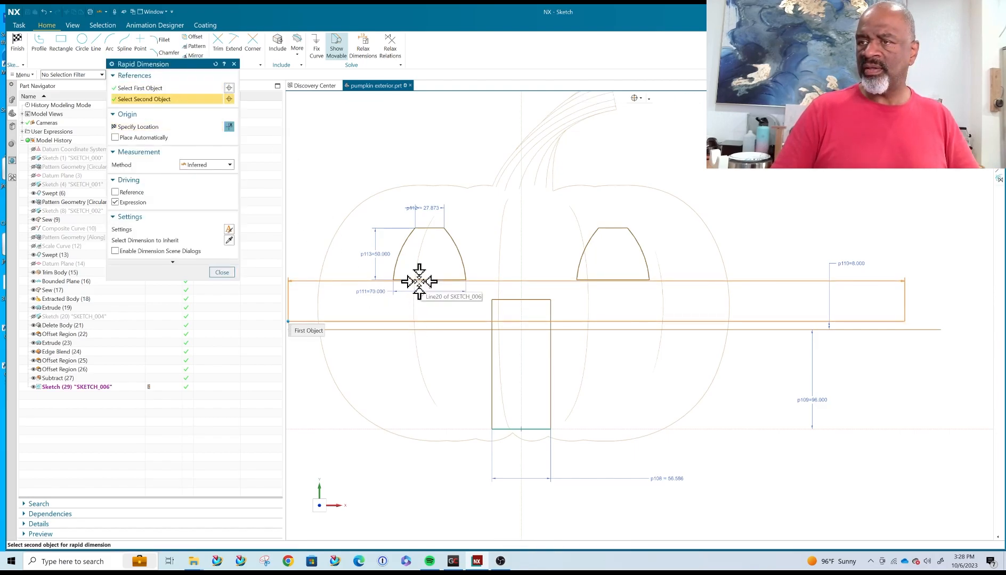
pyautogui.click(349, 321)
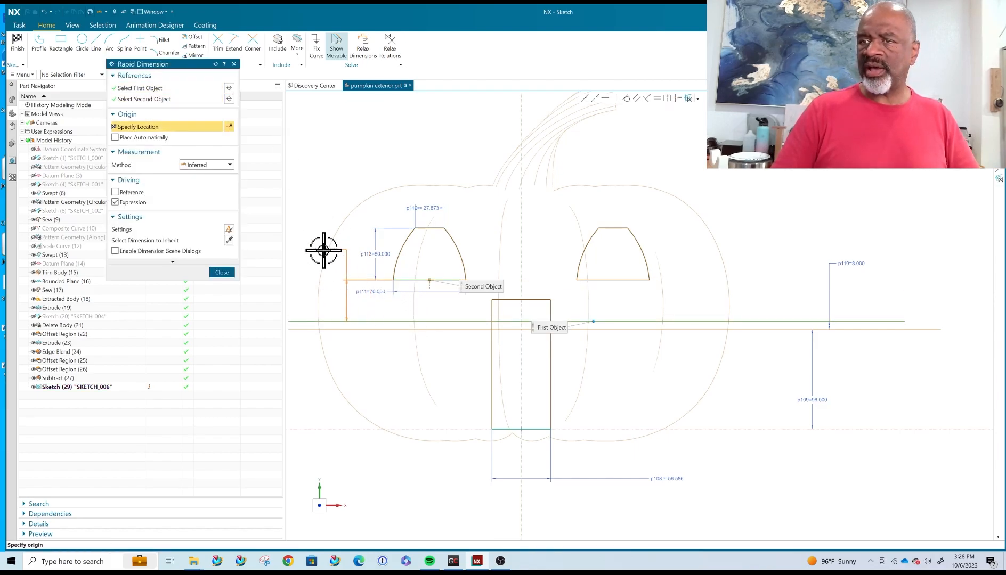
pyautogui.click(309, 194)
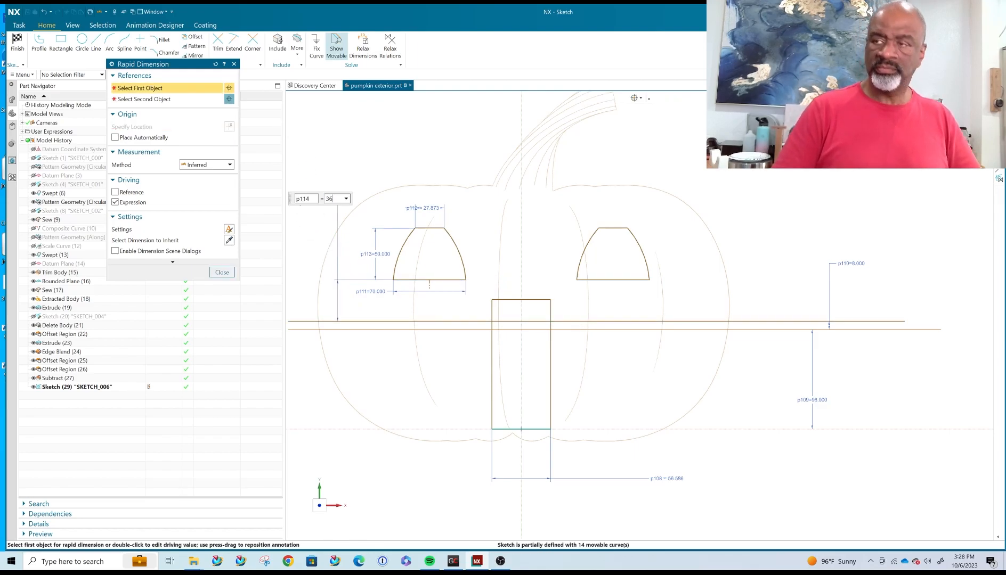
pyautogui.write('36')
pyautogui.press('Return')
pyautogui.click(213, 274)
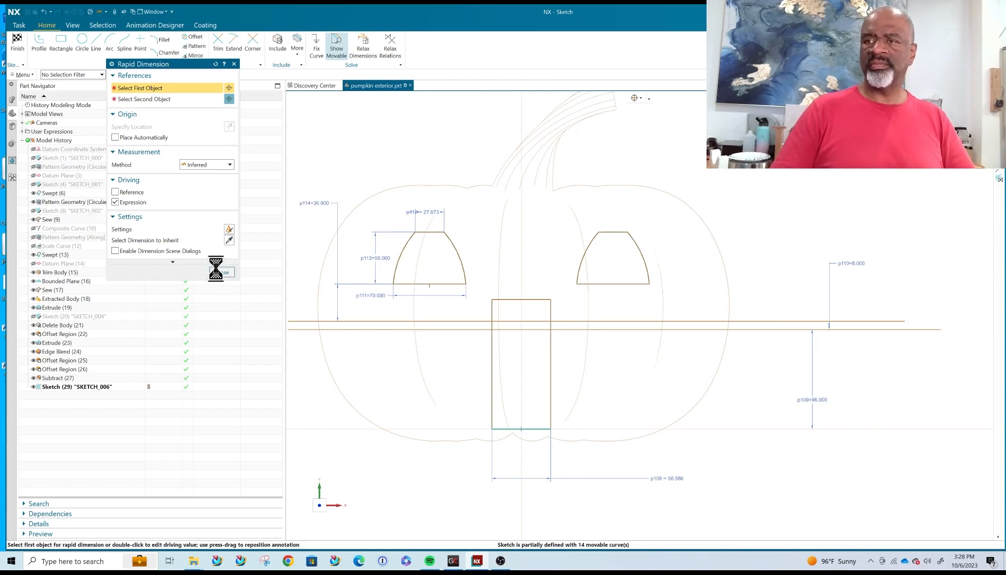
# - Dimension the door rectangle's height as 7ft+5 and set its width to 40 in
pyautogui.scroll(-1, 665, 339)
pyautogui.scroll(4, 596, 338)
pyautogui.scroll(-4, 608, 354)
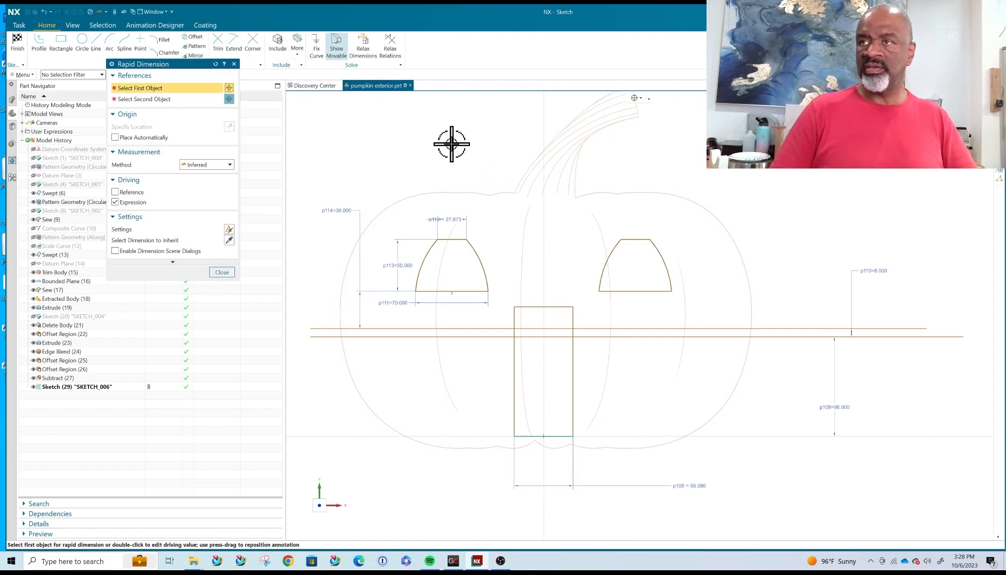
pyautogui.click(575, 371)
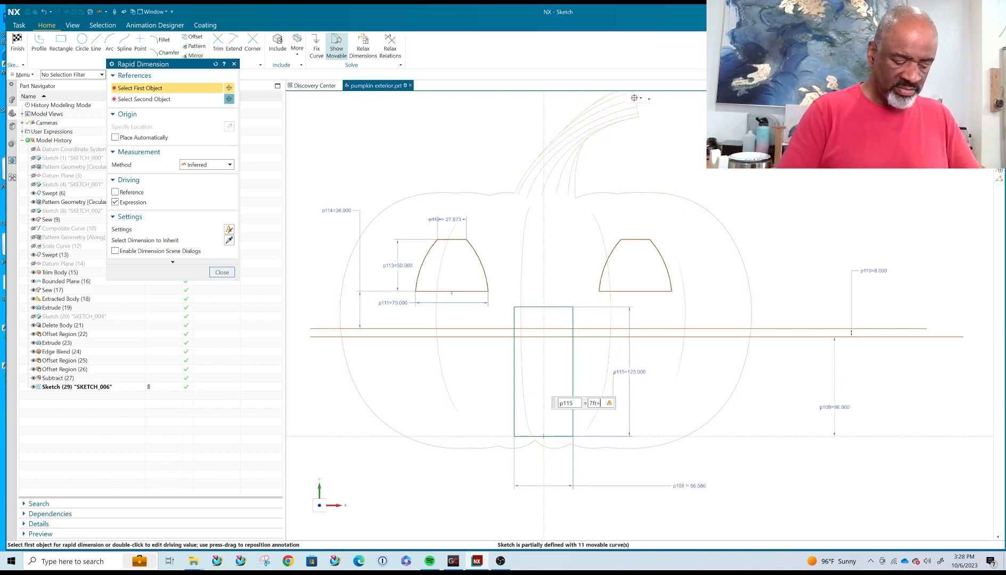
pyautogui.write('5')
pyautogui.press('Return')
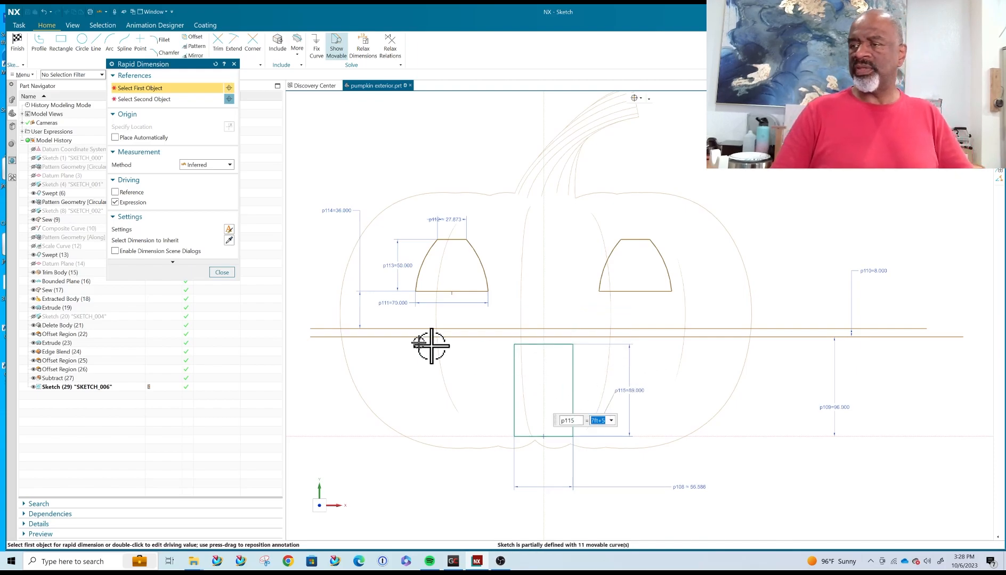
pyautogui.doubleClick(697, 485)
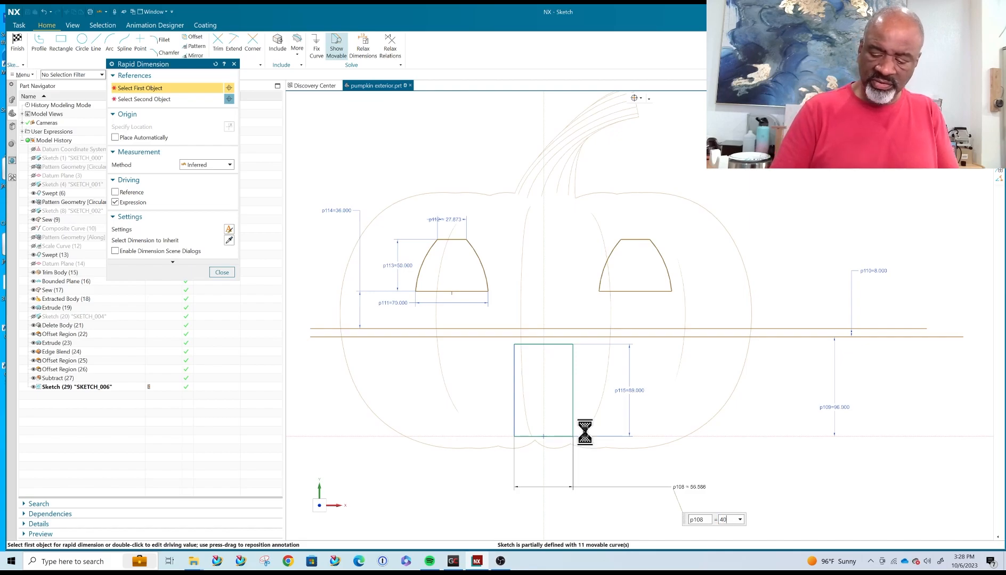
pyautogui.click(221, 273)
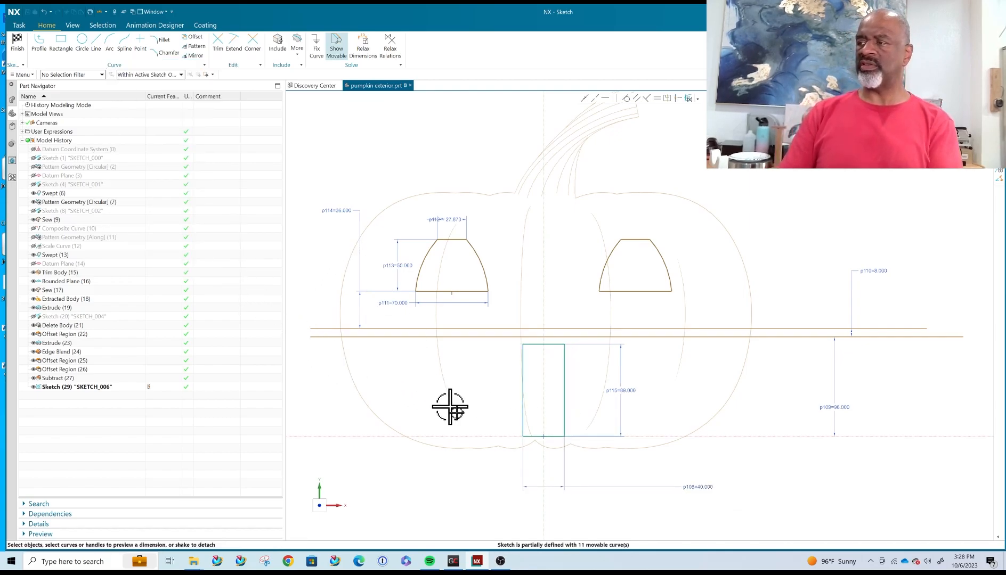
# - Make the lower long line's height dimension a constant and set it to 99 in
pyautogui.doubleClick(841, 408)
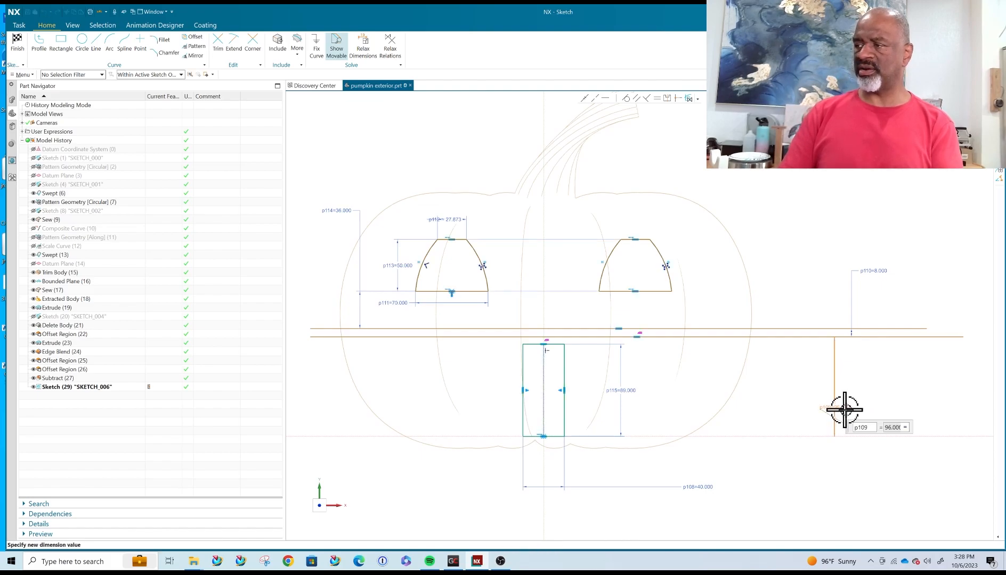
pyautogui.click(904, 427)
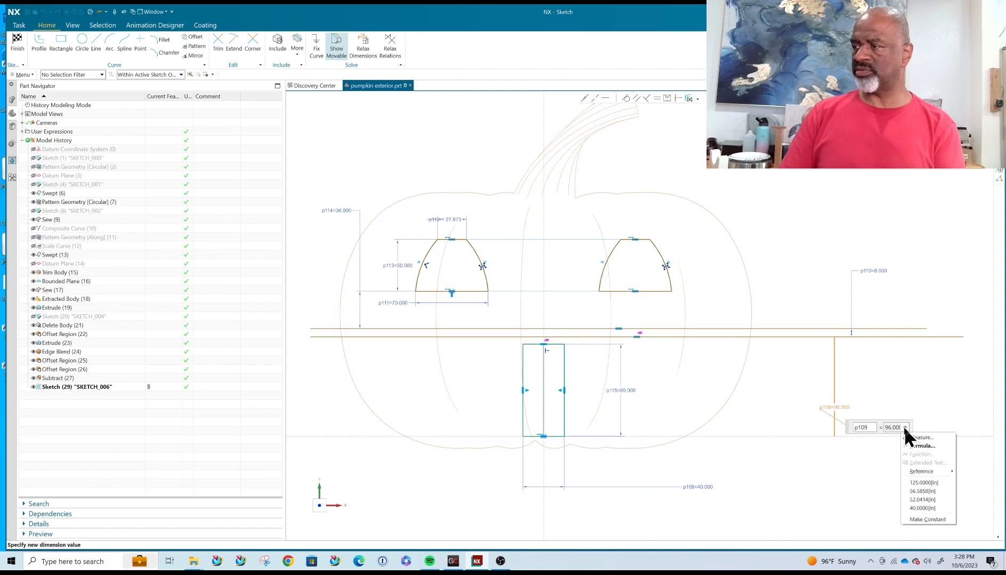
pyautogui.click(918, 522)
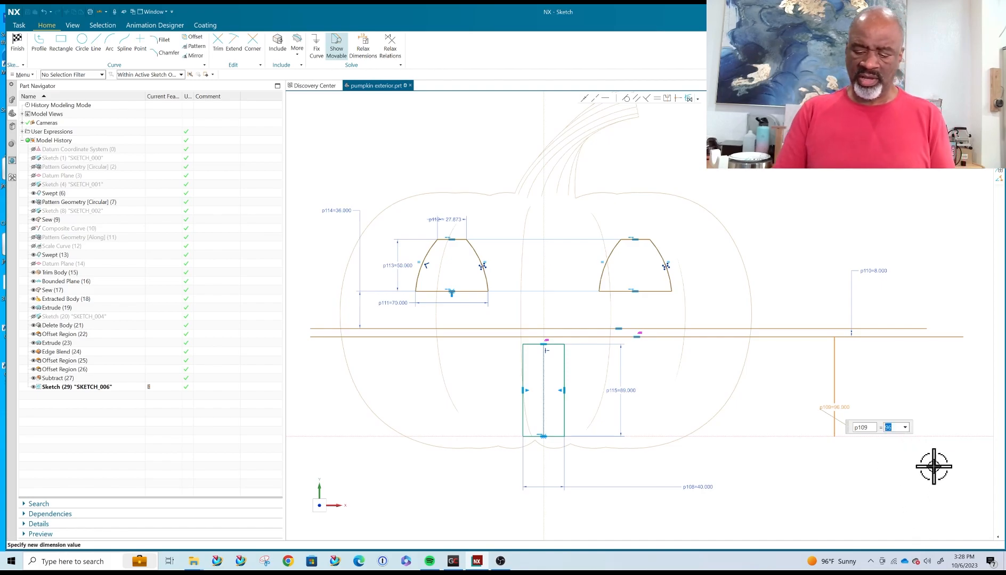
pyautogui.write('99')
pyautogui.press('Return')
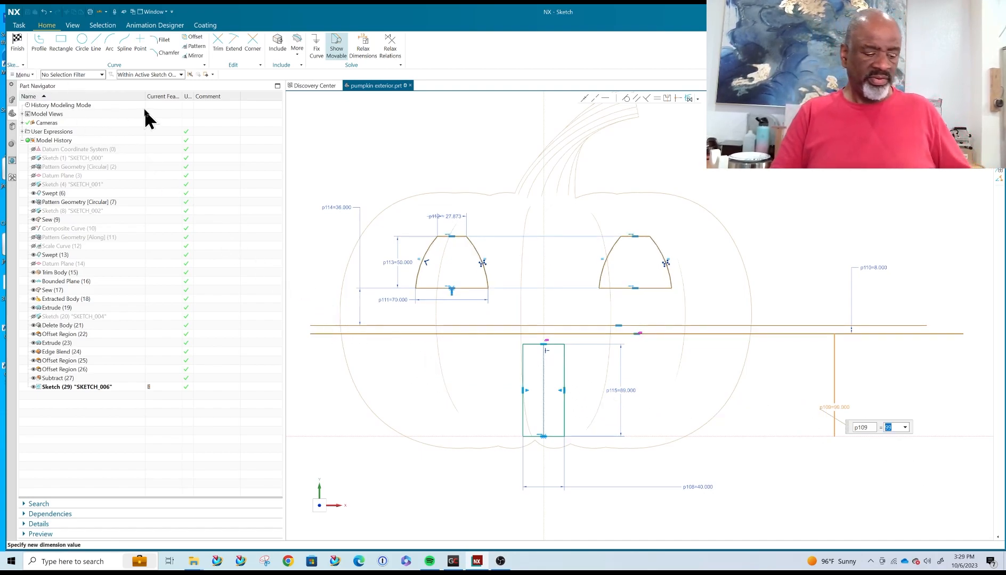
pyautogui.press('Escape')
# - Convert both long horizontal lines to reference geometry and finish the sketch
pyautogui.click(324, 326)
pyautogui.click(334, 315)
pyautogui.click(330, 334)
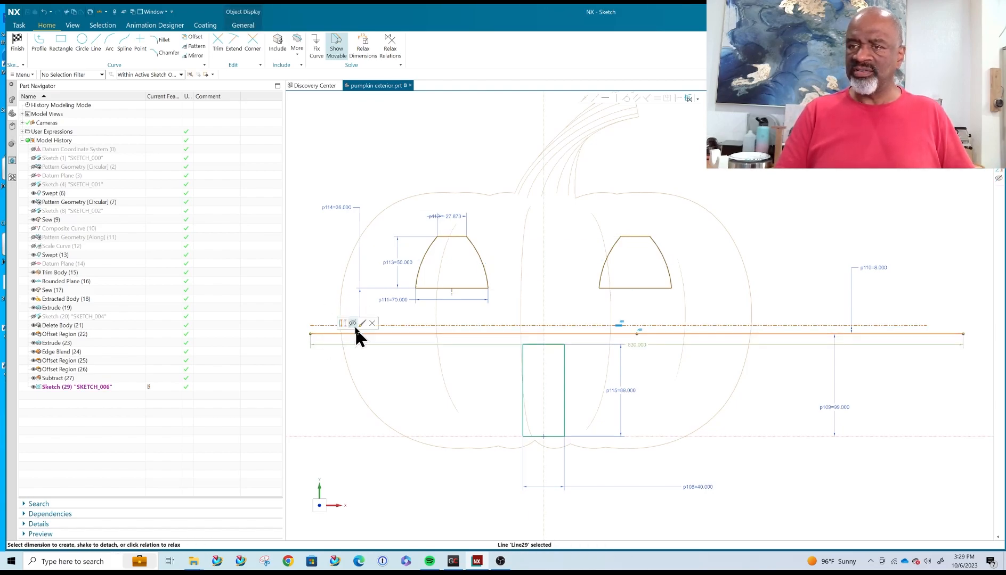
pyautogui.click(343, 322)
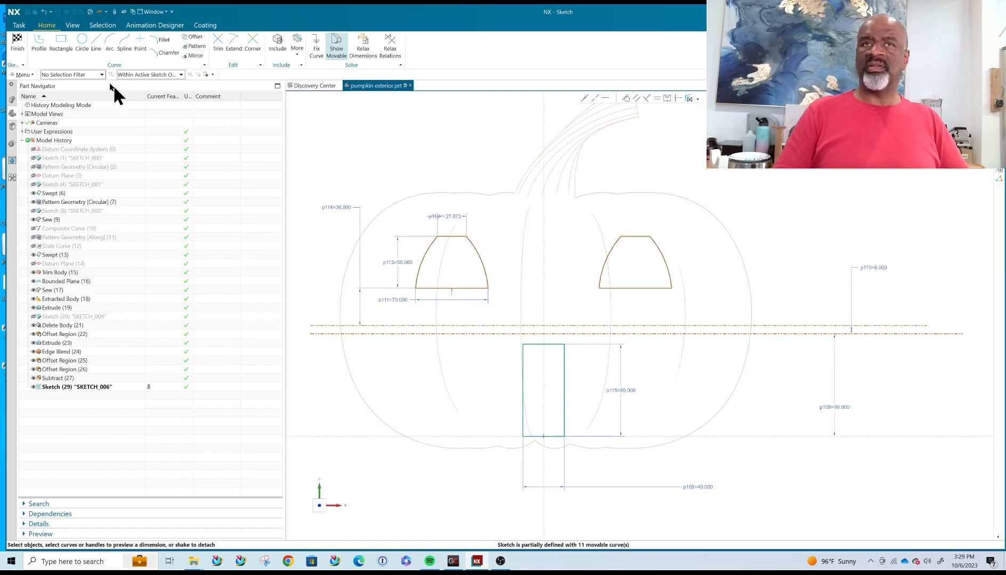
pyautogui.click(18, 42)
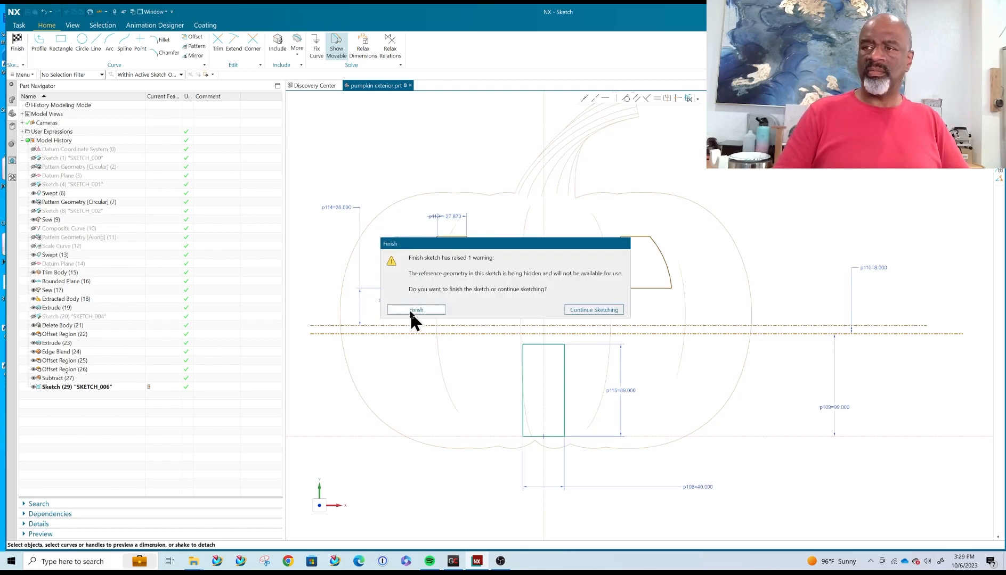
pyautogui.click(409, 311)
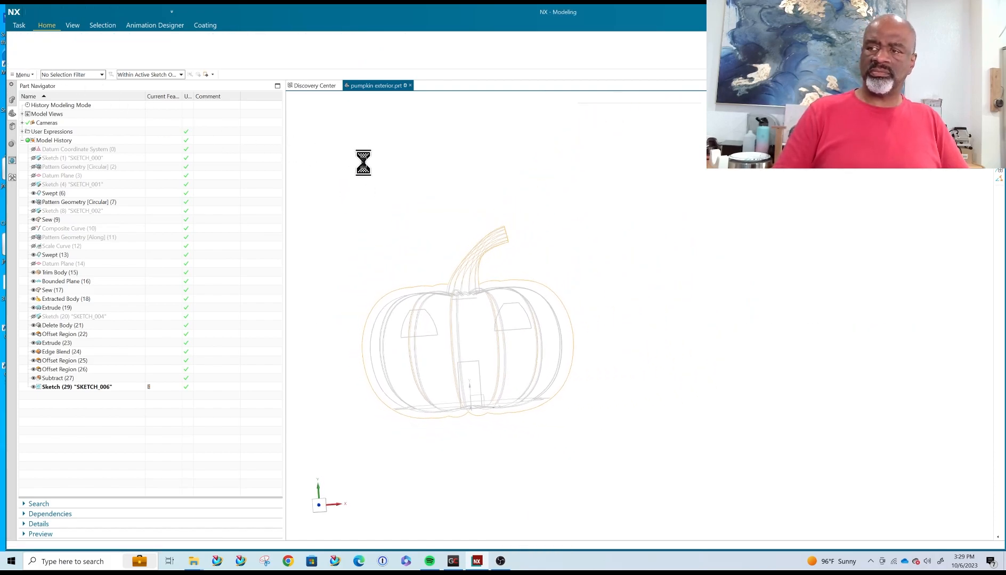
# - Extrude the eye and door profiles 390 in through the pumpkin's front, subtracting them from the pumpkin body
pyautogui.moveTo(393, 179)
pyautogui.mouseDown(button='middle')
pyautogui.moveTo(337, 221)
pyautogui.moveTo(449, 337)
pyautogui.mouseUp(button='middle')
pyautogui.moveTo(473, 339); pyautogui.dragTo(300, 441)
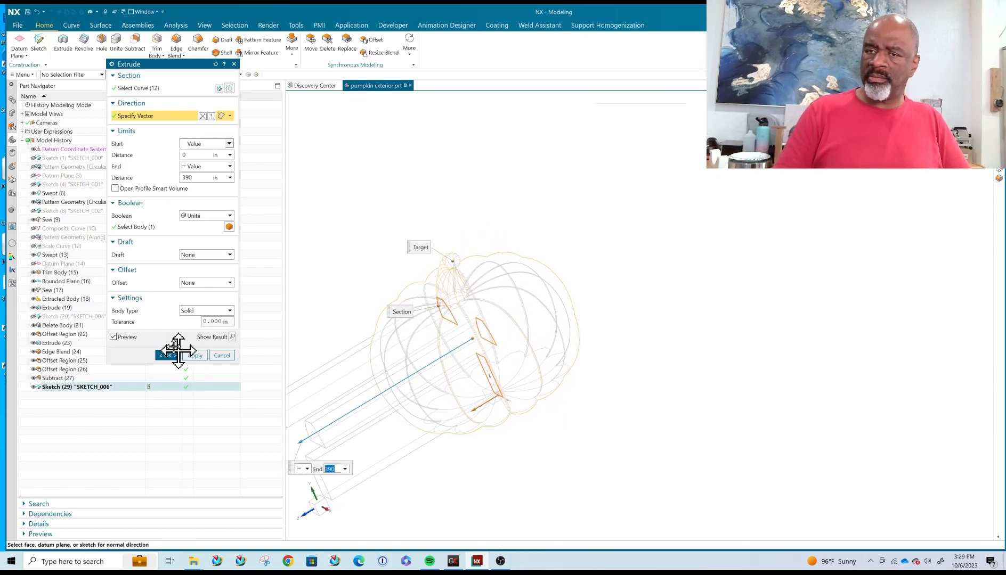
pyautogui.click(213, 218)
pyautogui.click(205, 248)
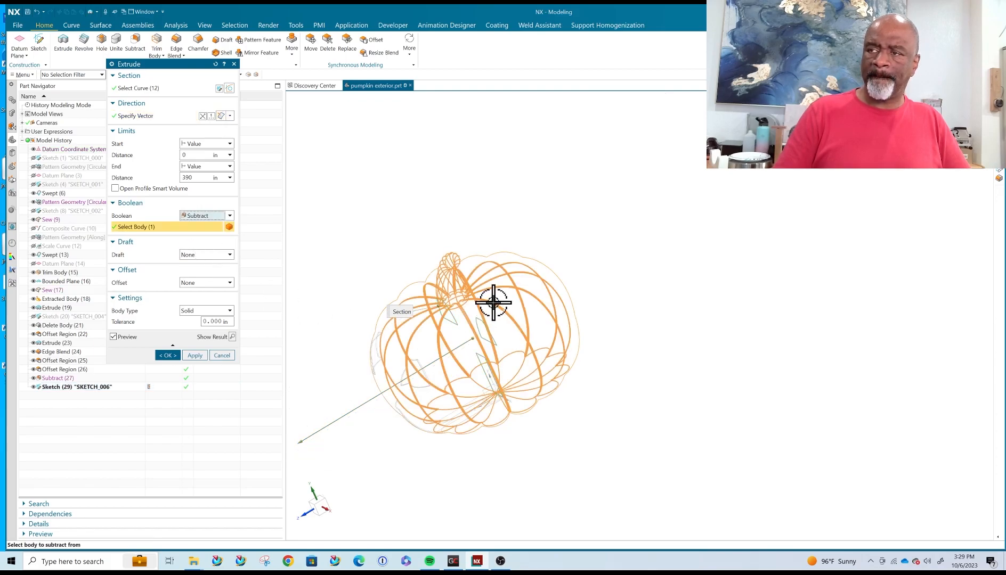
pyautogui.click(174, 356)
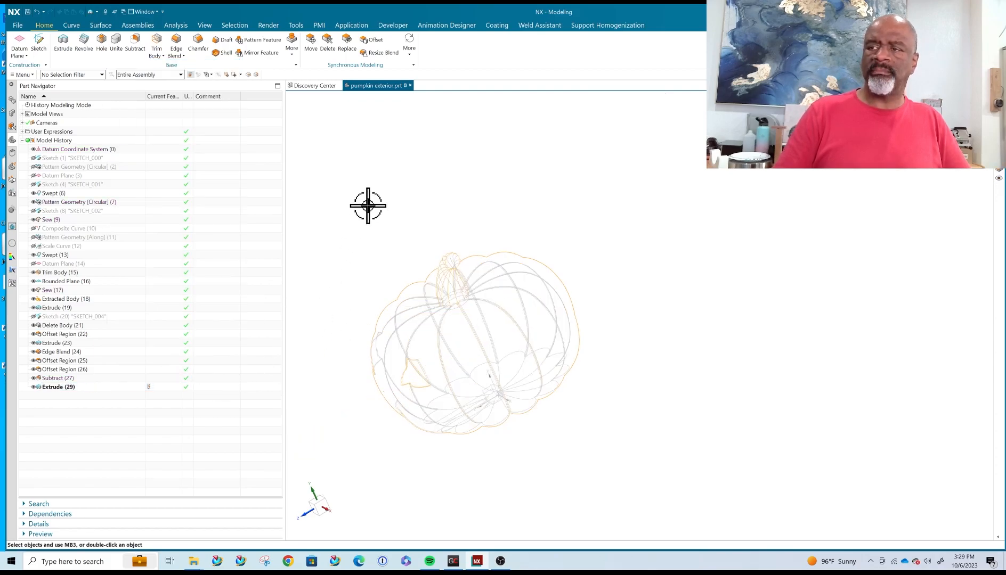
# - Reopen the eye and door cut extrude and open its section sketch for editing
pyautogui.moveTo(343, 232)
pyautogui.mouseDown(button='middle')
pyautogui.moveTo(403, 195)
pyautogui.moveTo(444, 188)
pyautogui.moveTo(388, 212)
pyautogui.moveTo(398, 232)
pyautogui.moveTo(383, 226)
pyautogui.moveTo(393, 227)
pyautogui.moveTo(388, 218)
pyautogui.mouseUp(button='middle')
pyautogui.scroll(3, 424, 438)
pyautogui.moveTo(425, 437); pyautogui.dragTo(455, 420, button='middle')
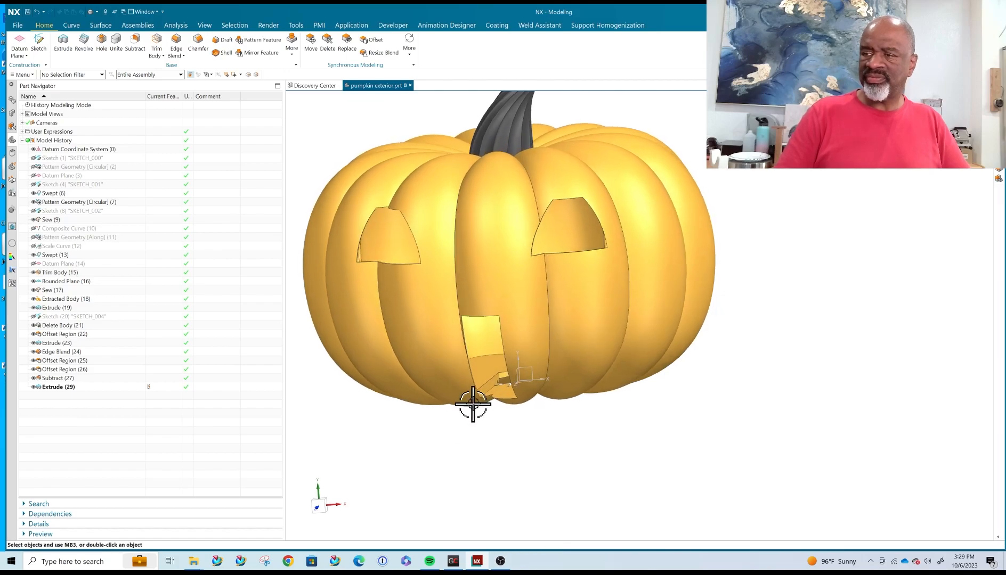
pyautogui.scroll(3, 472, 406)
pyautogui.doubleClick(489, 377)
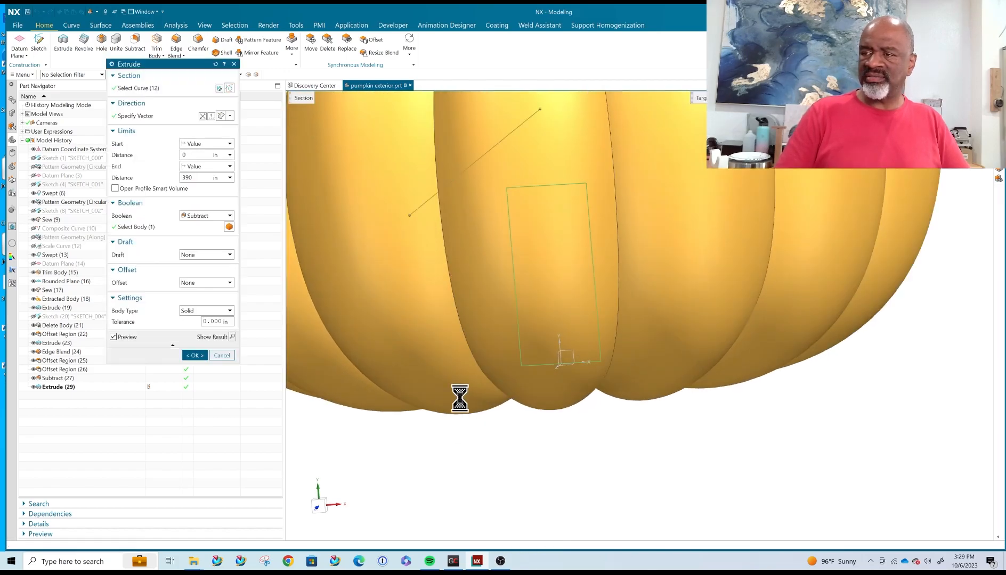
pyautogui.moveTo(485, 426); pyautogui.dragTo(500, 418, button='middle')
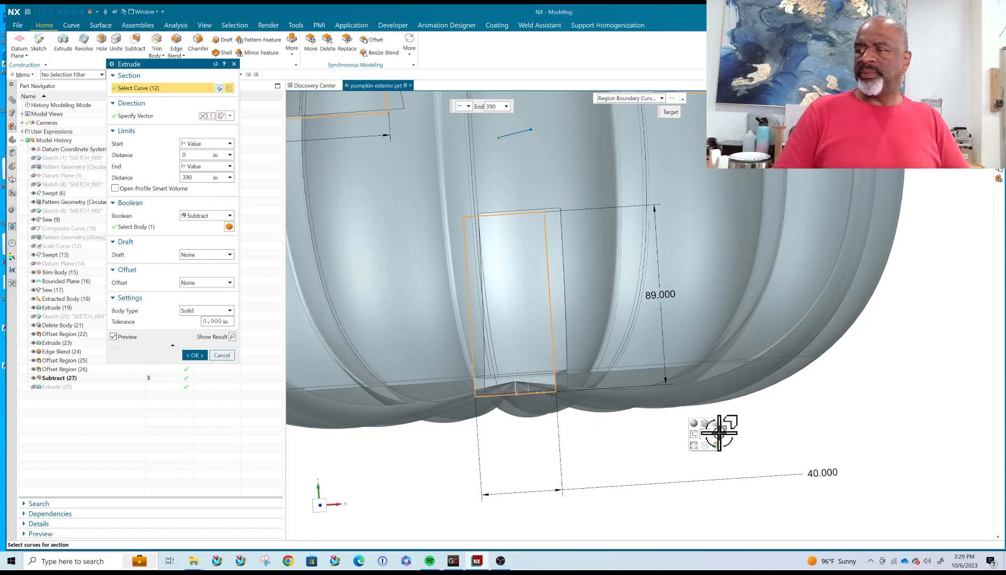
pyautogui.press('F8')
pyautogui.scroll(-1, 516, 400)
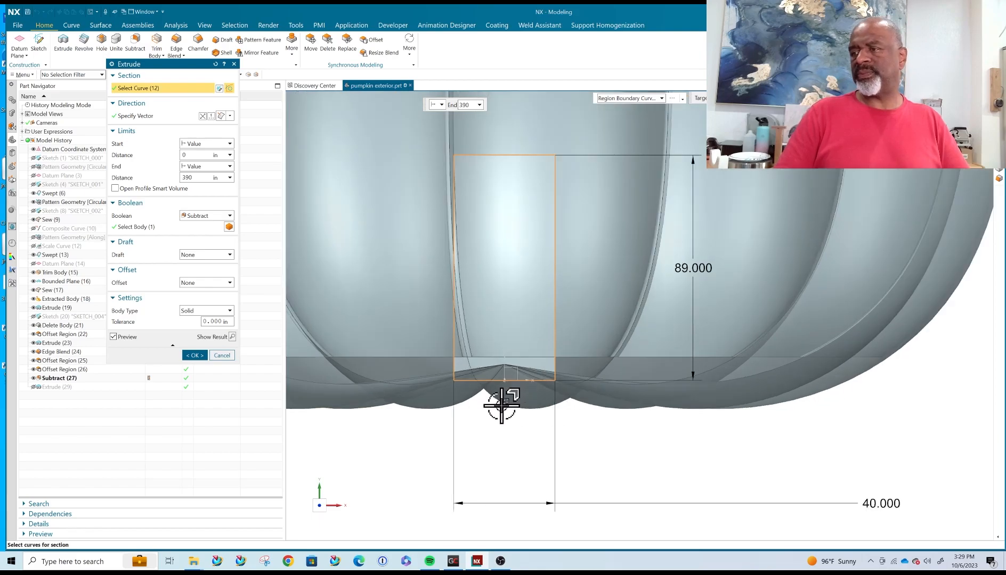
pyautogui.scroll(1, 500, 406)
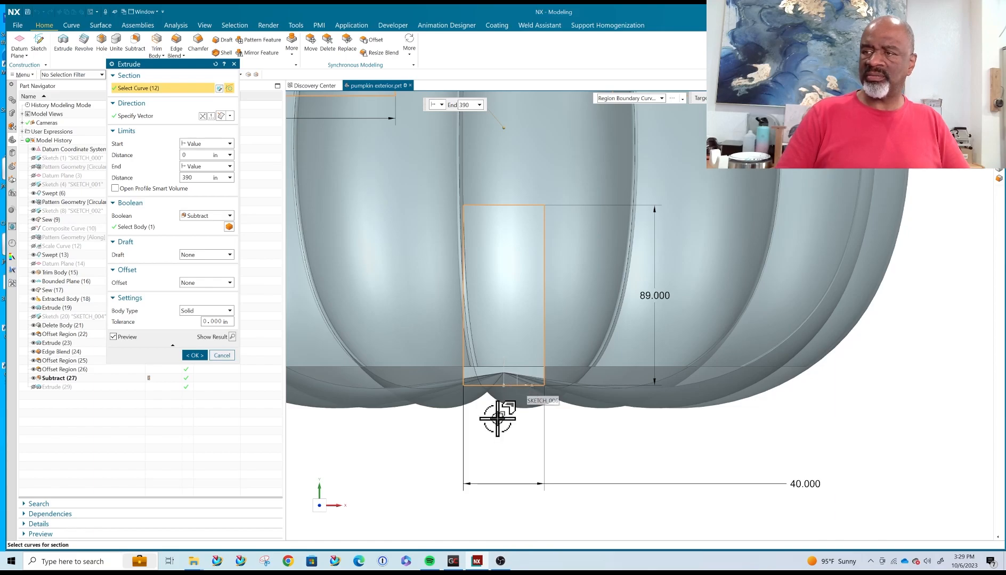
pyautogui.click(220, 87)
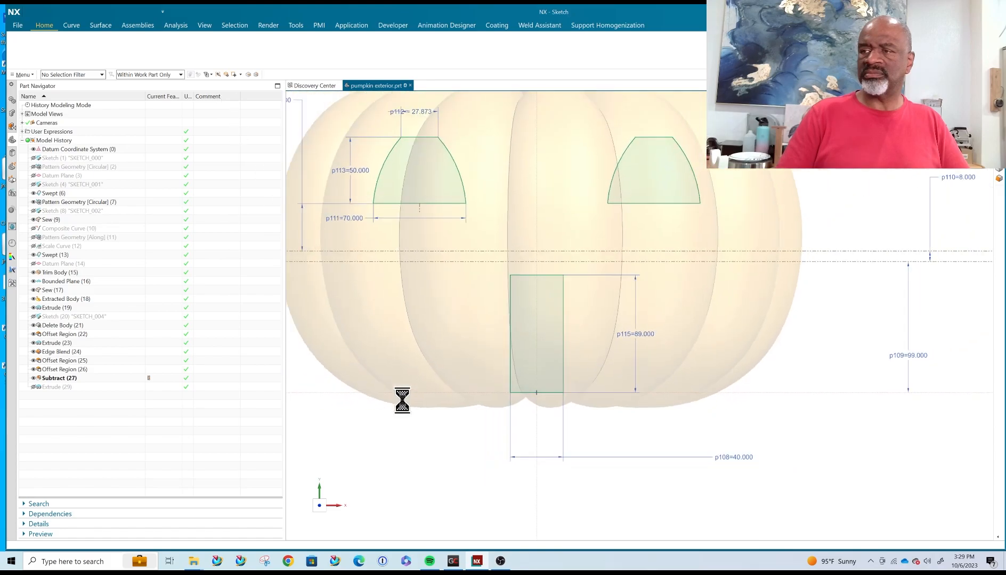
# - Detach the door rectangle's bottom line upward and dimension it 8 in above the sketch's horizontal axis
pyautogui.scroll(3, 602, 336)
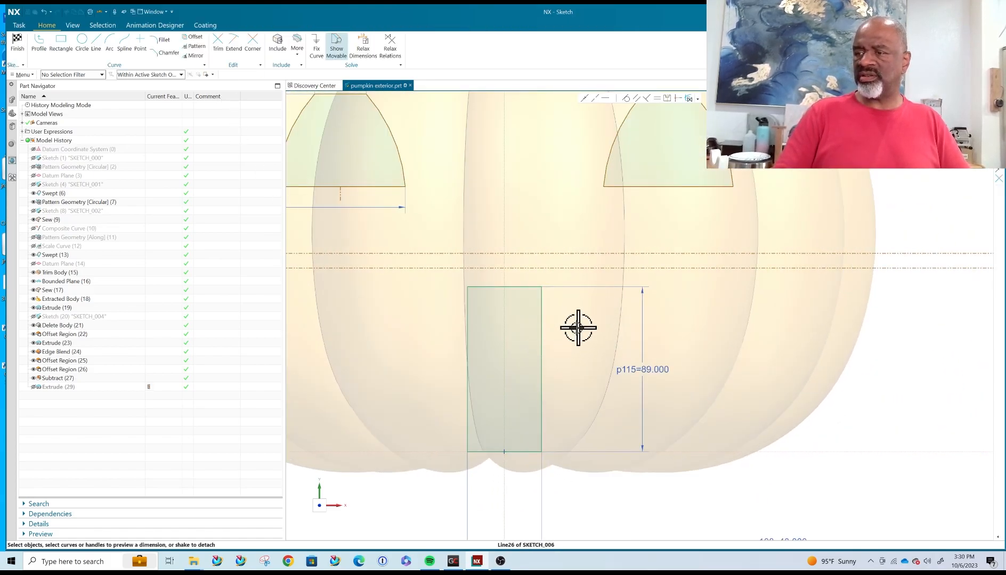
pyautogui.moveTo(520, 454); pyautogui.dragTo(526, 431)
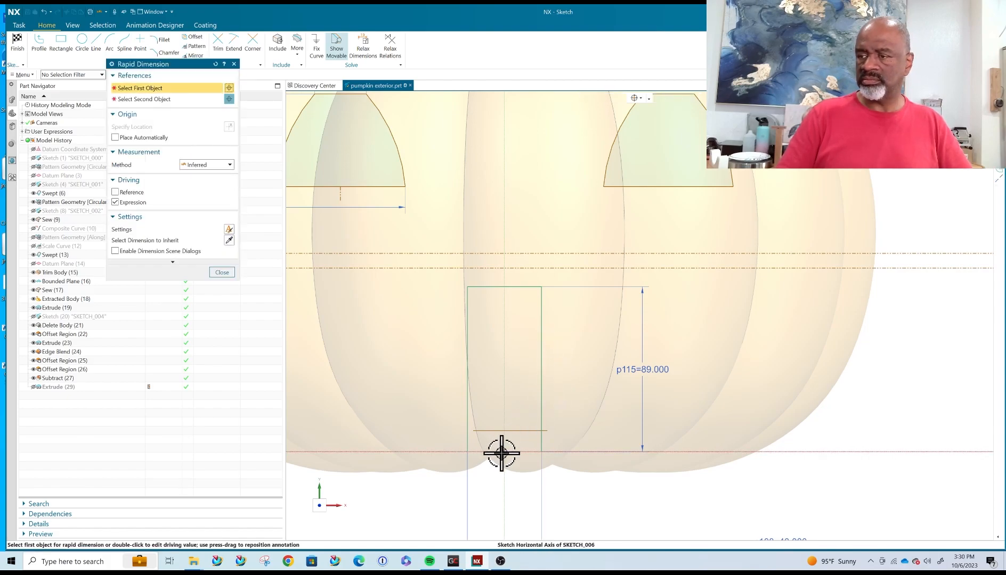
pyautogui.click(503, 452)
pyautogui.click(515, 431)
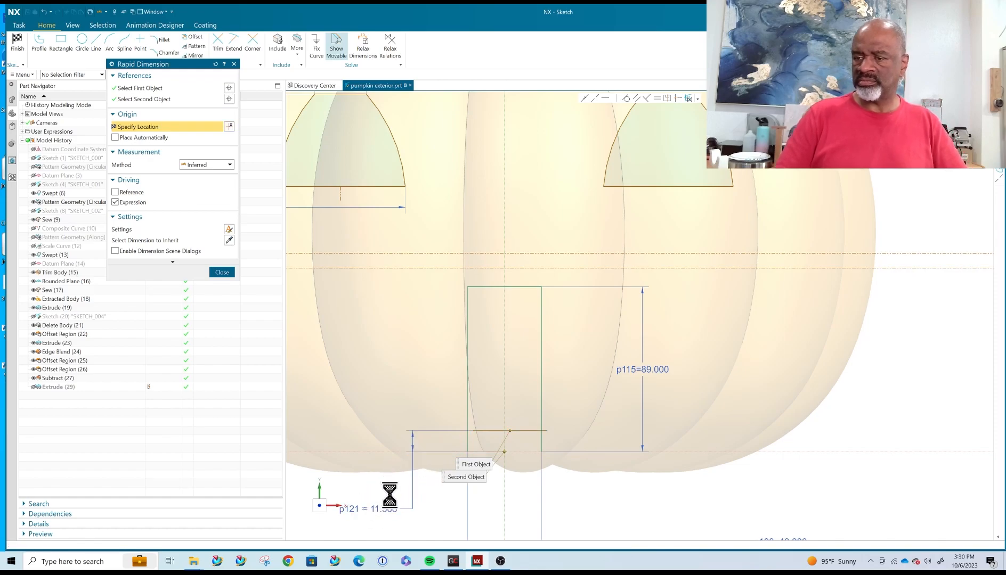
pyautogui.click(388, 494)
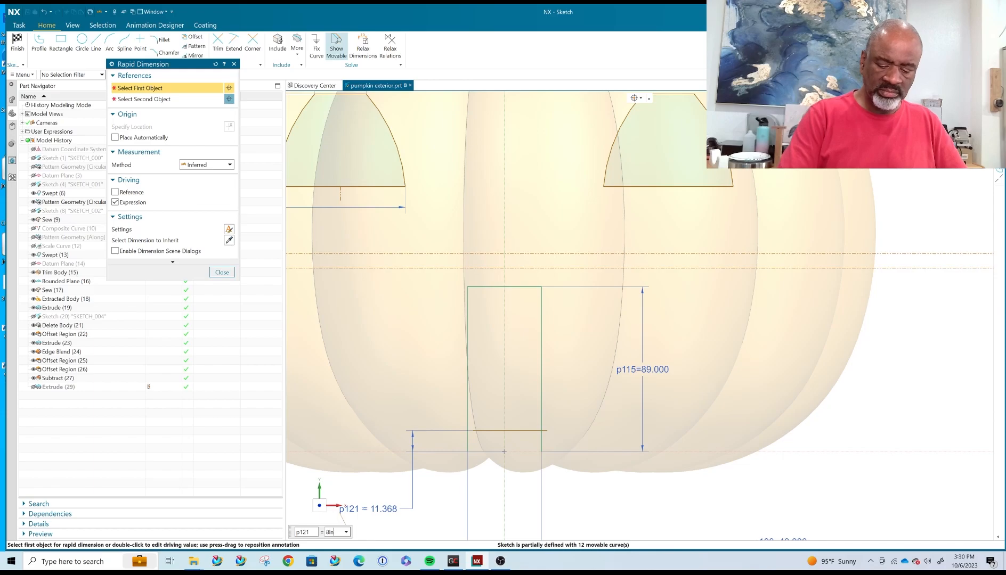
pyautogui.press('Return')
pyautogui.press('Escape')
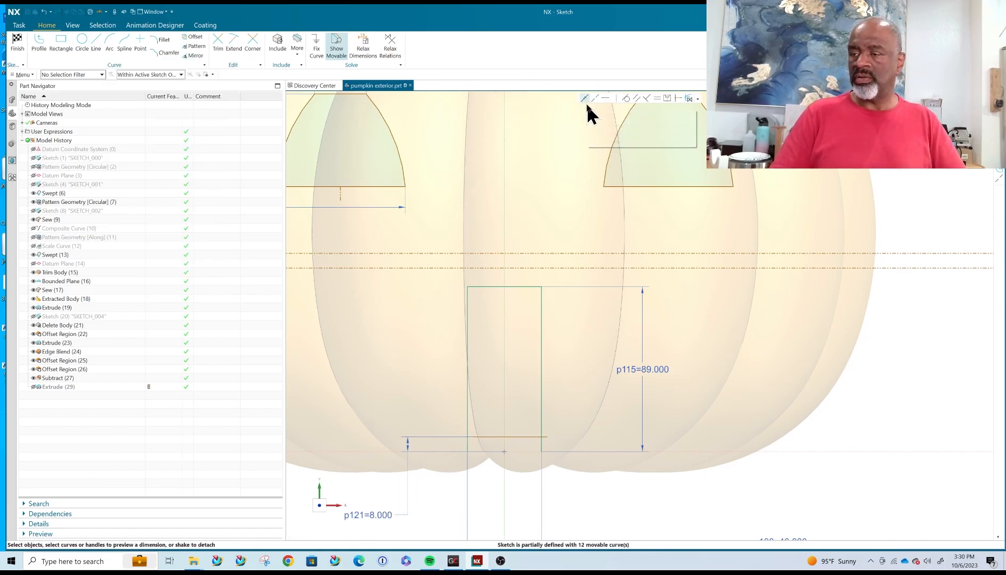
pyautogui.click(585, 99)
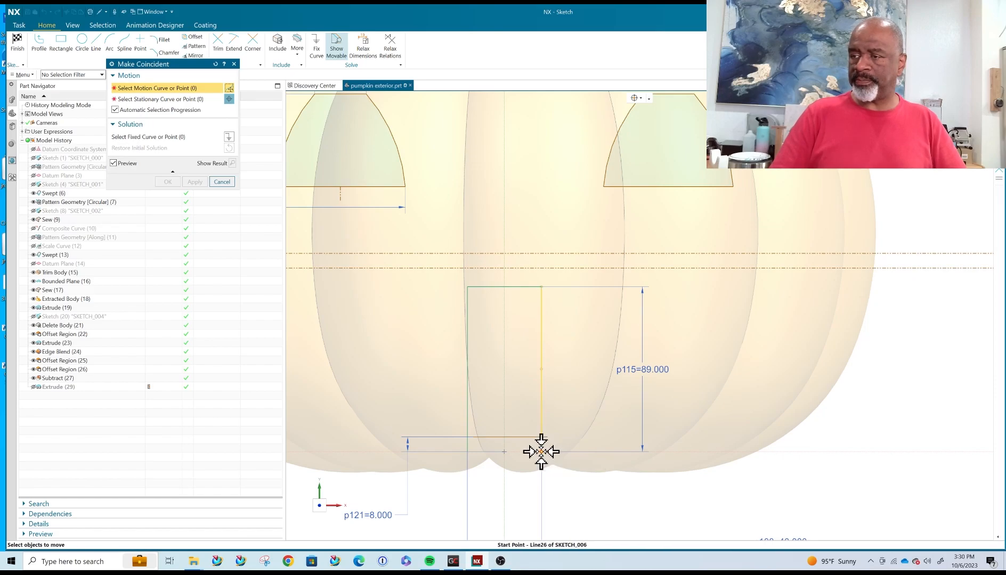
pyautogui.click(542, 451)
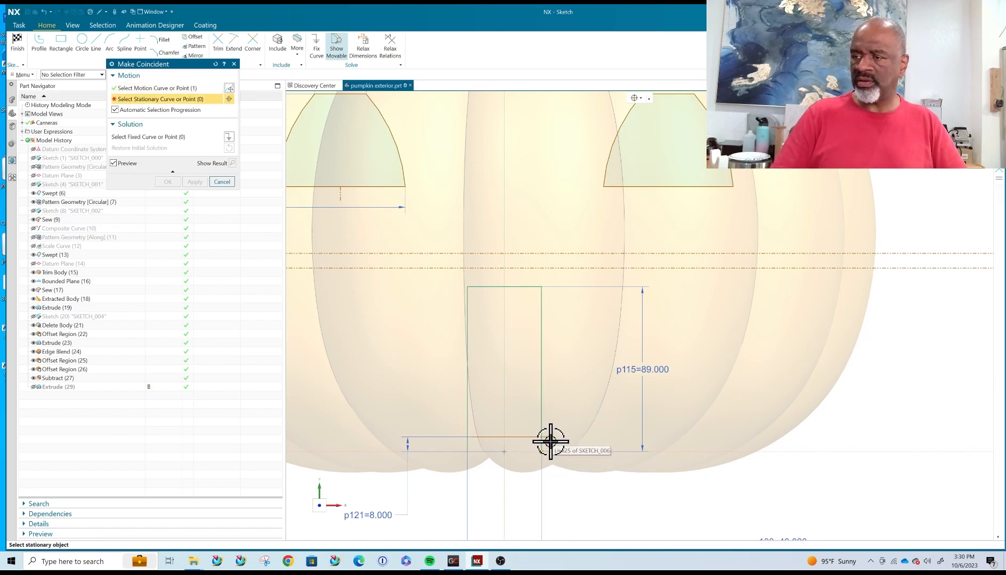
pyautogui.scroll(2, 548, 439)
pyautogui.click(543, 433)
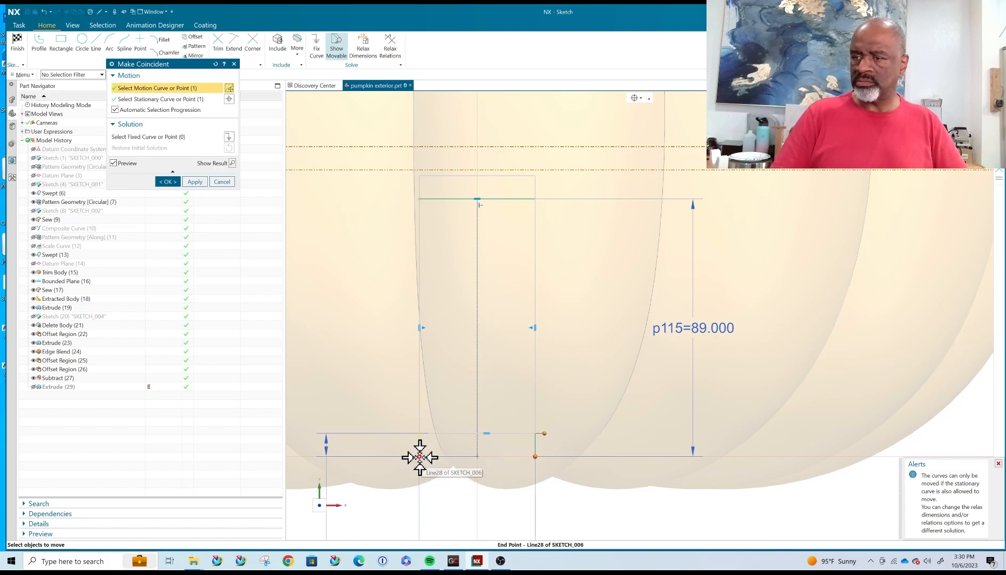
pyautogui.click(420, 439)
pyautogui.click(418, 432)
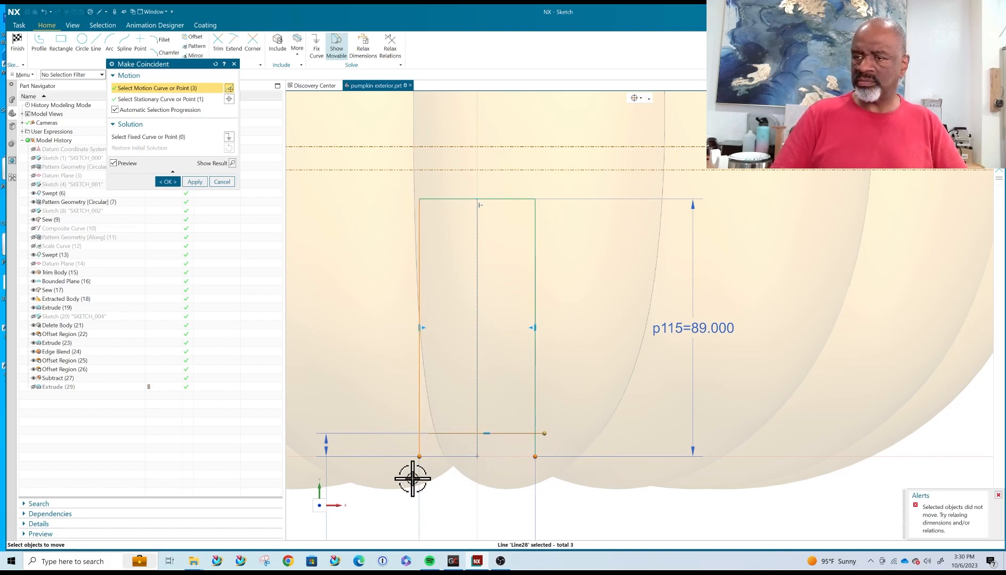
pyautogui.scroll(-2, 424, 443)
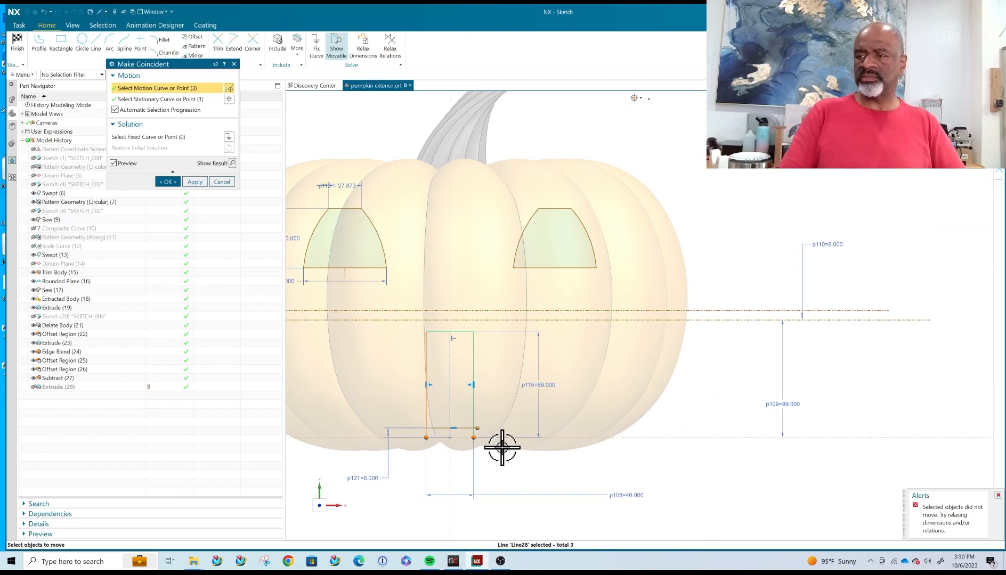
pyautogui.press('Escape')
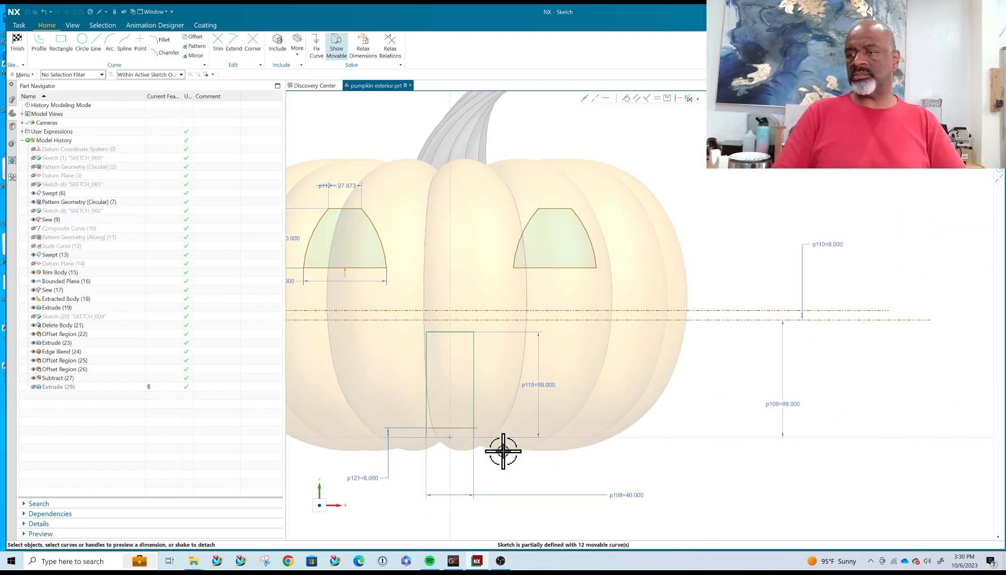
# - Trim the door's side lines below its raised bottom line and the bottom line's overhang to close the rectangle
pyautogui.scroll(3, 477, 444)
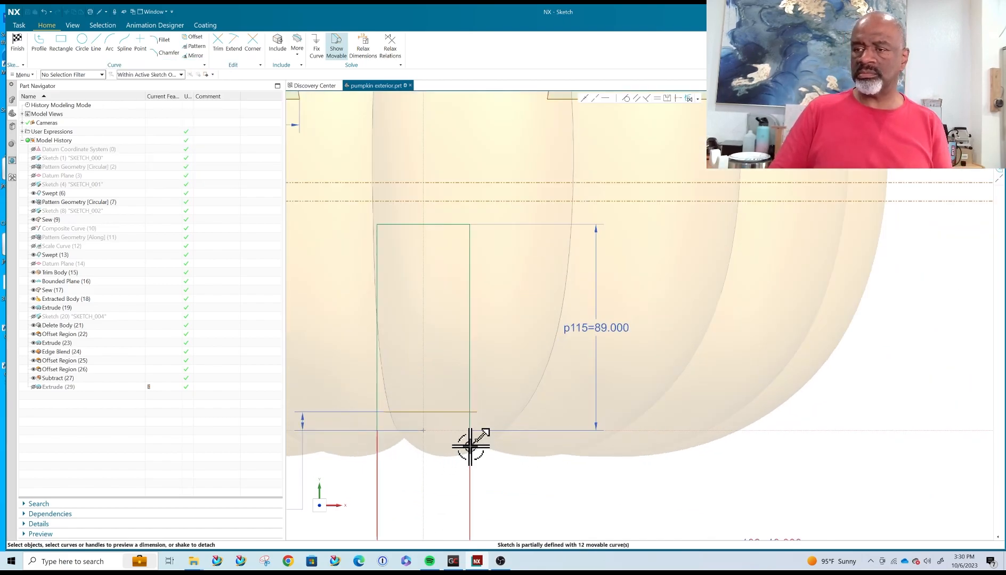
pyautogui.click(235, 46)
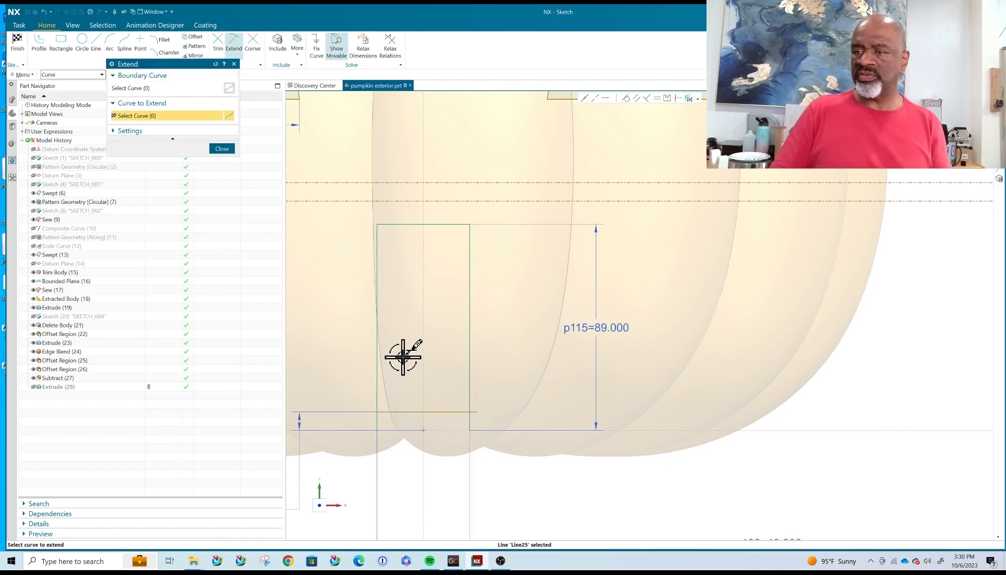
pyautogui.click(219, 45)
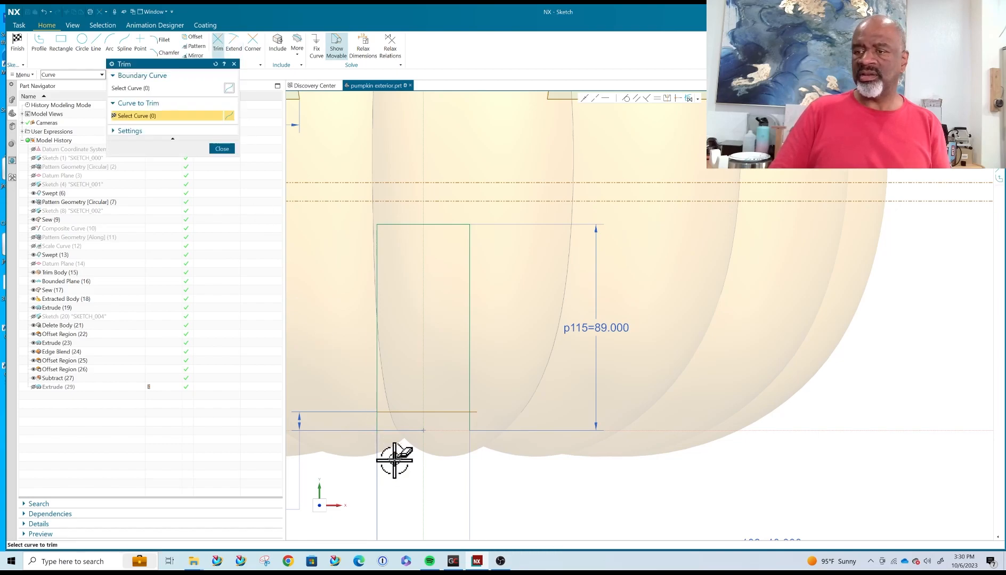
pyautogui.click(471, 421)
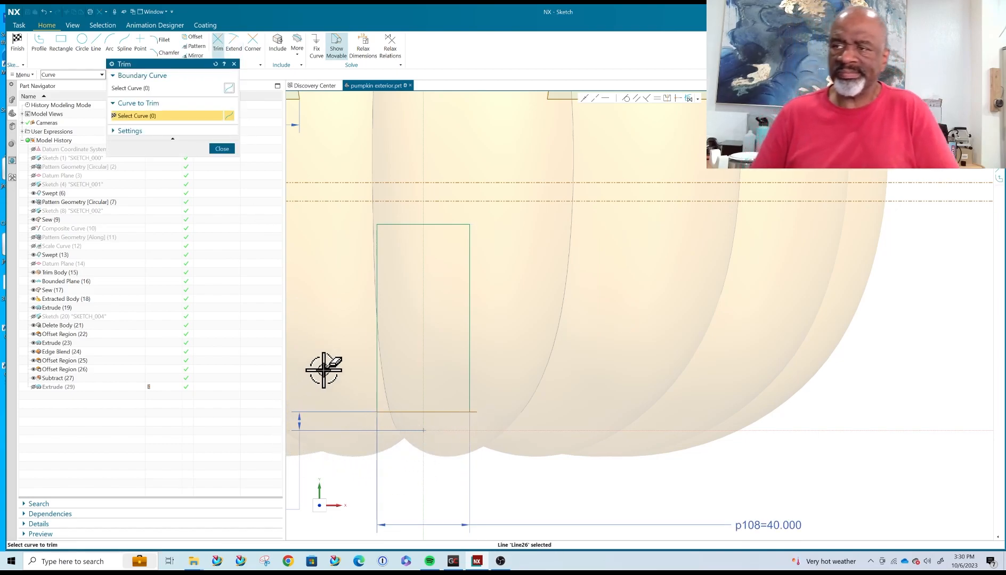
pyautogui.scroll(5, 487, 419)
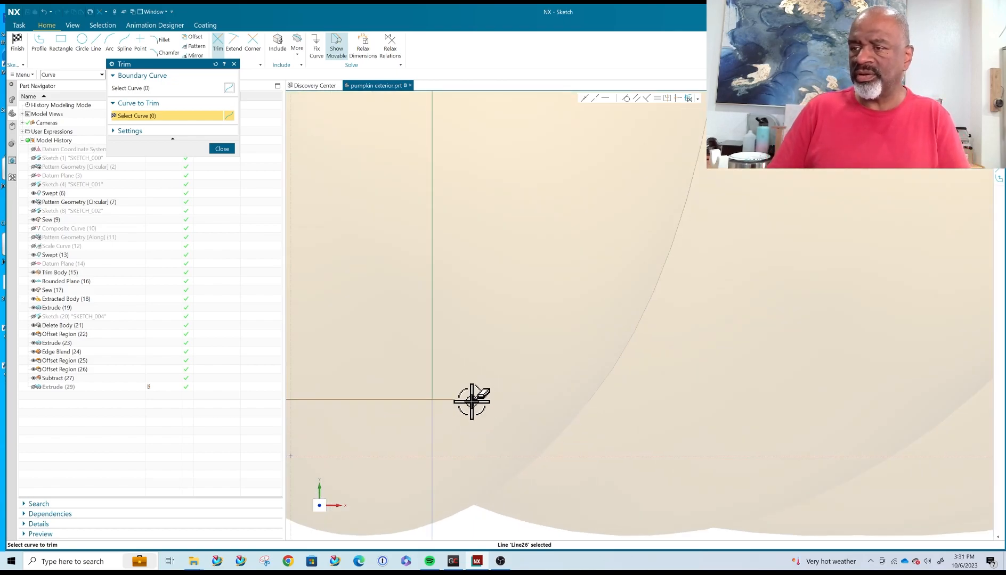
pyautogui.click(452, 400)
pyautogui.scroll(-4, 595, 366)
pyautogui.scroll(-2, 595, 366)
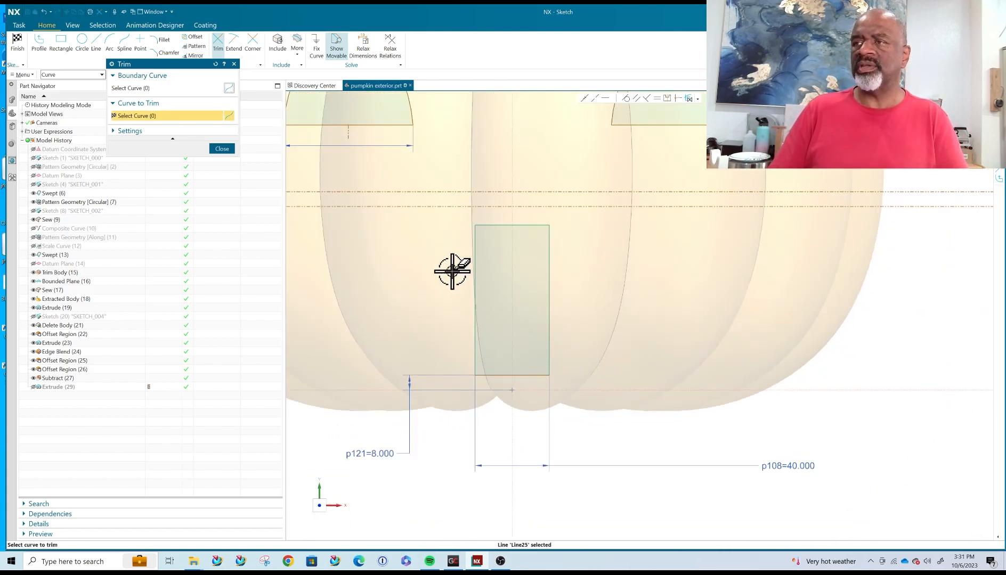
pyautogui.click(221, 149)
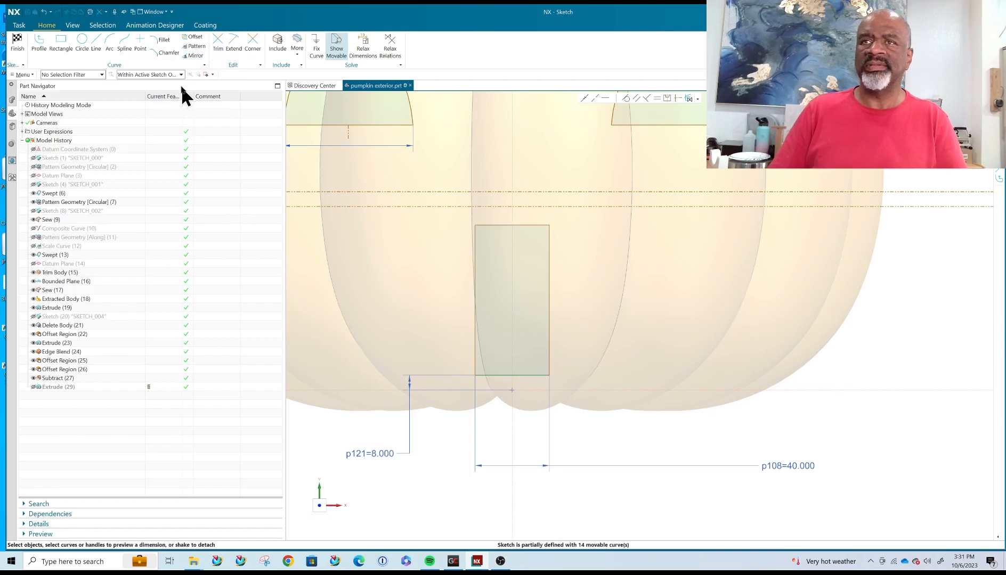
# - Set the lower horizontal reference line's height above the sketch's horizontal axis to 105 in
pyautogui.scroll(-3, 324, 236)
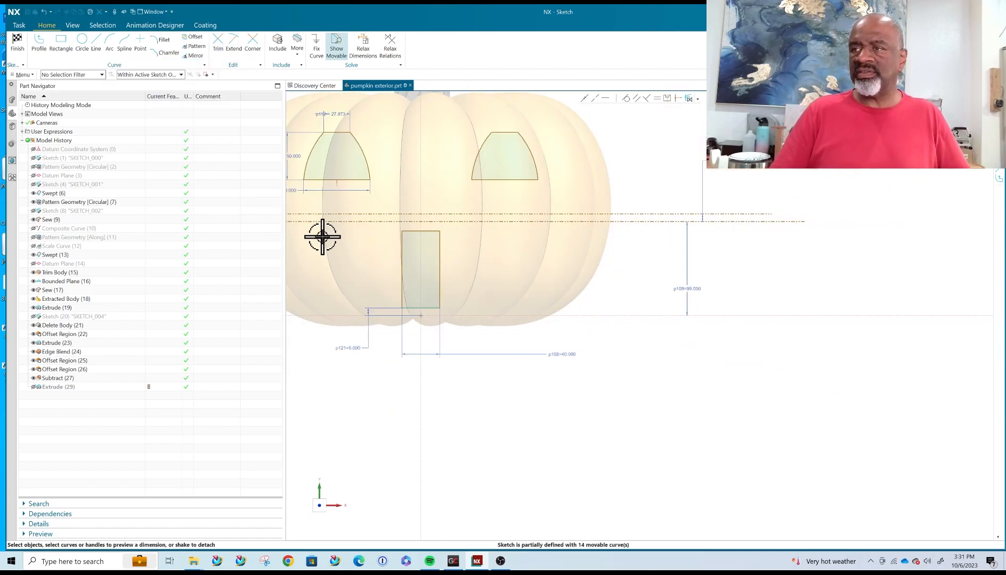
pyautogui.doubleClick(690, 290)
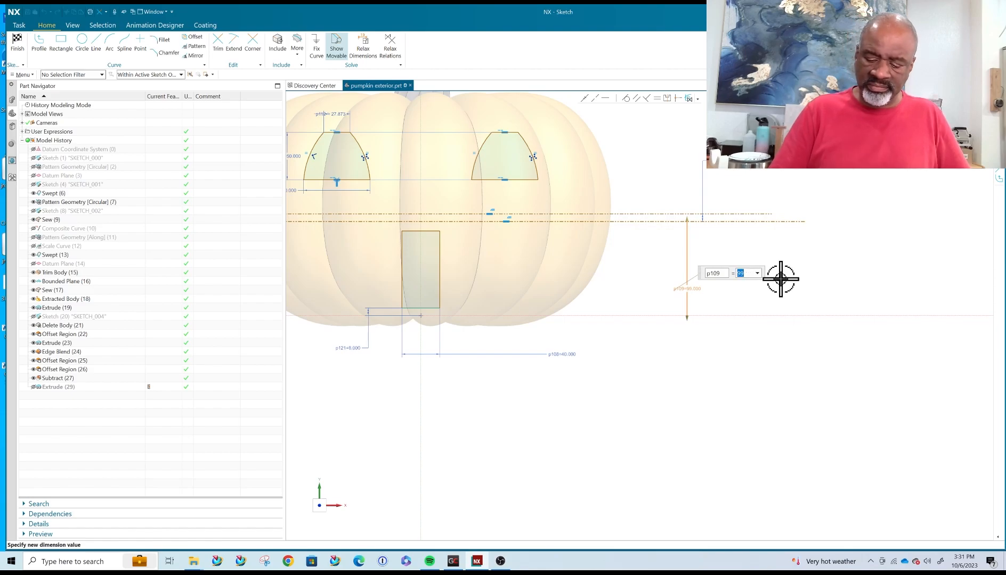
pyautogui.press('Return')
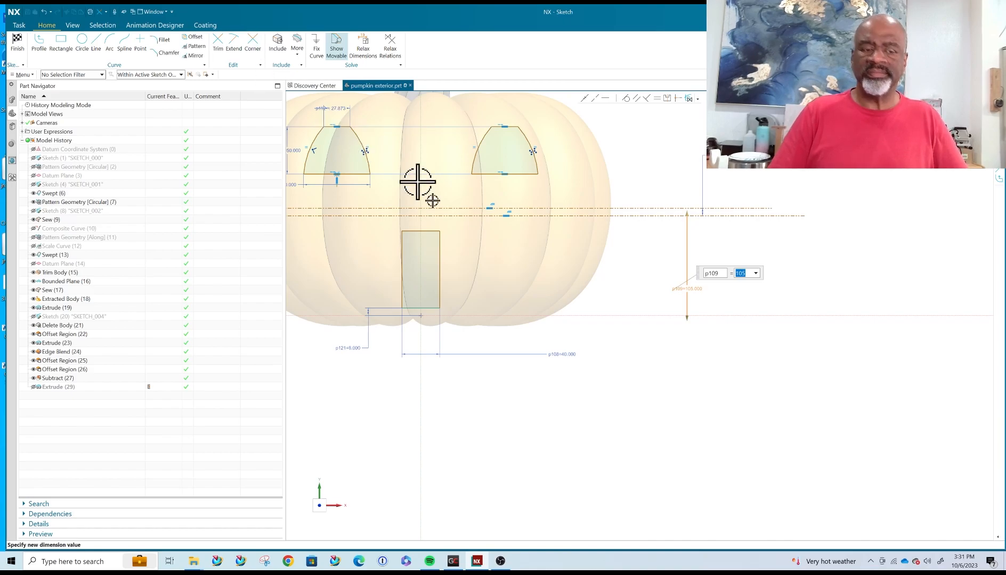
pyautogui.click(487, 270)
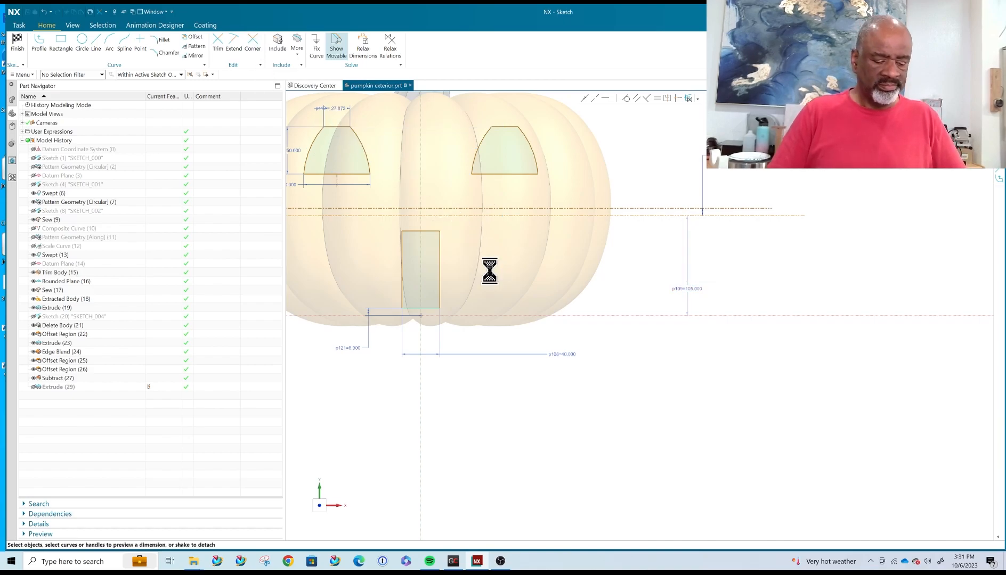
# - Dimension the door rectangle's height as 7ft+5
pyautogui.click(441, 261)
pyautogui.click(635, 265)
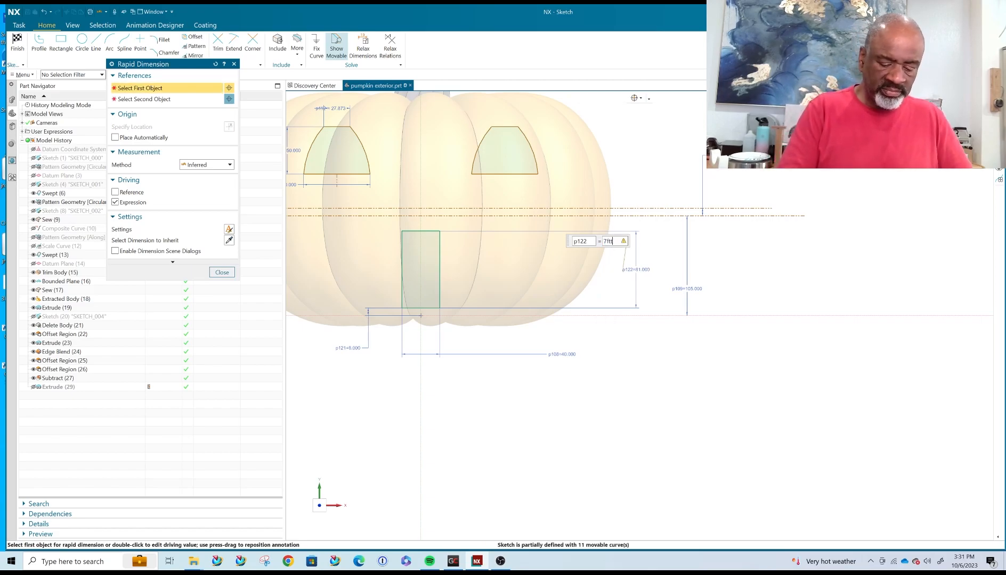
pyautogui.write('7ftt+5')
pyautogui.press('Return')
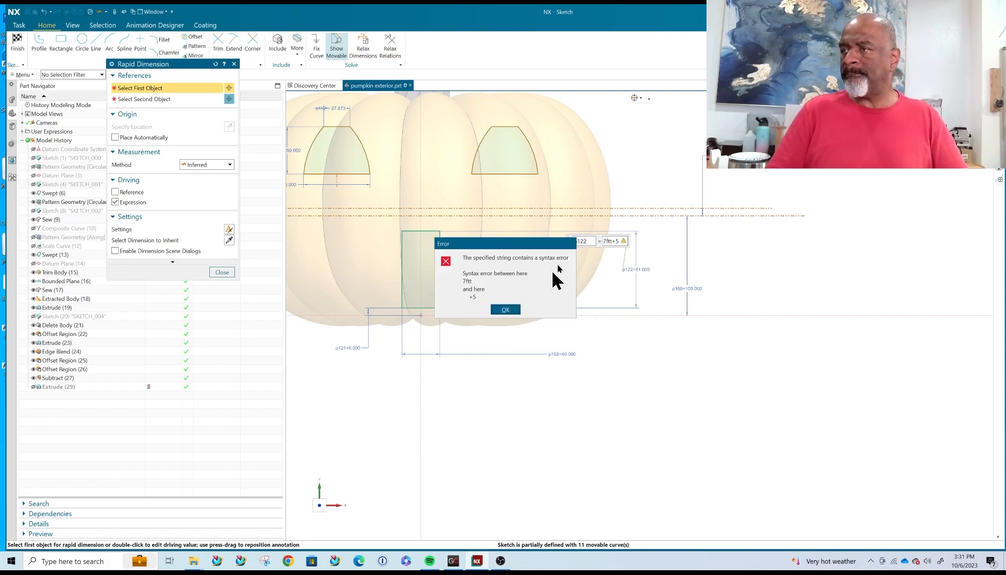
pyautogui.click(501, 311)
pyautogui.click(610, 242)
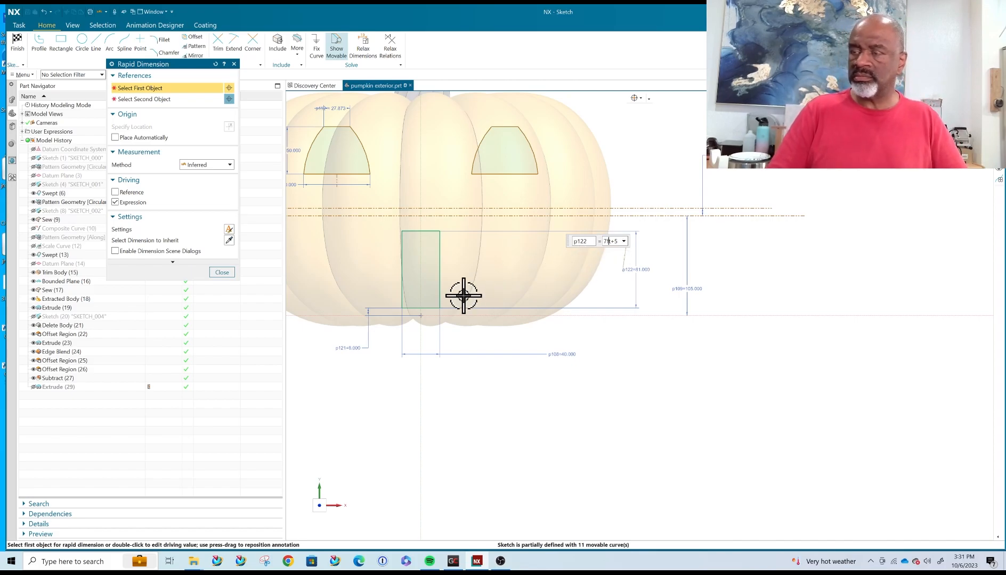
pyautogui.press('Return')
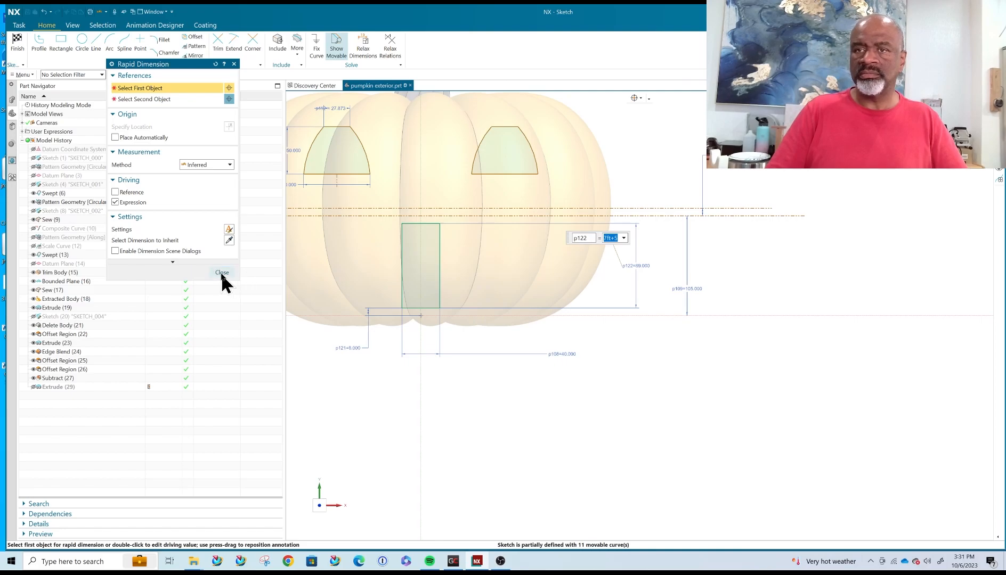
pyautogui.click(222, 273)
# - Finish the sketch despite the hidden reference geometry and apply the edited 390 in subtracting extrude to the pumpkin
pyautogui.click(20, 41)
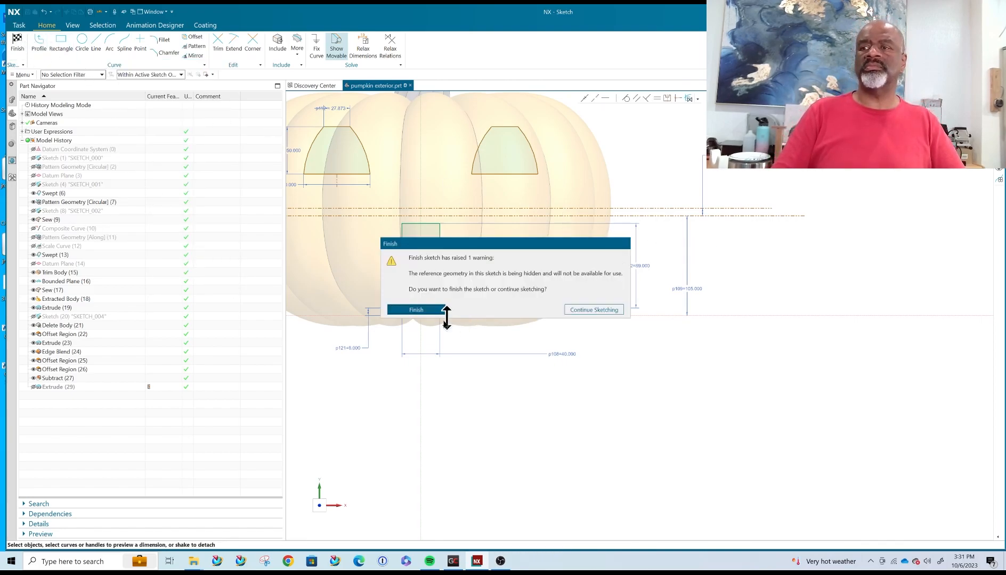
pyautogui.click(427, 308)
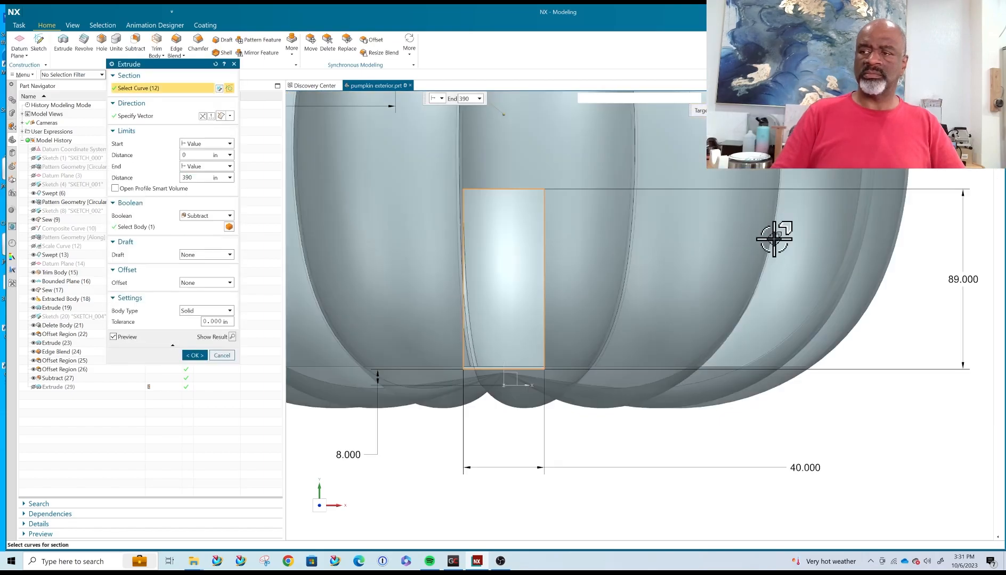
pyautogui.moveTo(648, 292); pyautogui.dragTo(640, 285, button='middle')
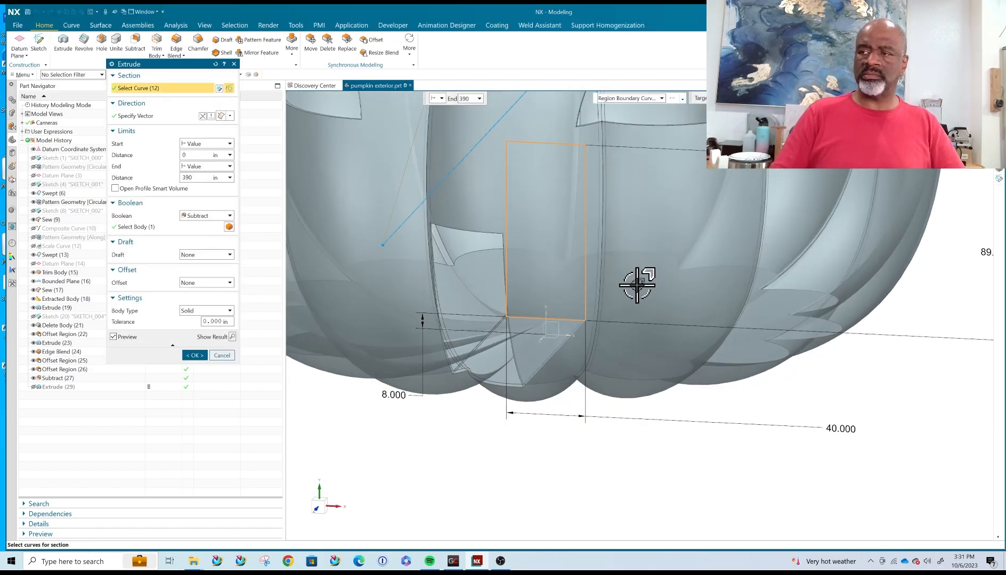
pyautogui.click(195, 356)
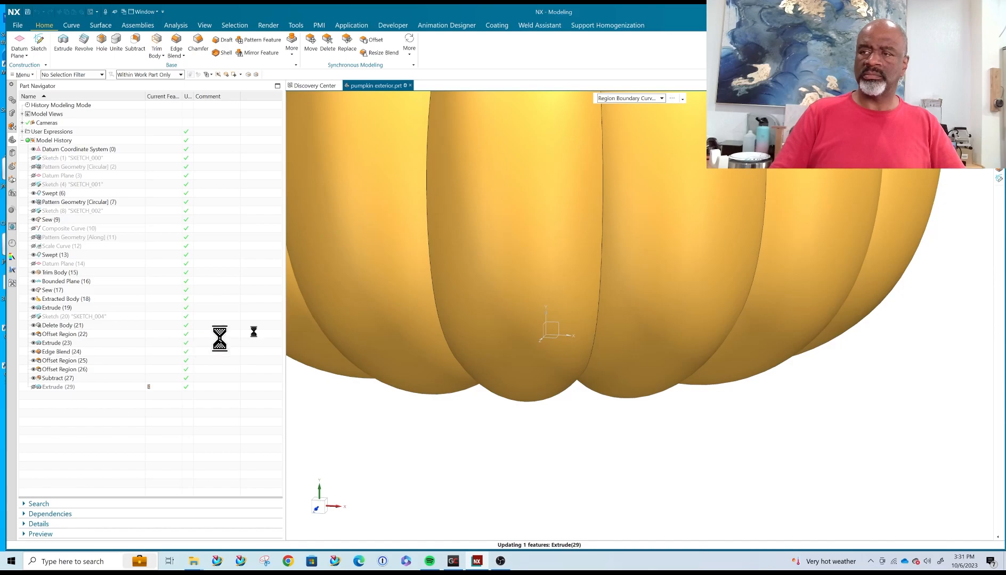
pyautogui.scroll(-5, 556, 272)
pyautogui.moveTo(556, 283)
pyautogui.mouseDown(button='middle')
pyautogui.moveTo(578, 259)
pyautogui.moveTo(510, 287)
pyautogui.moveTo(538, 281)
pyautogui.mouseUp(button='middle')
pyautogui.keyDown('shift'); pyautogui.moveTo(709, 270); pyautogui.dragTo(758, 283, button='middle'); pyautogui.keyUp('shift')
pyautogui.scroll(2, 655, 269)
pyautogui.moveTo(746, 290); pyautogui.dragTo(853, 520, button='middle')
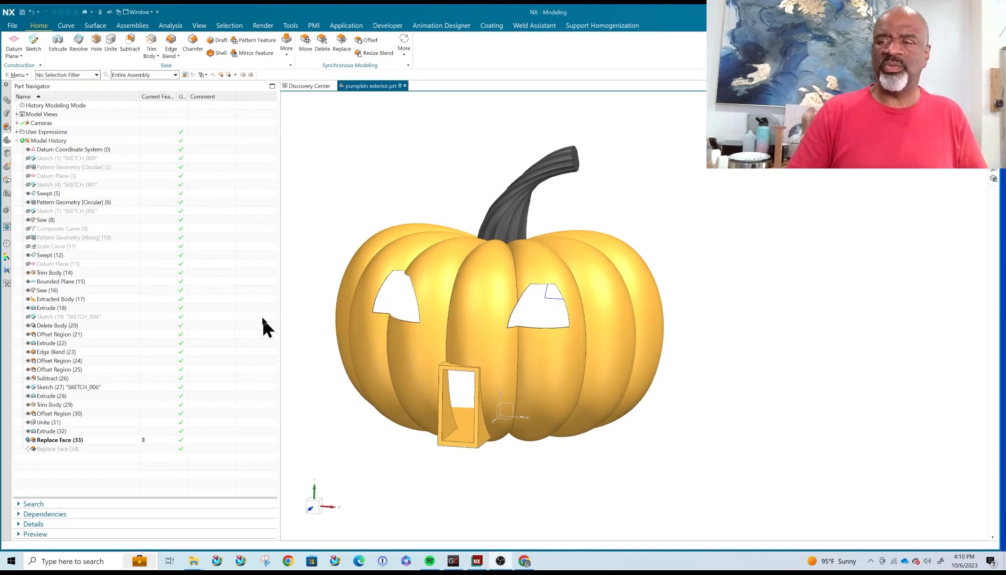
# - Make the last Replace Face feature in the model history current and dismiss the update report
pyautogui.moveTo(369, 403)
pyautogui.mouseDown(button='middle')
pyautogui.moveTo(343, 415)
pyautogui.moveTo(269, 413)
pyautogui.moveTo(370, 389)
pyautogui.moveTo(368, 400)
pyautogui.moveTo(377, 387)
pyautogui.mouseUp(button='middle')
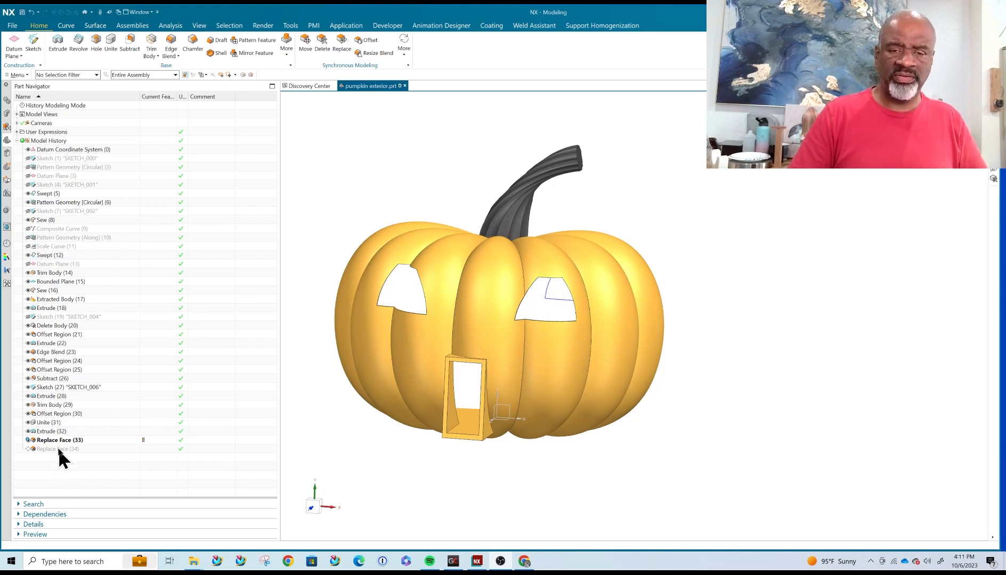
pyautogui.click(51, 431)
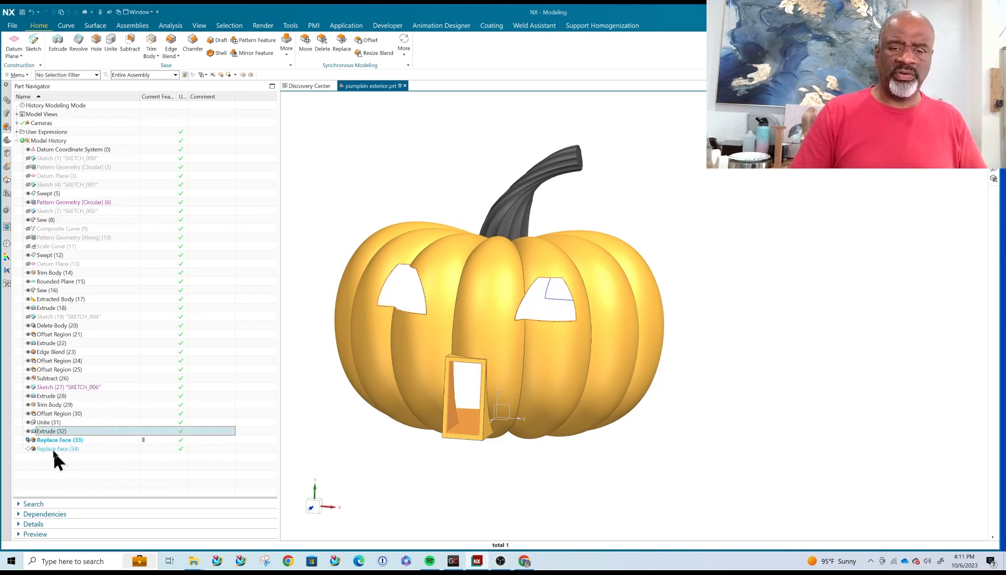
pyautogui.rightClick(54, 447)
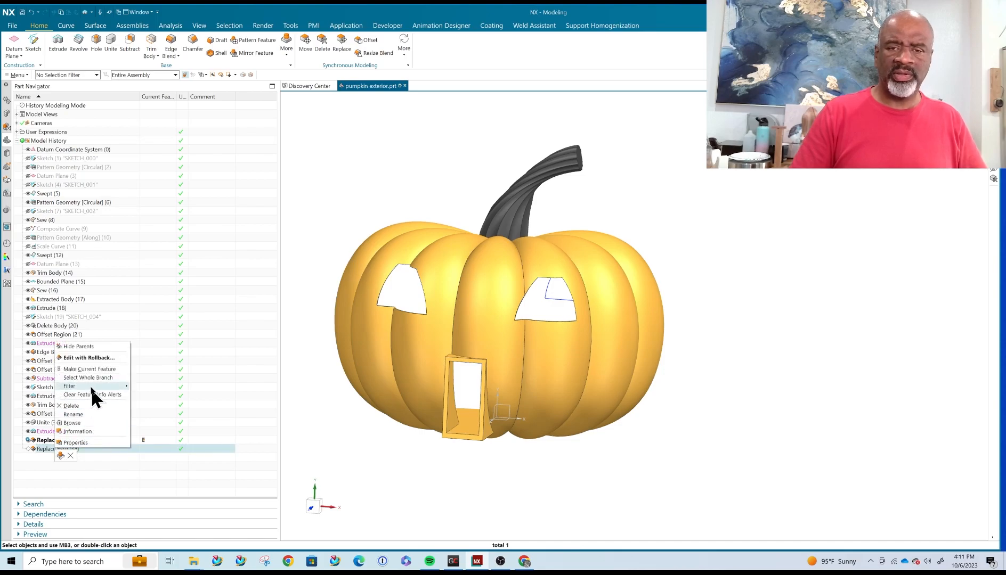
pyautogui.click(89, 367)
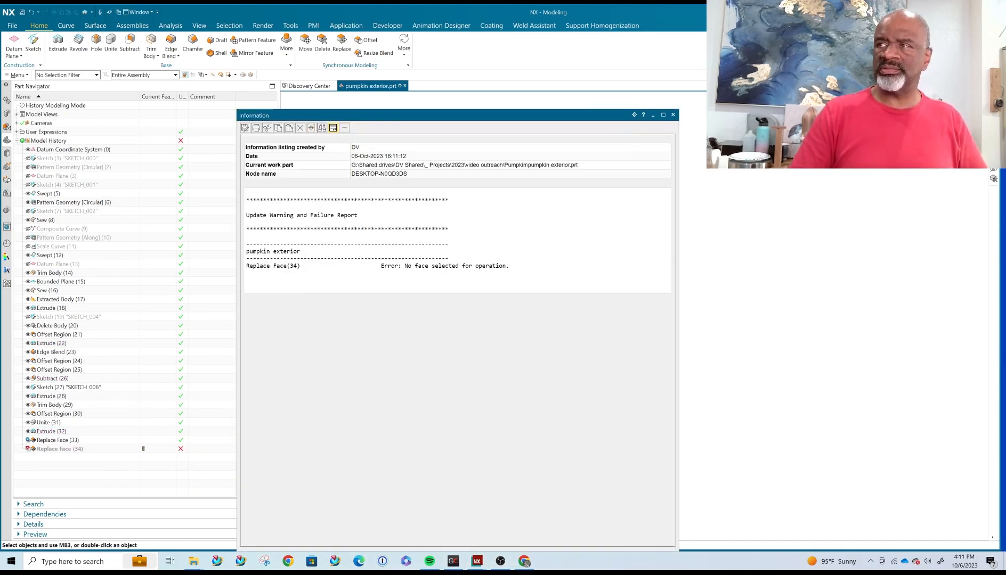
pyautogui.click(672, 115)
# - Extrude the right-hand eye profile from 132 to 183 in as a separate solid with no Boolean
pyautogui.moveTo(654, 248)
pyautogui.mouseDown(button='middle')
pyautogui.moveTo(621, 265)
pyautogui.moveTo(651, 253)
pyautogui.mouseUp(button='middle')
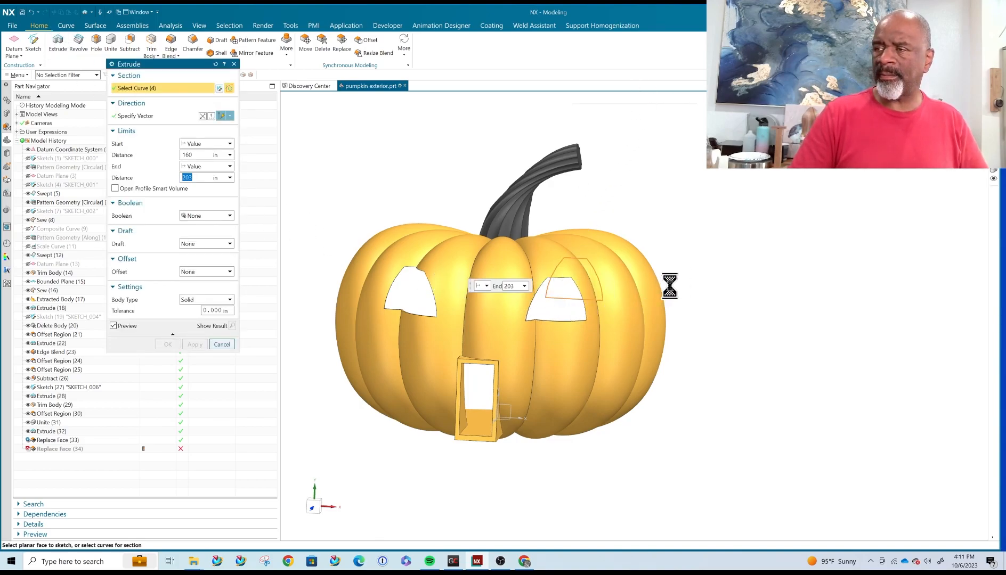
pyautogui.moveTo(682, 281); pyautogui.dragTo(527, 309, button='middle')
pyautogui.moveTo(423, 328); pyautogui.dragTo(397, 341)
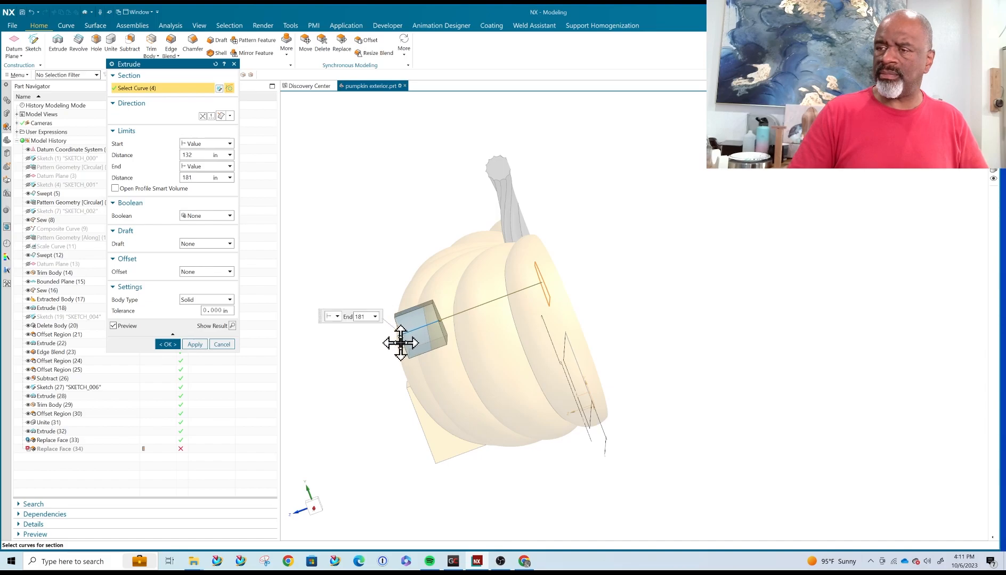
pyautogui.click(167, 345)
# - Extrude the remaining eye profile from 132 to 183 in as another separate solid with no Boolean
pyautogui.moveTo(413, 238)
pyautogui.mouseDown(button='middle')
pyautogui.moveTo(404, 227)
pyautogui.moveTo(391, 240)
pyautogui.mouseUp(button='middle')
pyautogui.click(35, 27)
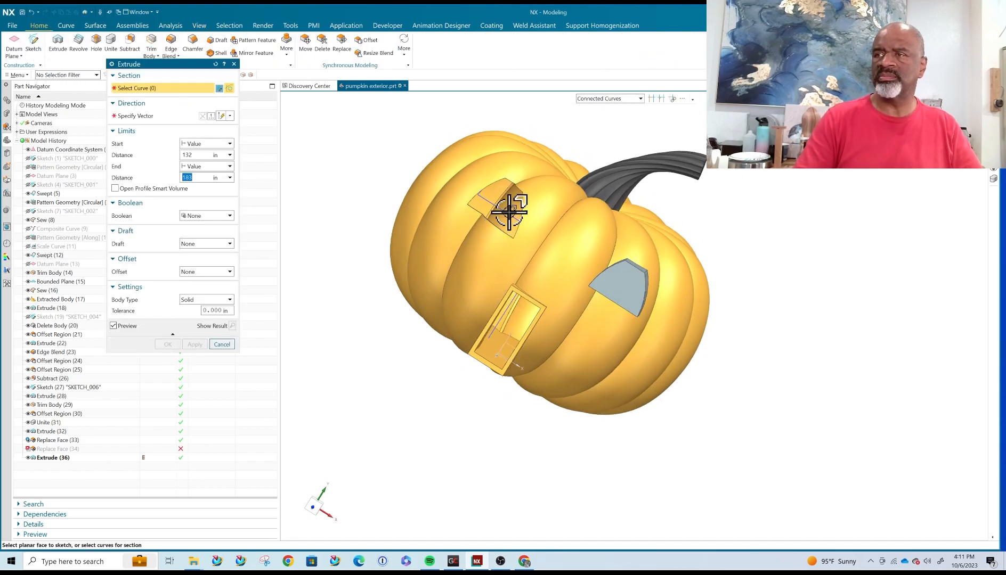
pyautogui.moveTo(415, 218); pyautogui.dragTo(363, 382, button='middle')
pyautogui.middleClick(333, 224)
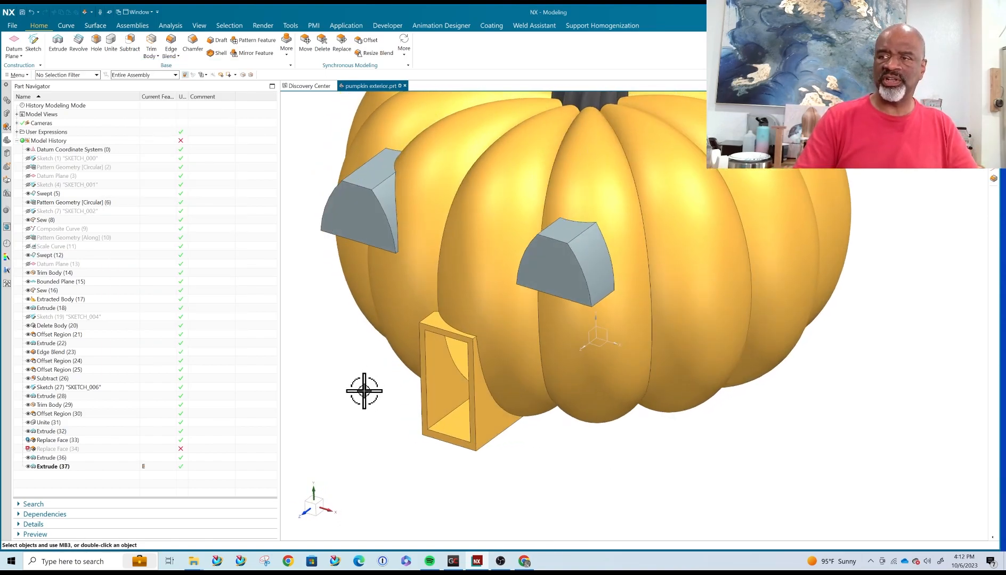
pyautogui.scroll(-3, 359, 400)
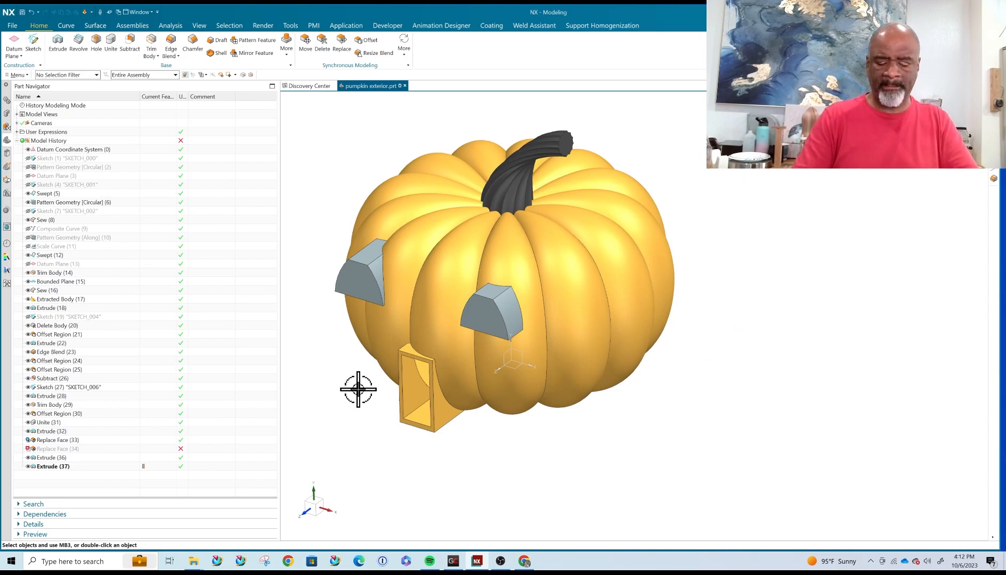
# - Hide the pumpkin body to expose the two solid eye blocks
pyautogui.hotkey('ctrl', 'b')
pyautogui.click(472, 252)
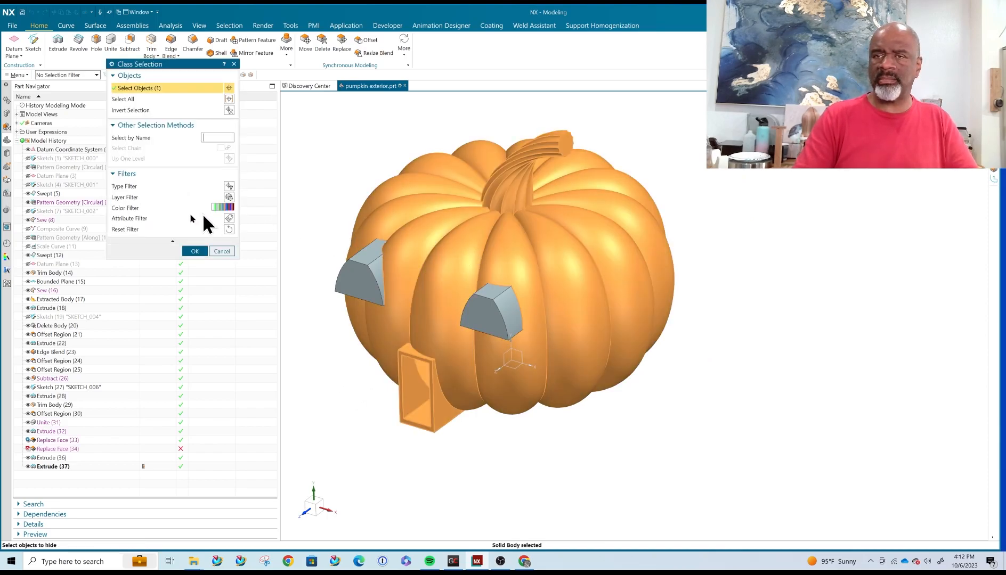
pyautogui.click(195, 252)
# - Shell the left-hand eye block with 0.25 in walls, leaving its front and back faces open
pyautogui.click(337, 287)
pyautogui.moveTo(336, 288); pyautogui.dragTo(432, 252, button='middle')
pyautogui.moveTo(406, 317); pyautogui.dragTo(437, 312, button='middle')
pyautogui.middleClick(437, 312)
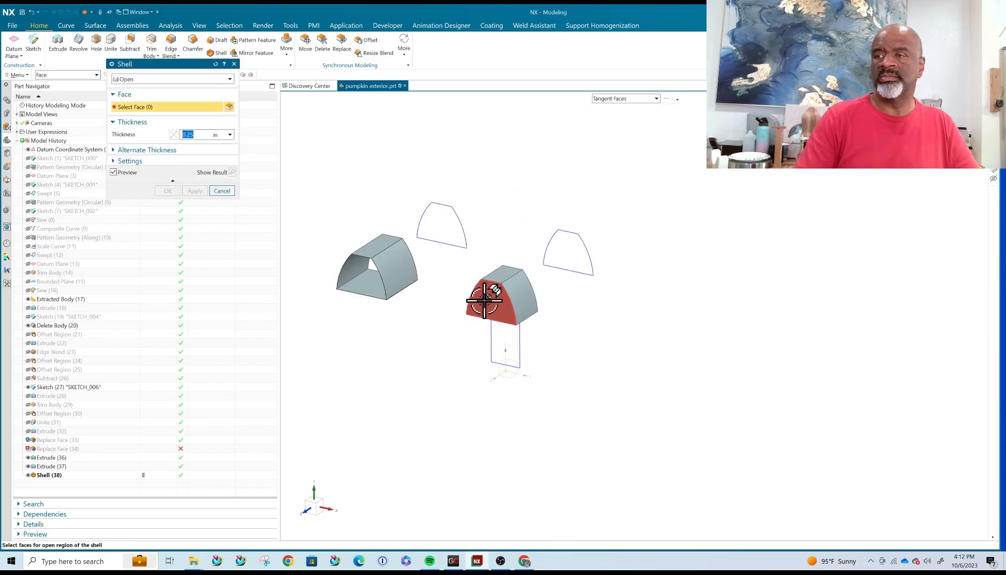
# - Shell the right-hand eye block with 0.25 in walls, opening its front and back faces
pyautogui.click(483, 299)
pyautogui.moveTo(572, 317); pyautogui.dragTo(467, 348, button='middle')
pyautogui.scroll(3, 461, 336)
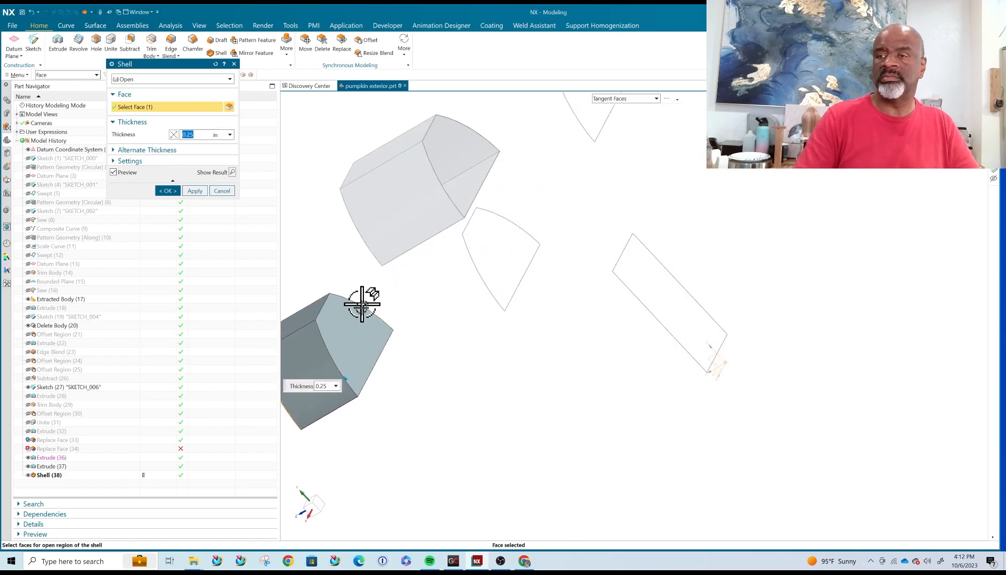
pyautogui.click(363, 319)
pyautogui.click(166, 191)
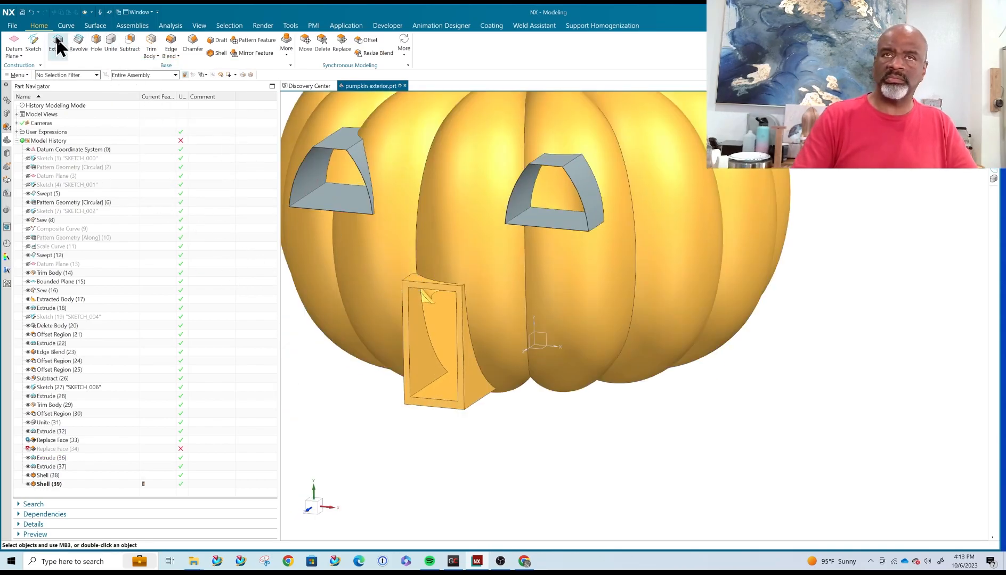
# - Start an Extrude section sketch on the door frame's front face and draw a rectangle between the opening and the frame's outer edges
pyautogui.click(58, 46)
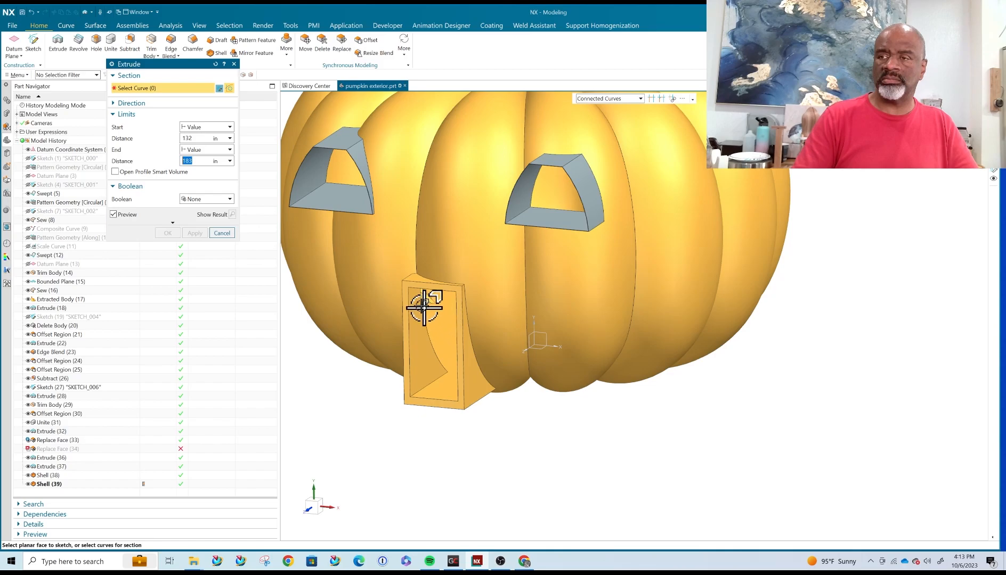
pyautogui.scroll(4, 418, 283)
pyautogui.click(430, 267)
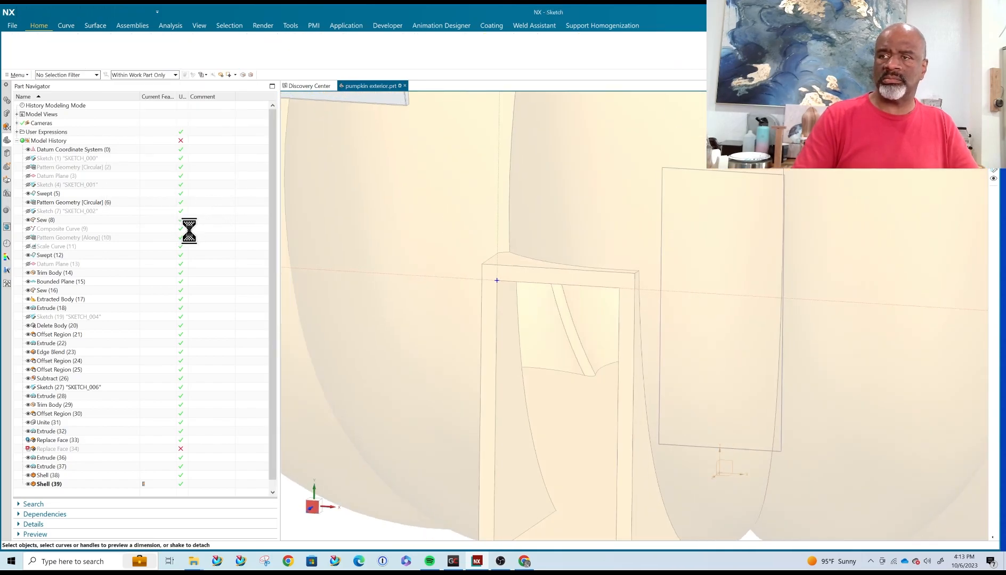
pyautogui.hotkey('ctrl', 'f')
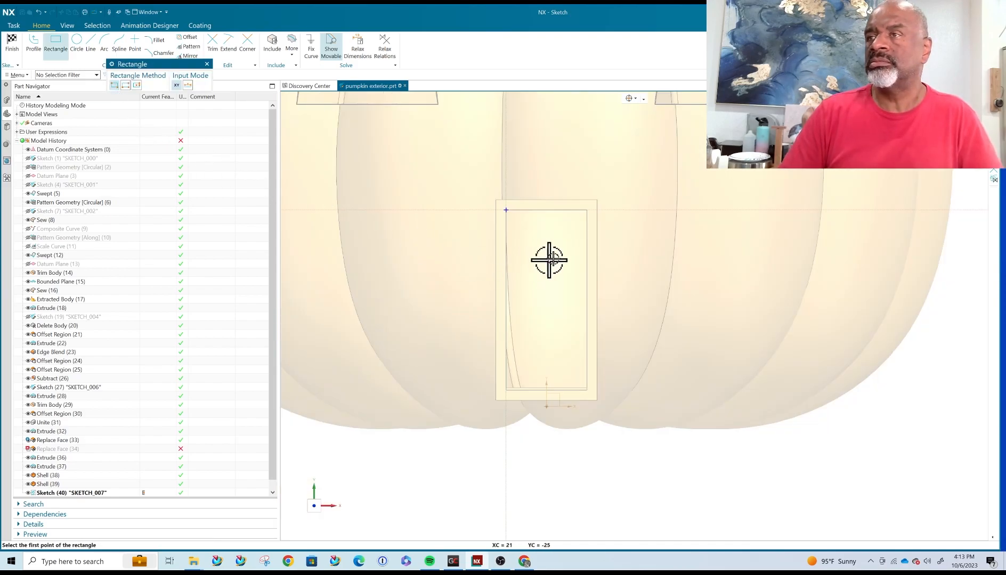
pyautogui.scroll(4, 506, 200)
pyautogui.press('r')
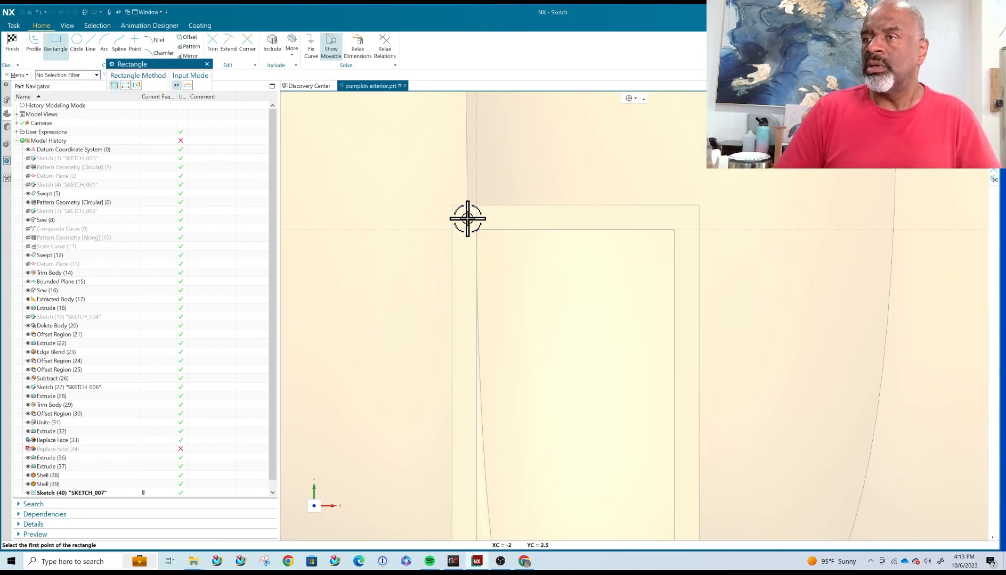
pyautogui.click(467, 218)
pyautogui.scroll(-3, 431, 182)
pyautogui.scroll(5, 484, 319)
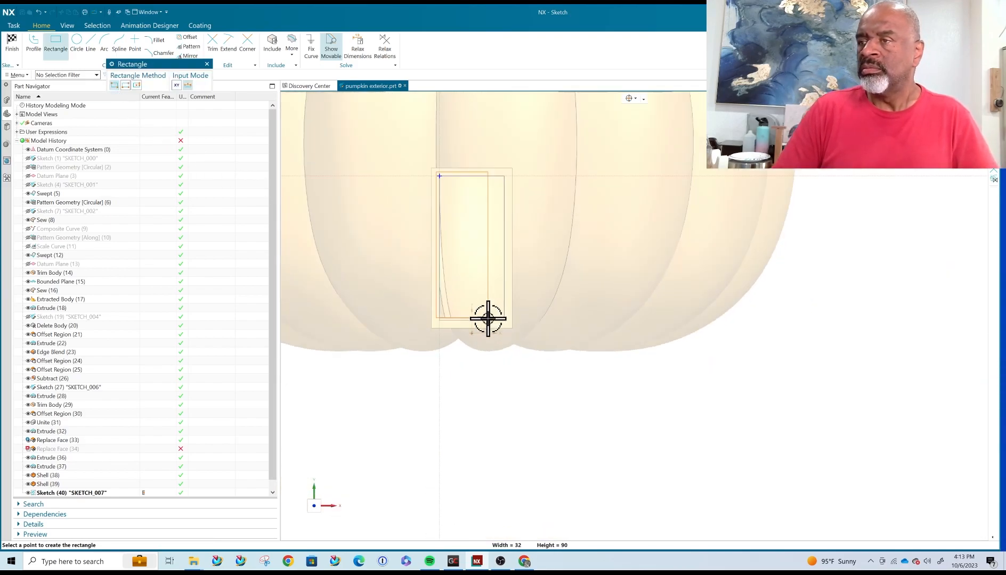
pyautogui.click(570, 317)
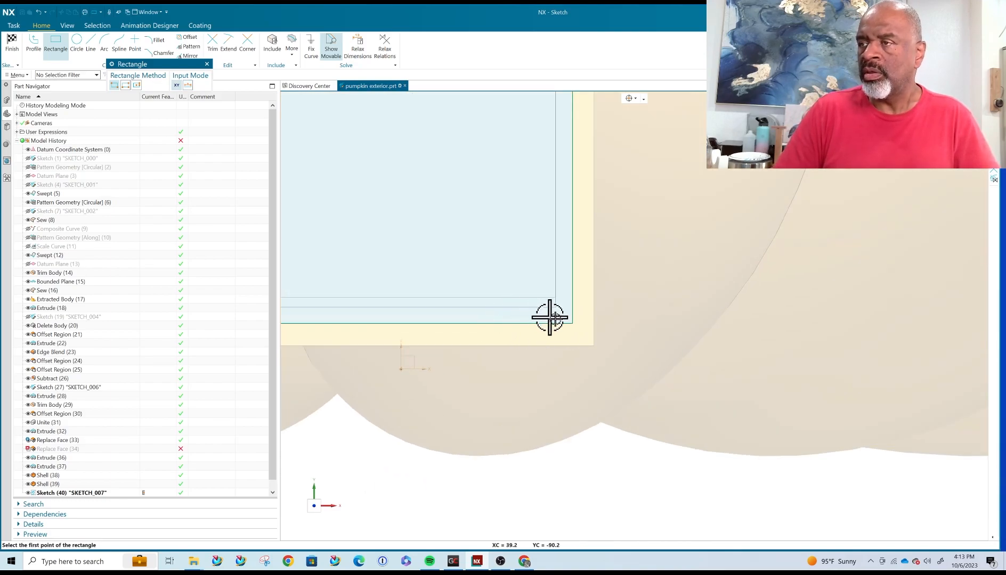
# - Include the right-hand edge line of the door opening in the sketch and leave the Rectangle tool
pyautogui.scroll(-2, 549, 315)
pyautogui.scroll(1, 473, 119)
pyautogui.press('i')
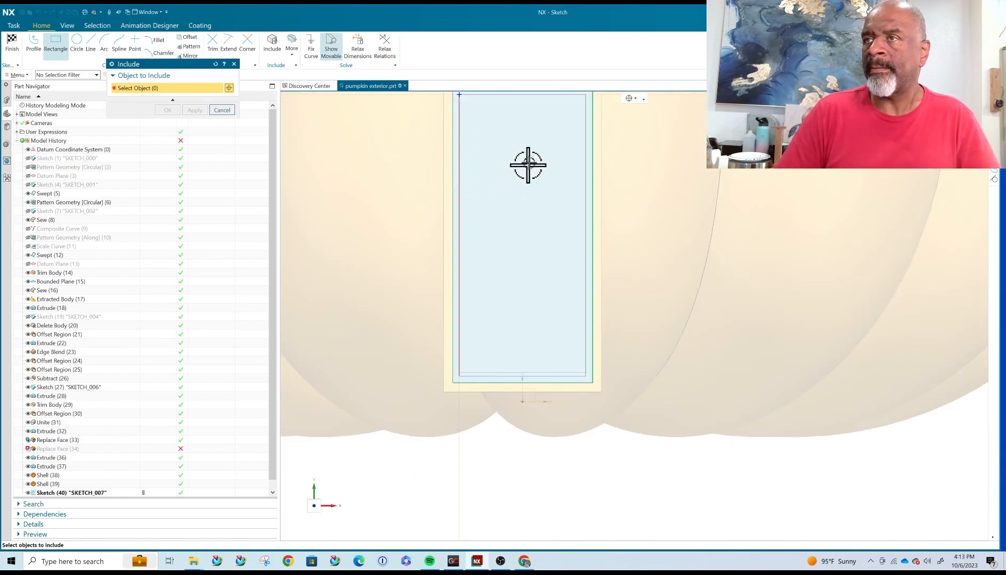
pyautogui.click(588, 132)
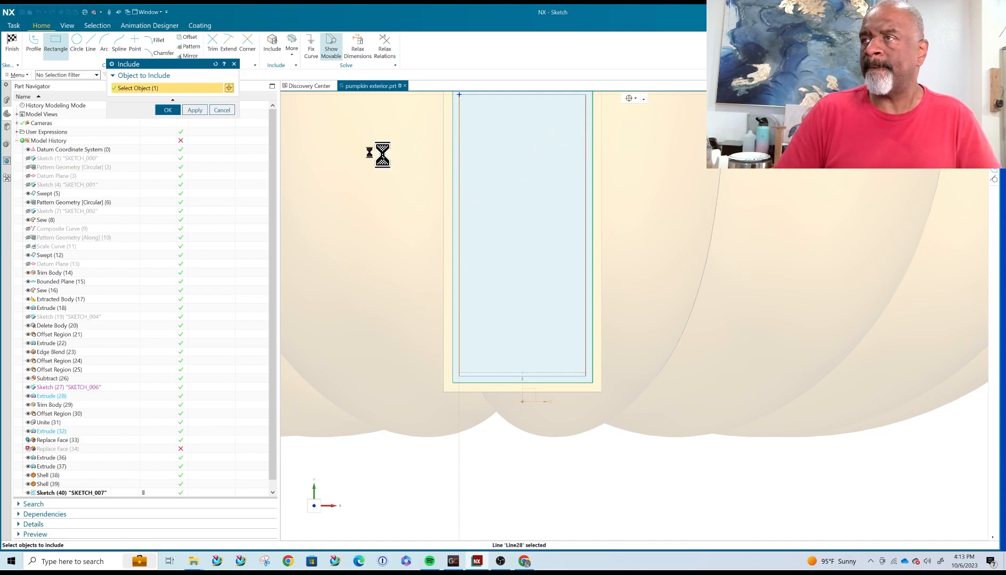
pyautogui.click(167, 110)
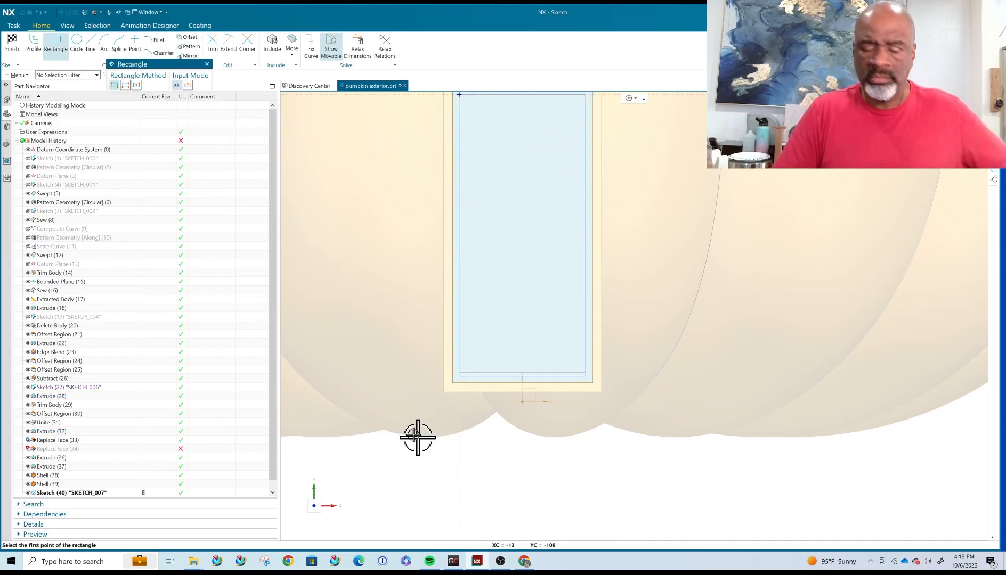
pyautogui.press('Escape')
# - Dimension the gap between the door opening's left edge and the rectangle's left side, setting it to 3 in
pyautogui.press('d')
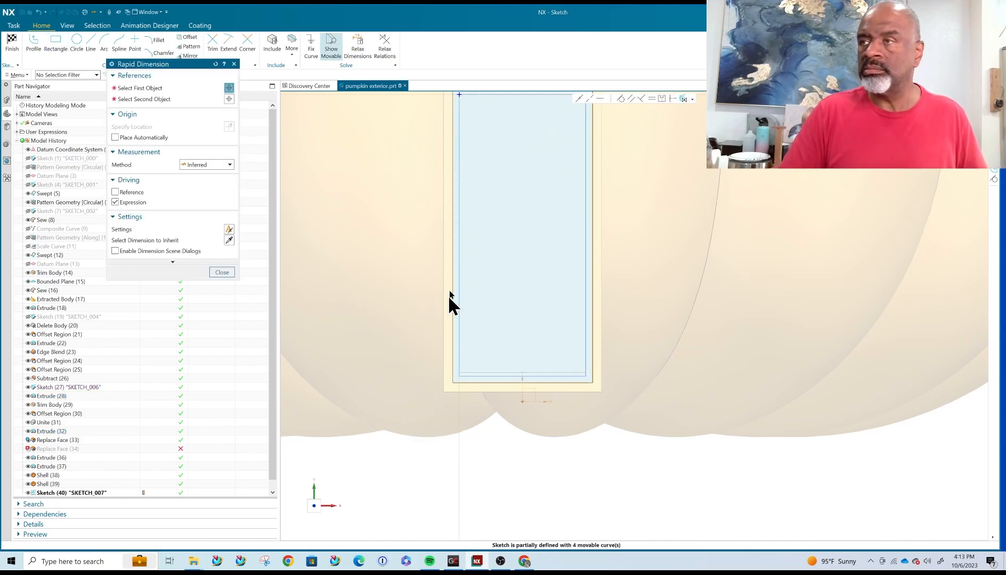
pyautogui.scroll(4, 474, 133)
pyautogui.click(435, 195)
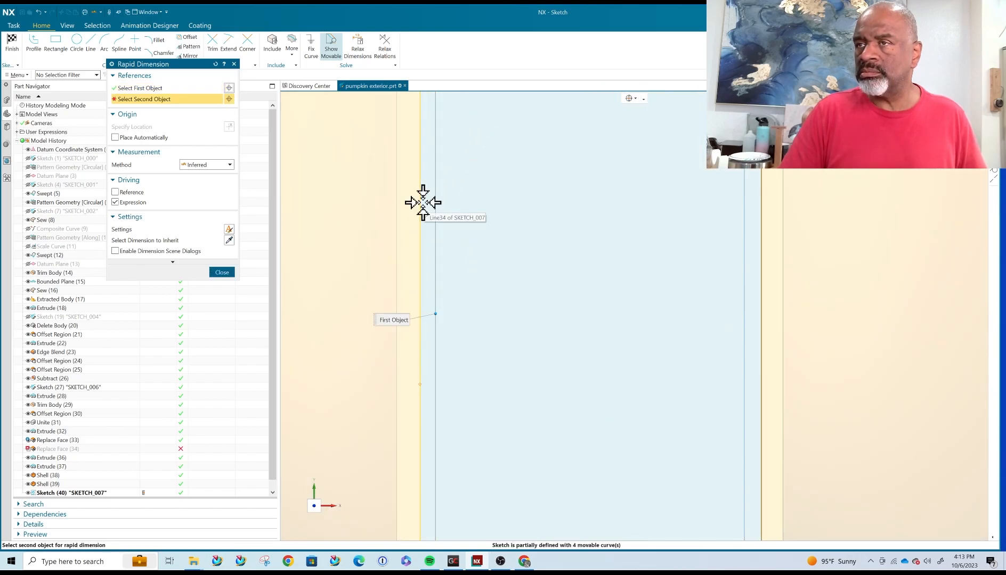
pyautogui.click(421, 203)
pyautogui.click(345, 201)
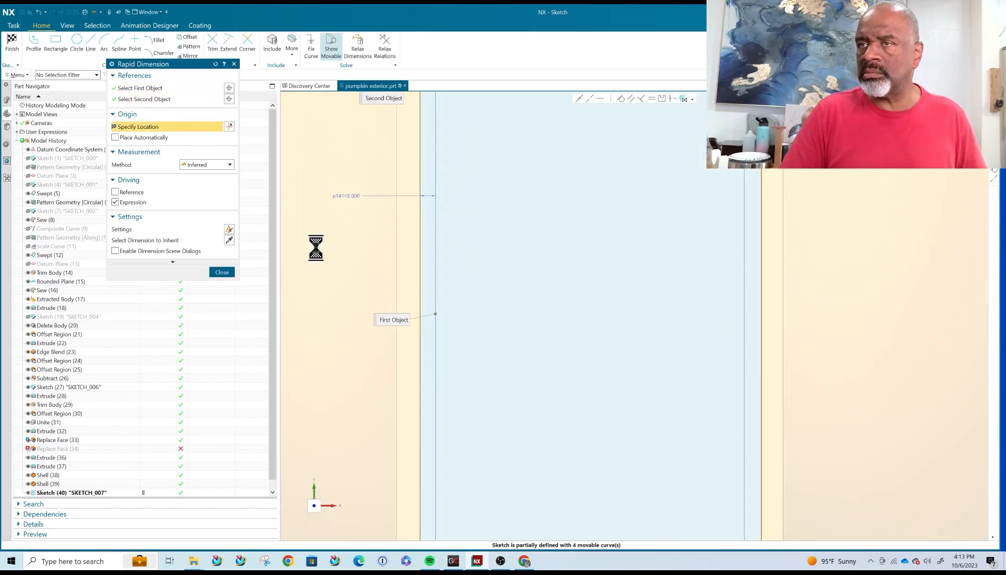
pyautogui.press('Return')
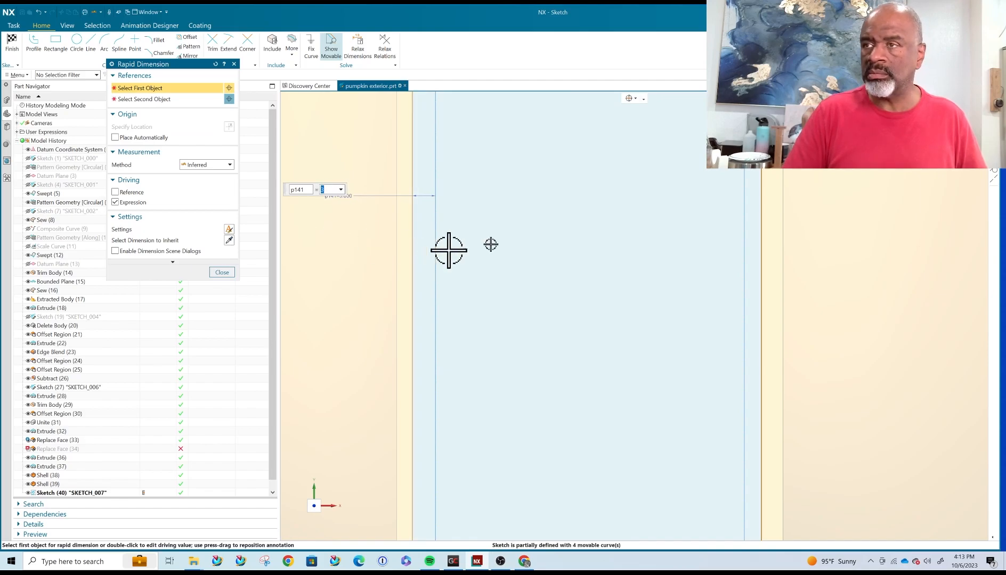
# - Dimension the gap between the door opening's right edge and the rectangle's right side as 3 in and end dimensioning
pyautogui.click(744, 216)
pyautogui.click(759, 208)
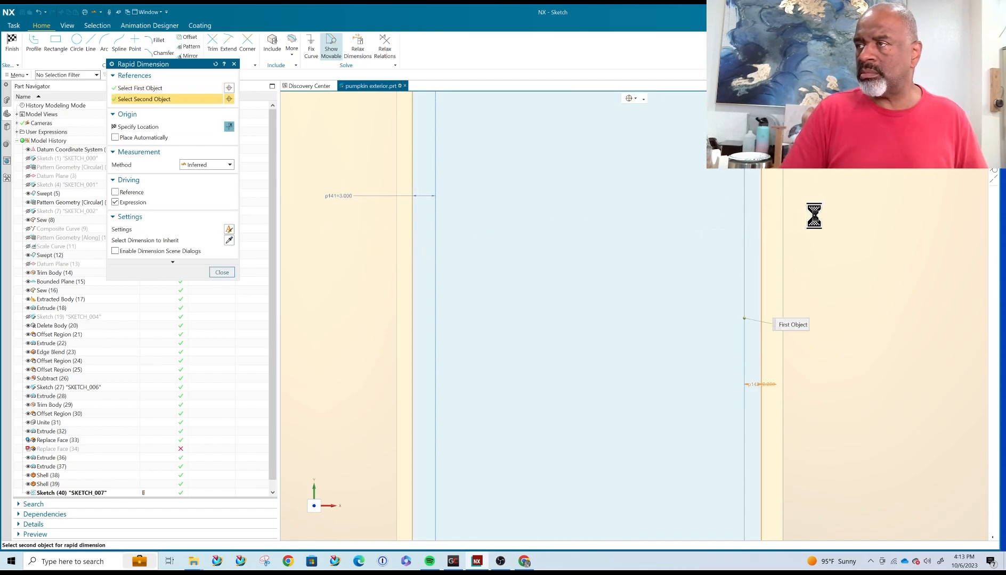
pyautogui.click(862, 176)
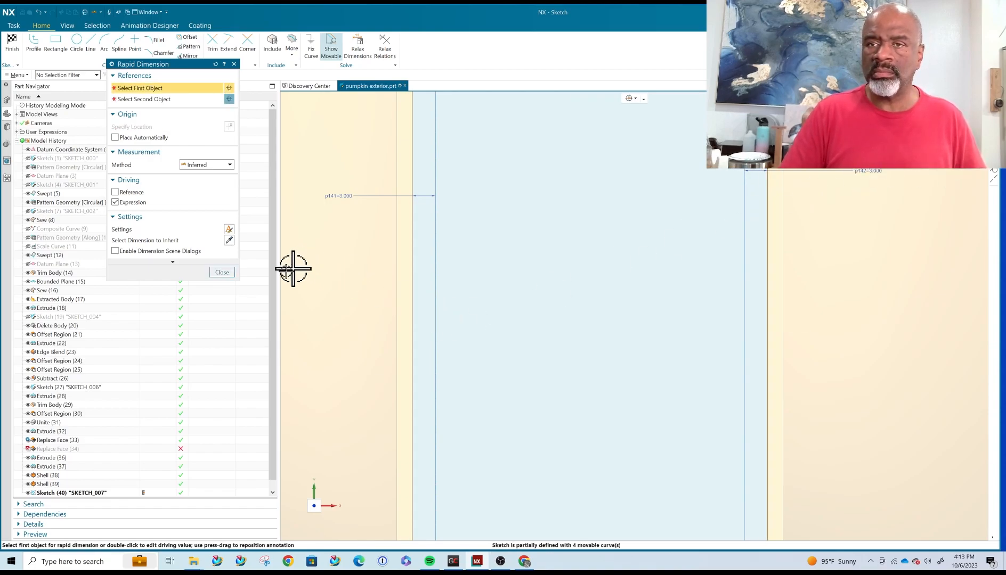
pyautogui.scroll(-5, 347, 381)
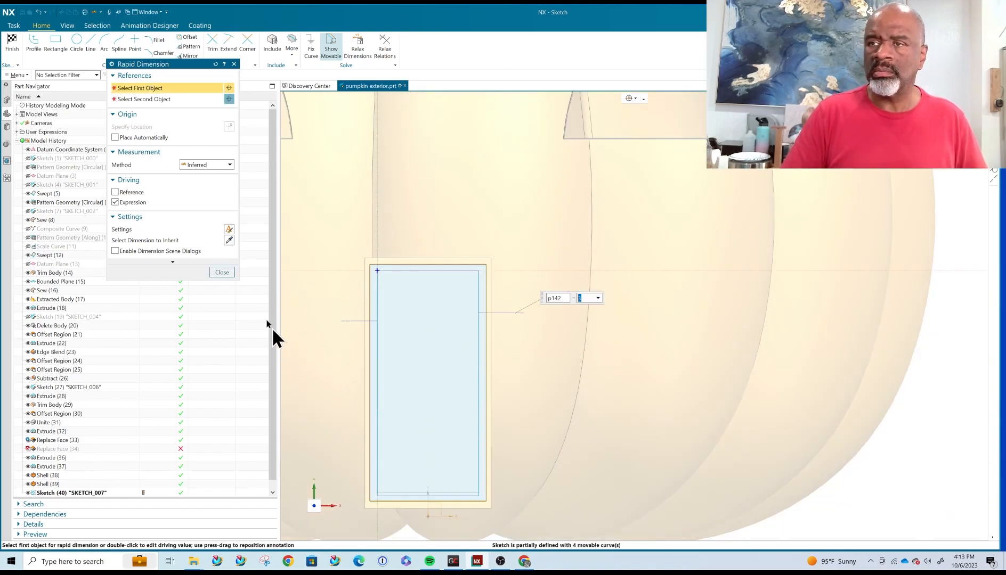
pyautogui.click(221, 273)
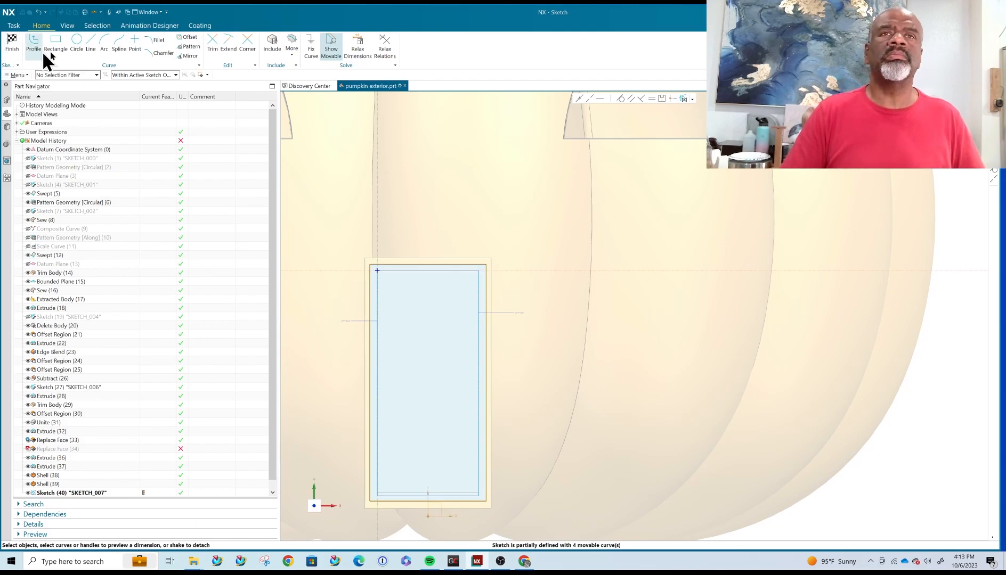
# - Finish the door section sketch and open the extrude's start distance for editing
pyautogui.click(8, 43)
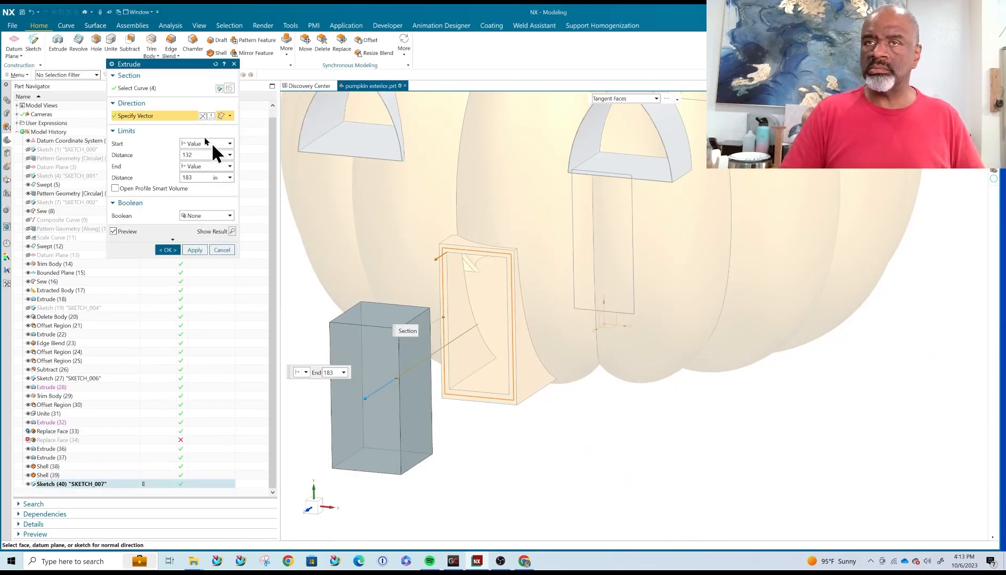
pyautogui.click(195, 154)
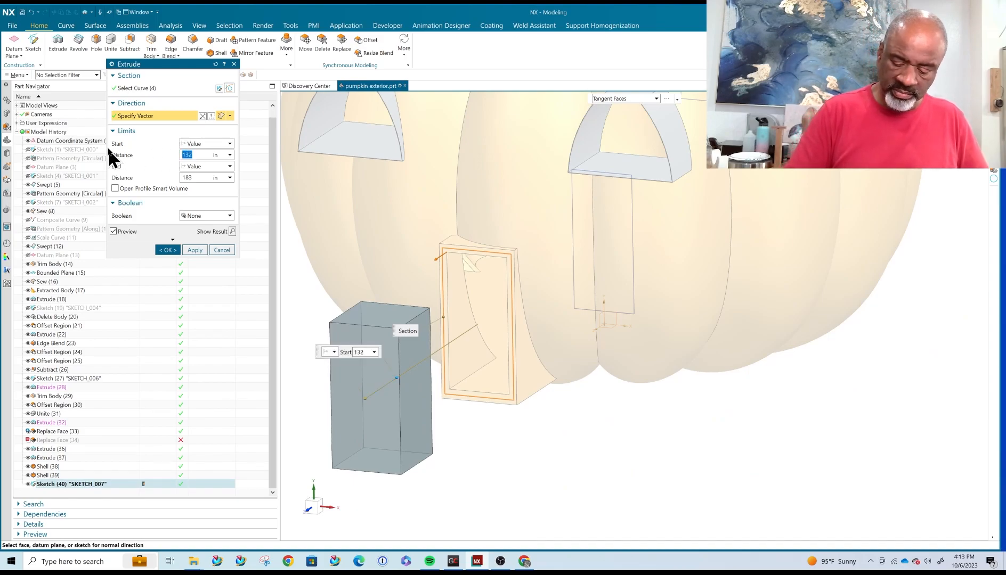
# - Extrude the doorway profile from 0 to 4 in with no Boolean to form the door
pyautogui.click(206, 178)
pyautogui.write('4')
pyautogui.press('Return')
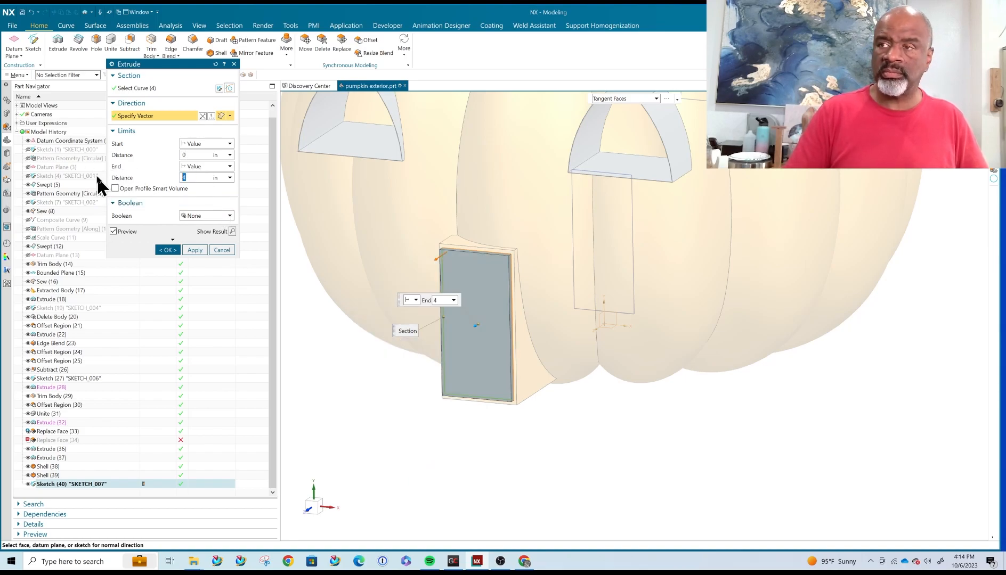
pyautogui.click(167, 250)
# - Start a new Extrude sketch on the front face of the door frame and include the door's lower edge in it
pyautogui.moveTo(518, 314); pyautogui.dragTo(549, 370, button='middle')
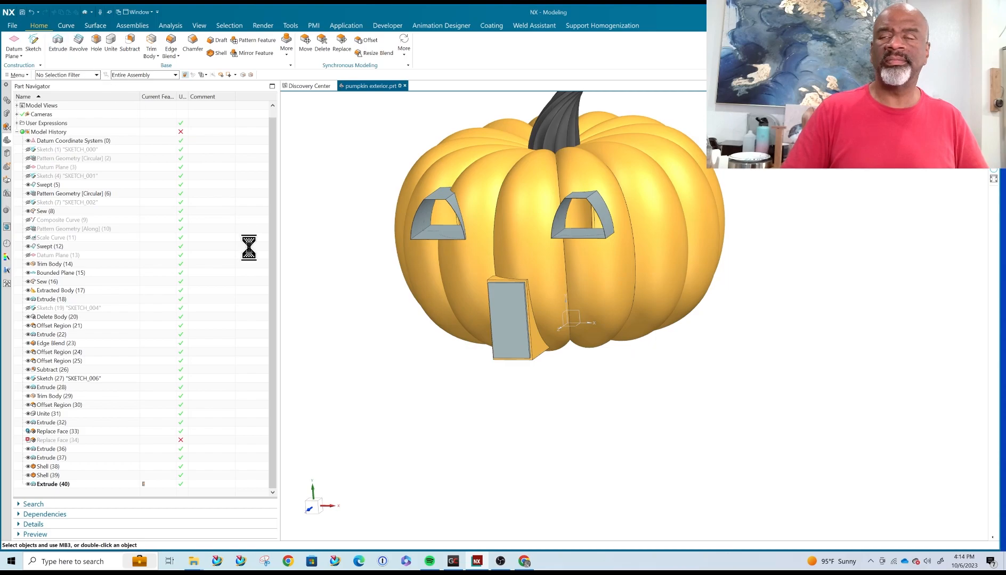
pyautogui.scroll(6, 523, 364)
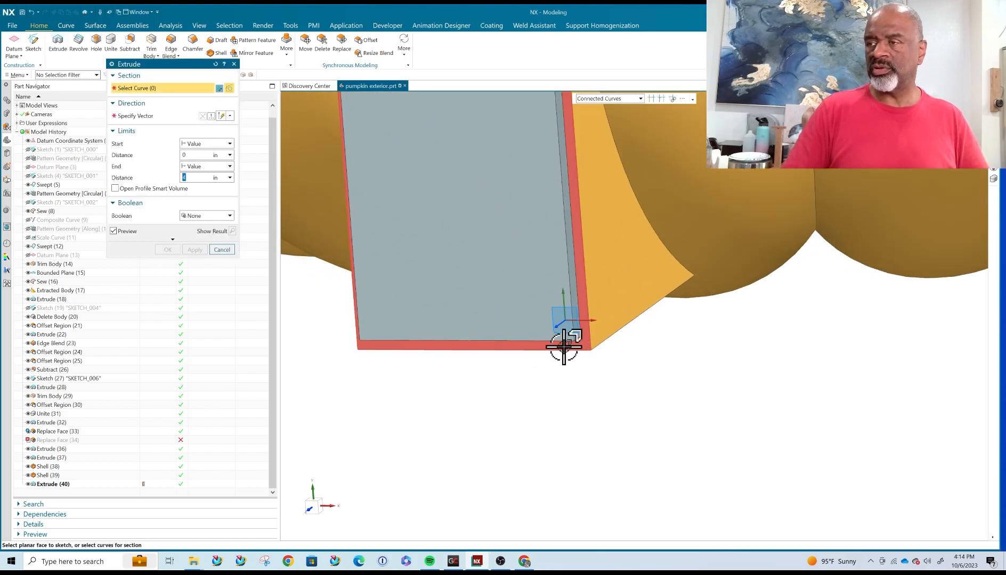
pyautogui.click(563, 346)
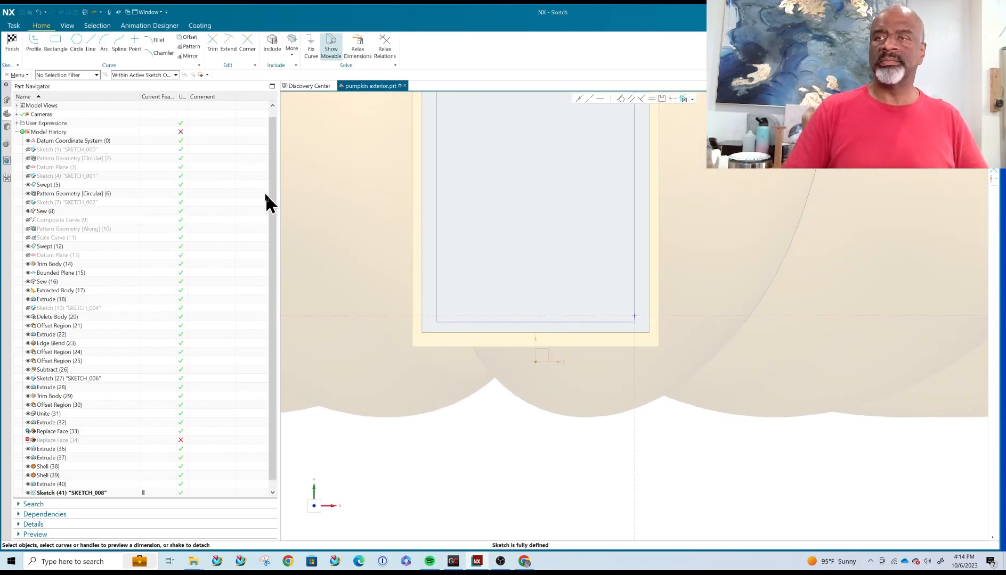
pyautogui.click(272, 43)
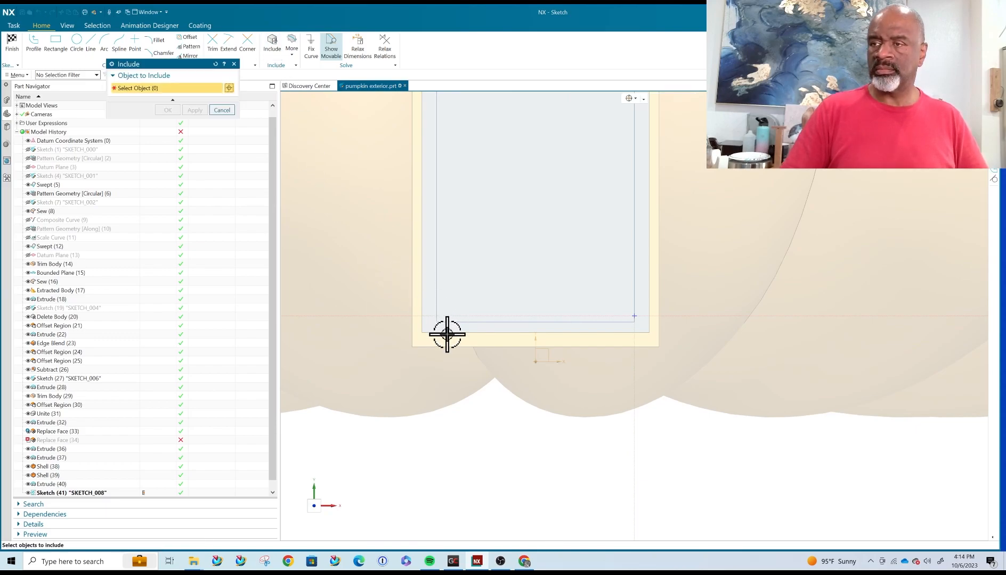
pyautogui.click(445, 336)
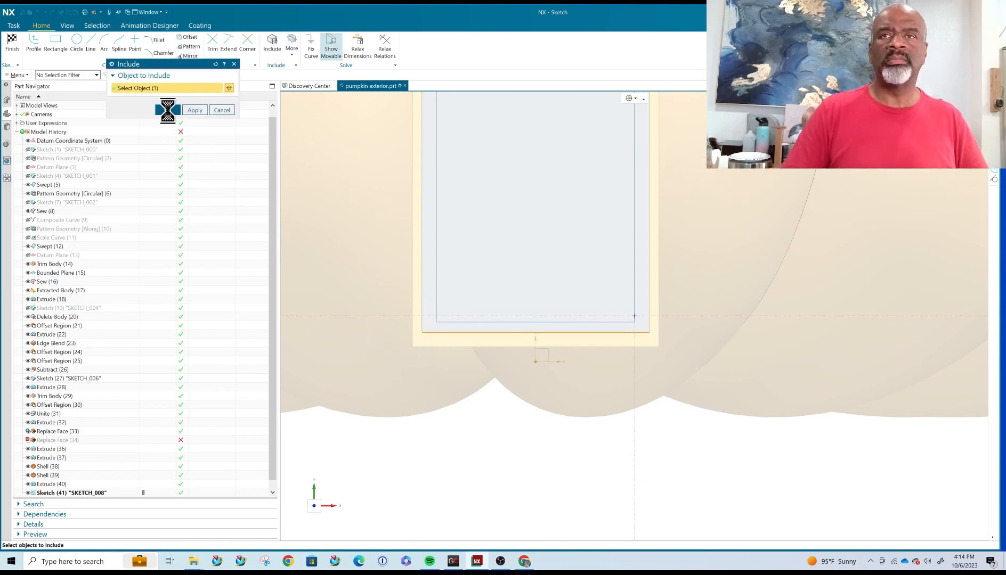
# - Sketch a rectangle about 17.5 in tall and wider than the door frame, across the frame's bottom
pyautogui.click(56, 42)
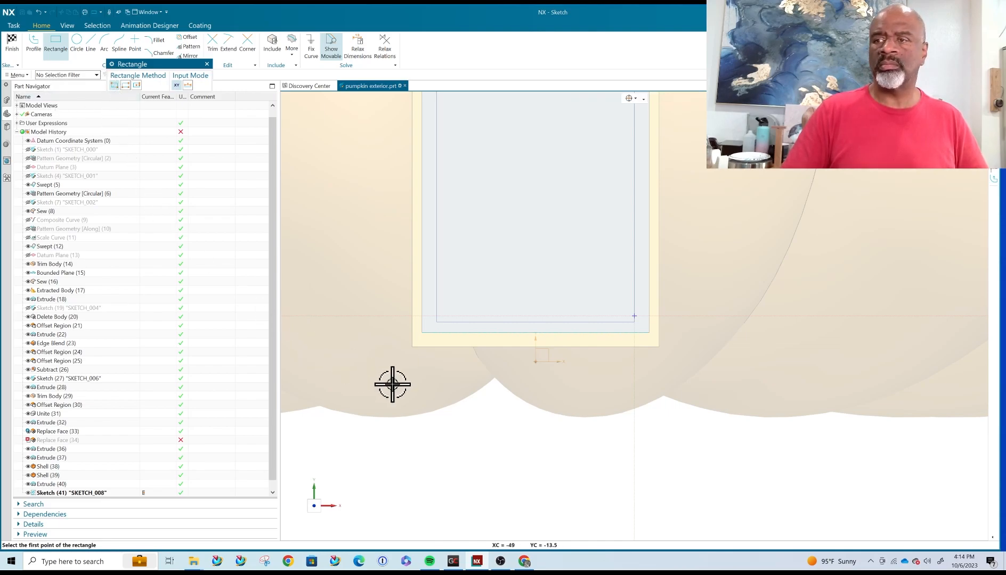
pyautogui.click(320, 341)
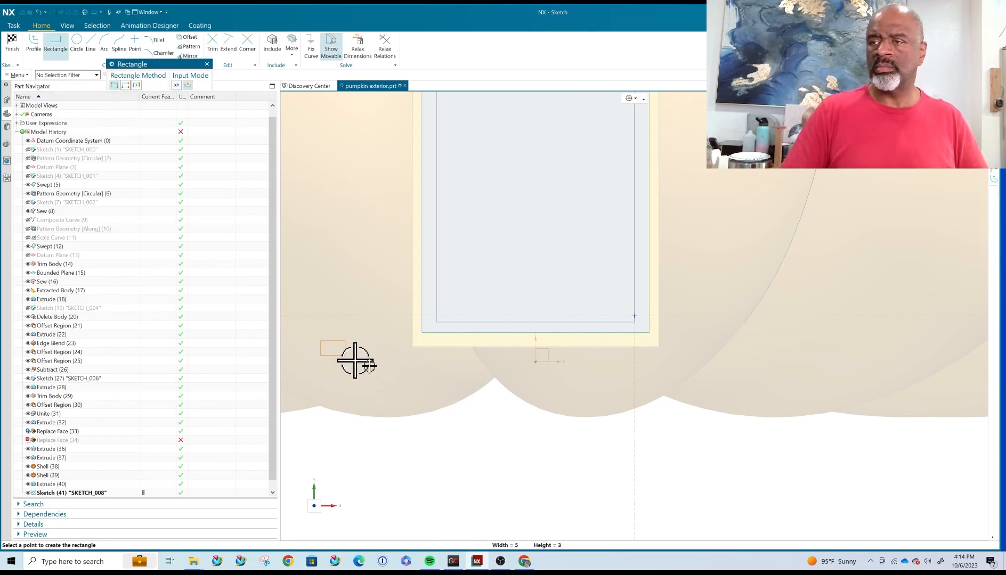
pyautogui.click(774, 427)
pyautogui.press('Escape')
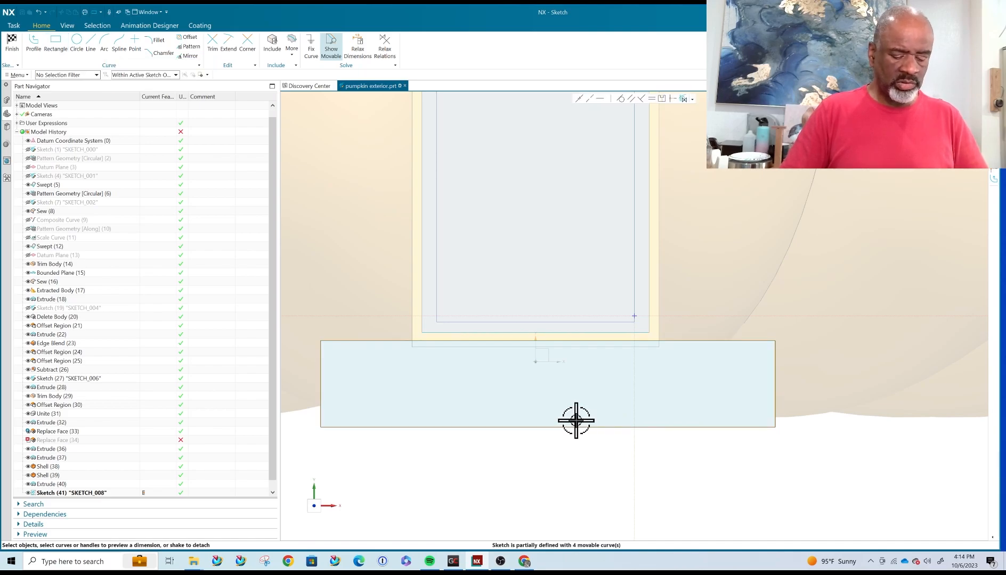
# - Dimension the rectangle's height and set it to 7 in
pyautogui.press('d')
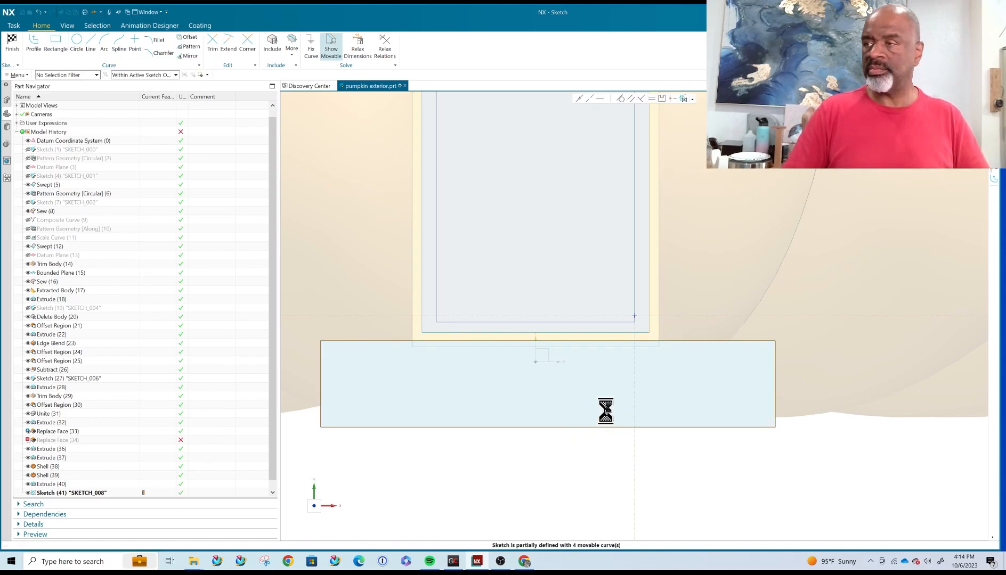
pyautogui.click(777, 353)
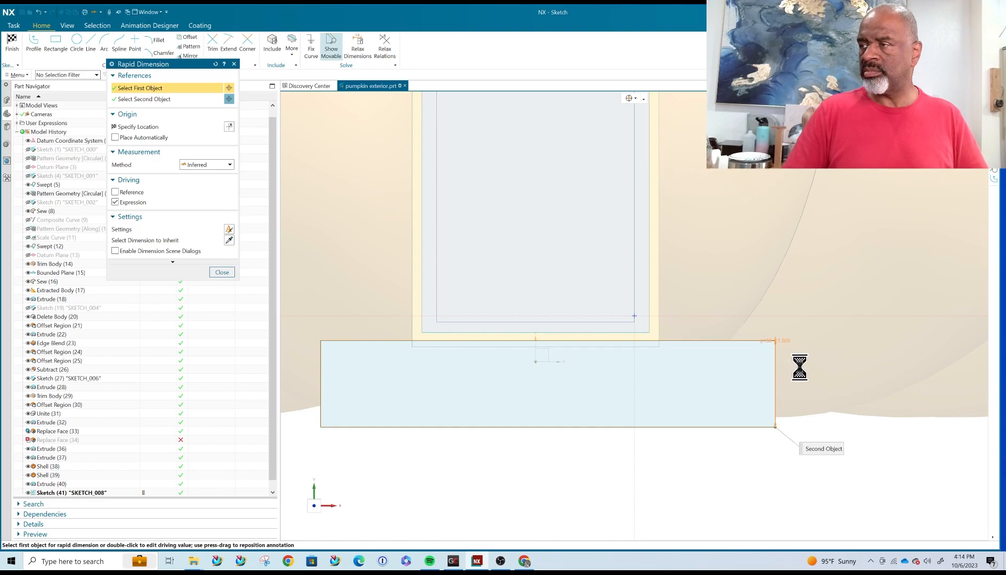
pyautogui.click(781, 453)
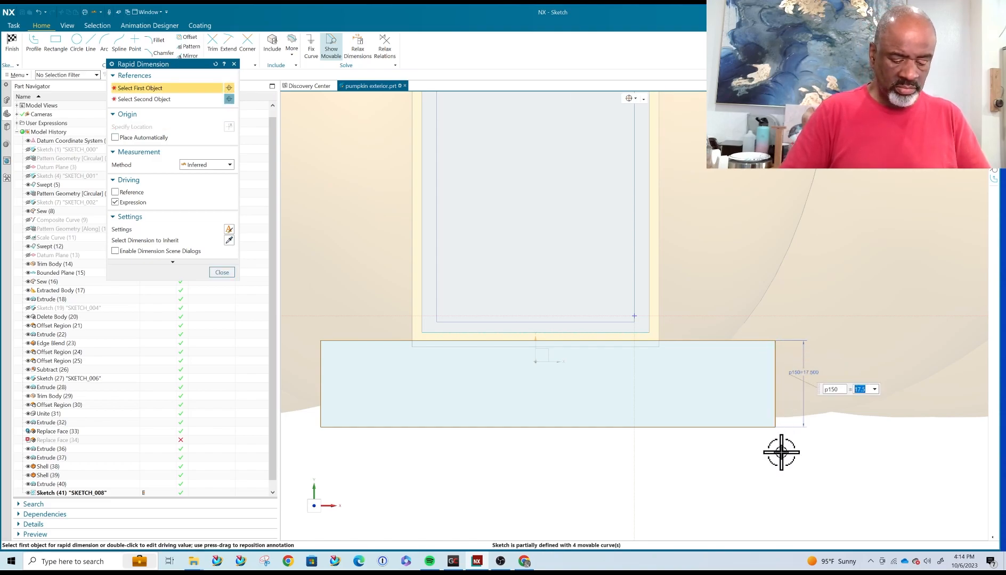
pyautogui.write('7')
pyautogui.press('Return')
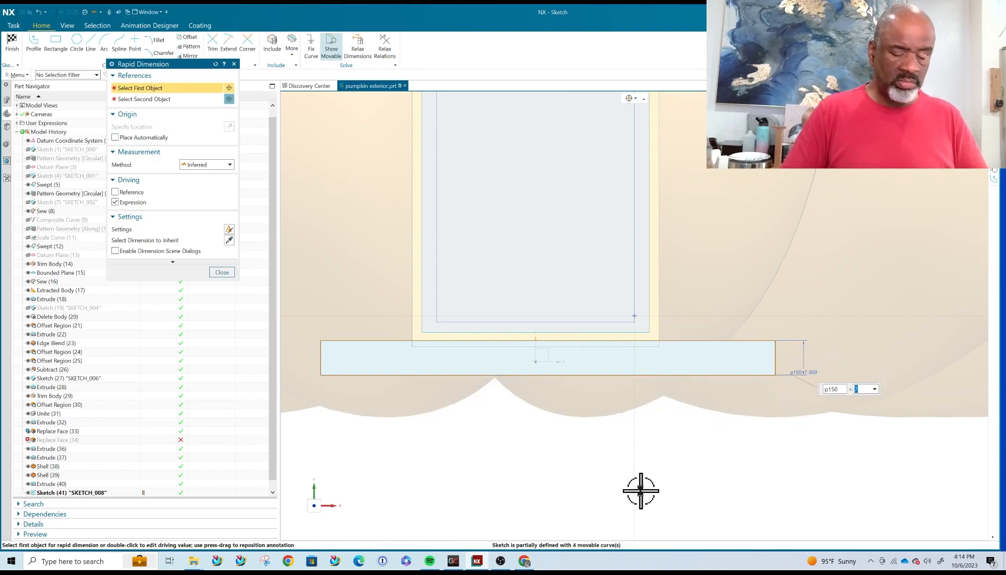
pyautogui.press('Escape')
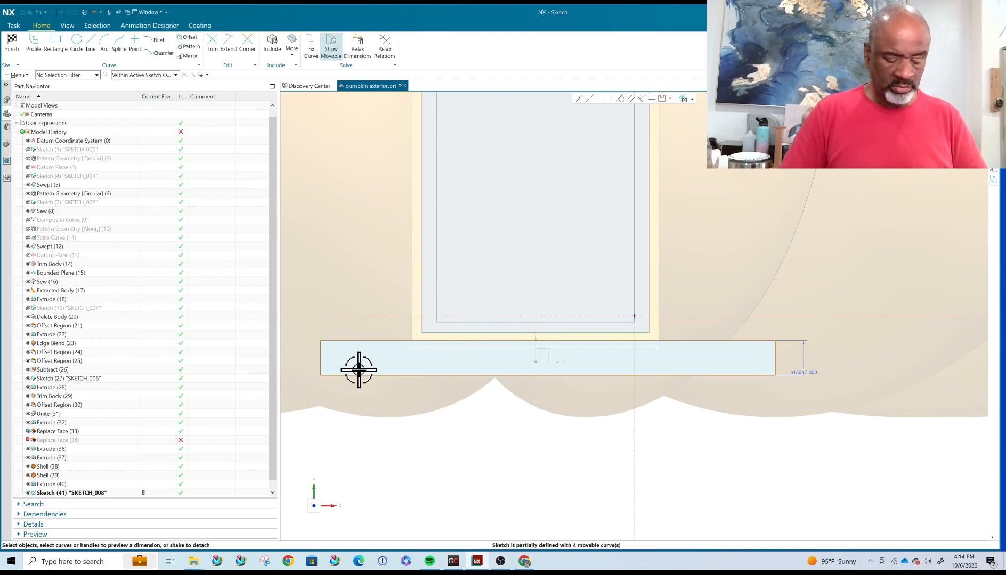
# - Dimension the gap between the included door edge and the rectangle's upper line and set it to 0.5 in
pyautogui.press('d')
pyautogui.scroll(2, 469, 336)
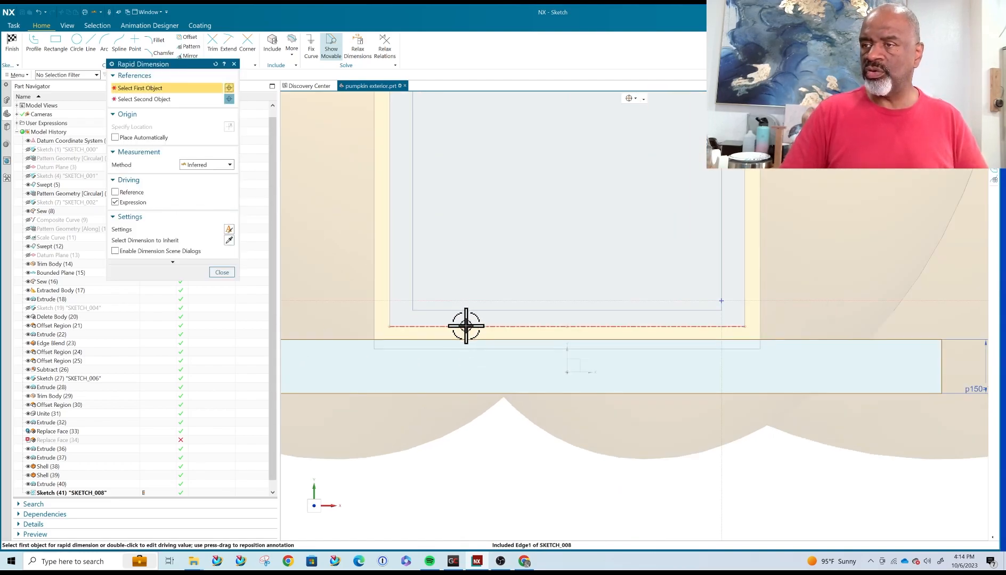
pyautogui.click(465, 334)
pyautogui.click(465, 340)
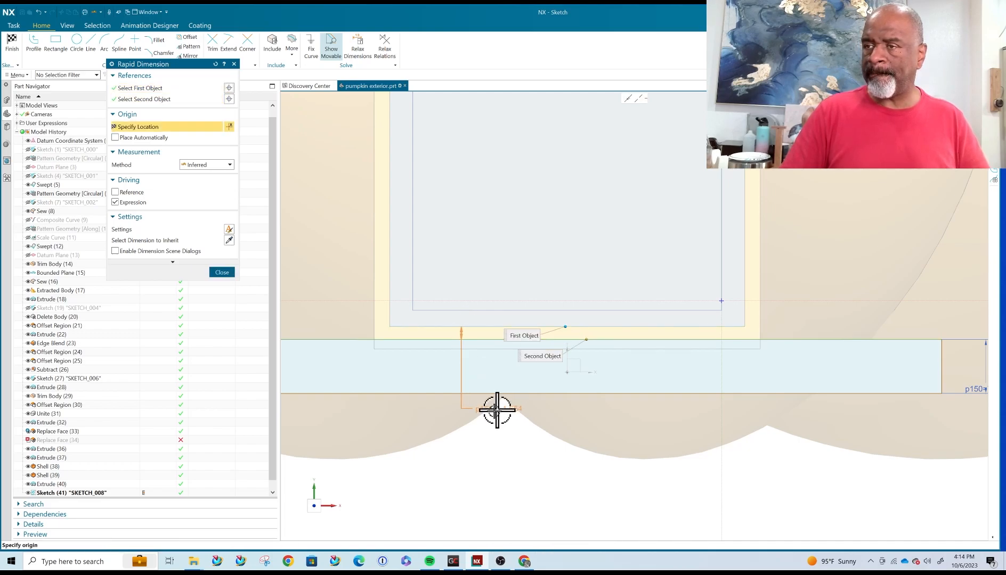
pyautogui.click(503, 470)
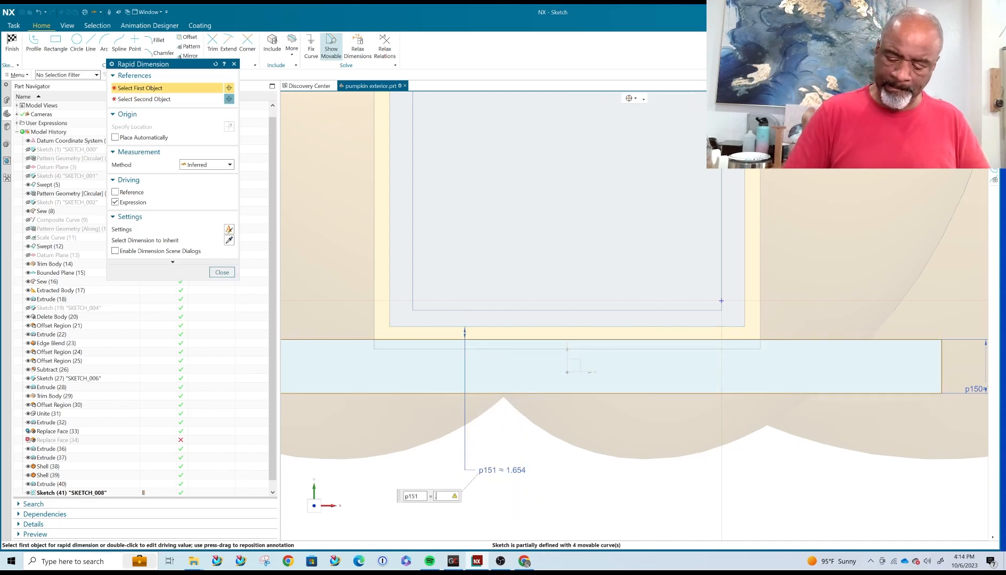
pyautogui.press('Return')
pyautogui.click(222, 273)
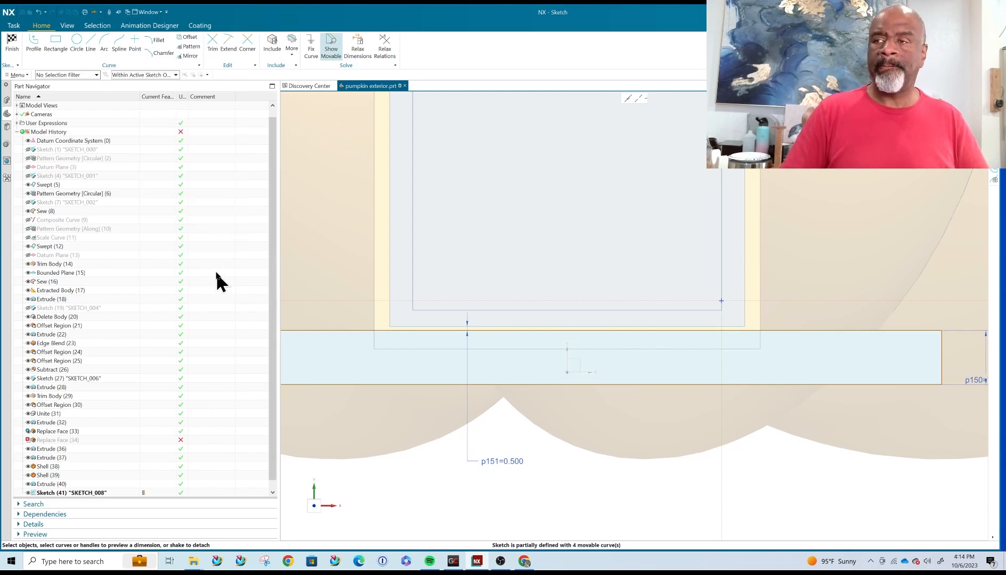
# - Centre the rectangle under the door by midpoint-aligning its lower line with the datum origin
pyautogui.scroll(5, 482, 255)
pyautogui.scroll(-2, 535, 255)
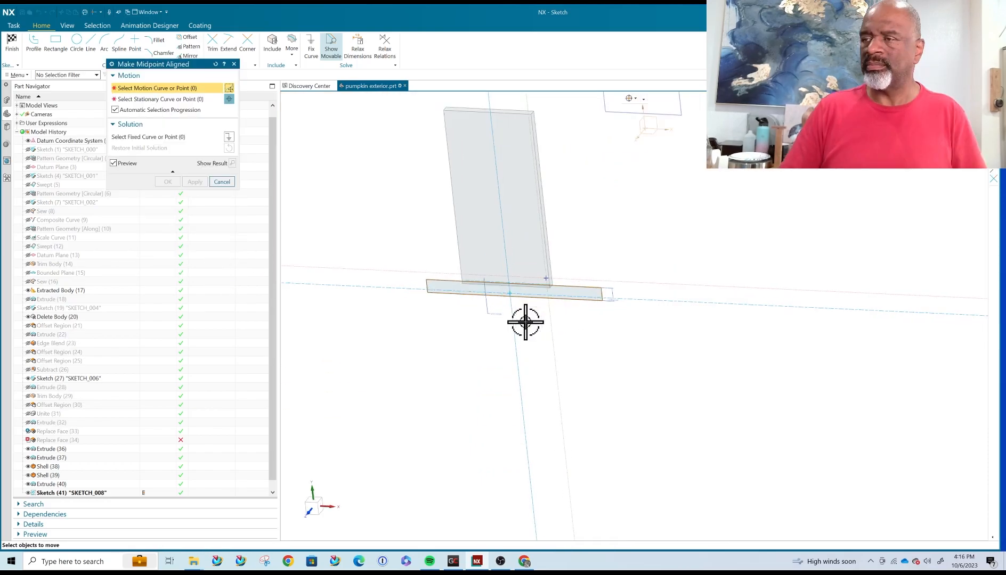
pyautogui.scroll(-2, 527, 314)
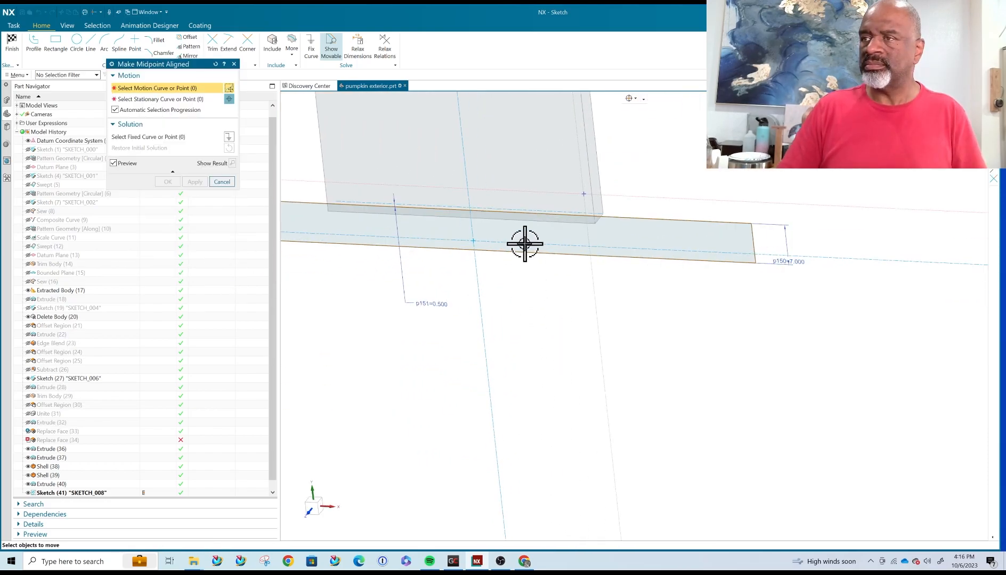
pyautogui.click(520, 249)
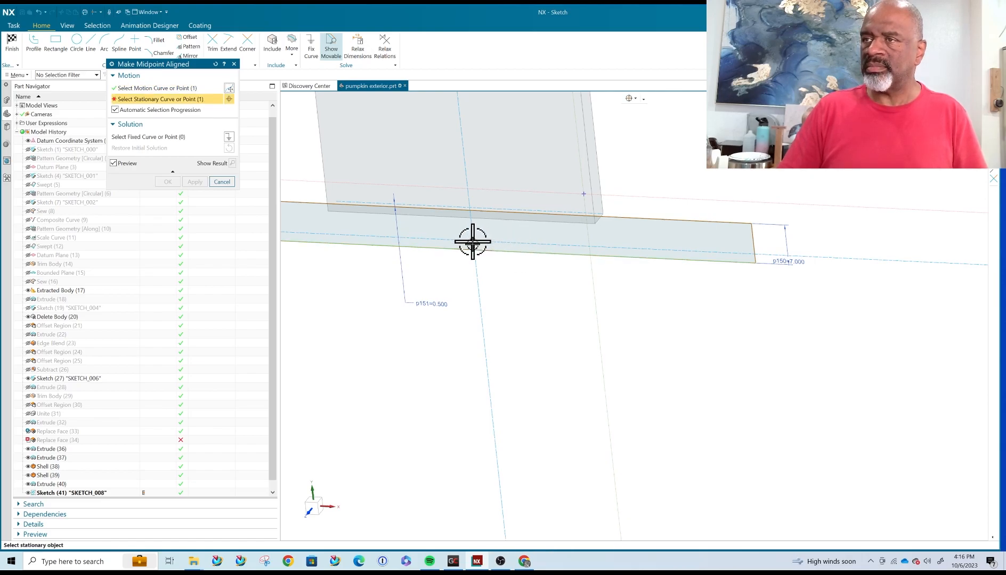
pyautogui.click(472, 240)
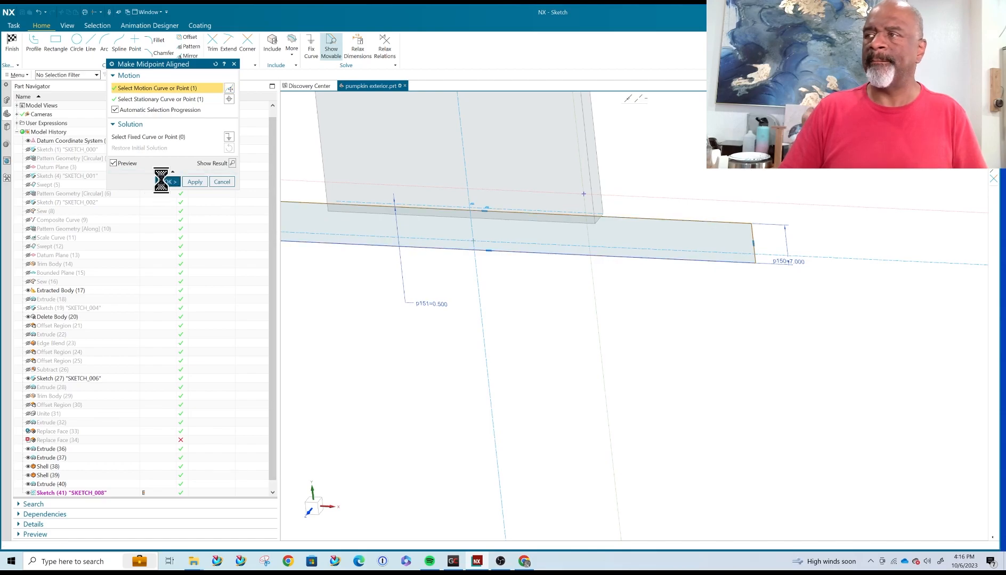
pyautogui.click(161, 183)
# - Finish the sketch and extrude the rectangle from 0 to 60 in outward from the door, with no Boolean, as a front step
pyautogui.scroll(5, 488, 276)
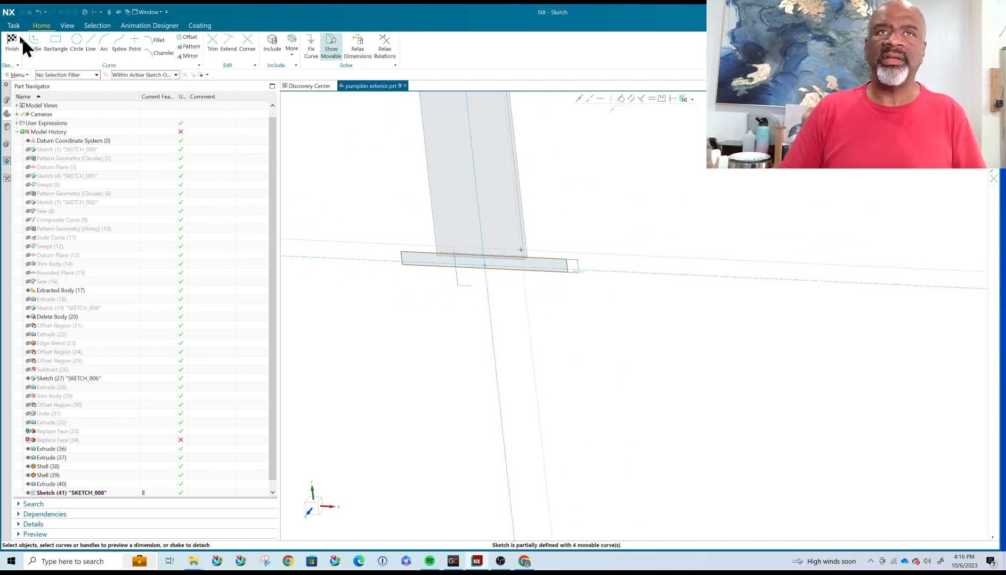
pyautogui.click(11, 47)
pyautogui.press('x')
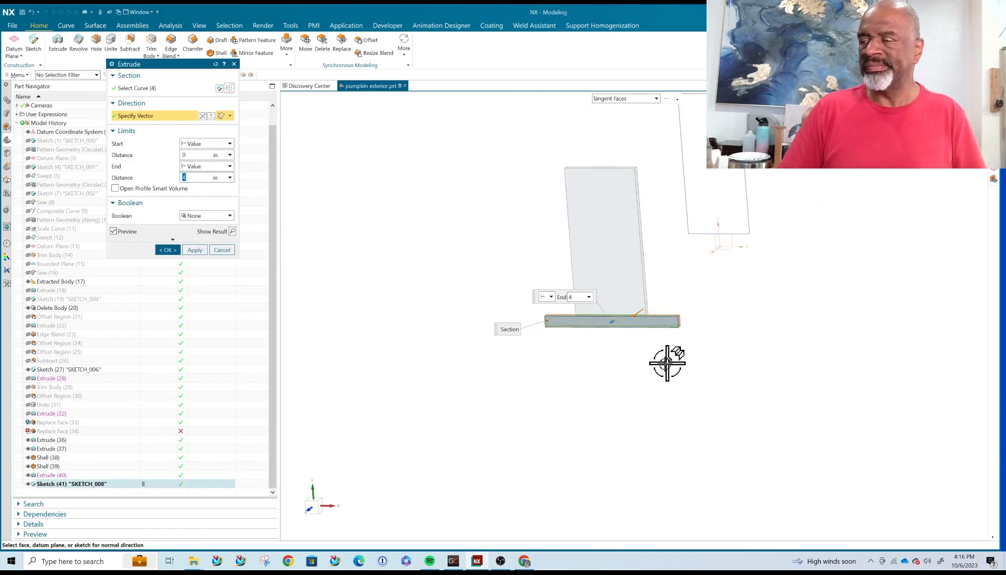
pyautogui.moveTo(667, 359); pyautogui.dragTo(647, 379, button='middle')
pyautogui.moveTo(576, 345); pyautogui.dragTo(417, 391)
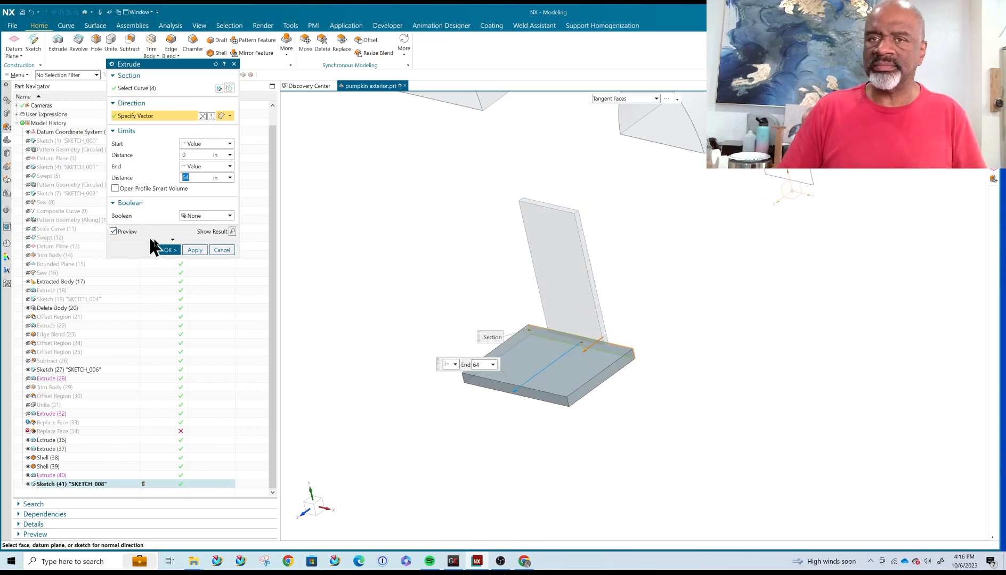
pyautogui.moveTo(515, 388); pyautogui.dragTo(520, 386)
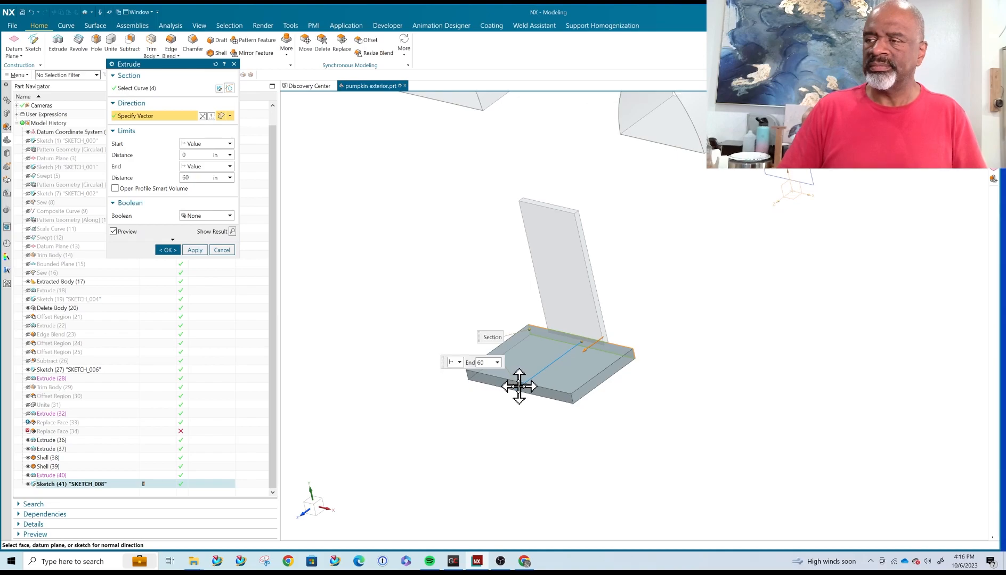
pyautogui.click(163, 249)
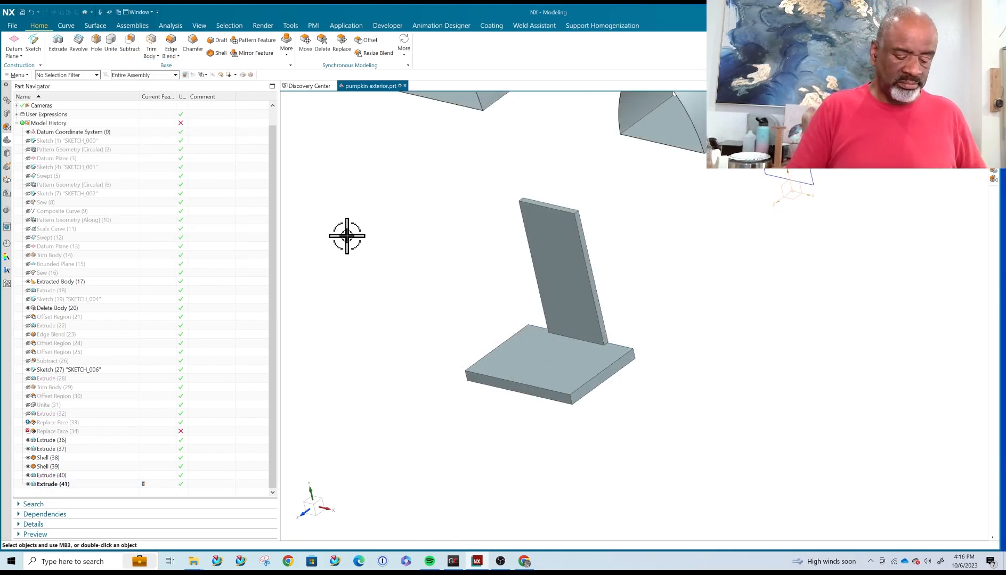
# - Show the hidden pumpkin body together with the door, step and window frames
pyautogui.hotkey('ctrl', 'shift', 'b')
pyautogui.hotkey('ctrl', 'shift', 'k')
pyautogui.click(599, 267)
pyautogui.click(195, 253)
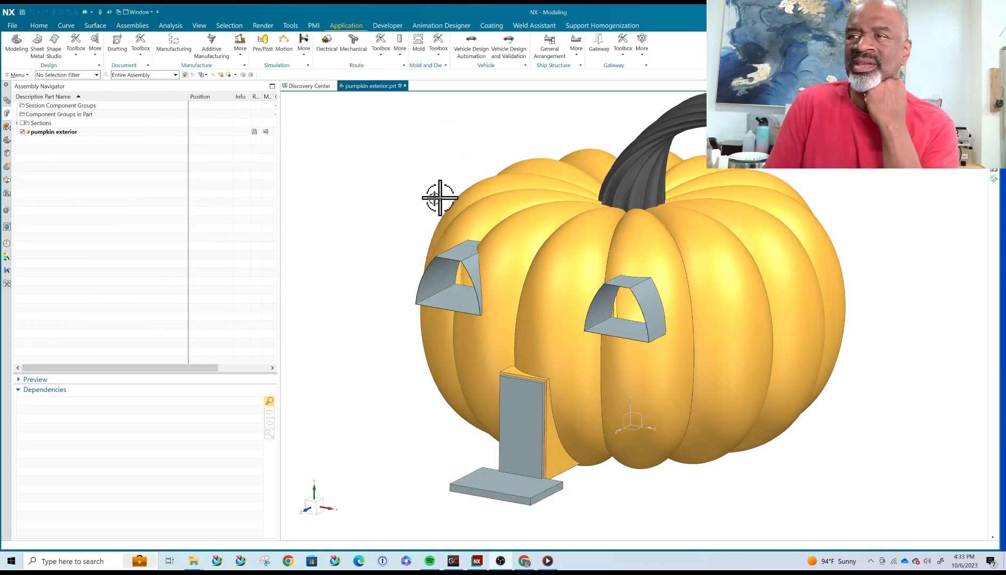
# - Switch the pumpkin exterior part to the BIM Design application
pyautogui.moveTo(439, 198); pyautogui.dragTo(415, 207, button='middle')
pyautogui.scroll(2, 639, 493)
pyautogui.moveTo(630, 483); pyautogui.dragTo(596, 402, button='middle')
pyautogui.scroll(-2, 595, 402)
pyautogui.keyDown('shift'); pyautogui.moveTo(402, 368); pyautogui.dragTo(394, 358, button='middle'); pyautogui.keyUp('shift')
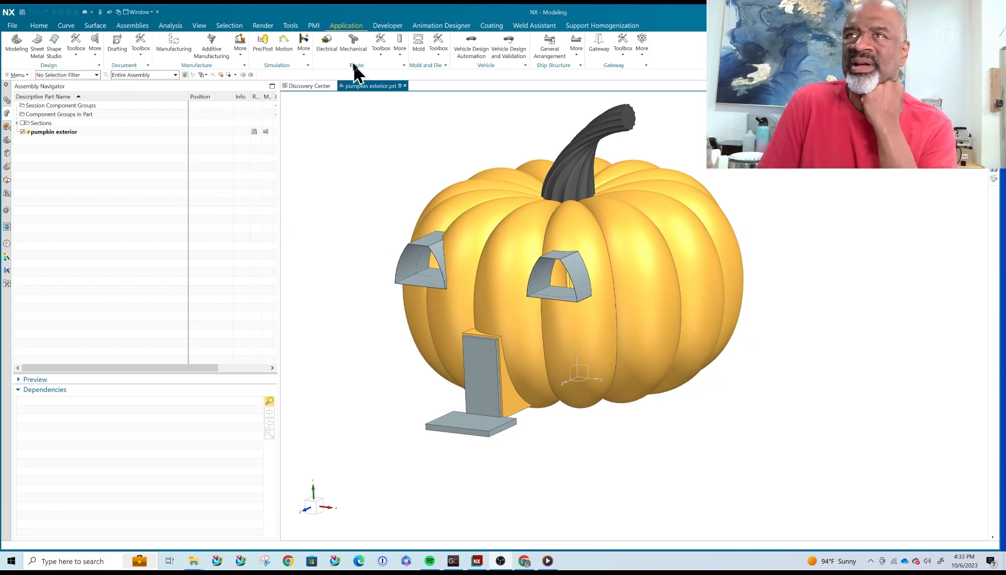
pyautogui.click(94, 50)
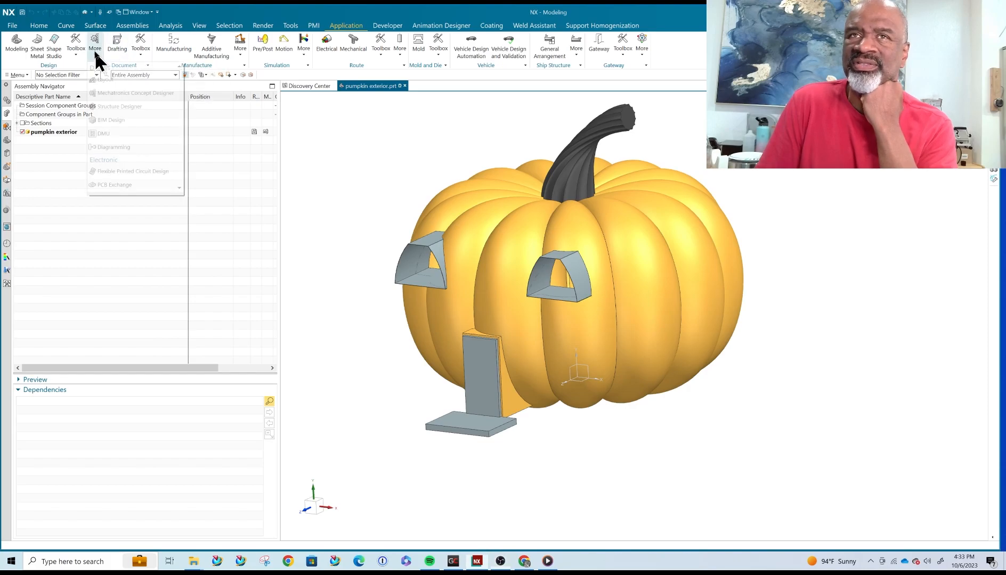
pyautogui.click(104, 119)
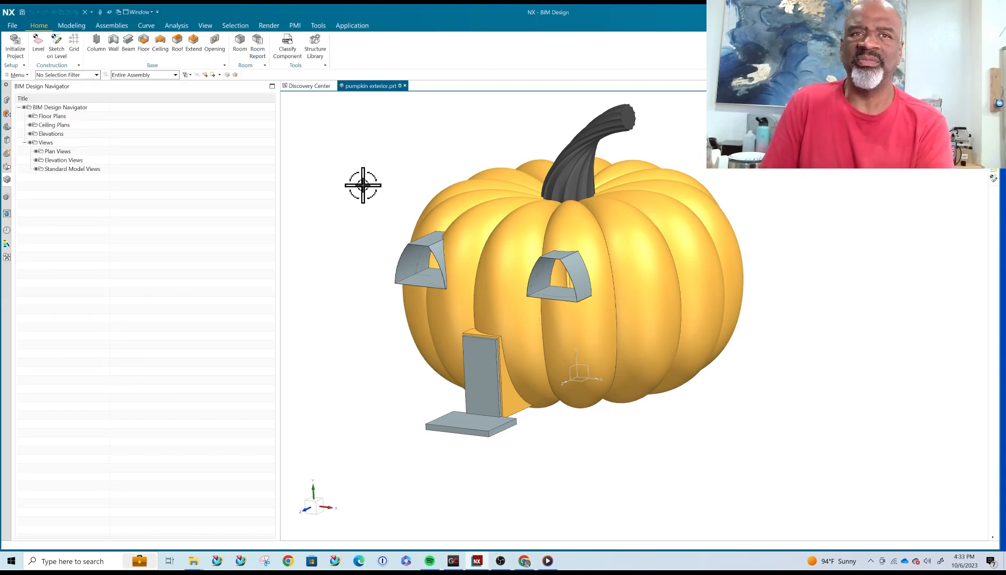
# - Add the Door Smart component from the BIM Doors library, open, hinged left, 700 wide, positioned by constraints
pyautogui.click(7, 140)
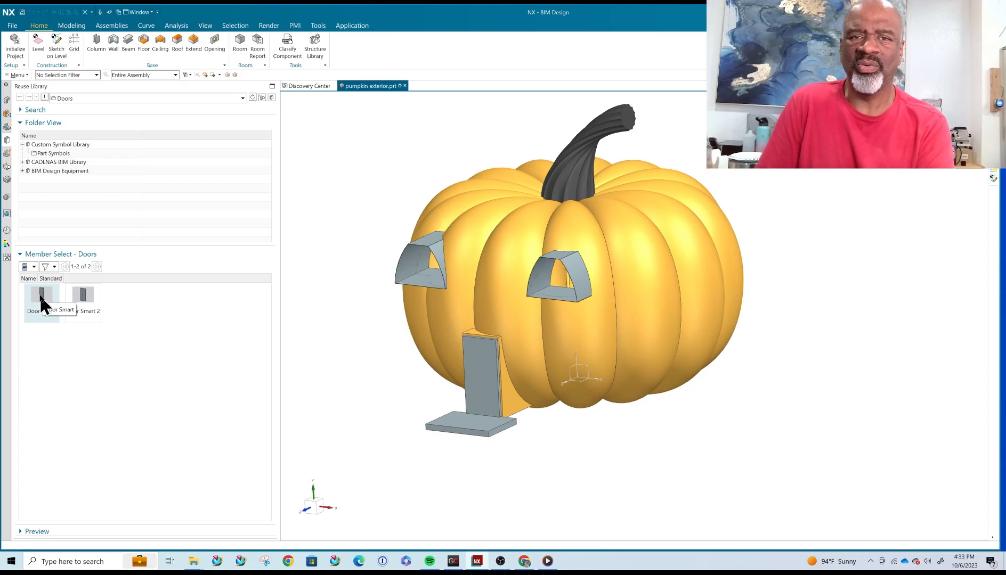
pyautogui.moveTo(45, 302); pyautogui.dragTo(365, 357)
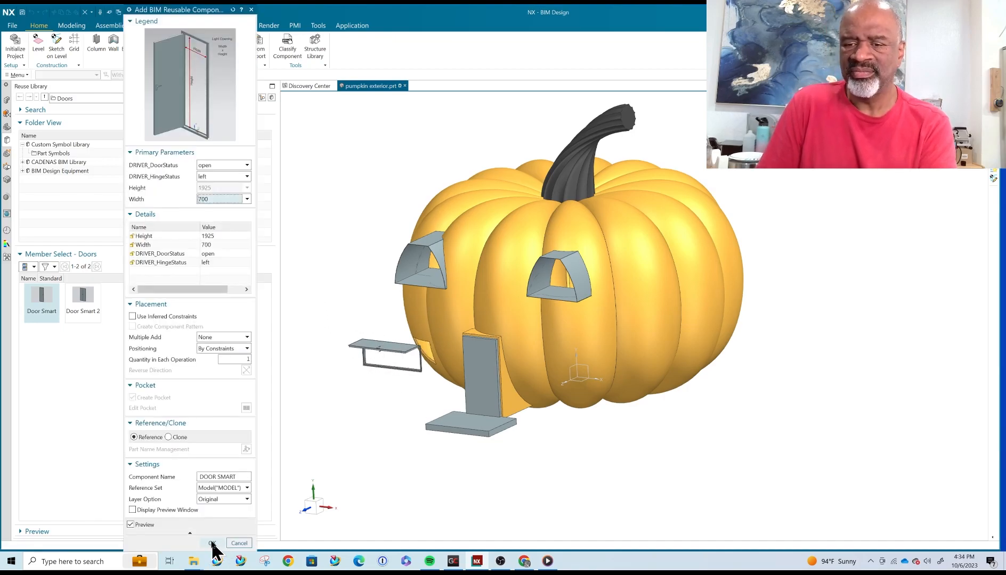
pyautogui.click(212, 543)
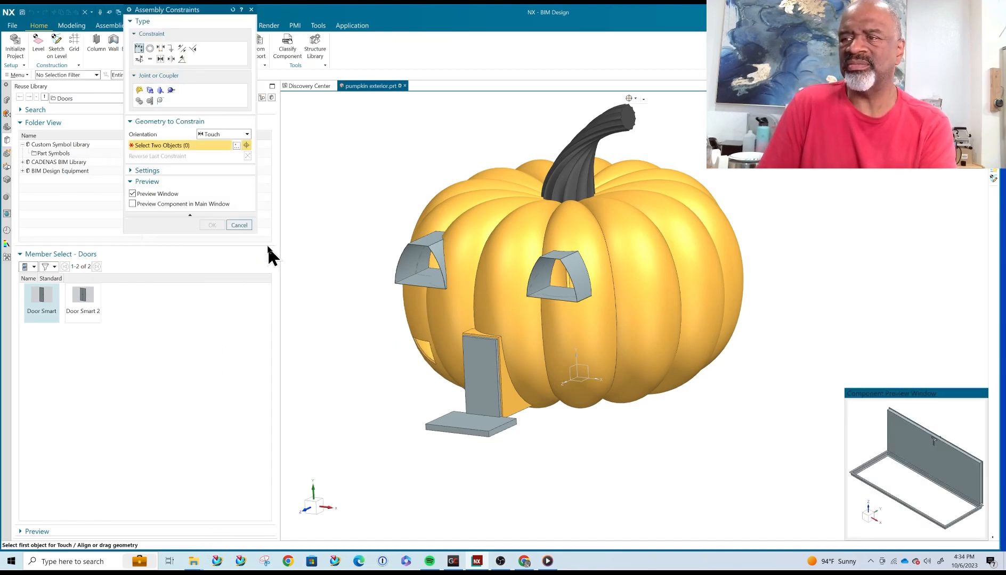
# - Preview the new door in the model and apply a Touch constraint between its frame face and the modelled door's front face
pyautogui.click(132, 204)
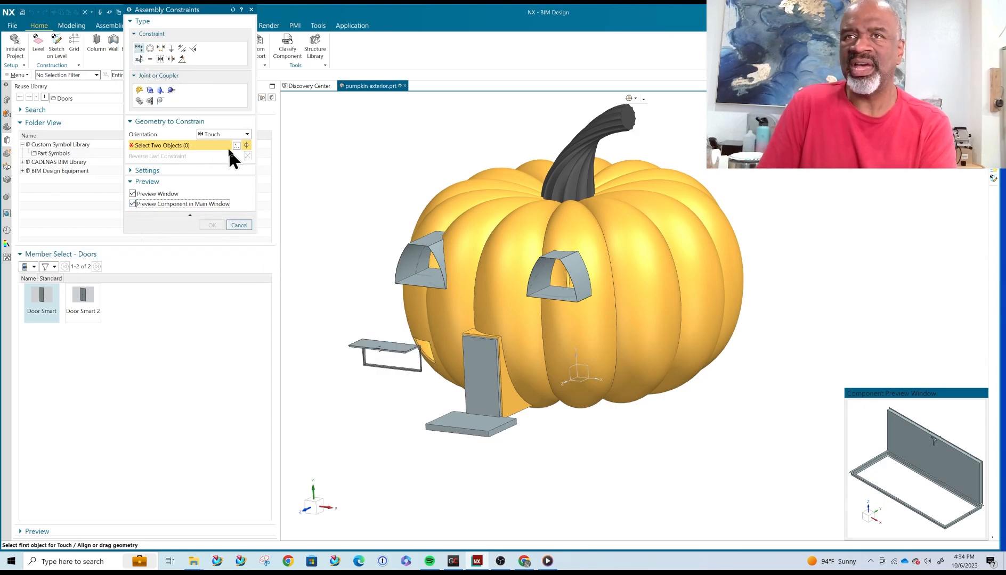
pyautogui.moveTo(358, 304); pyautogui.dragTo(333, 432, button='middle')
pyautogui.scroll(10, 439, 114)
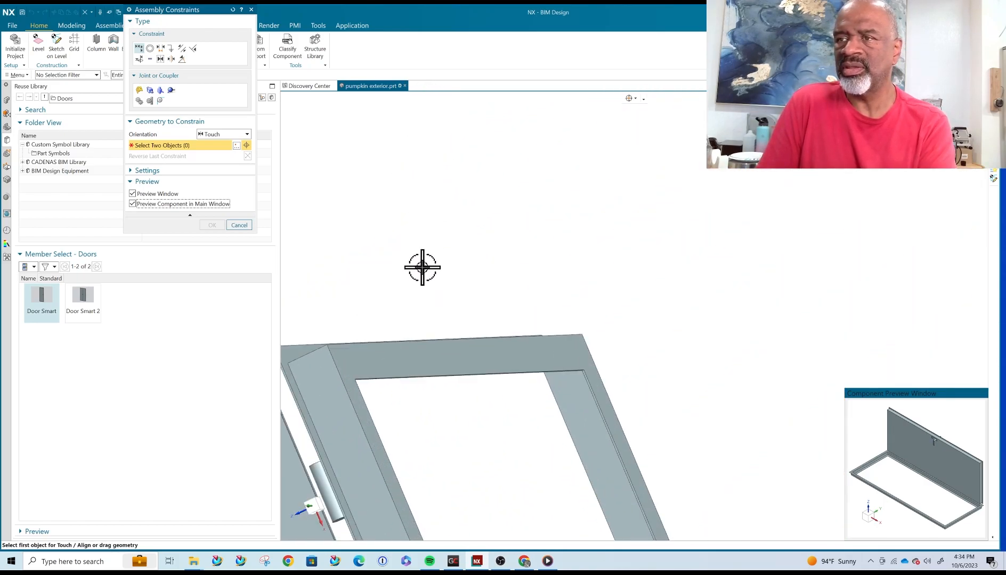
pyautogui.click(400, 356)
pyautogui.scroll(-6, 386, 175)
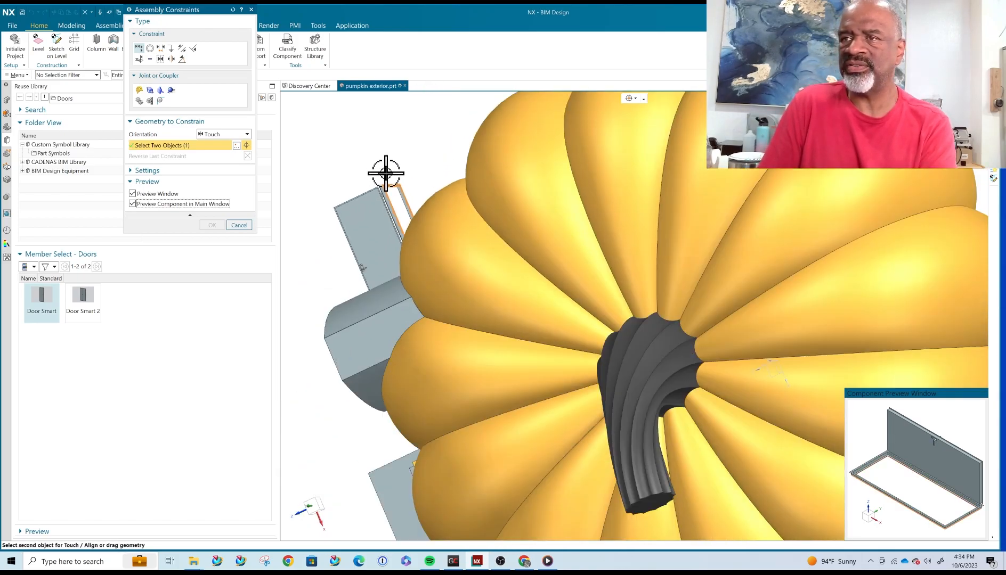
pyautogui.moveTo(367, 260); pyautogui.dragTo(416, 172, button='middle')
pyautogui.scroll(-5, 405, 213)
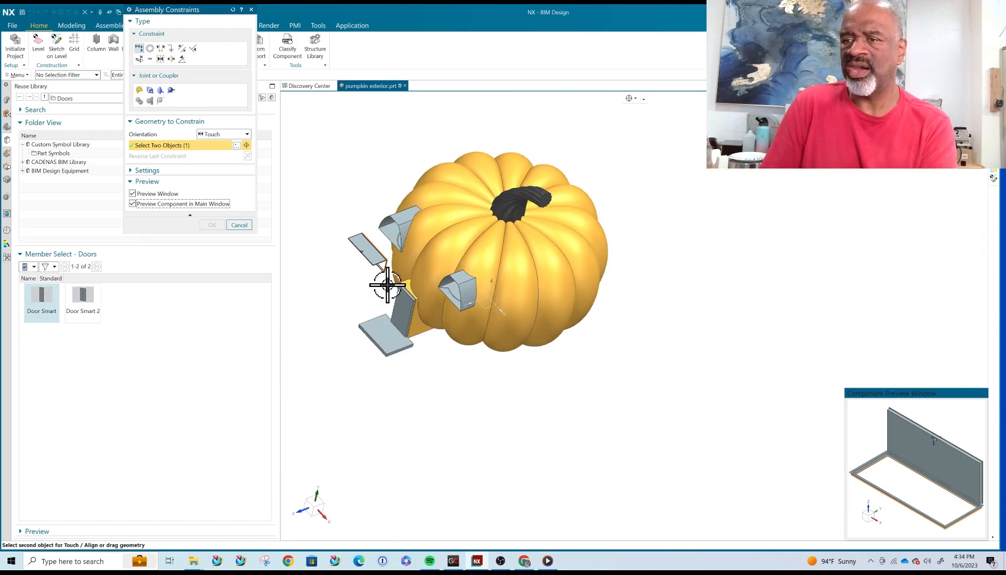
pyautogui.click(406, 306)
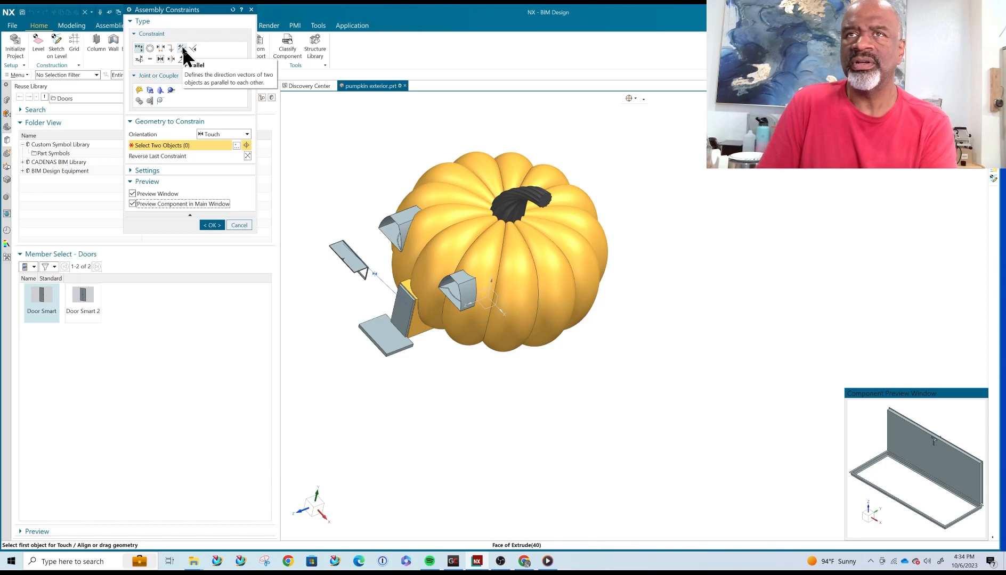
# - Centre the door component on the modelled door with a 2 to 2 Center constraint between their opposite side faces
pyautogui.click(170, 57)
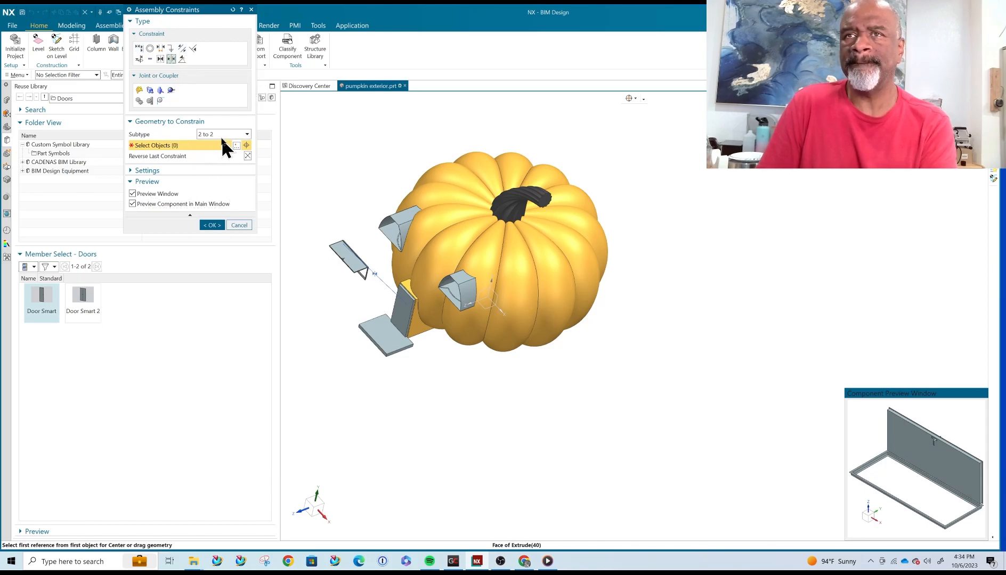
pyautogui.scroll(5, 337, 236)
pyautogui.moveTo(337, 236); pyautogui.dragTo(365, 313, button='middle')
pyautogui.scroll(6, 323, 184)
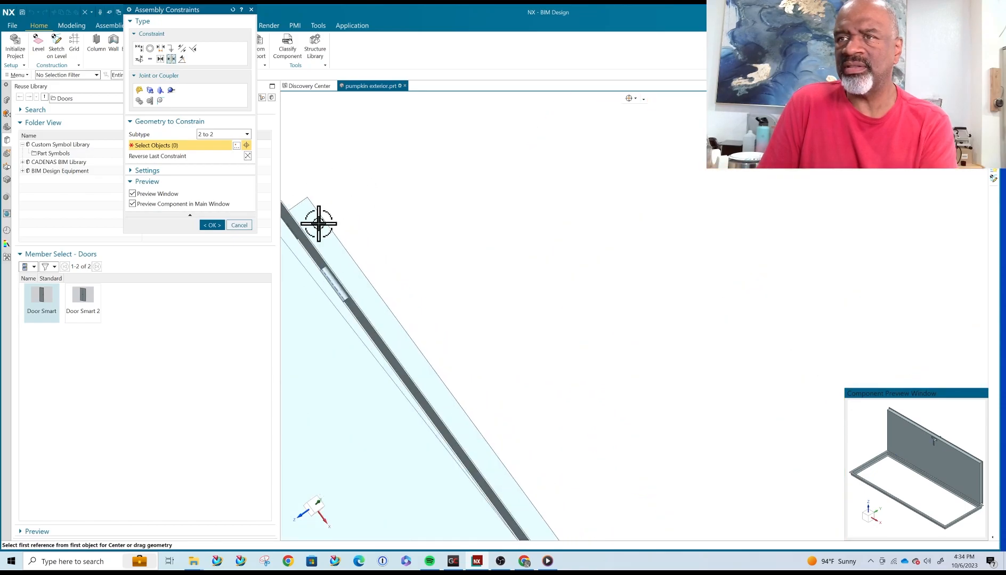
pyautogui.click(315, 233)
pyautogui.scroll(-5, 526, 232)
pyautogui.moveTo(447, 194); pyautogui.dragTo(575, 207, button='middle')
pyautogui.scroll(5, 579, 296)
pyautogui.click(568, 206)
pyautogui.scroll(-5, 509, 202)
pyautogui.moveTo(498, 202); pyautogui.dragTo(610, 198, button='middle')
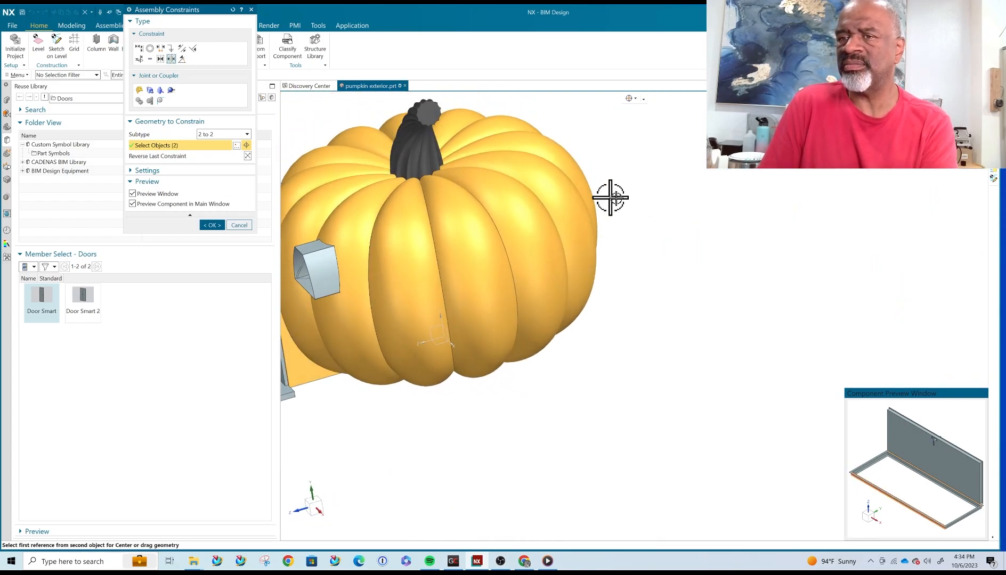
pyautogui.scroll(-3, 611, 202)
pyautogui.scroll(6, 503, 242)
pyautogui.click(490, 246)
pyautogui.scroll(-4, 384, 269)
pyautogui.moveTo(384, 270); pyautogui.dragTo(784, 227, button='middle')
pyautogui.scroll(5, 778, 234)
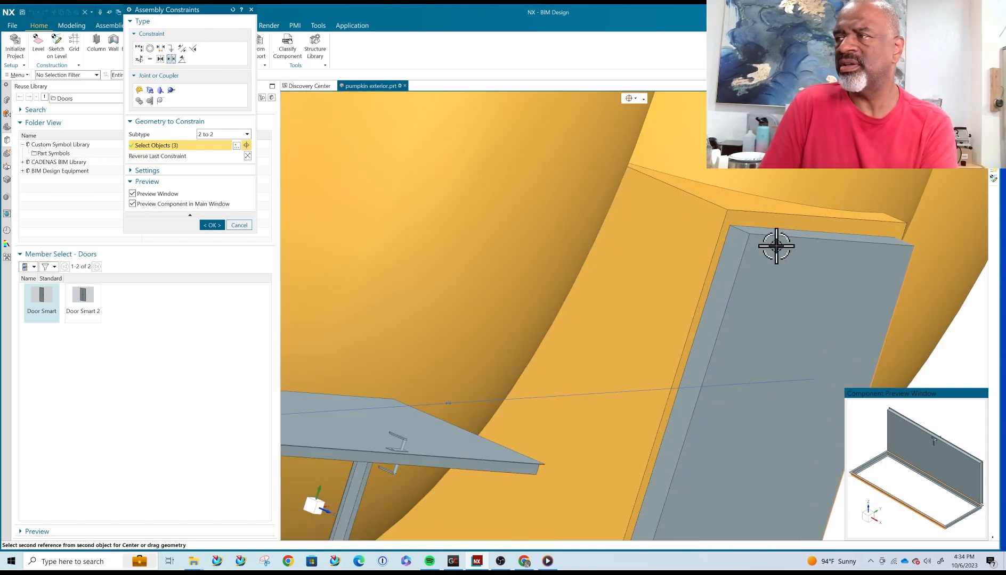
pyautogui.click(728, 260)
pyautogui.scroll(-4, 444, 166)
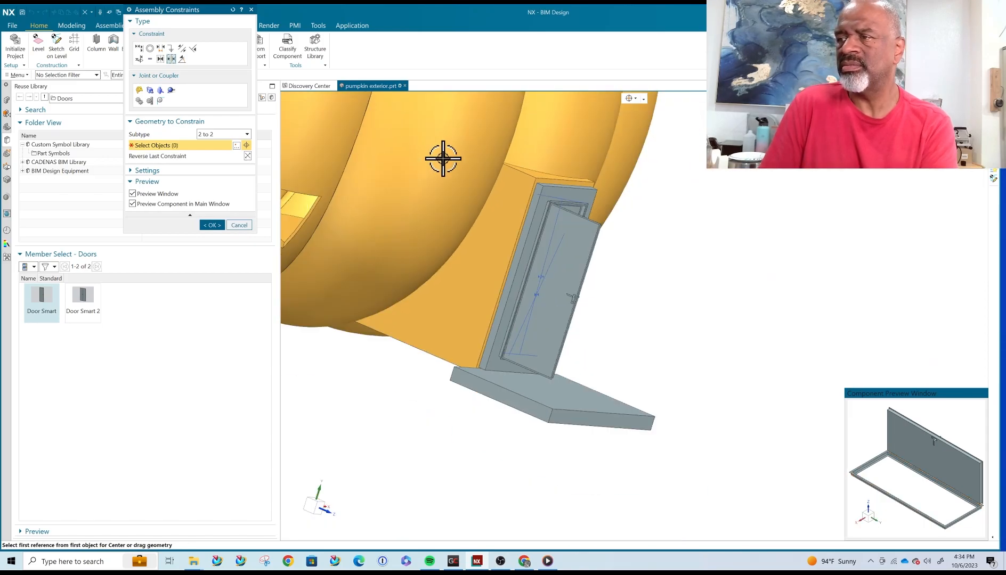
# - Move the door component upward, seat its frame's underside on the front step's top face with a Touch constraint, and accept the constraints
pyautogui.scroll(-2, 442, 158)
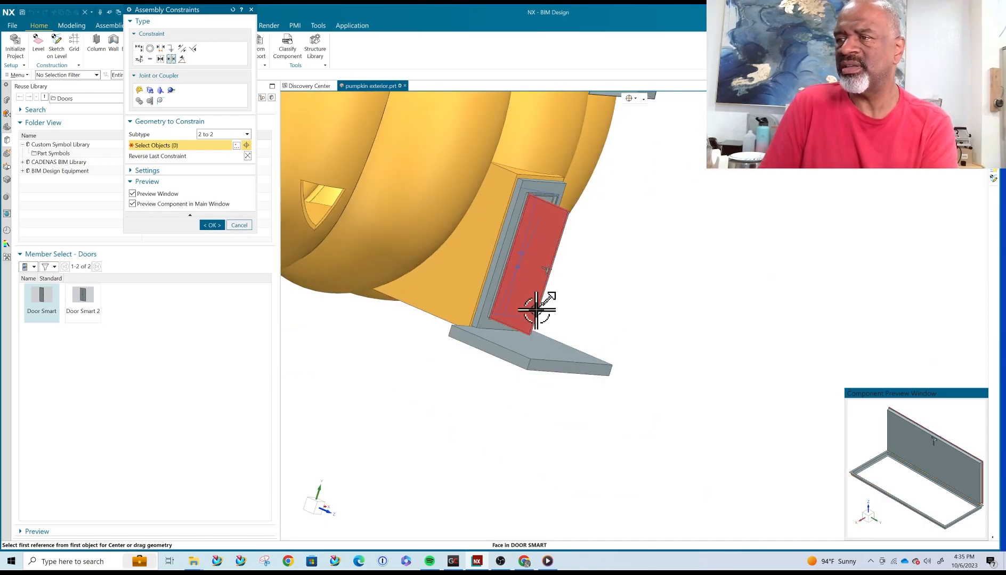
pyautogui.moveTo(539, 276); pyautogui.dragTo(552, 214)
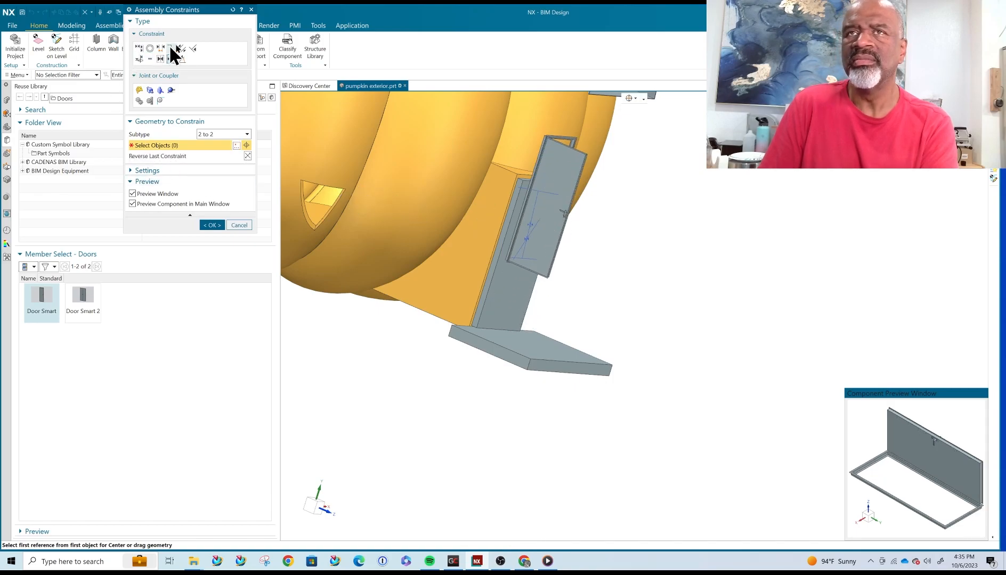
pyautogui.click(139, 47)
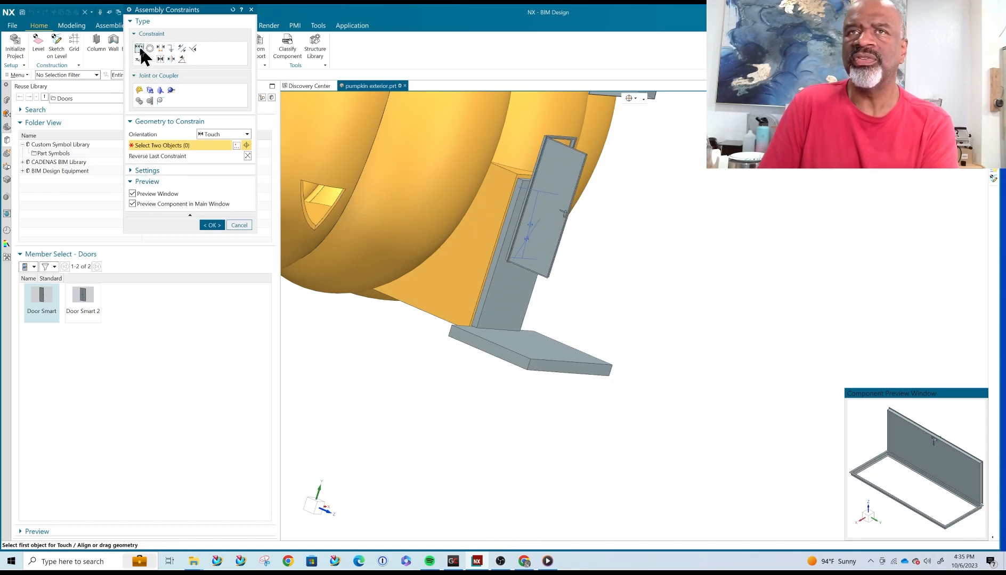
pyautogui.click(545, 350)
pyautogui.moveTo(626, 323); pyautogui.dragTo(495, 222, button='middle')
pyautogui.scroll(6, 635, 342)
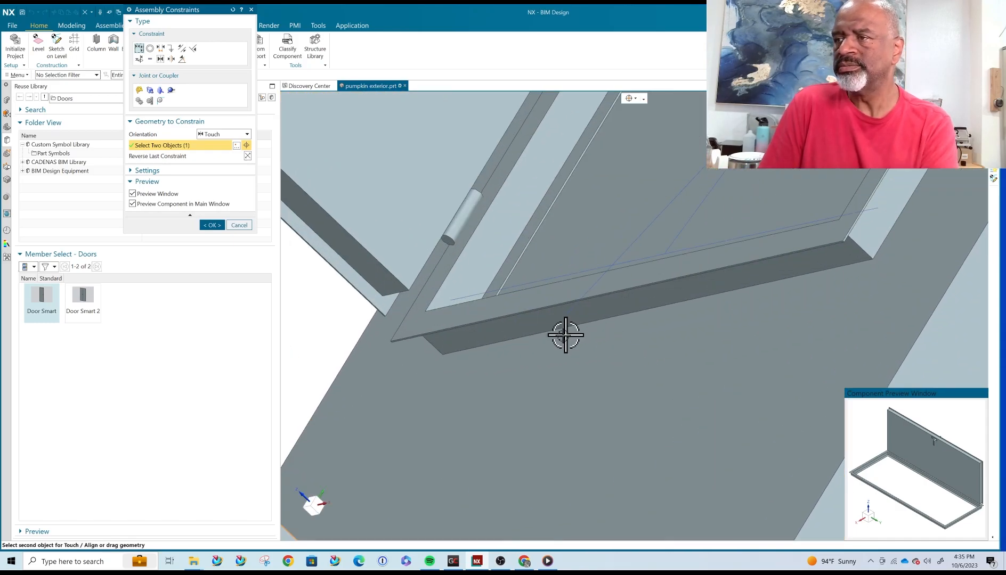
pyautogui.scroll(5, 482, 326)
pyautogui.click(460, 315)
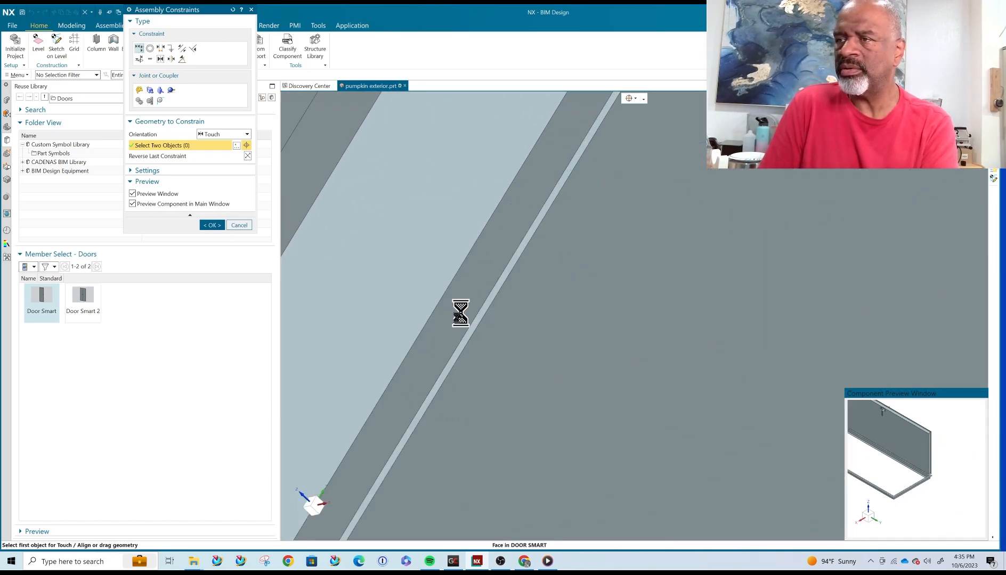
pyautogui.click(207, 225)
pyautogui.scroll(-2, 499, 327)
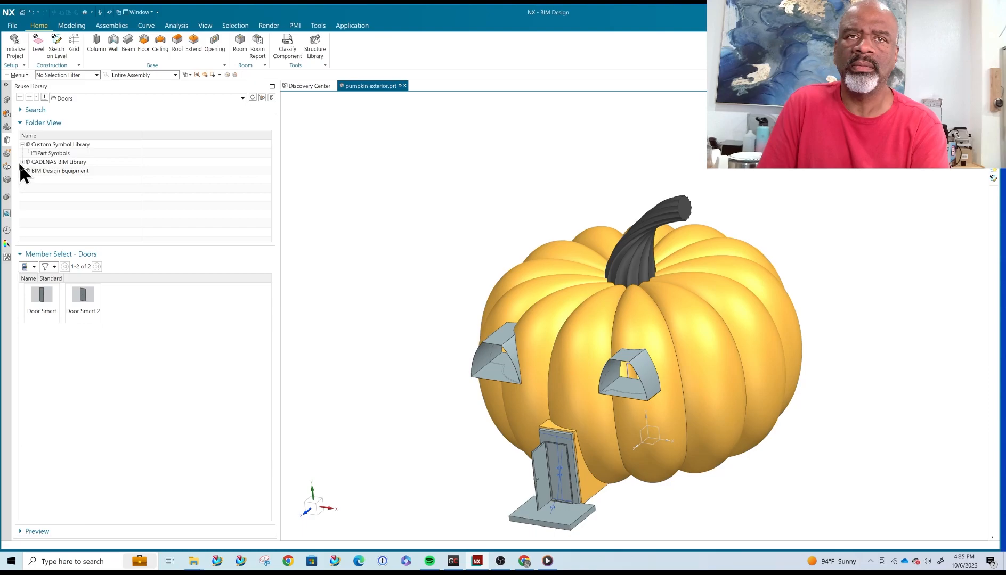
# - Add the Spiral Stair component from the BIM Stairs library with its handrail displayed, positioned by constraints
pyautogui.click(23, 171)
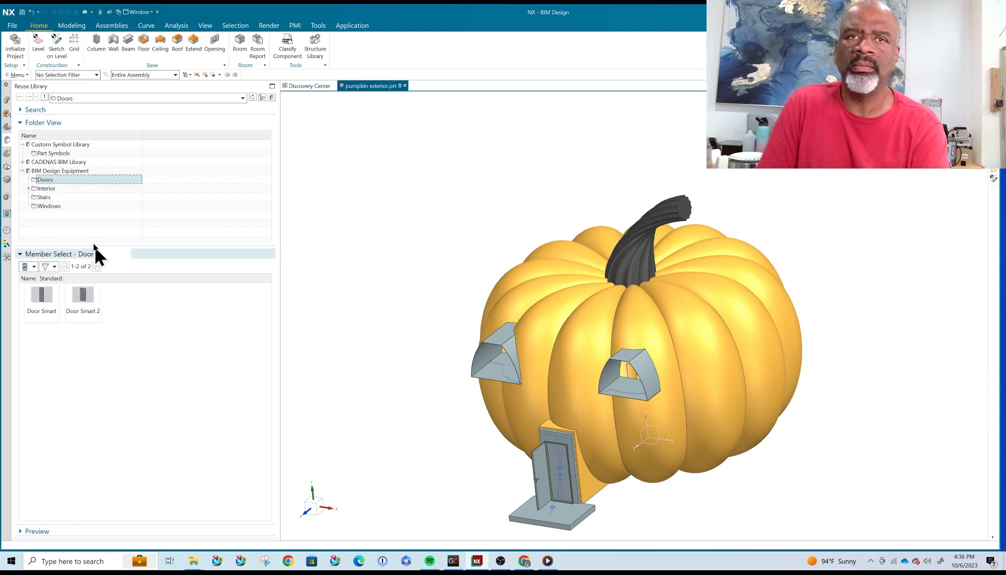
pyautogui.click(41, 197)
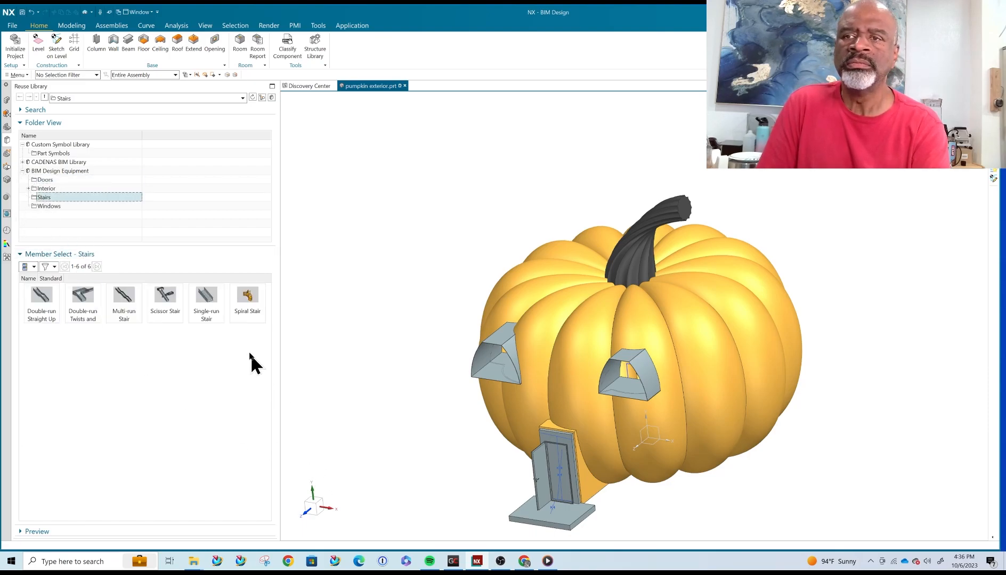
pyautogui.moveTo(244, 295); pyautogui.dragTo(380, 335)
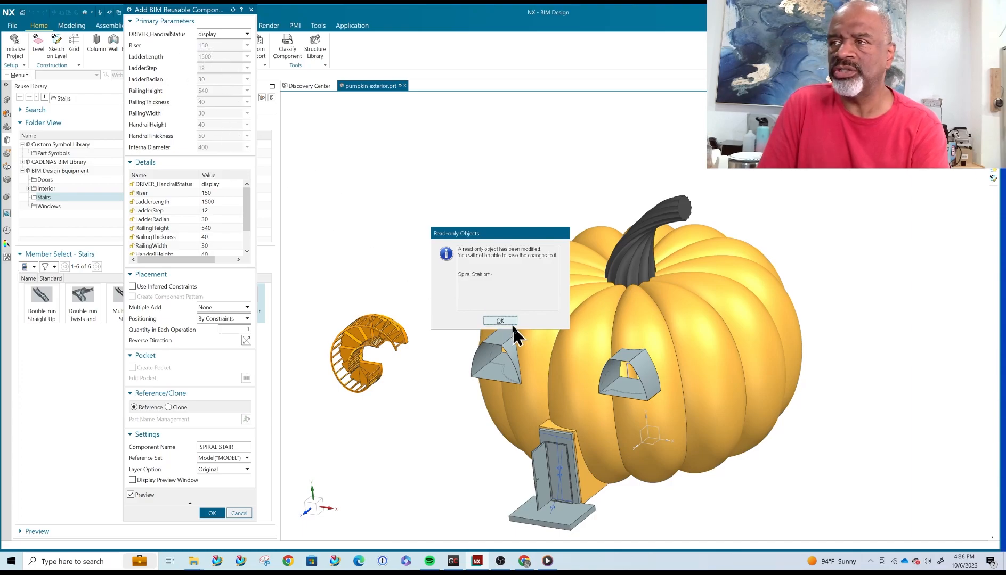
pyautogui.click(500, 320)
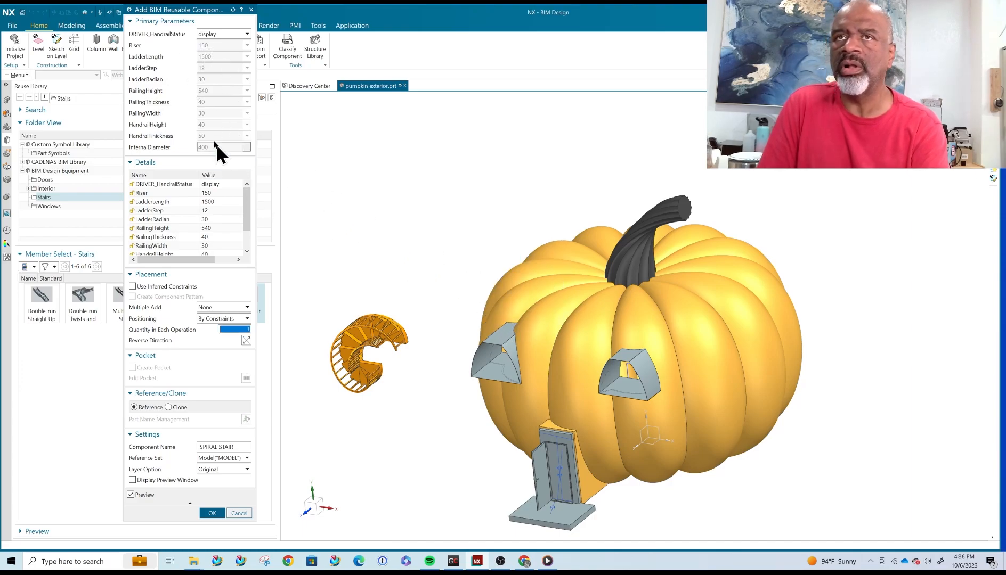
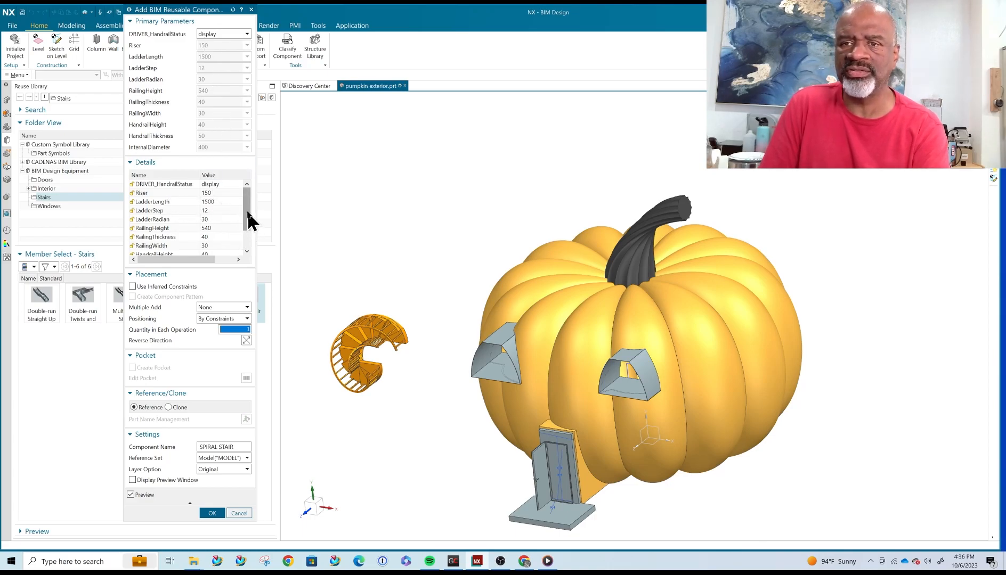
pyautogui.click(209, 512)
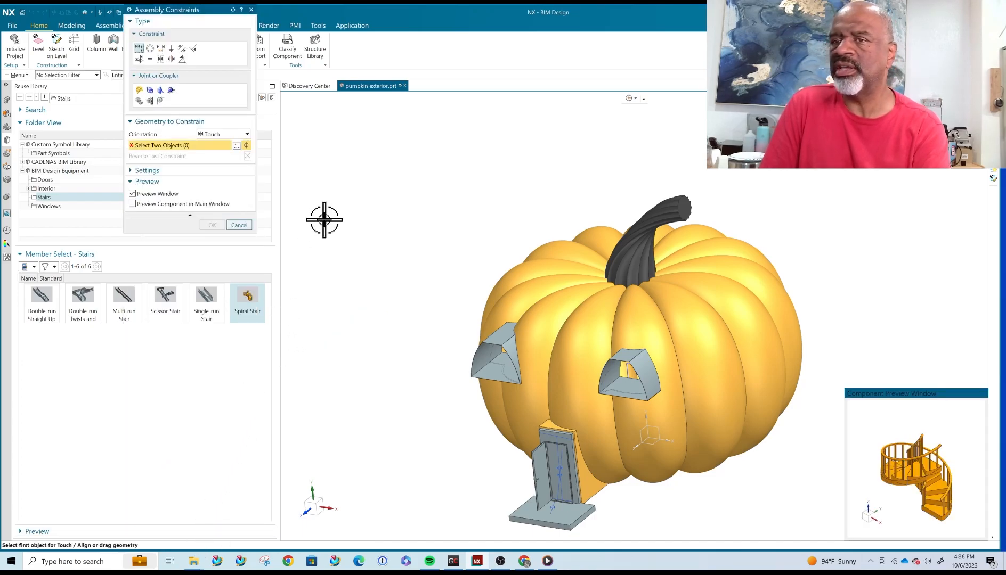
# - Preview the spiral stair in the model, apply a Touch constraint between it and the pumpkin's outer surface, and accept the placement
pyautogui.click(142, 203)
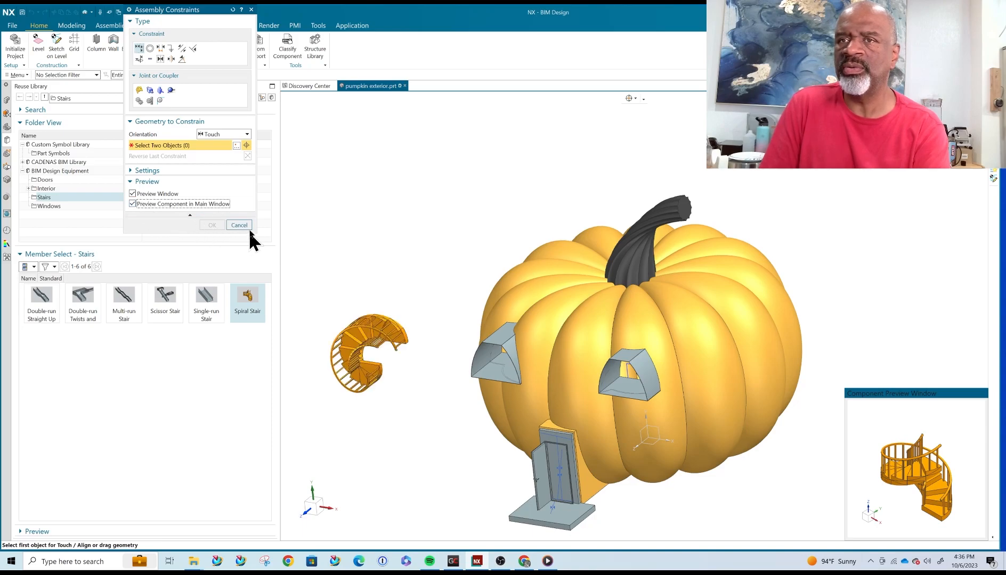
pyautogui.moveTo(404, 268); pyautogui.dragTo(367, 356, button='middle')
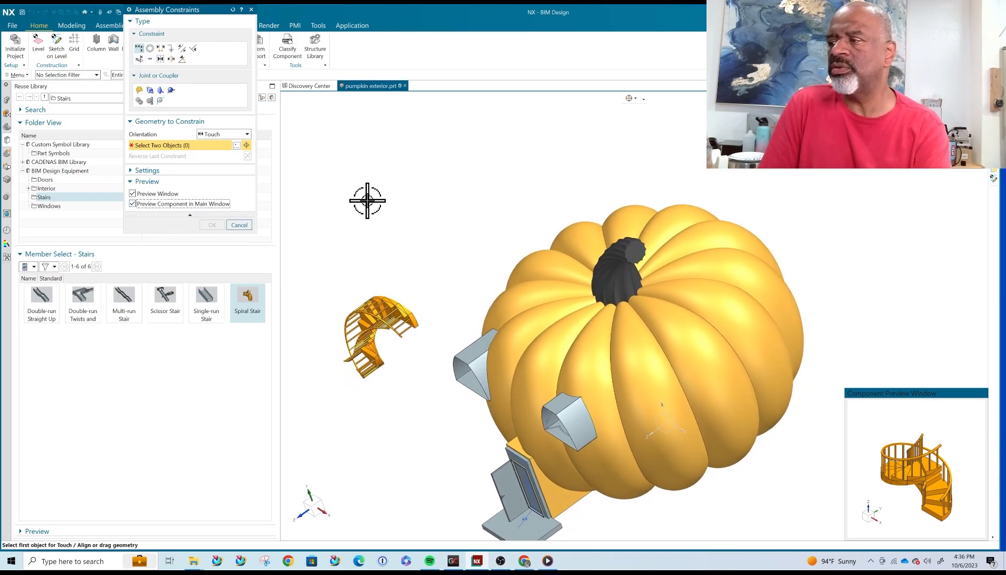
pyautogui.moveTo(405, 208); pyautogui.dragTo(470, 190, button='middle')
pyautogui.moveTo(355, 229); pyautogui.dragTo(265, 278, button='middle')
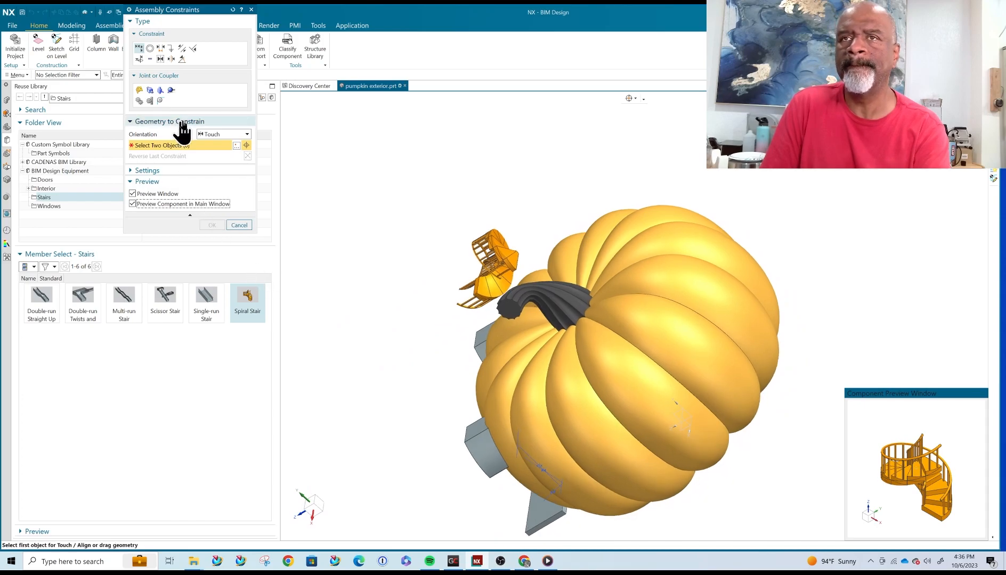
pyautogui.scroll(5, 498, 238)
pyautogui.click(461, 306)
pyautogui.scroll(-5, 497, 206)
pyautogui.moveTo(389, 326); pyautogui.dragTo(490, 274, button='middle')
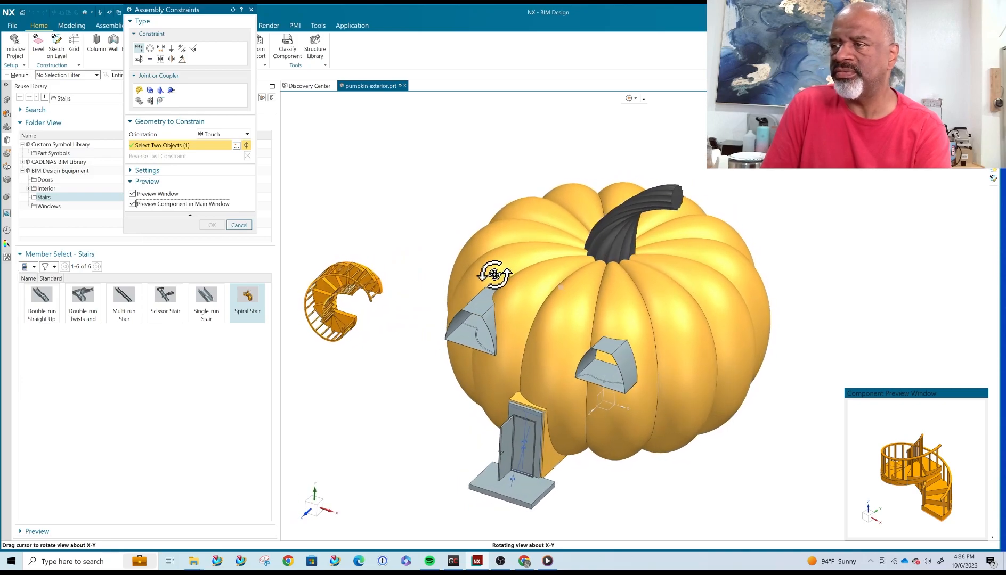
pyautogui.scroll(3, 604, 350)
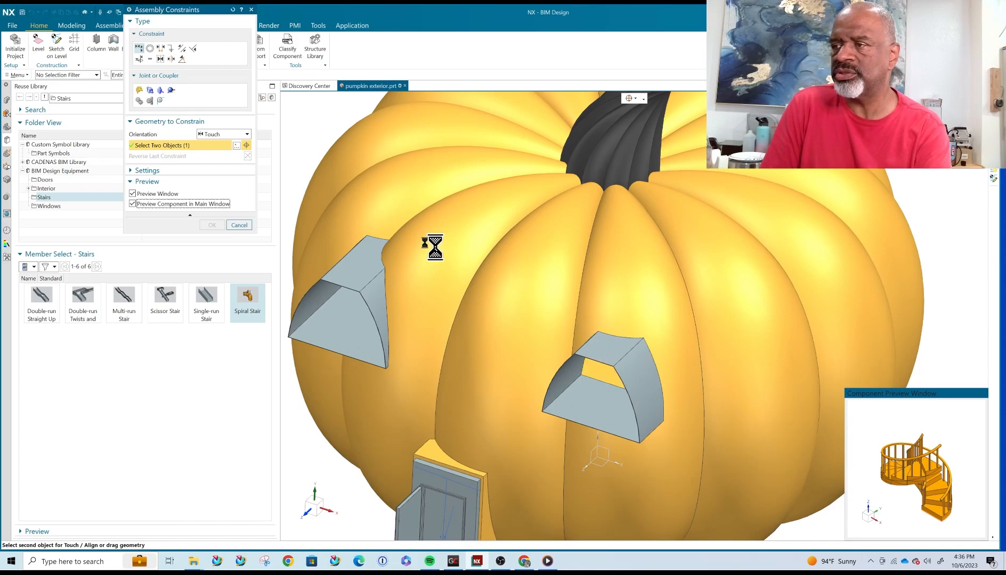
pyautogui.click(209, 228)
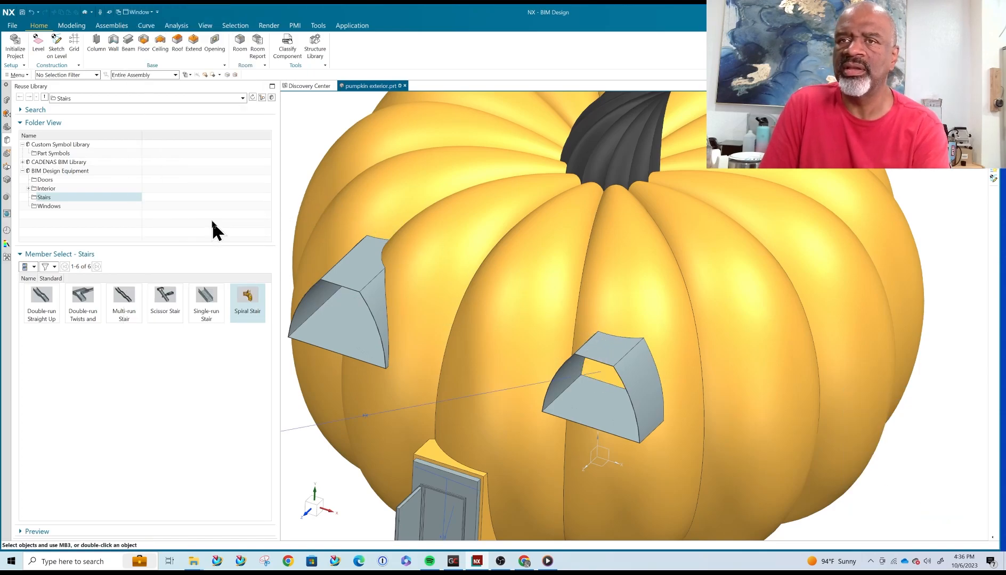
pyautogui.scroll(-3, 476, 257)
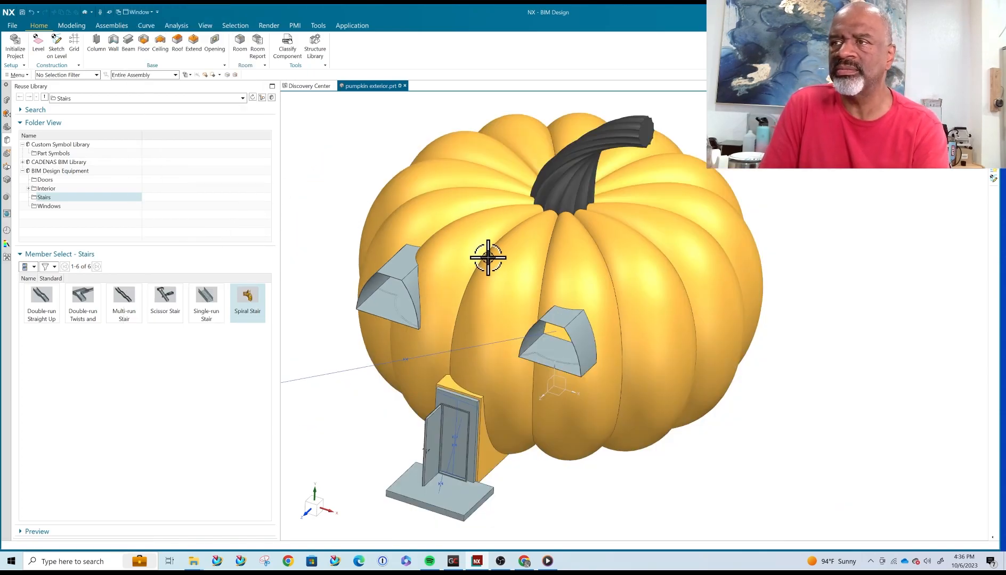
pyautogui.scroll(-2, 488, 258)
pyautogui.scroll(-2, 379, 163)
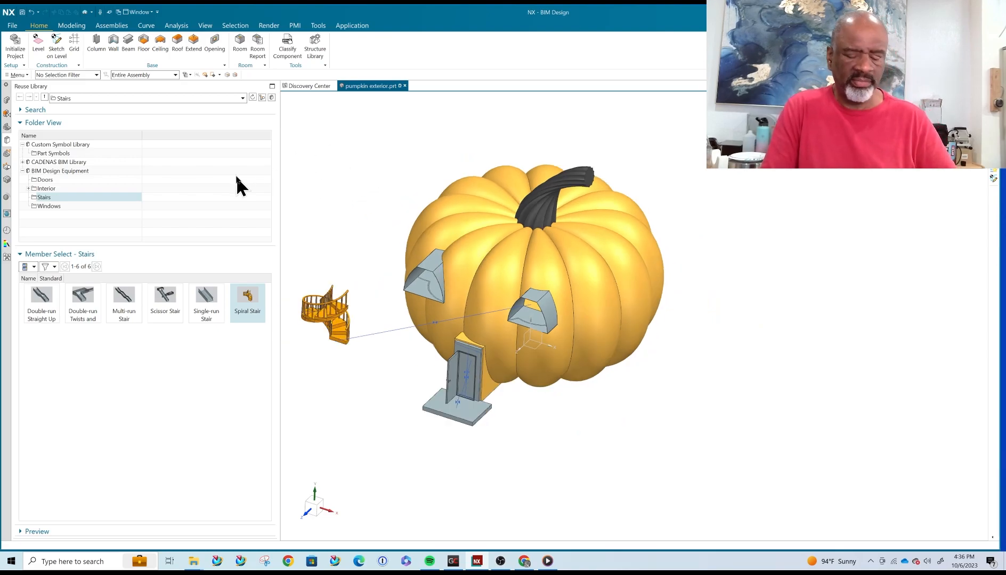
# - Switch the pumpkin exterior part to the Modeling application
pyautogui.hotkey('ctrl', 'm')
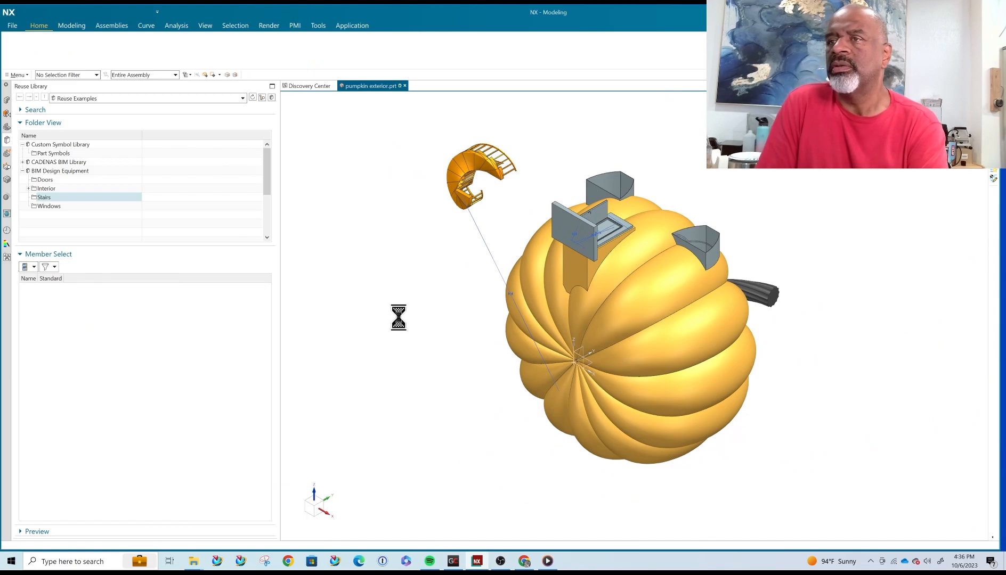
pyautogui.moveTo(397, 314); pyautogui.dragTo(565, 358, button='middle')
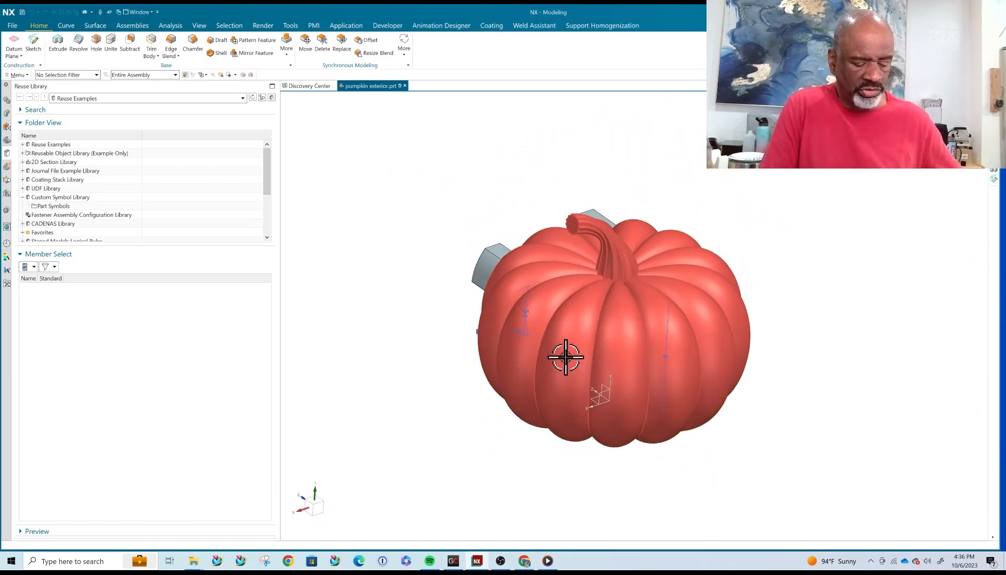
# - Create a one-plane view section through the pumpkin at a 30.77 in offset to open up its interior
pyautogui.hotkey('ctrl', 'h')
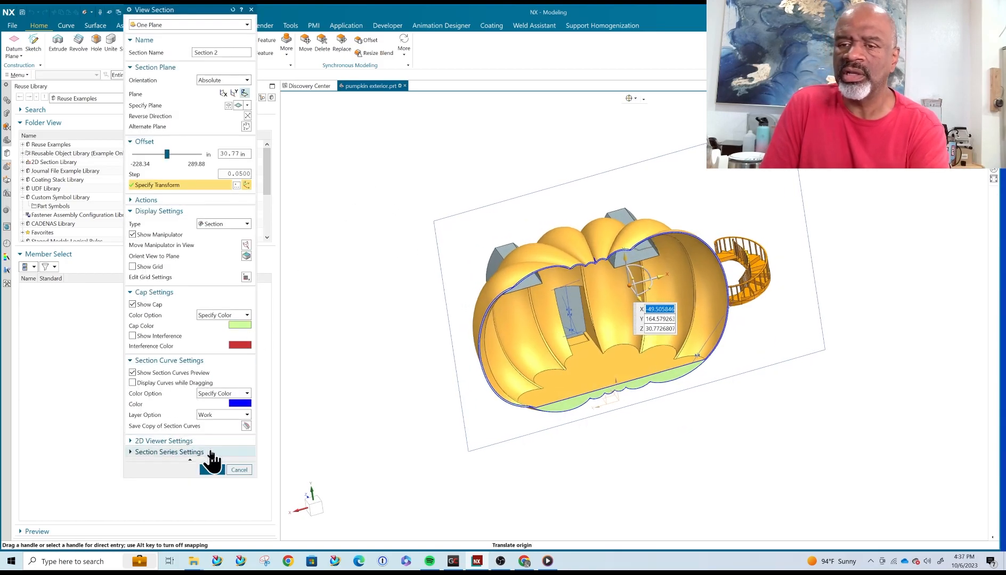
pyautogui.click(212, 470)
pyautogui.moveTo(410, 235); pyautogui.dragTo(452, 251, button='middle')
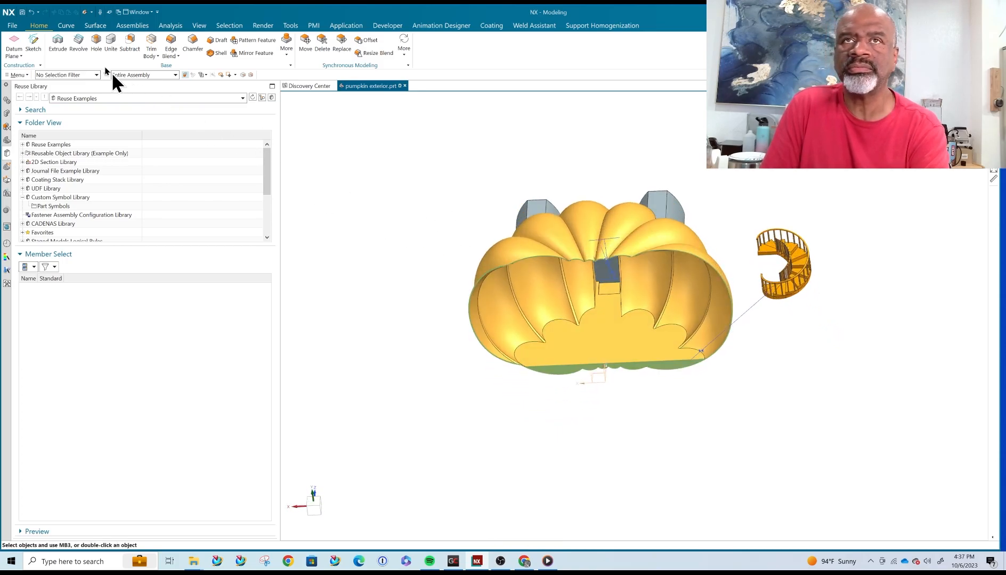
# - Move the Spiral Stair component with dynamic motion from outside the pumpkin to the middle of the interior floor, near the doorway
pyautogui.click(133, 27)
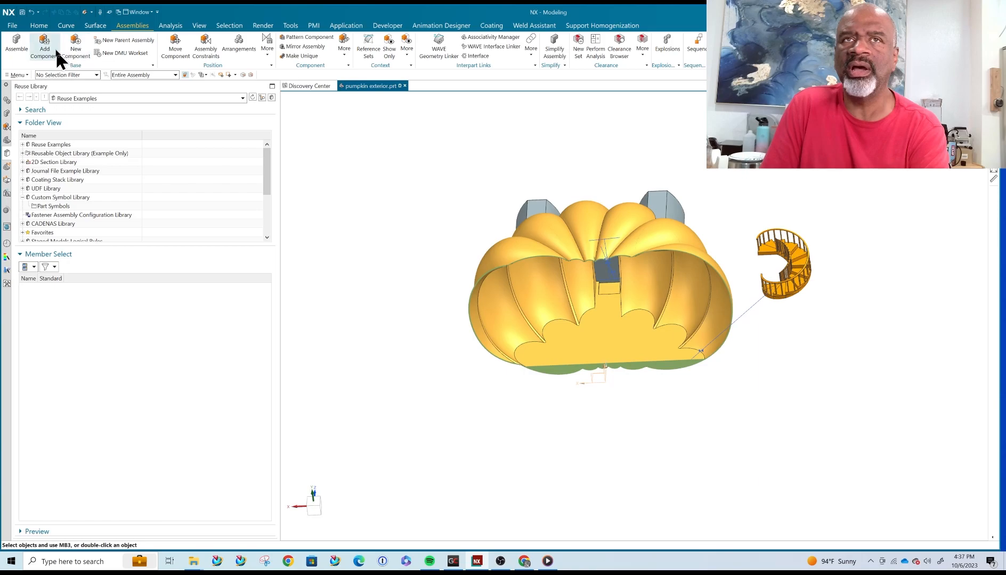
pyautogui.click(782, 237)
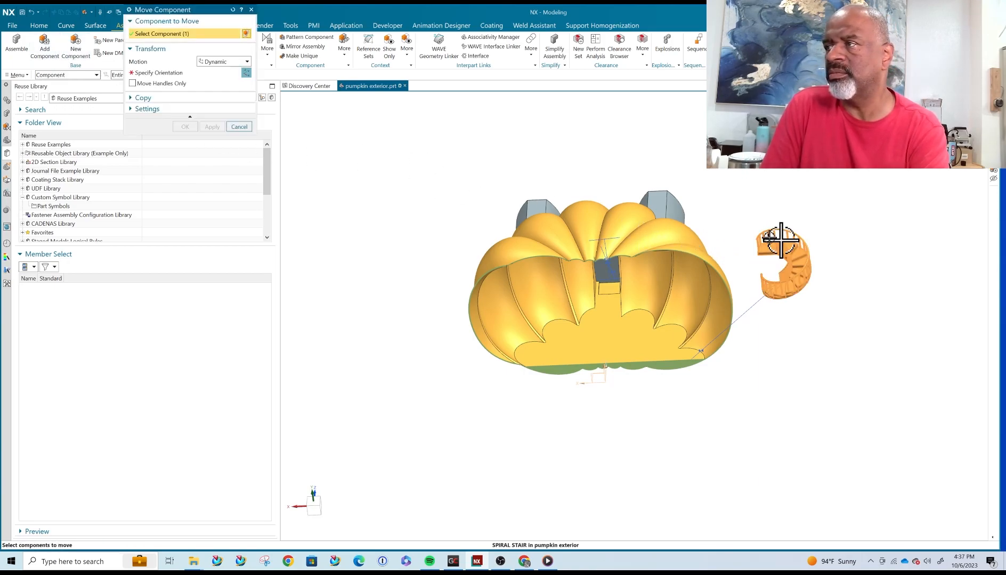
pyautogui.click(148, 73)
pyautogui.scroll(3, 790, 364)
pyautogui.moveTo(746, 176); pyautogui.dragTo(454, 307)
pyautogui.moveTo(558, 256)
pyautogui.mouseDown(button='middle')
pyautogui.moveTo(533, 276)
pyautogui.moveTo(514, 234)
pyautogui.moveTo(601, 236)
pyautogui.moveTo(544, 247)
pyautogui.moveTo(557, 243)
pyautogui.moveTo(564, 259)
pyautogui.moveTo(548, 270)
pyautogui.mouseUp(button='middle')
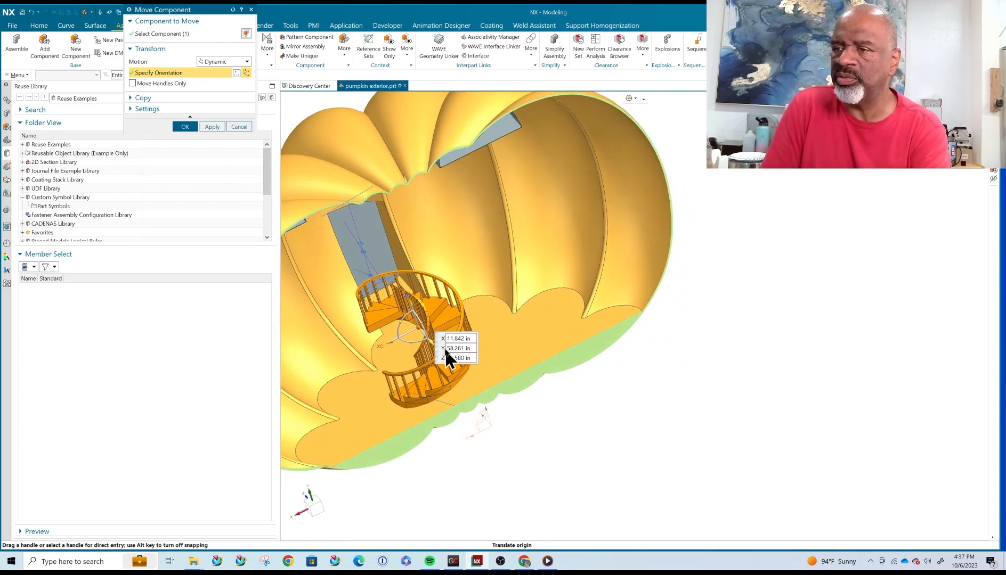
pyautogui.moveTo(389, 342); pyautogui.dragTo(460, 352)
pyautogui.click(184, 127)
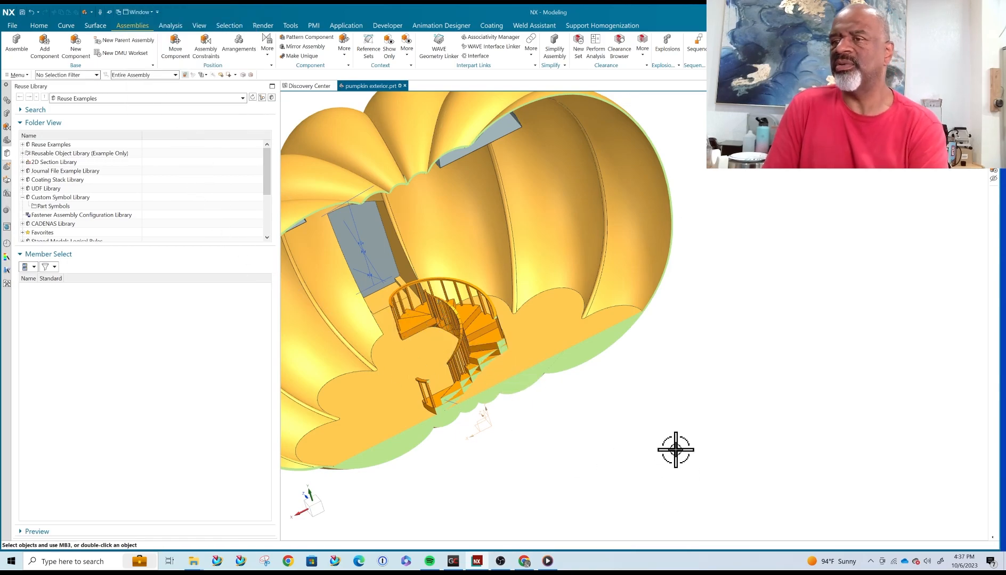
pyautogui.moveTo(592, 458); pyautogui.dragTo(556, 431, button='middle')
pyautogui.moveTo(558, 432)
pyautogui.mouseDown(button='middle')
pyautogui.moveTo(576, 436)
pyautogui.moveTo(546, 423)
pyautogui.moveTo(557, 440)
pyautogui.mouseUp(button='middle')
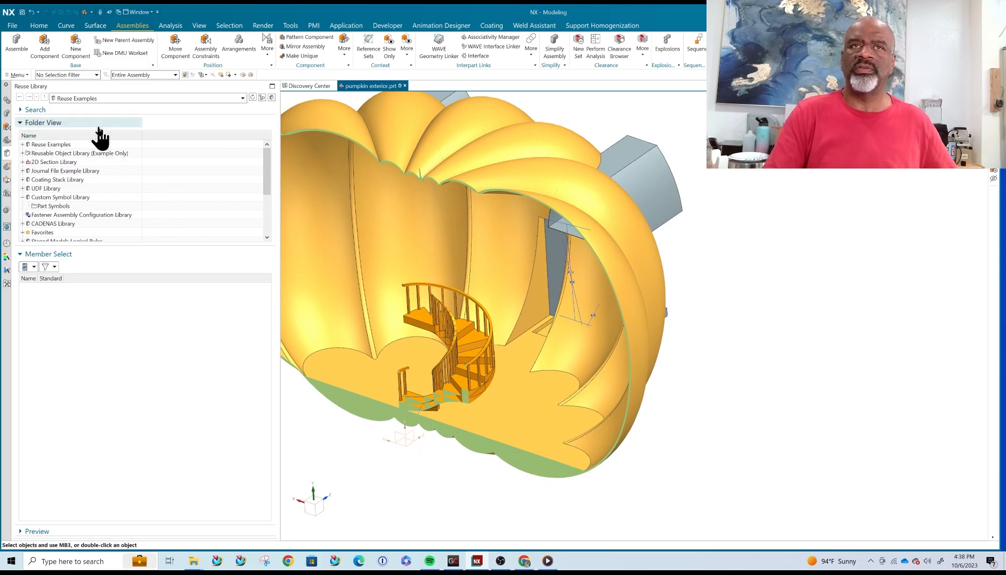
# - Copy the top face of the spiral stair's uppermost tread into the pumpkin exterior part with the WAVE Geometry Linker, non-associatively
pyautogui.moveTo(220, 13); pyautogui.dragTo(282, 23)
pyautogui.click(68, 119)
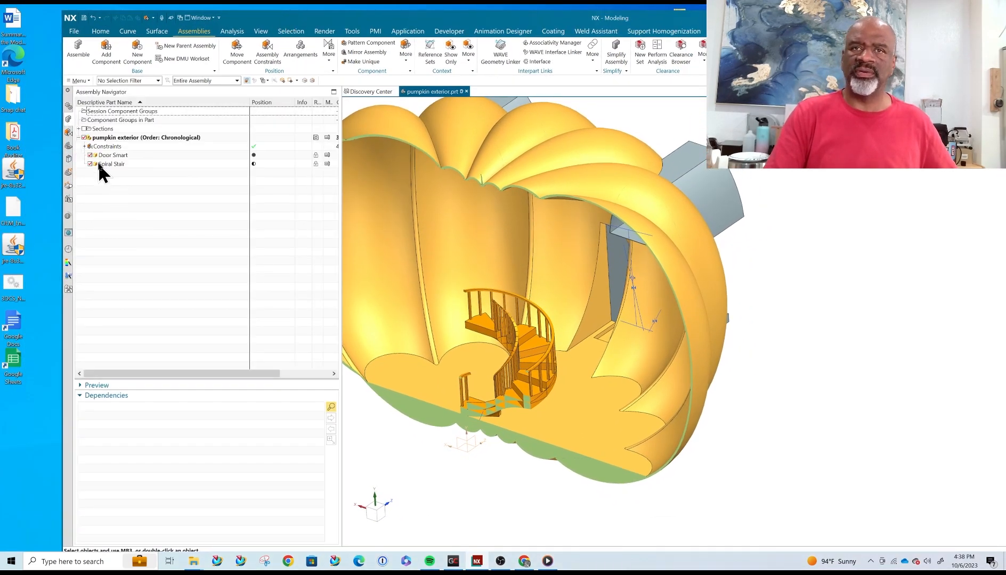
pyautogui.click(117, 137)
pyautogui.click(179, 210)
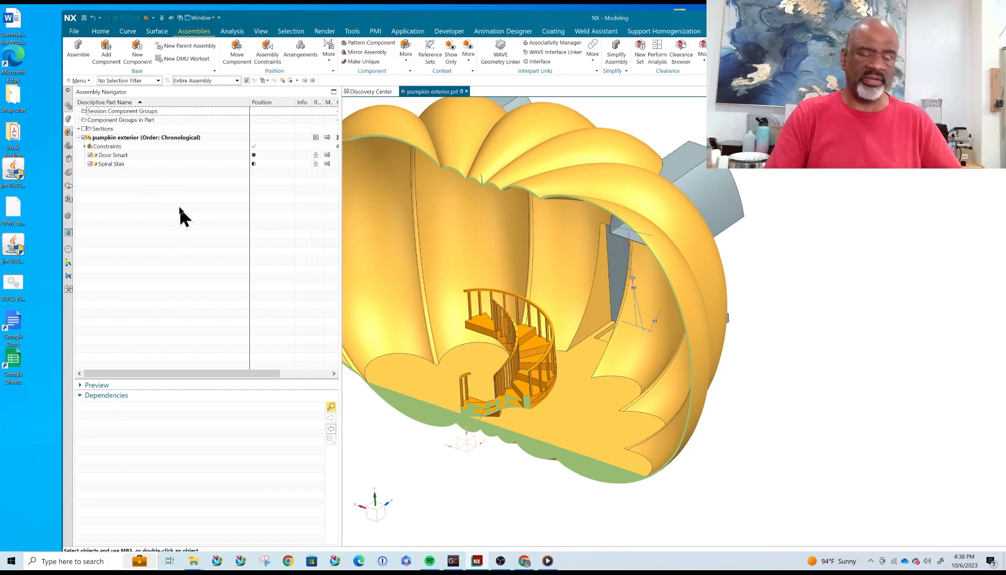
pyautogui.click(99, 32)
pyautogui.click(349, 52)
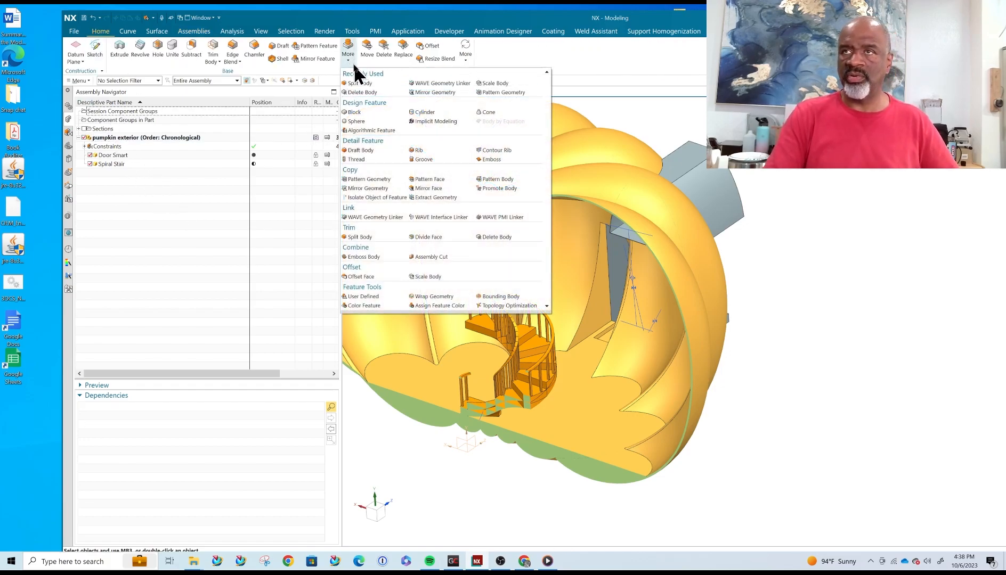
pyautogui.click(384, 219)
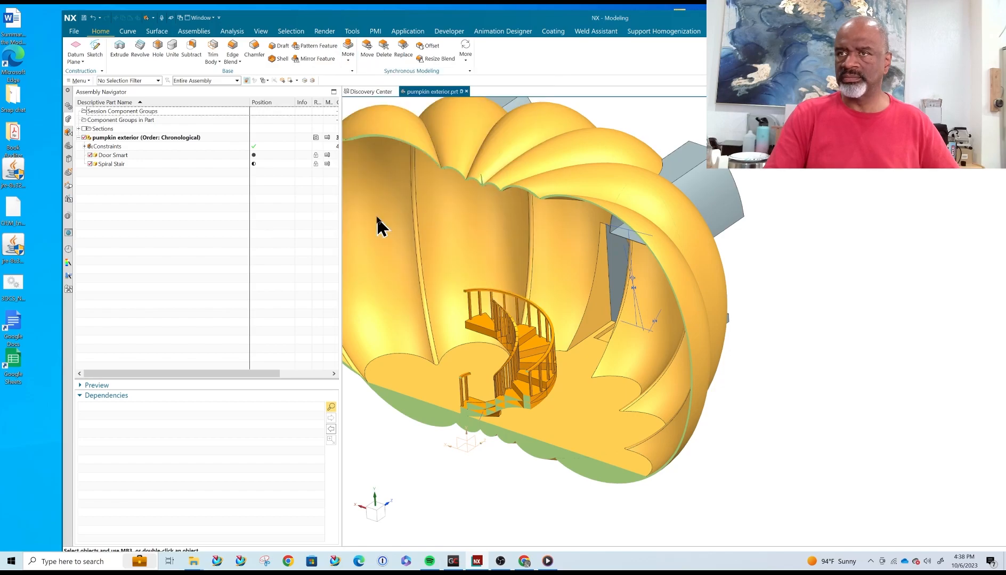
pyautogui.scroll(5, 458, 321)
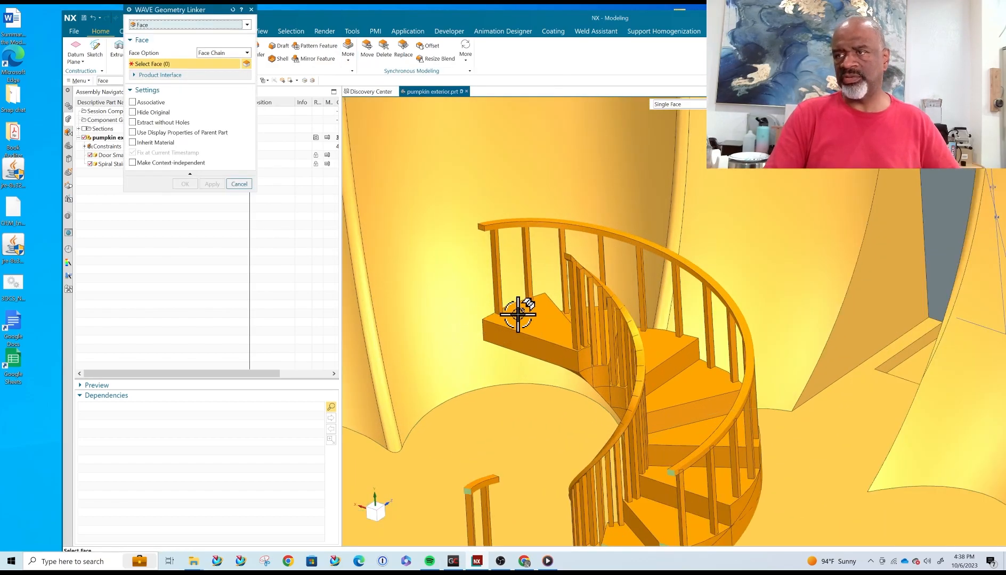
pyautogui.click(545, 307)
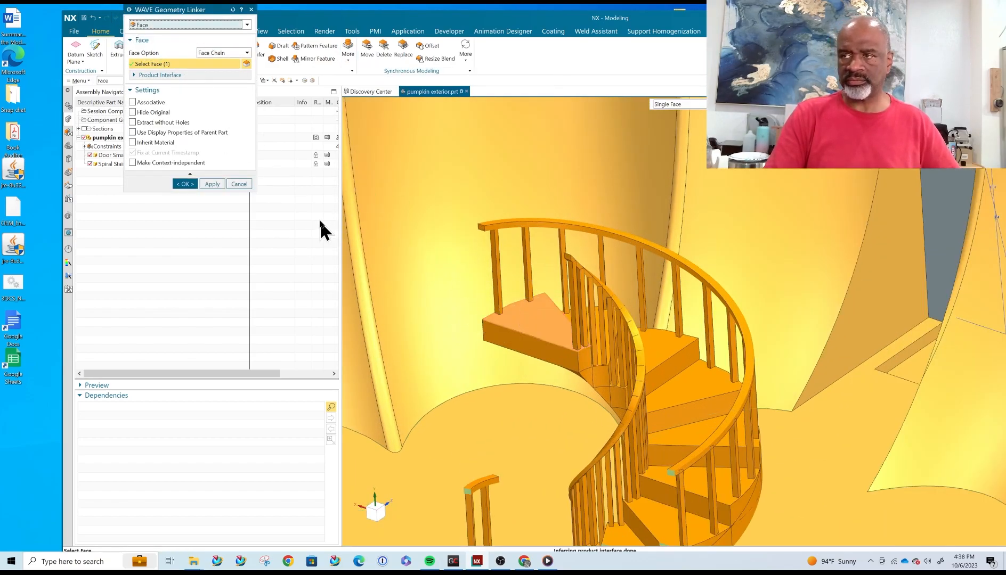
pyautogui.click(185, 183)
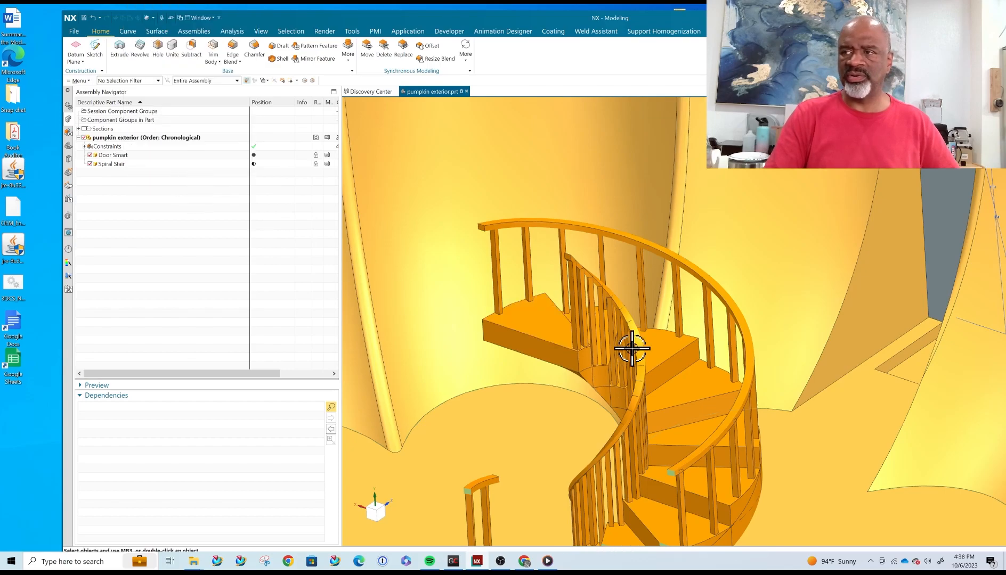
# - Hide the Door Smart and Spiral Stair components, leaving the linked tread face displayed
pyautogui.scroll(-5, 543, 307)
pyautogui.scroll(-1, 467, 260)
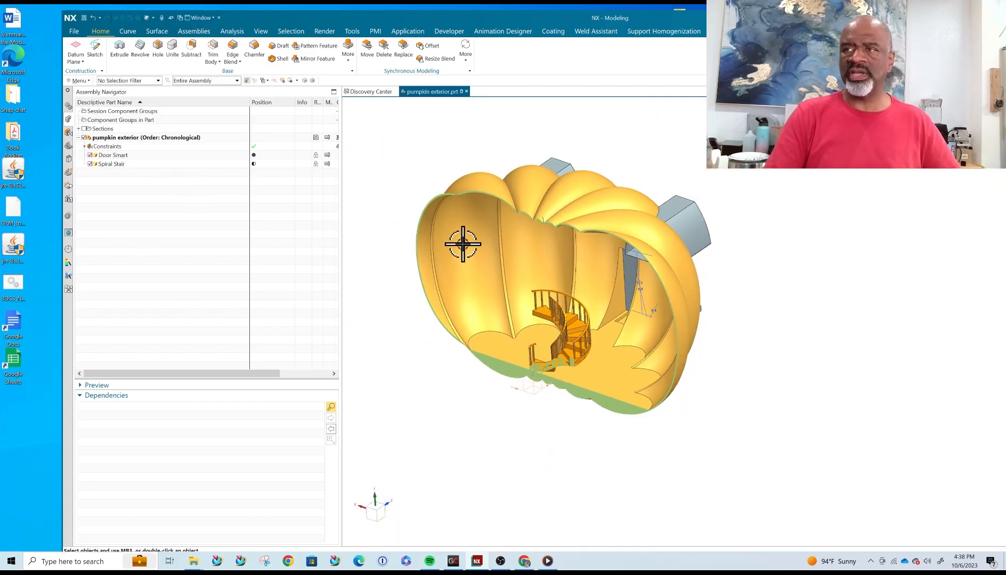
pyautogui.click(90, 155)
pyautogui.click(90, 163)
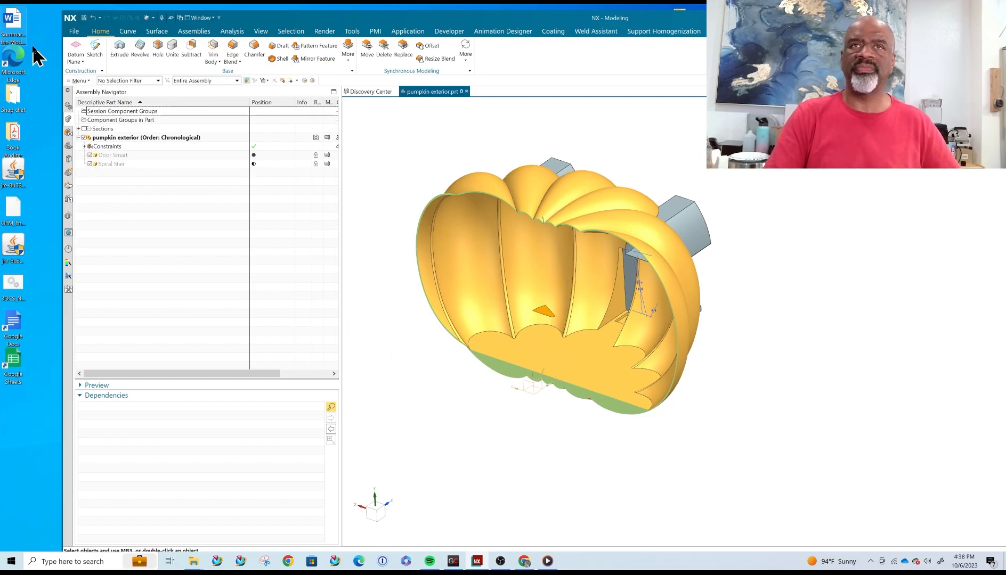
# - Create a sketch on the linked tread face inside the pumpkin
pyautogui.click(96, 49)
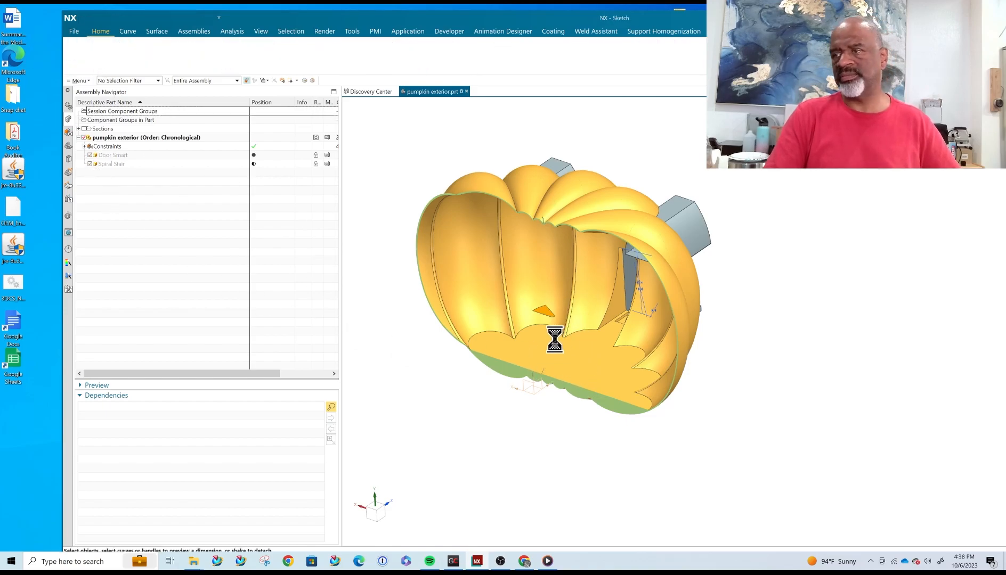
pyautogui.click(543, 308)
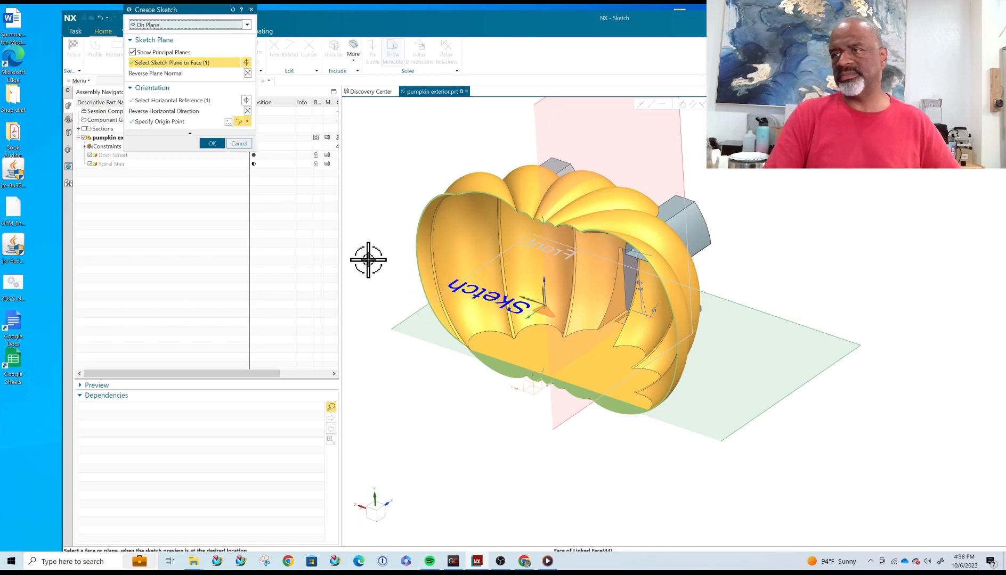
pyautogui.click(212, 144)
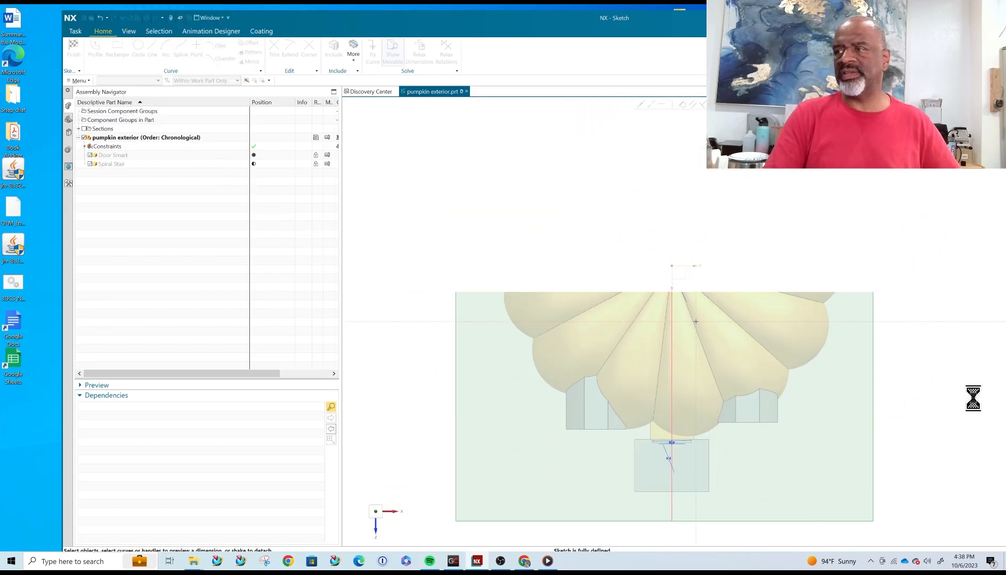
pyautogui.keyDown('shift'); pyautogui.moveTo(869, 299); pyautogui.dragTo(608, 270, button='middle'); pyautogui.keyUp('shift')
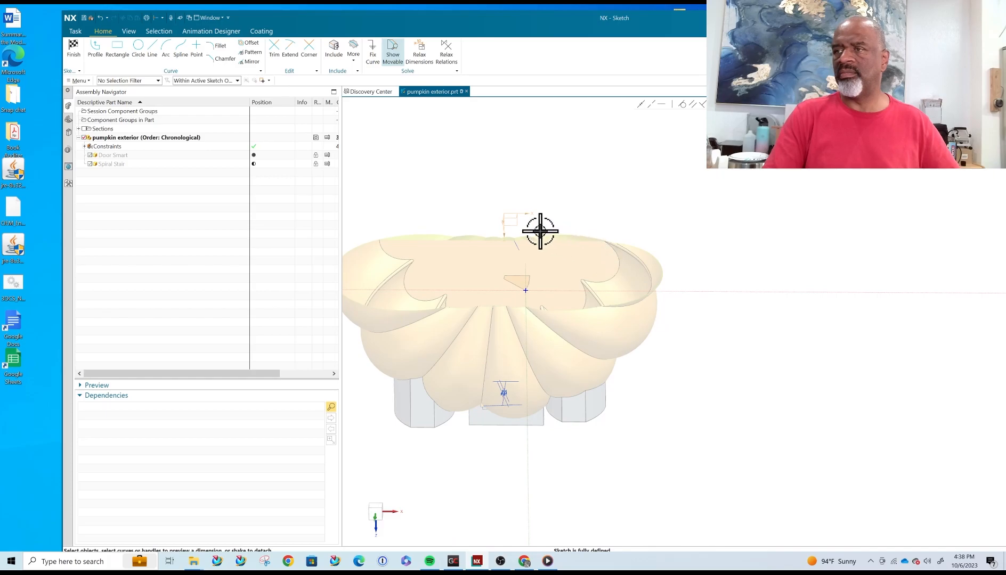
pyautogui.scroll(4, 538, 226)
# - Unclip Section 2 to check the whole pumpkin in the sketch view, and clip it again
pyautogui.click(129, 32)
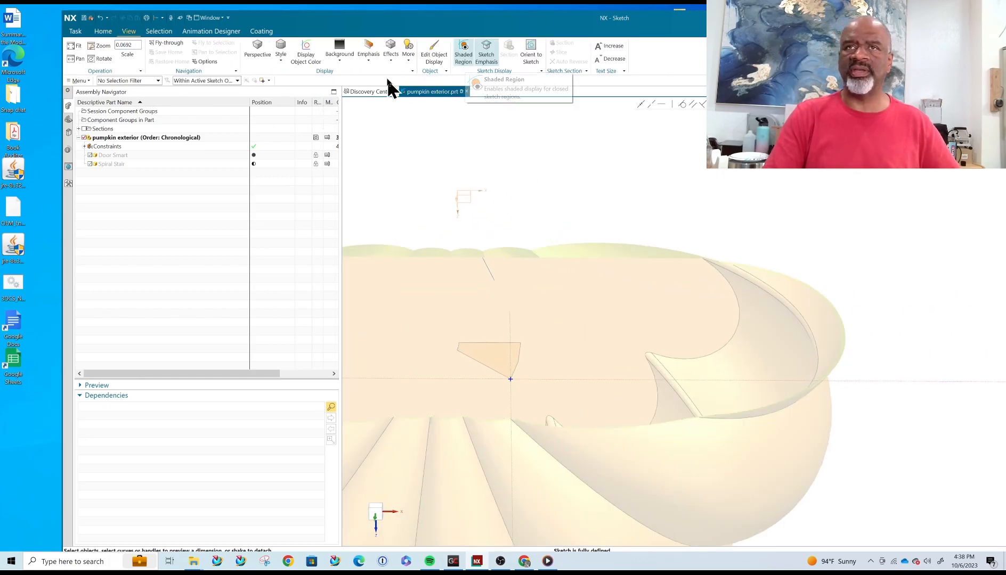
pyautogui.click(80, 129)
pyautogui.rightClick(109, 145)
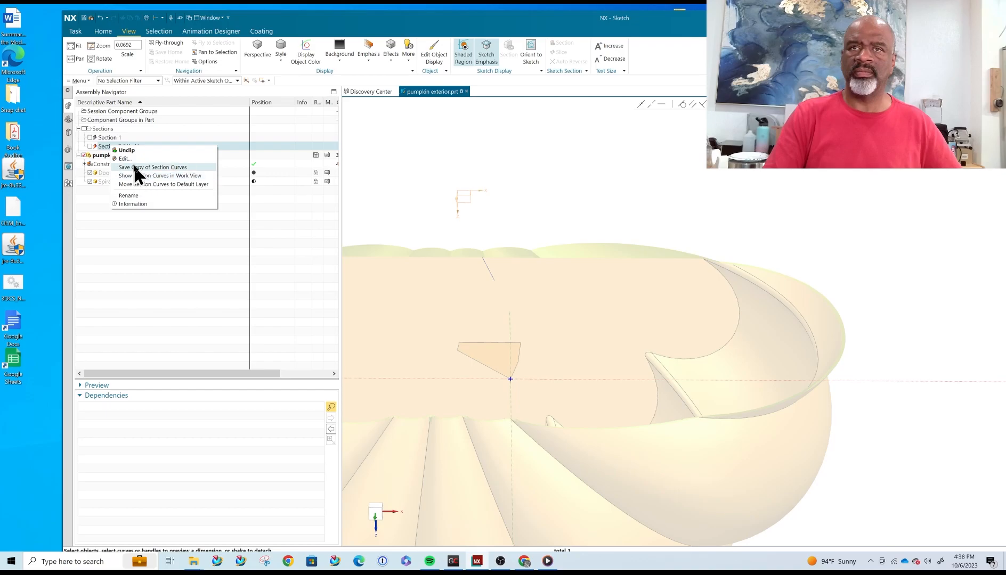
pyautogui.click(126, 150)
pyautogui.scroll(-5, 592, 371)
pyautogui.moveTo(586, 362); pyautogui.dragTo(604, 346, button='middle')
pyautogui.click(90, 146)
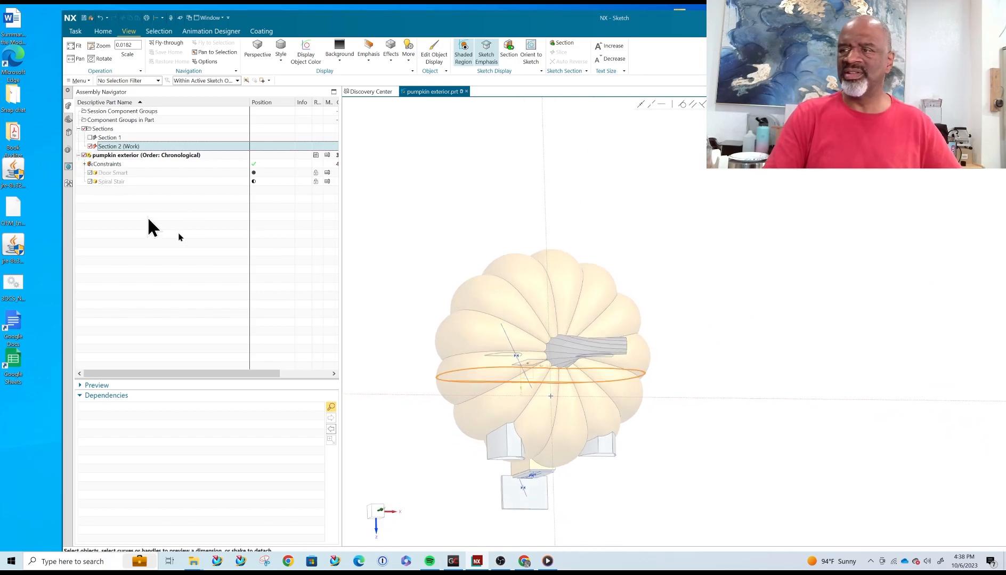
pyautogui.rightClick(116, 145)
pyautogui.click(131, 149)
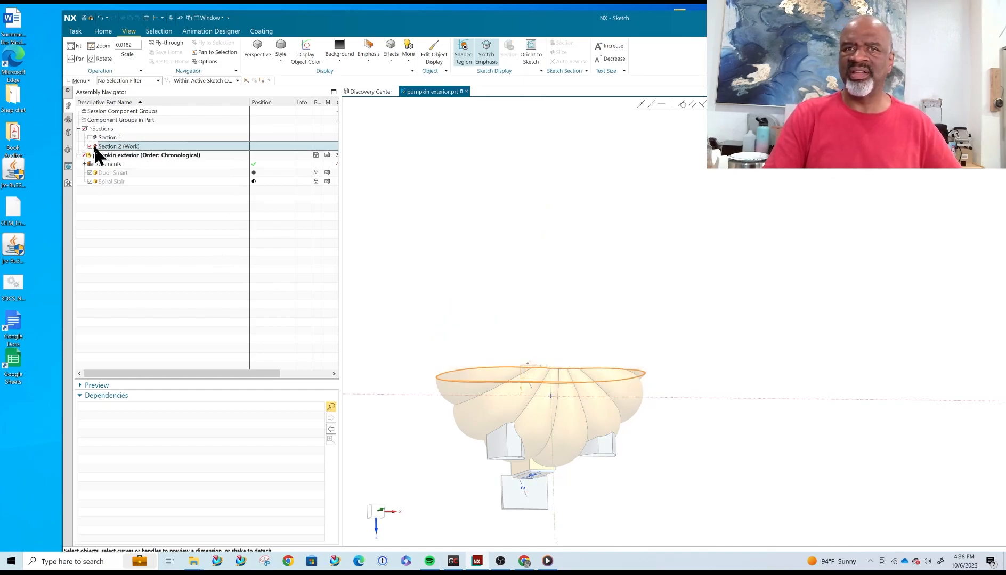
pyautogui.moveTo(654, 357); pyautogui.dragTo(643, 381, button='middle')
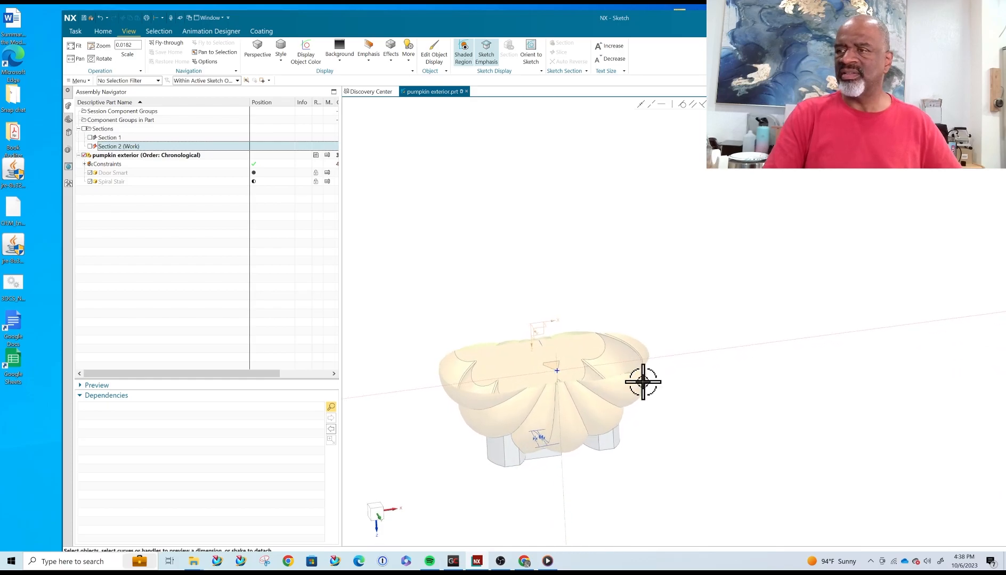
pyautogui.scroll(2, 634, 354)
pyautogui.scroll(2, 633, 354)
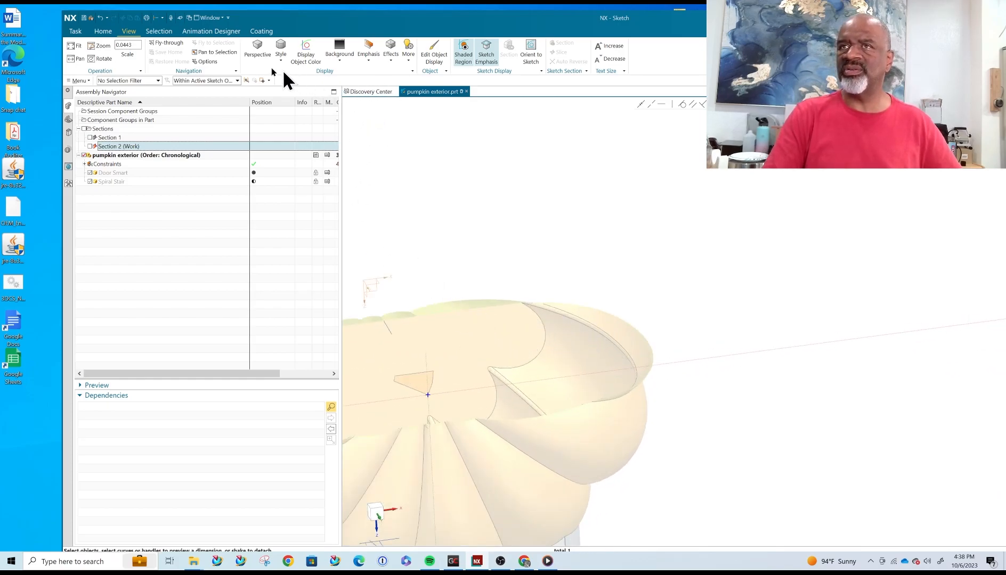
# - Include the edges of the linked tread face in the sketch as reference geometry
pyautogui.click(102, 32)
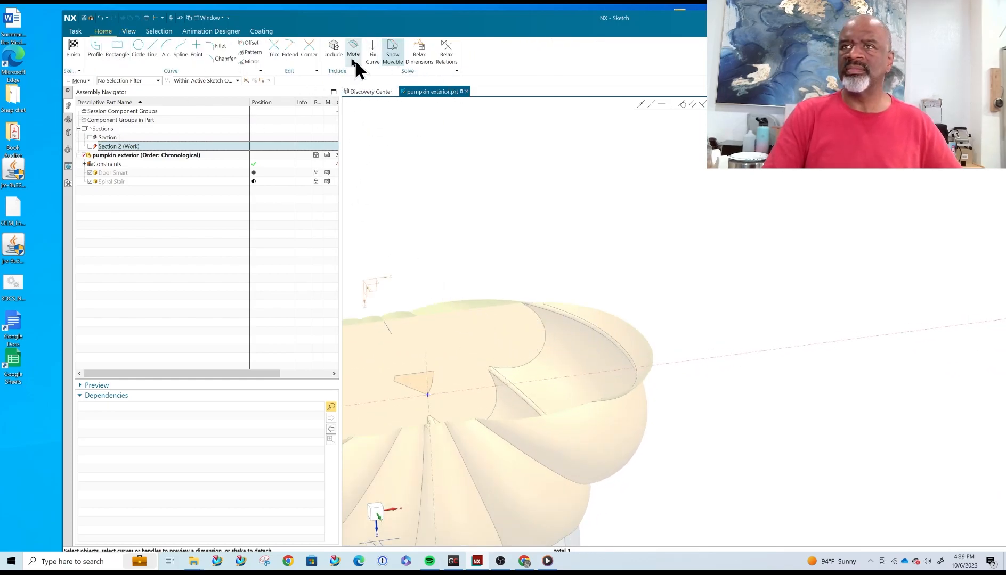
pyautogui.click(327, 46)
pyautogui.scroll(5, 448, 442)
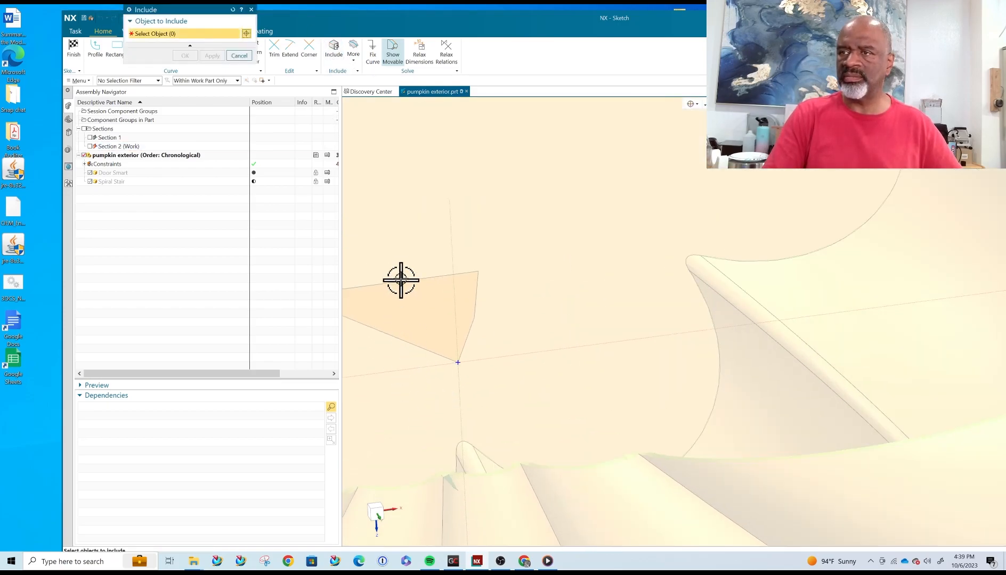
pyautogui.scroll(-1, 502, 319)
pyautogui.click(440, 318)
pyautogui.click(181, 55)
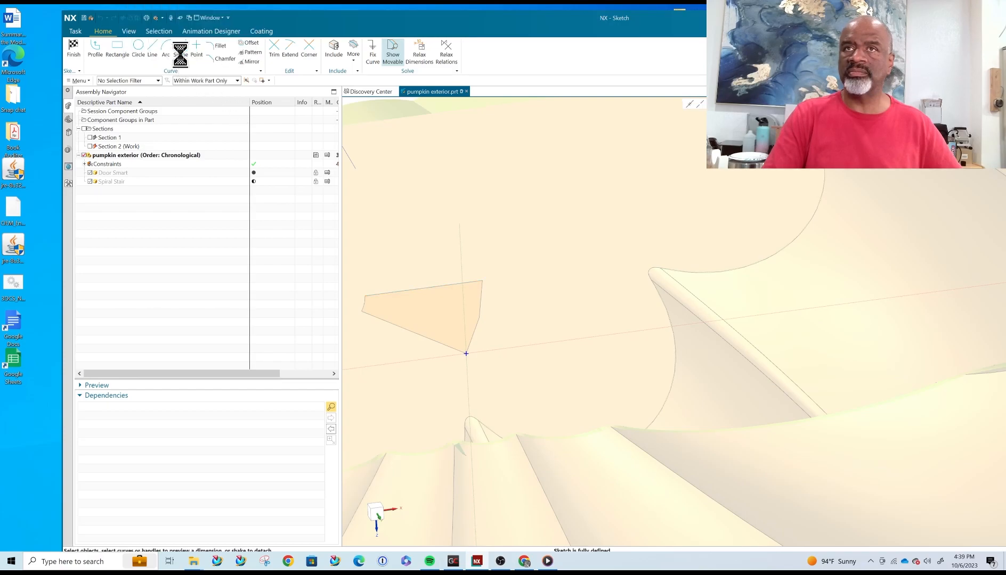
pyautogui.scroll(-3, 570, 316)
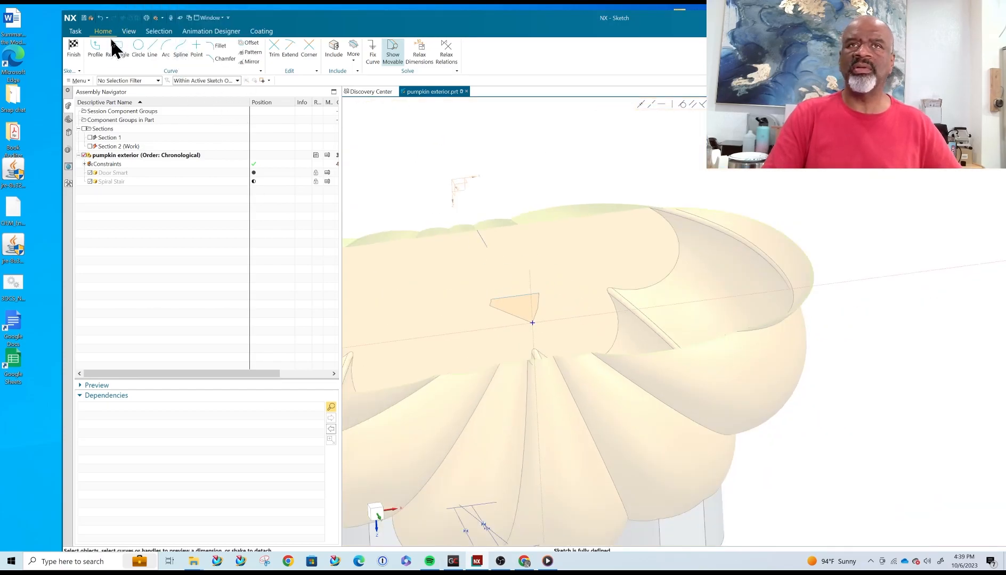
# - Sketch a long, narrow rectangle from the tread's outer corner across to the pumpkin's side wall, and finish the sketch
pyautogui.click(117, 49)
pyautogui.scroll(5, 527, 285)
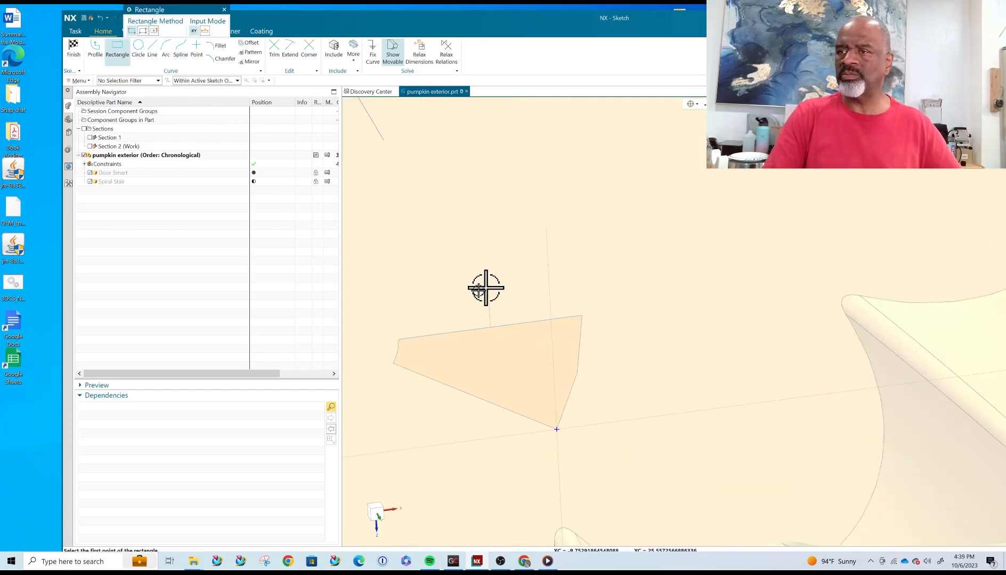
pyautogui.click(400, 339)
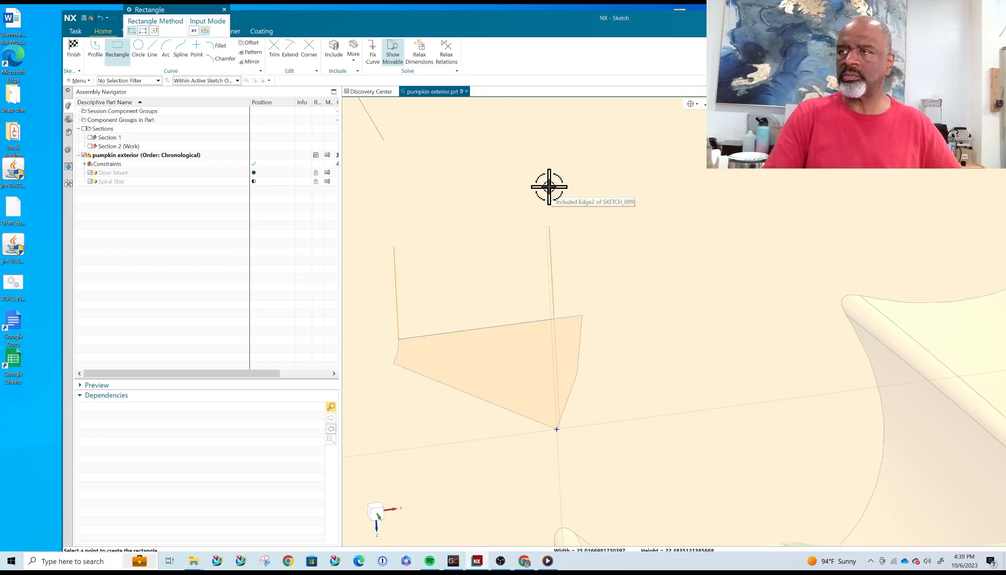
pyautogui.scroll(-6, 546, 189)
pyautogui.keyDown('shift'); pyautogui.moveTo(735, 65); pyautogui.dragTo(734, 188, button='middle'); pyautogui.keyUp('shift')
pyautogui.click(734, 174)
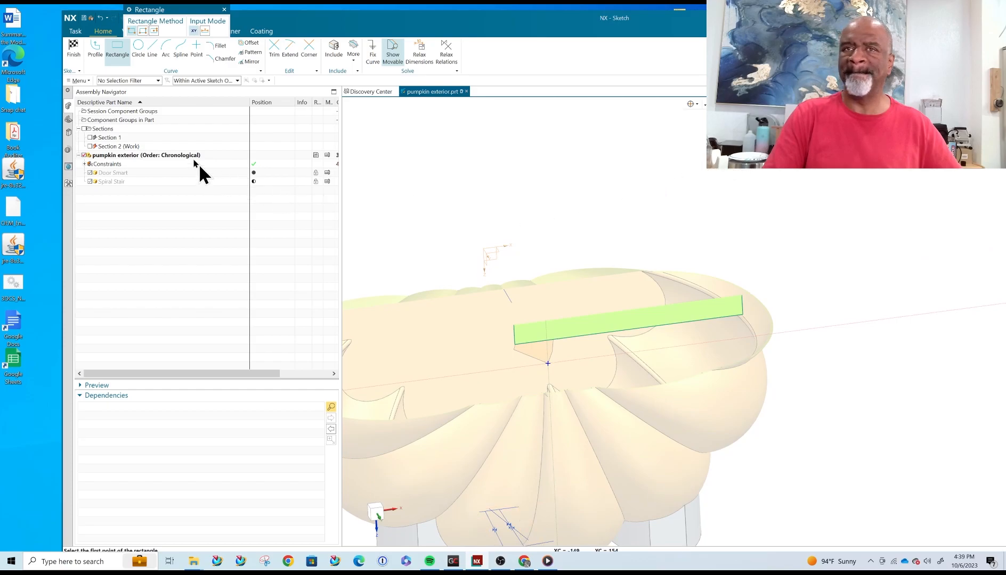
pyautogui.click(73, 44)
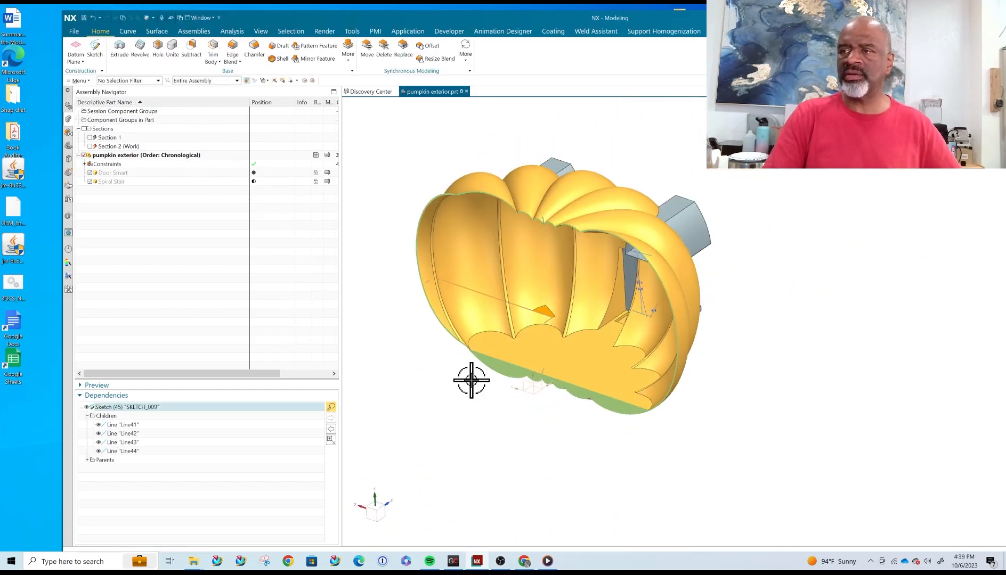
# - Extrude the floor rectangle from 0 to -8 in as a separate body
pyautogui.click(119, 46)
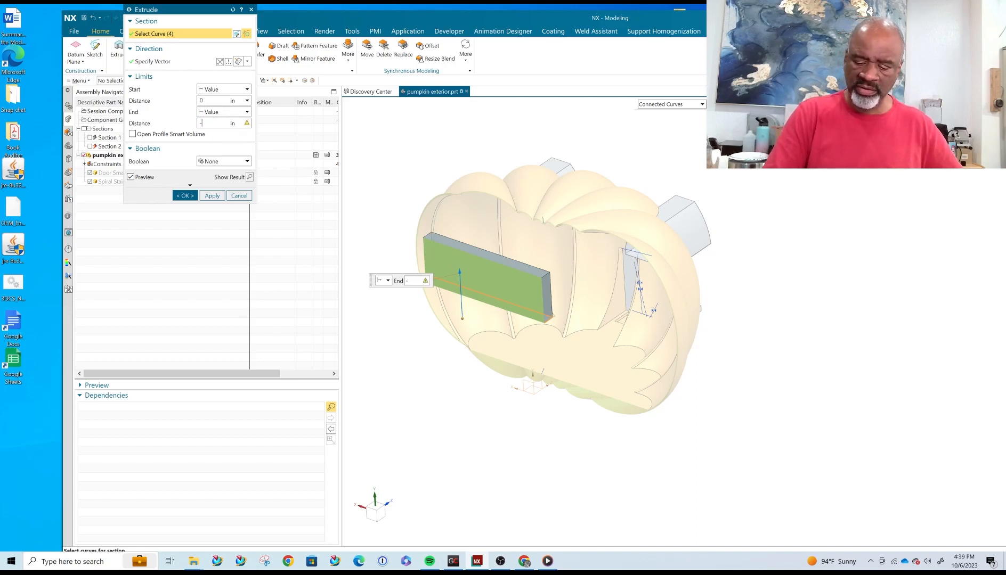
pyautogui.press('Return')
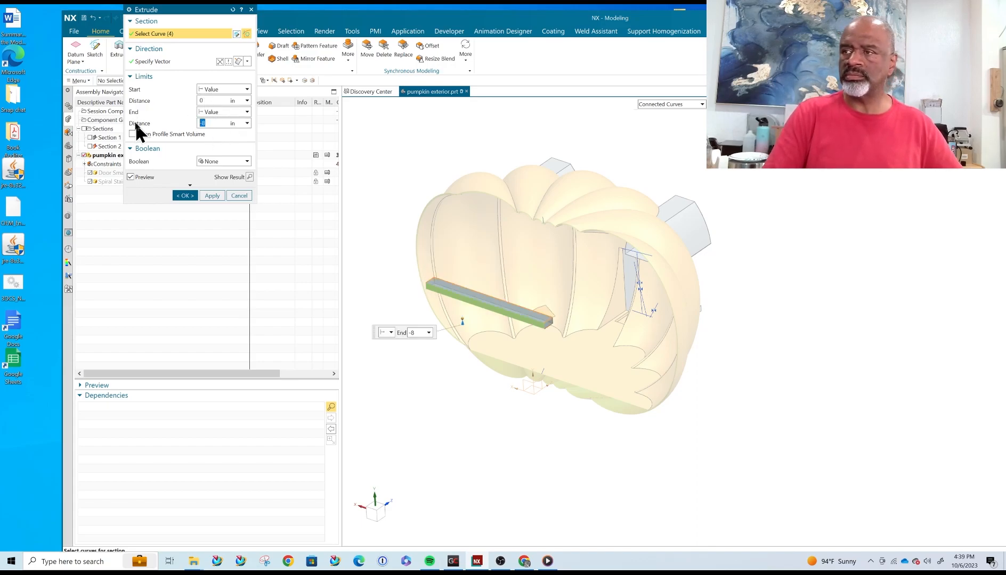
pyautogui.click(185, 196)
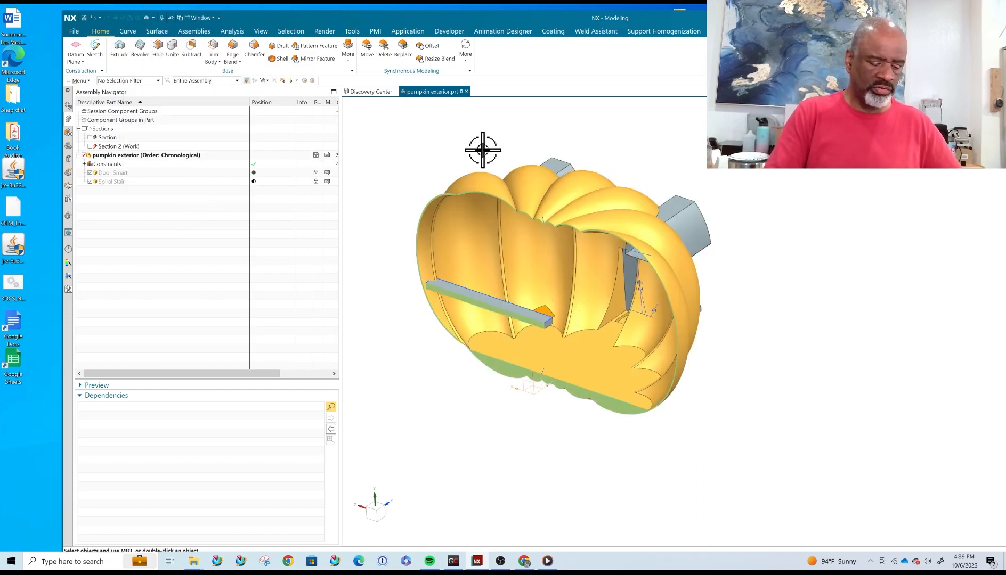
# - Move Section 2's cutting plane outward, rotate it about 85 degrees around the YC axis, and show the Spiral Stair
pyautogui.hotkey('ctrl', 'h')
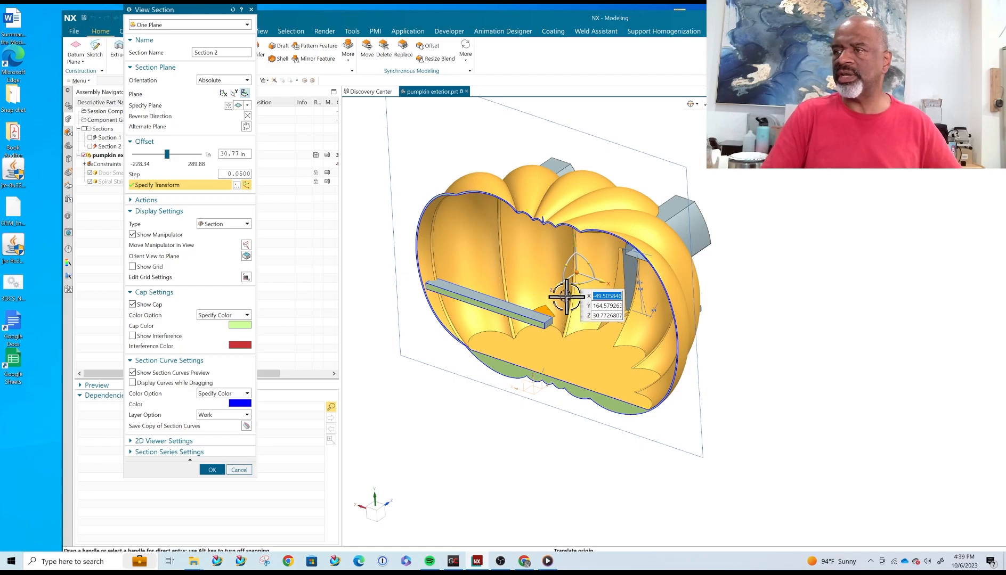
pyautogui.moveTo(553, 289); pyautogui.dragTo(448, 364)
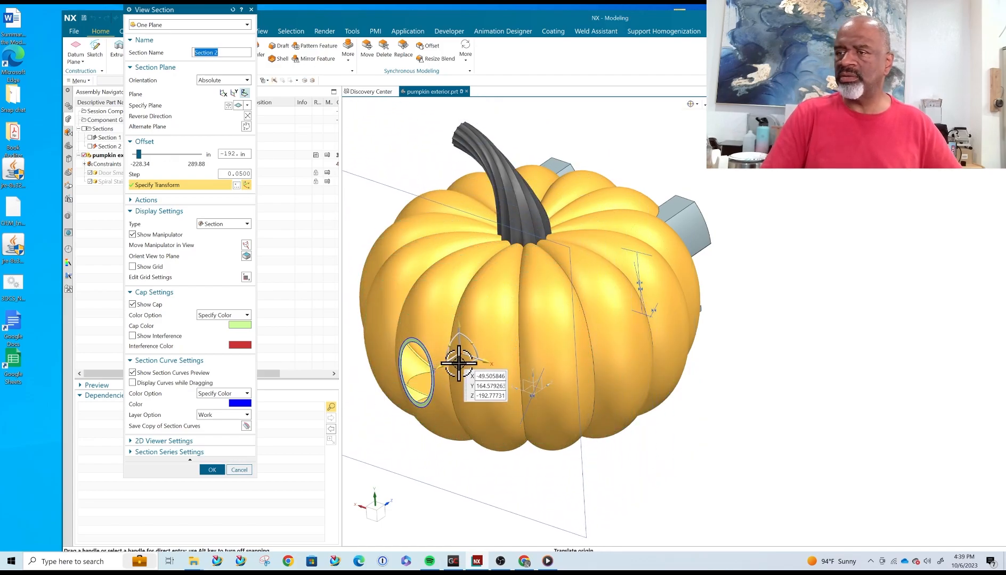
pyautogui.middleClick(487, 361)
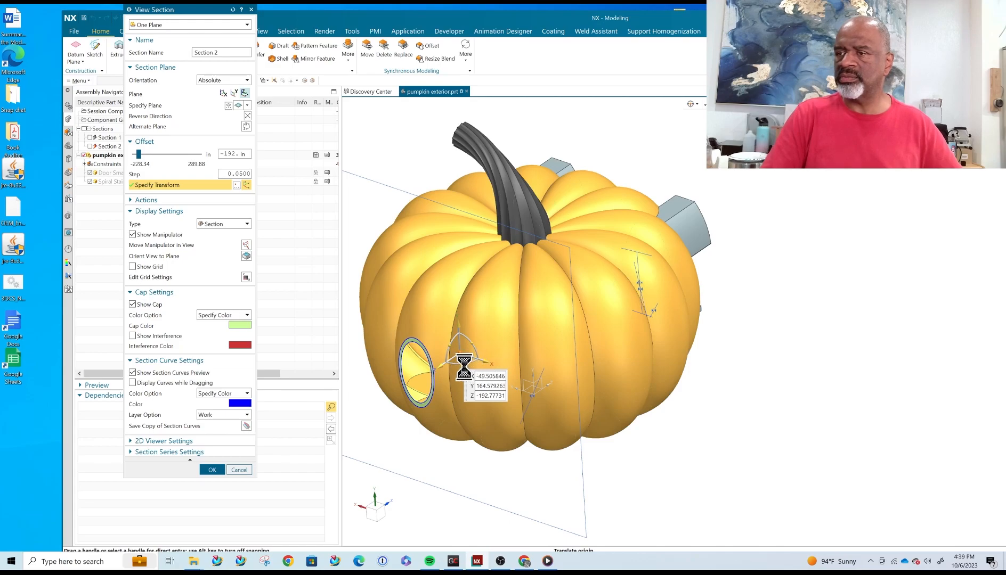
pyautogui.click(464, 365)
pyautogui.moveTo(461, 362)
pyautogui.mouseDown()
pyautogui.moveTo(488, 351)
pyautogui.moveTo(478, 353)
pyautogui.mouseUp()
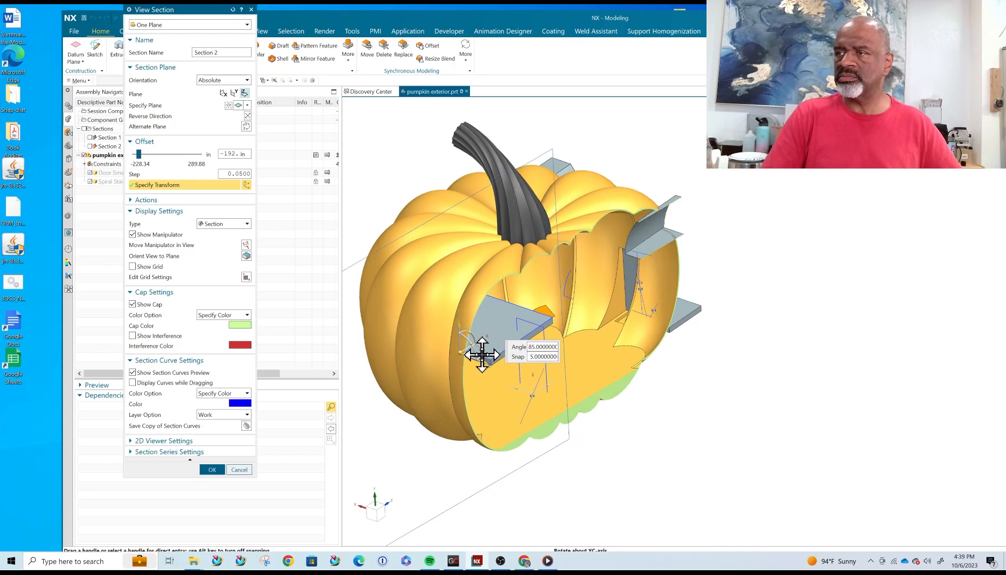
pyautogui.moveTo(651, 355); pyautogui.dragTo(607, 361, button='middle')
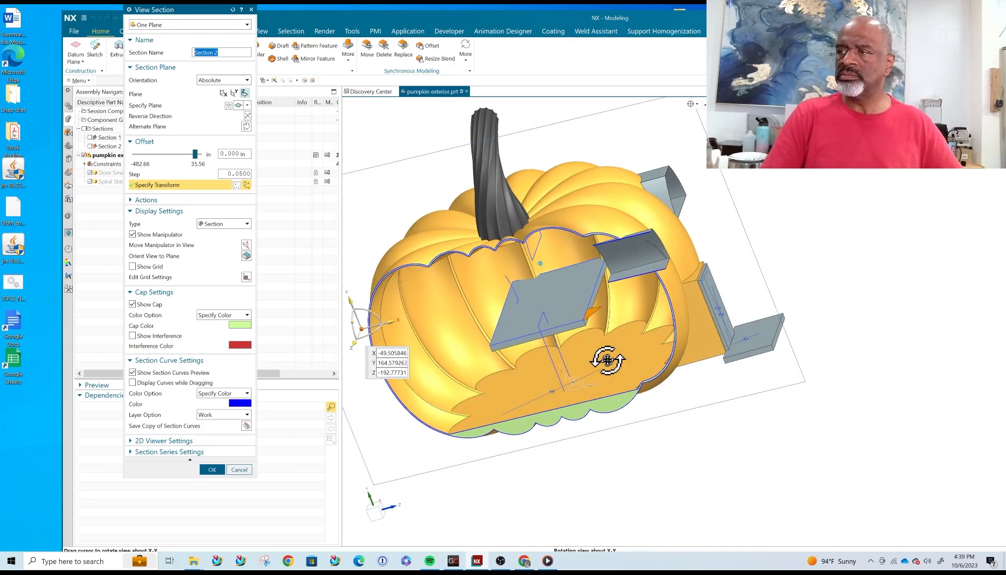
pyautogui.click(210, 470)
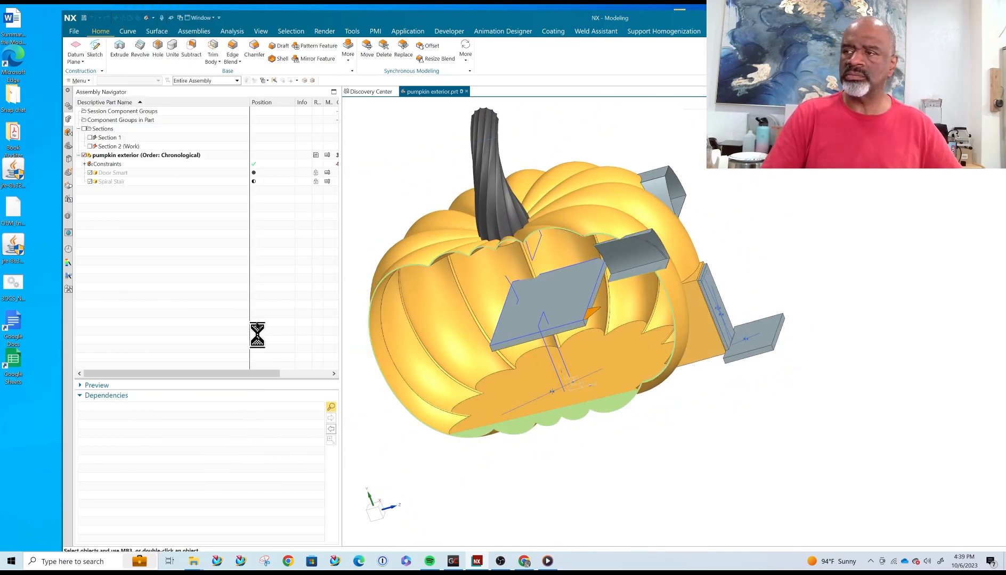
pyautogui.click(90, 181)
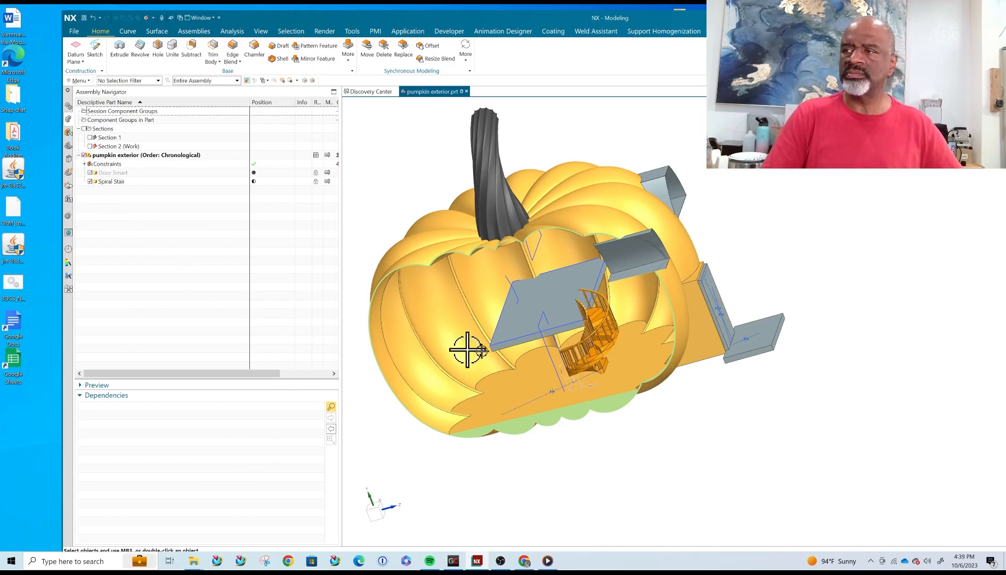
pyautogui.moveTo(568, 309); pyautogui.dragTo(608, 315, button='middle')
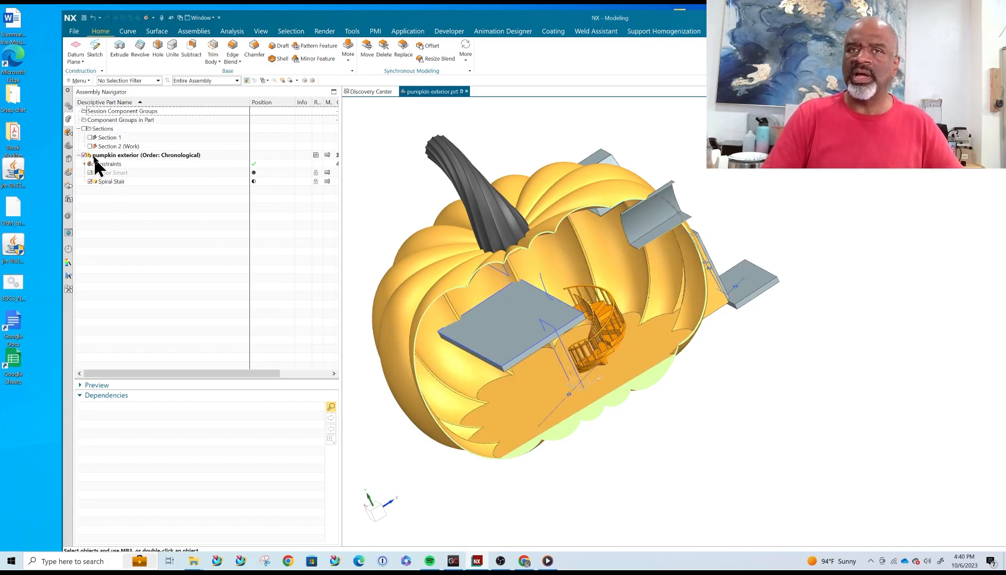
# - Edit the floor extrusion's sketch, stretching two sides of the rectangle outward past the pumpkin's wall, and accept the updated extrusion
pyautogui.click(122, 158)
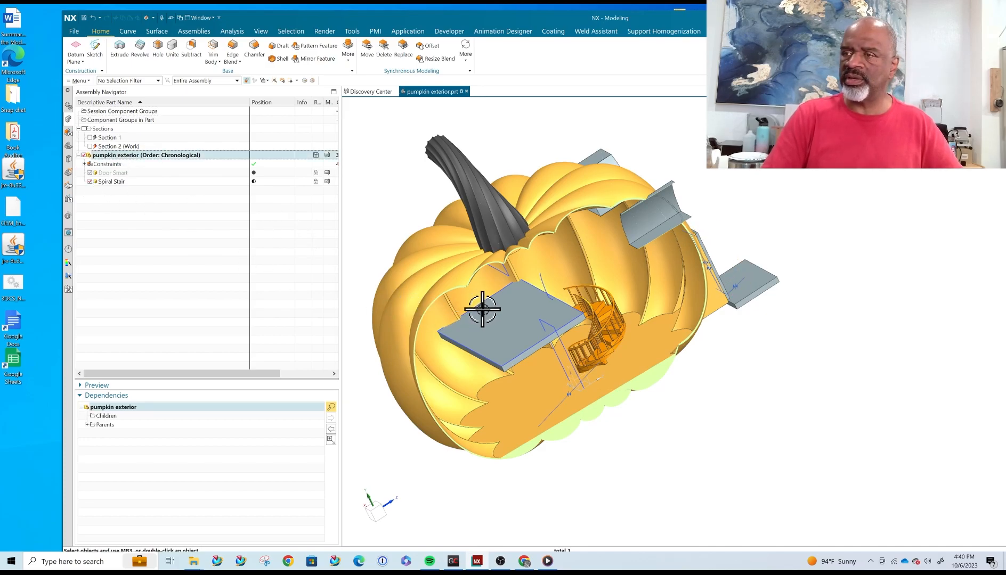
pyautogui.click(68, 171)
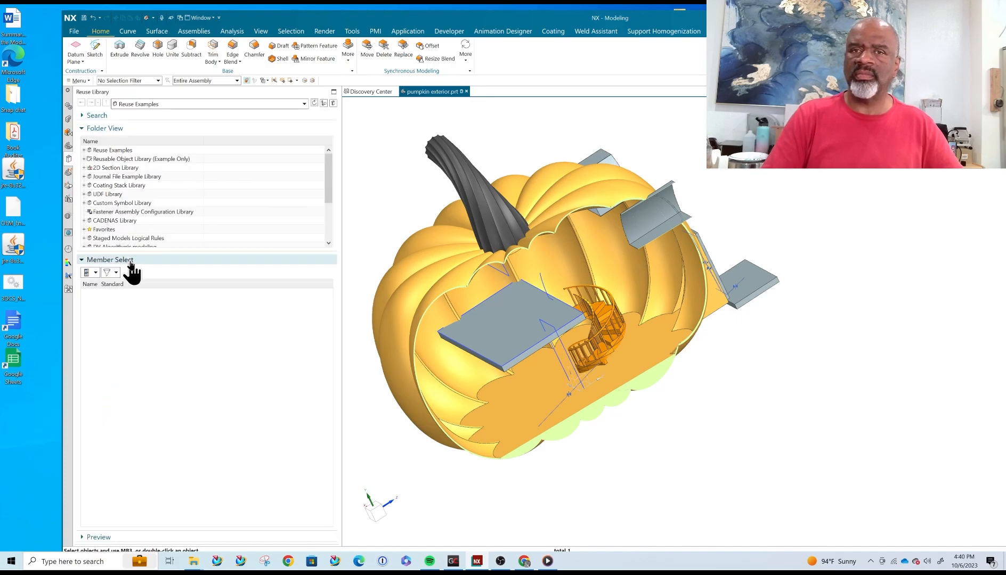
pyautogui.click(69, 144)
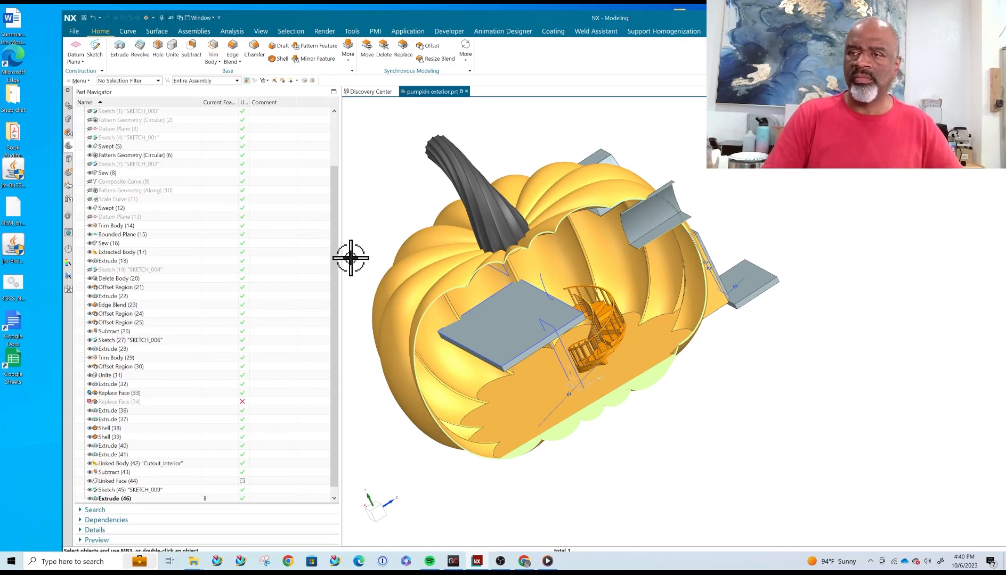
pyautogui.scroll(-1, 334, 287)
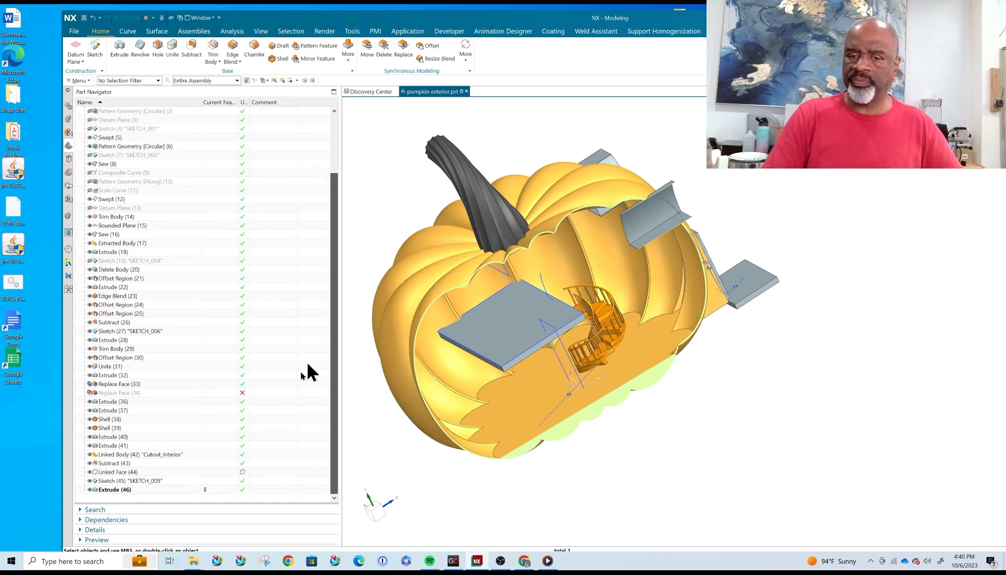
pyautogui.doubleClick(114, 490)
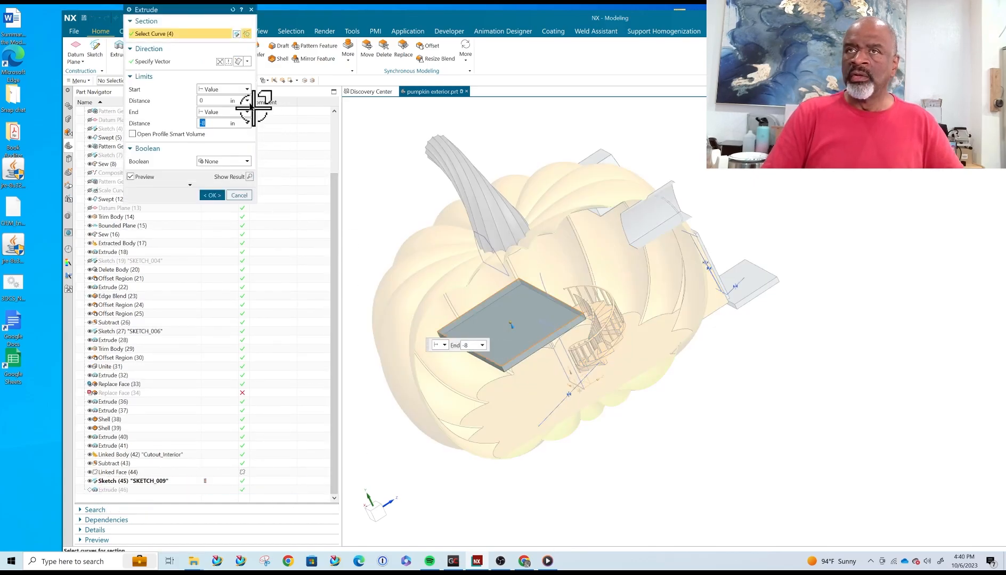
pyautogui.click(239, 34)
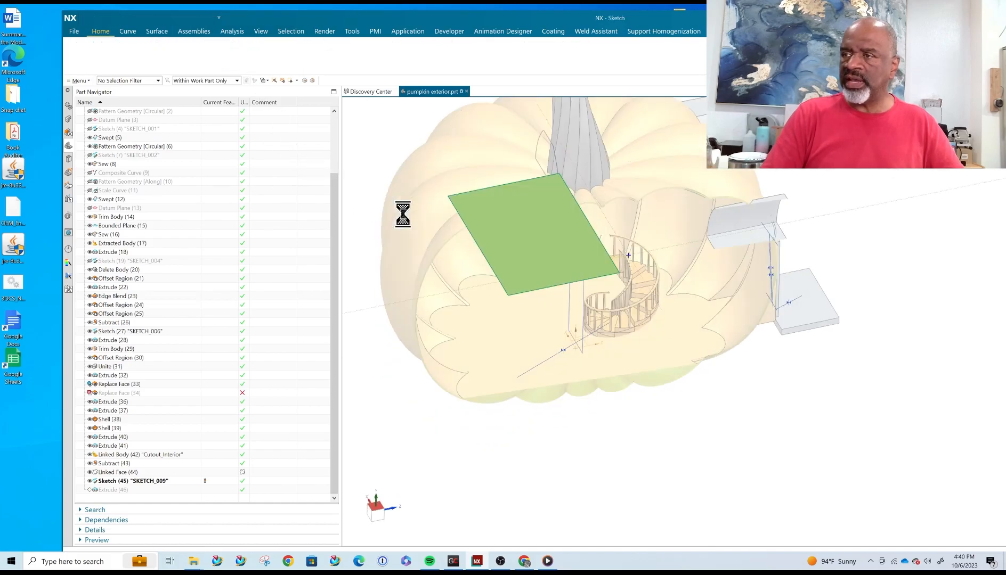
pyautogui.scroll(-5, 489, 271)
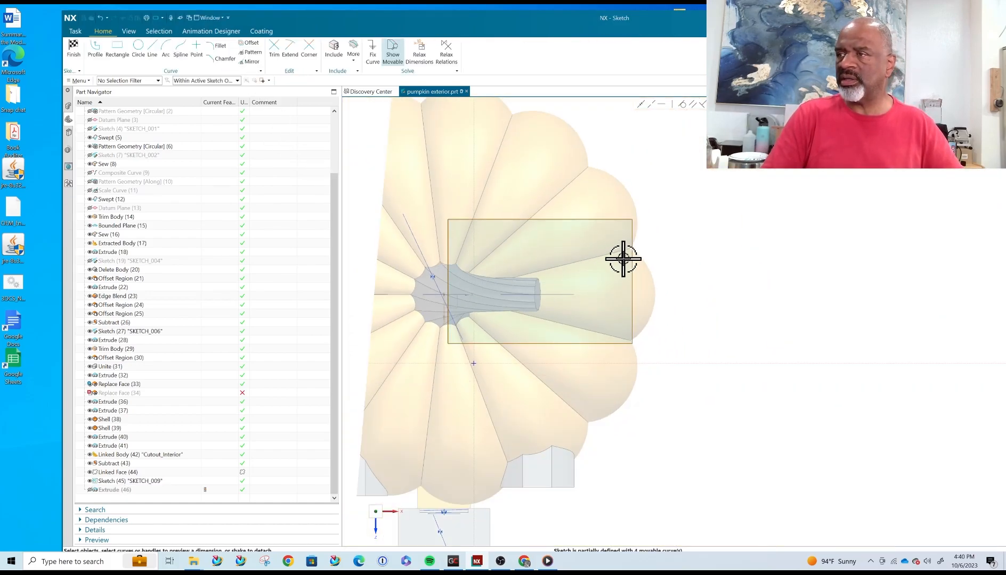
pyautogui.moveTo(631, 261); pyautogui.dragTo(673, 268)
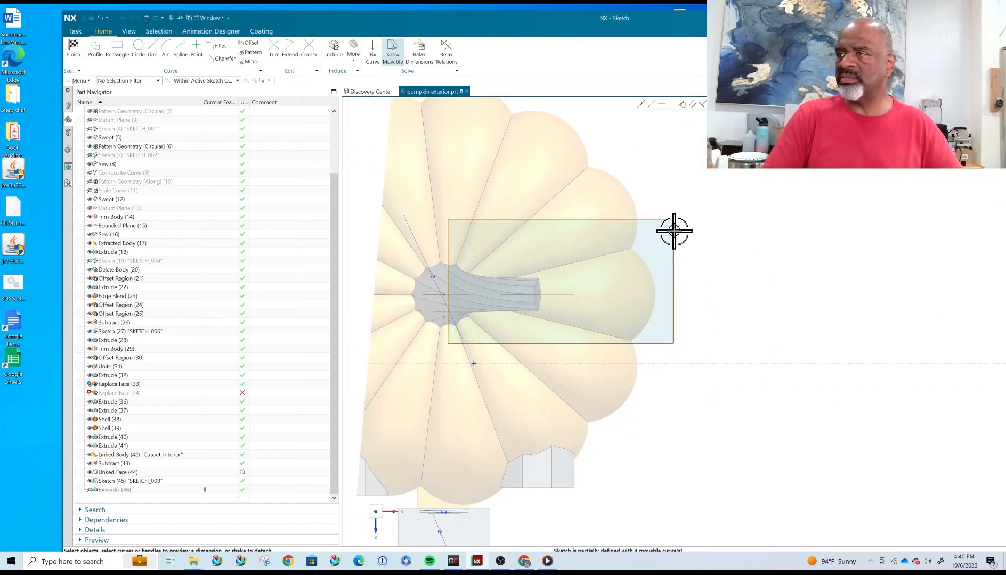
pyautogui.moveTo(672, 217); pyautogui.dragTo(674, 166)
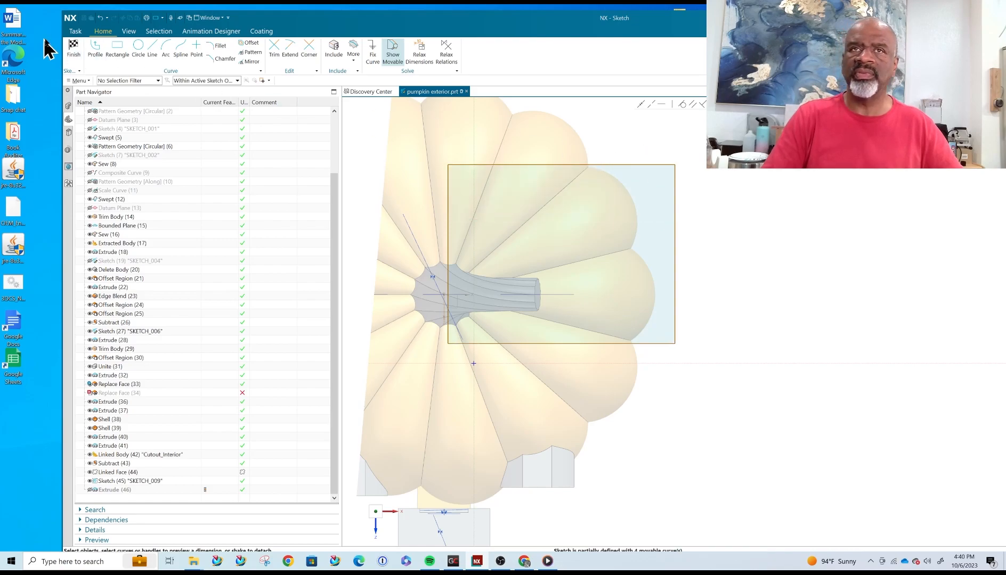
pyautogui.click(74, 47)
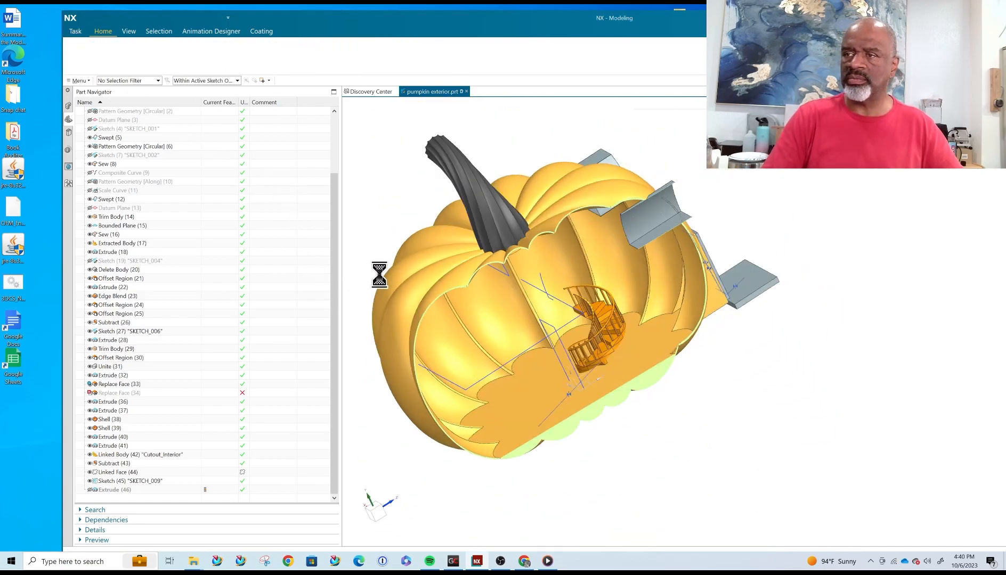
pyautogui.click(209, 193)
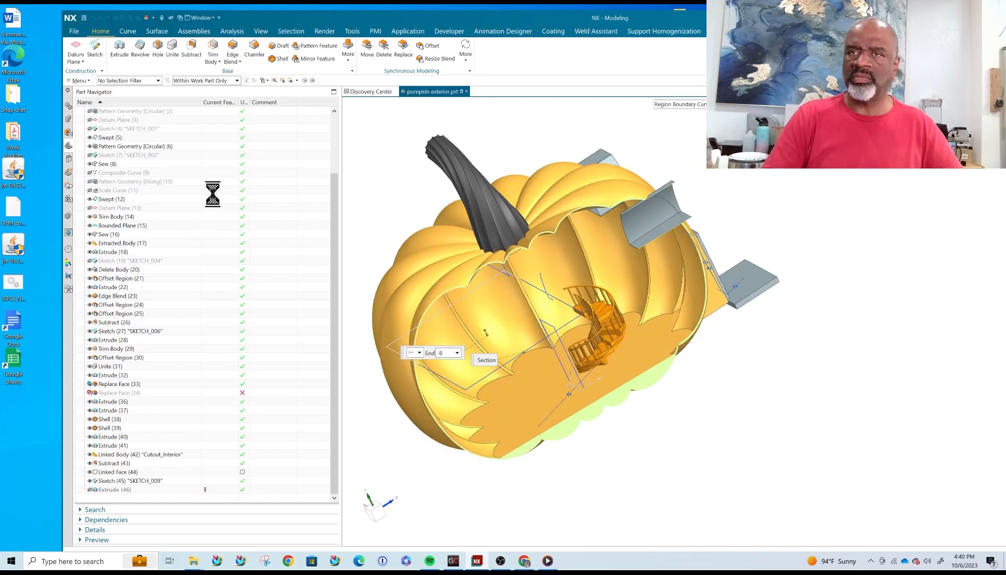
# - Unite the floor slab with the pumpkin body, defining the slab portion outside the shell as a region to remove
pyautogui.click(172, 49)
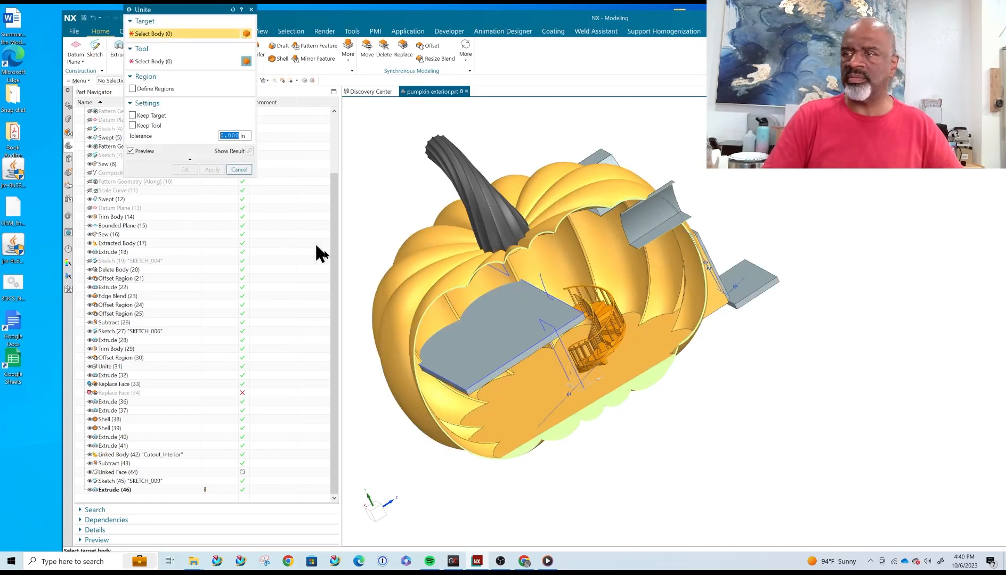
pyautogui.click(421, 249)
pyautogui.click(478, 320)
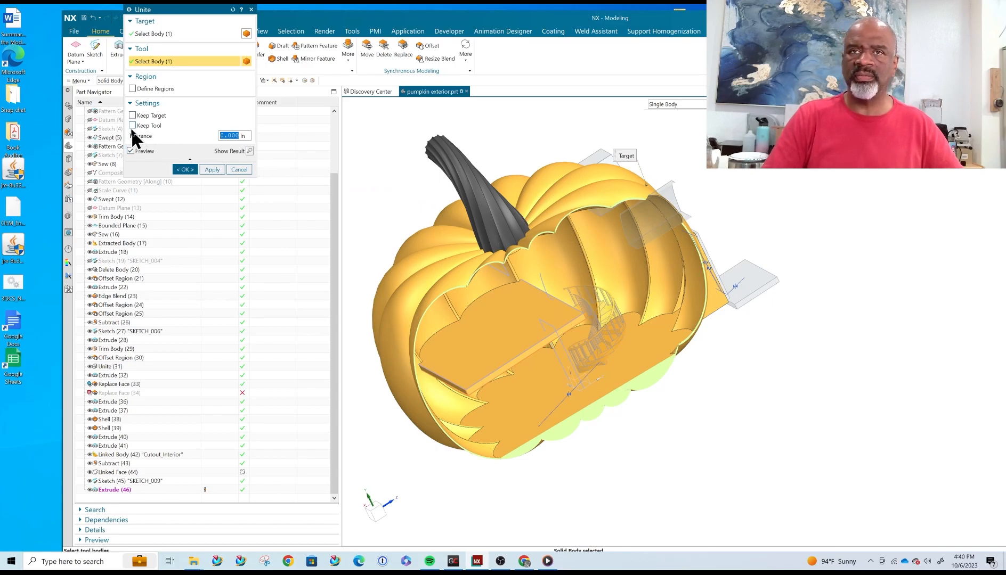
pyautogui.click(132, 88)
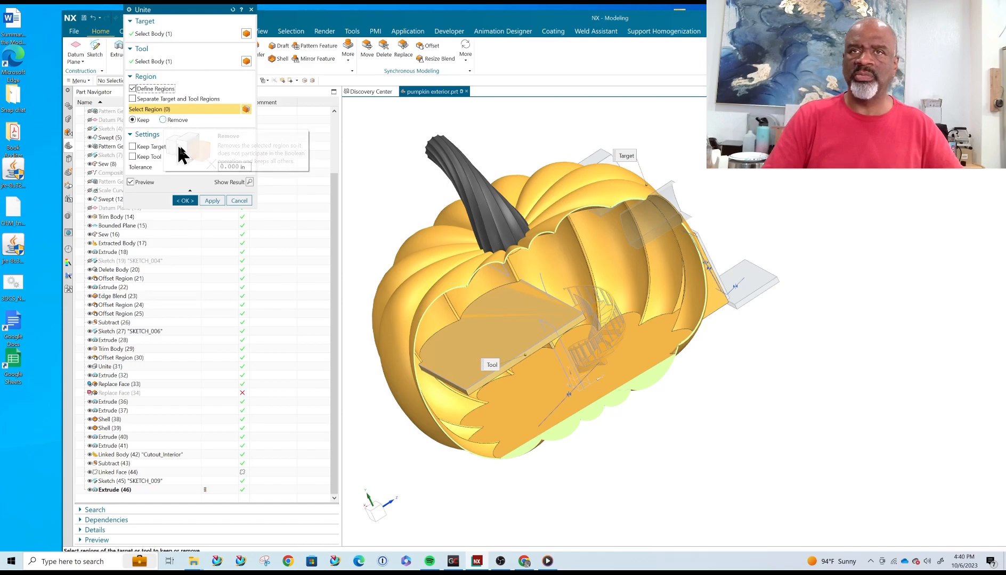
pyautogui.moveTo(395, 204); pyautogui.dragTo(358, 246, button='middle')
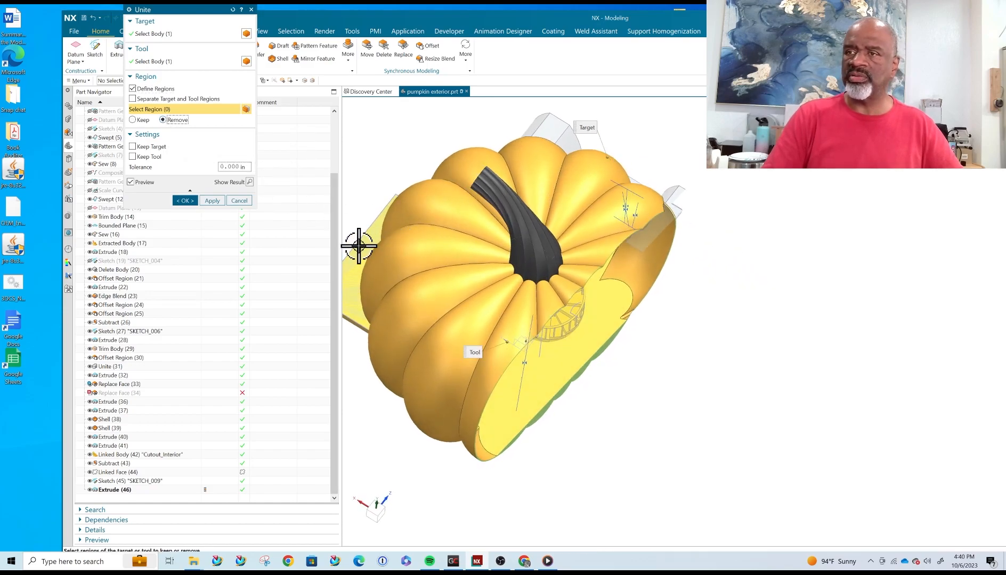
pyautogui.click(362, 246)
pyautogui.click(185, 200)
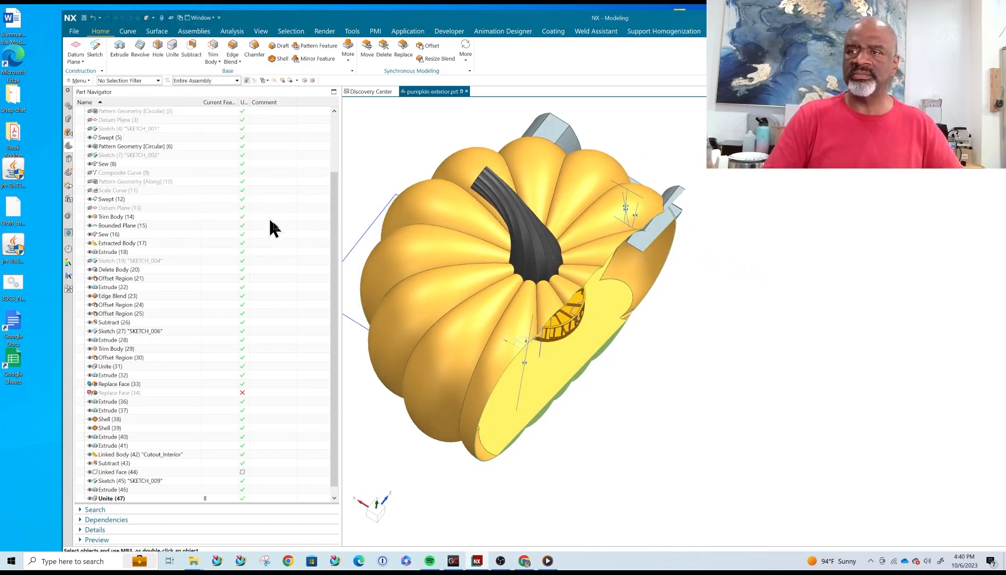
# - Show the Door Smart component at the pumpkin's front entrance
pyautogui.moveTo(480, 319); pyautogui.dragTo(431, 304, button='middle')
pyautogui.moveTo(586, 272); pyautogui.dragTo(452, 292, button='middle')
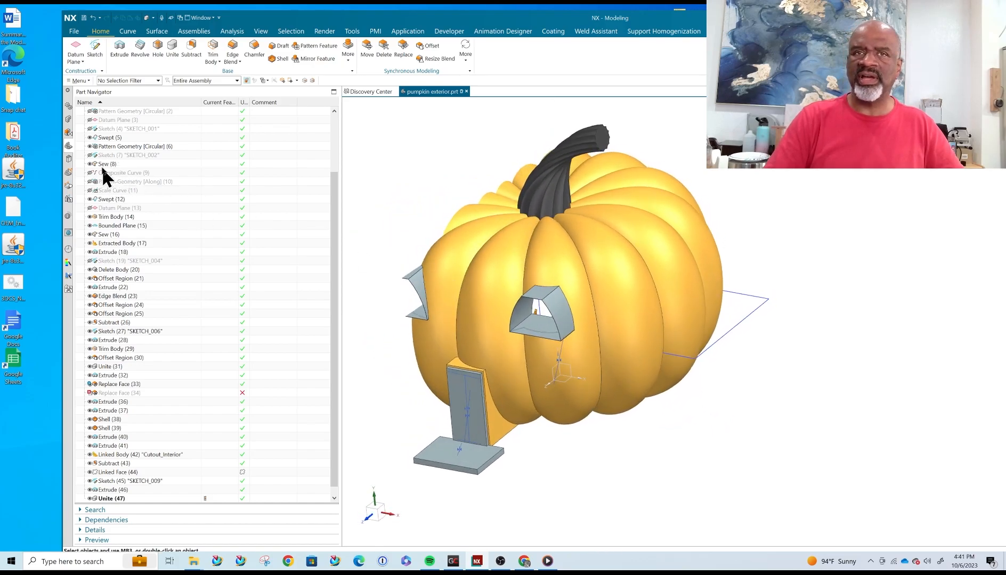
pyautogui.scroll(3, 481, 399)
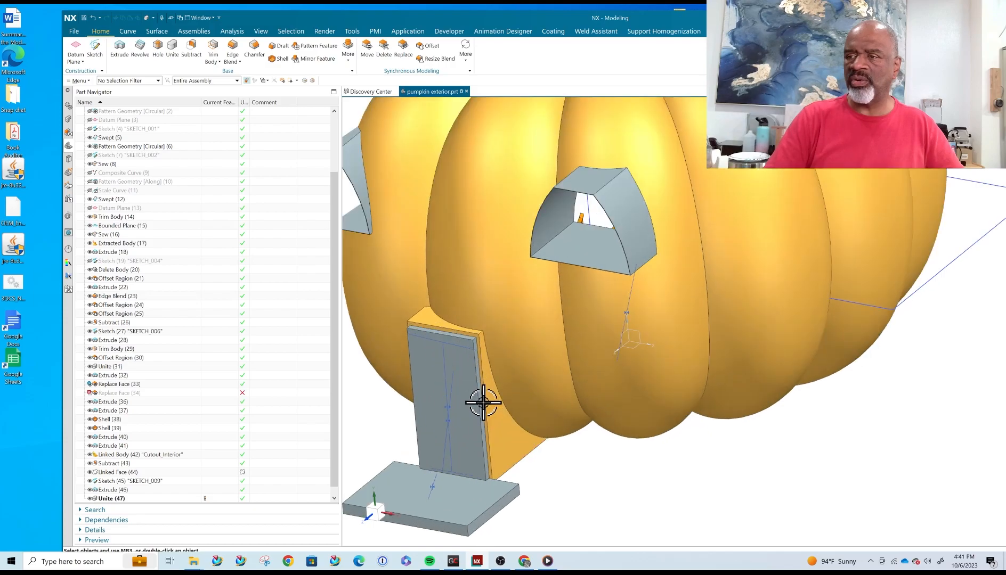
pyautogui.click(68, 132)
pyautogui.click(69, 120)
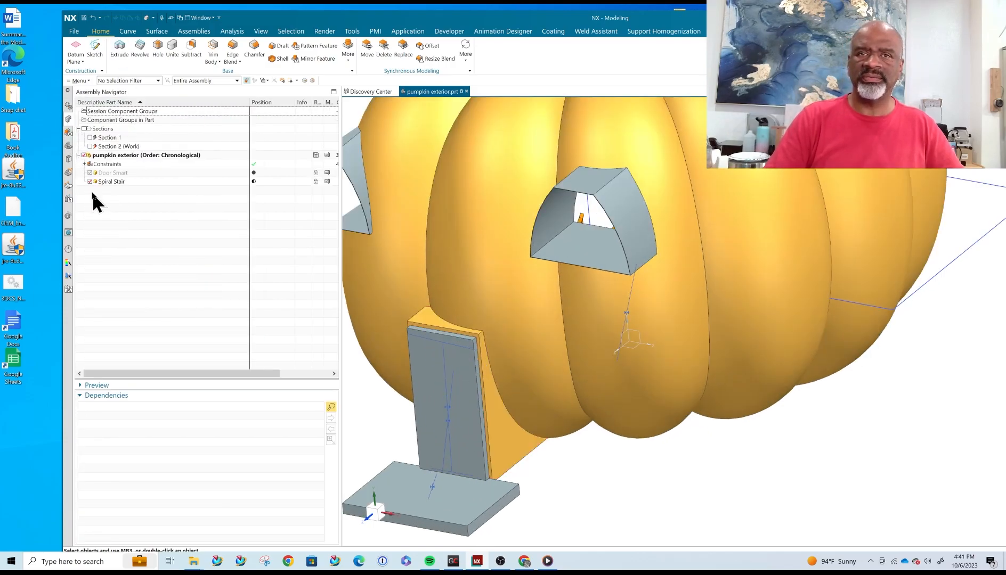
pyautogui.click(90, 173)
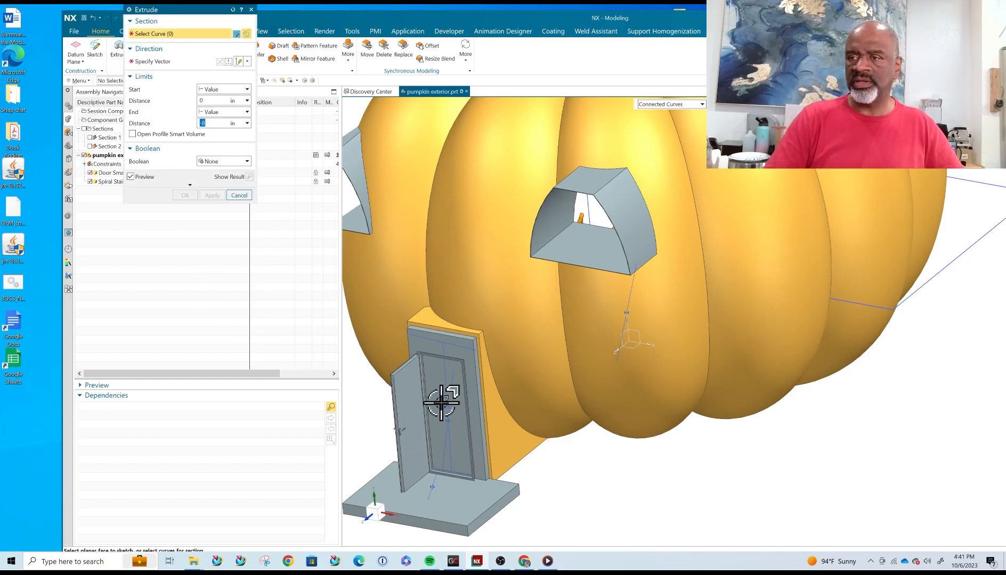
pyautogui.click(242, 202)
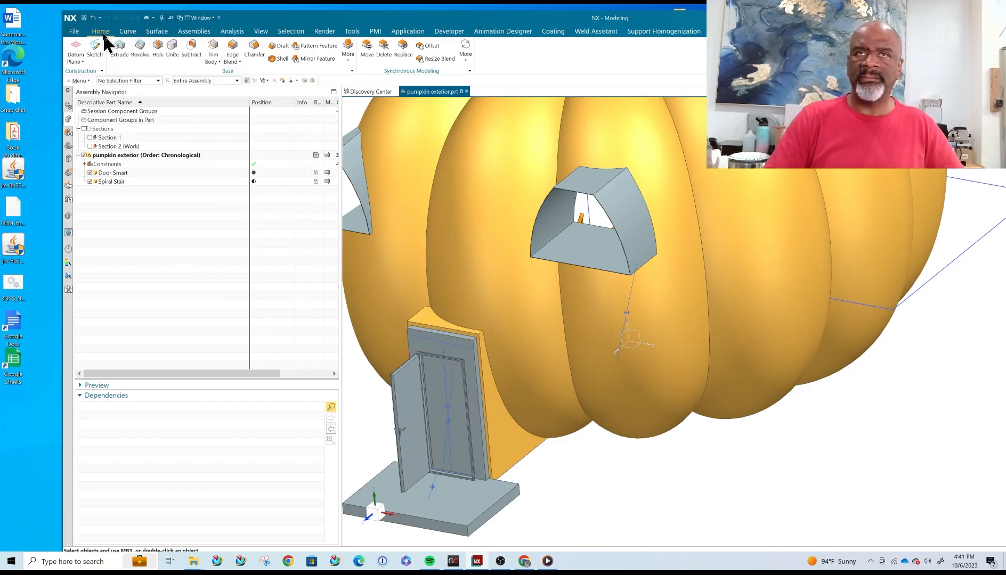
# - Start a WAVE-linked composite curve and select the hinge-side vertical edge of the Door Smart frame's inner opening
pyautogui.click(346, 56)
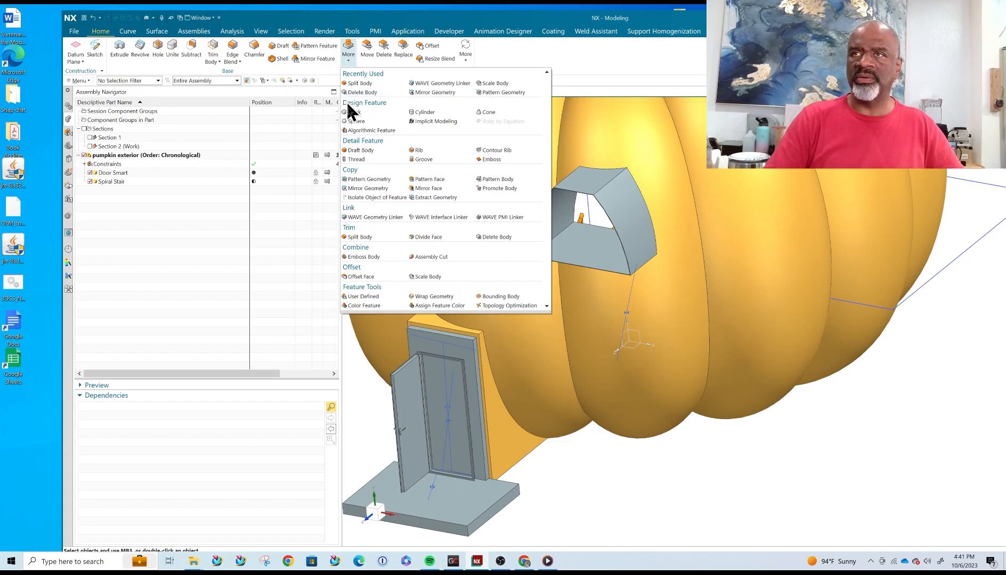
pyautogui.click(376, 217)
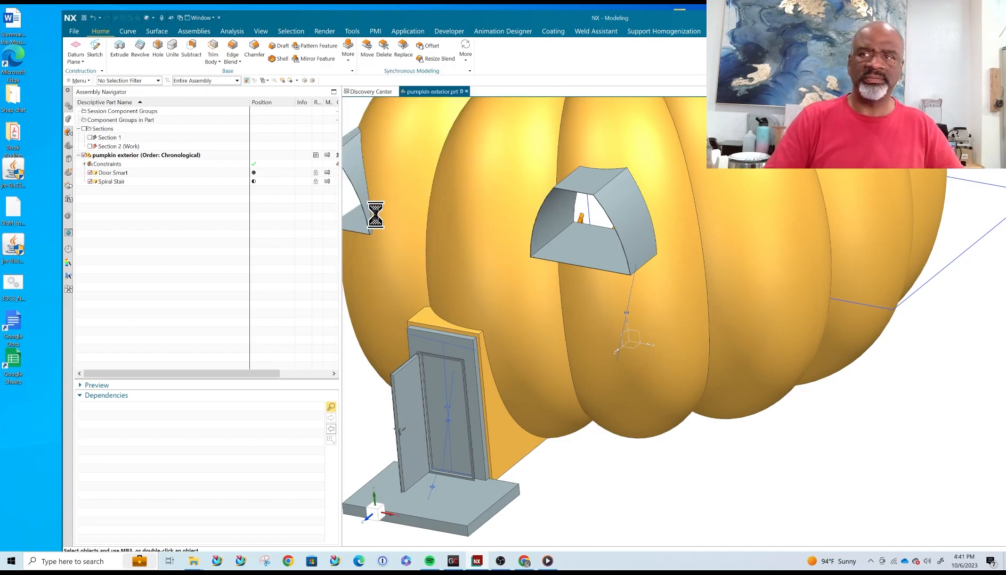
pyautogui.click(247, 25)
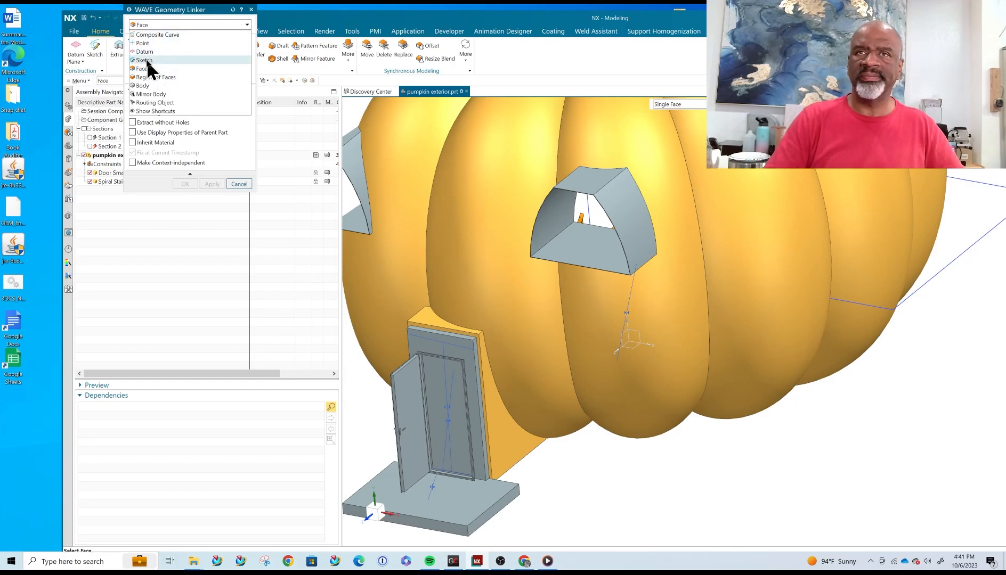
pyautogui.click(148, 35)
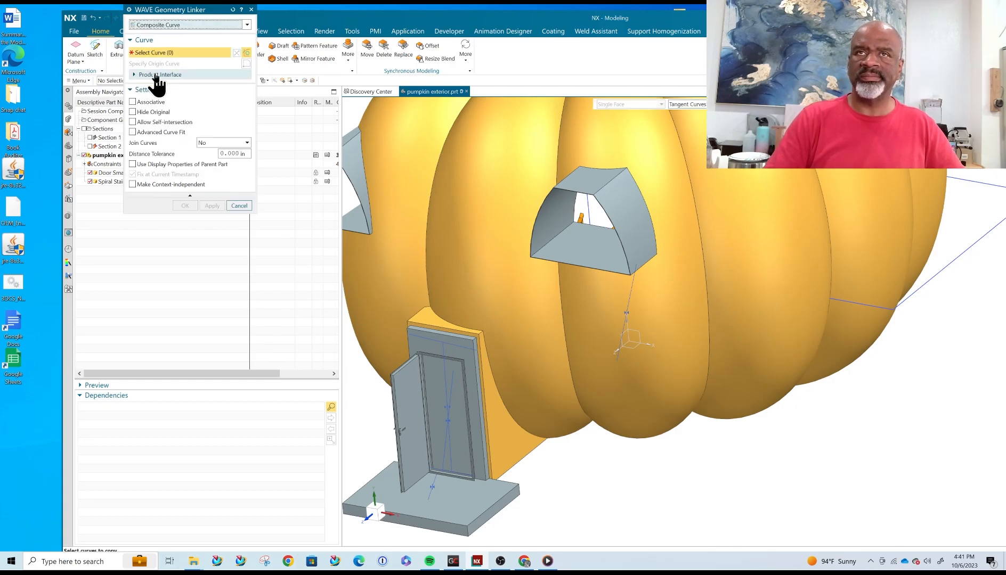
pyautogui.scroll(5, 467, 406)
pyautogui.moveTo(399, 292); pyautogui.dragTo(396, 189, button='middle')
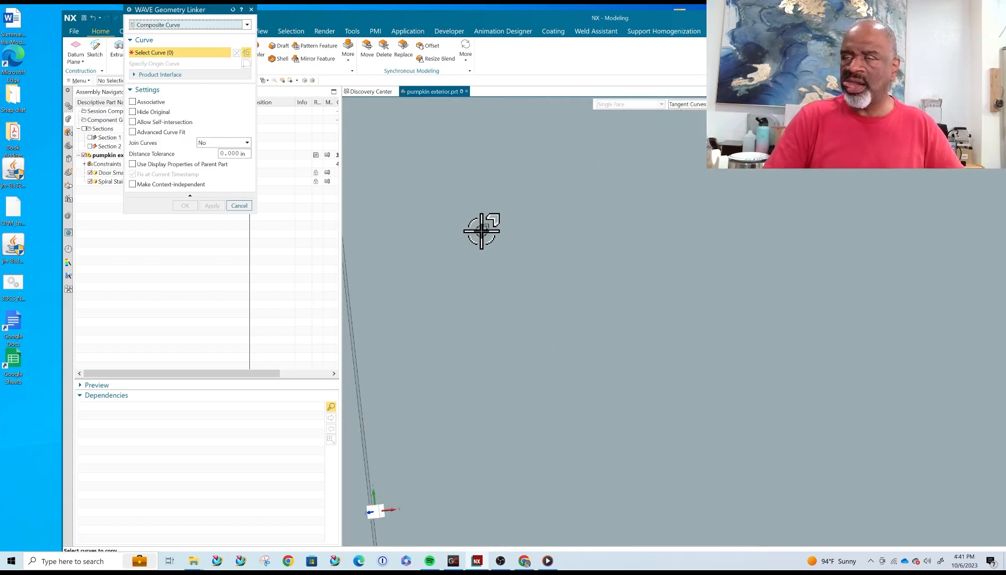
pyautogui.scroll(-3, 576, 266)
pyautogui.scroll(2, 455, 173)
pyautogui.scroll(1, 459, 208)
pyautogui.scroll(2, 459, 207)
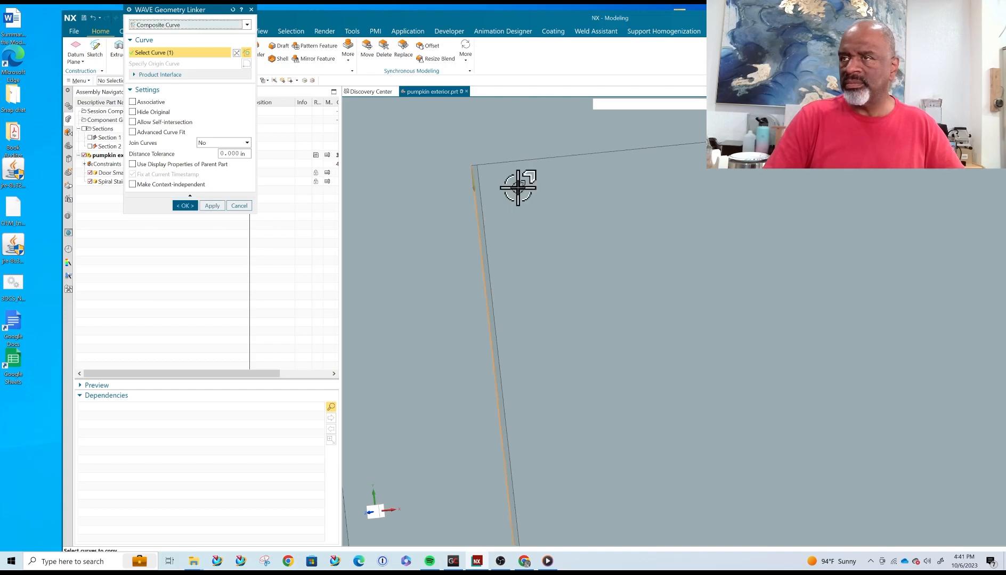
# - Add the upper horizontal edge of the door frame's inner opening to the composite curve selection
pyautogui.moveTo(518, 189); pyautogui.dragTo(507, 185, button='middle')
pyautogui.scroll(-10, 589, 278)
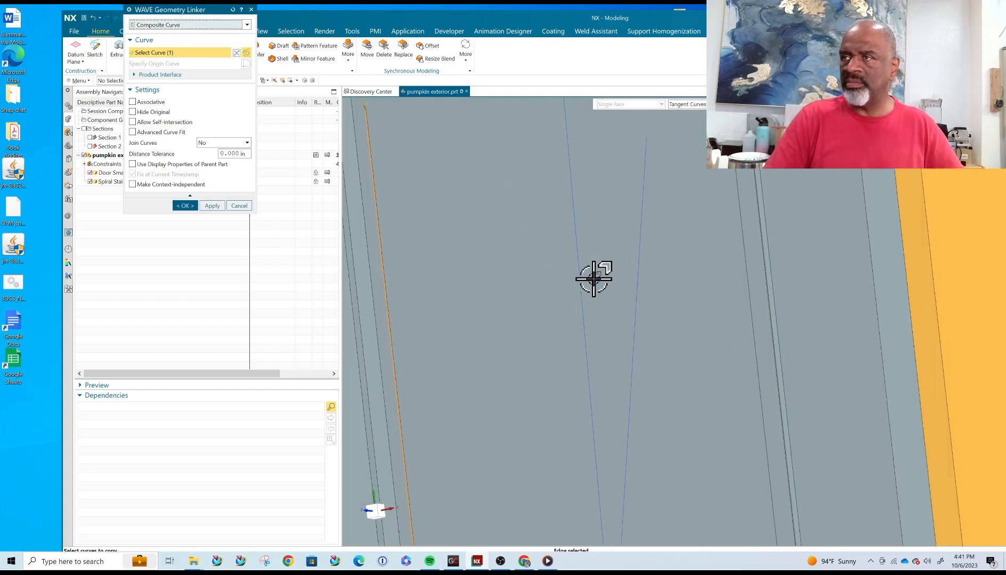
pyautogui.scroll(5, 497, 168)
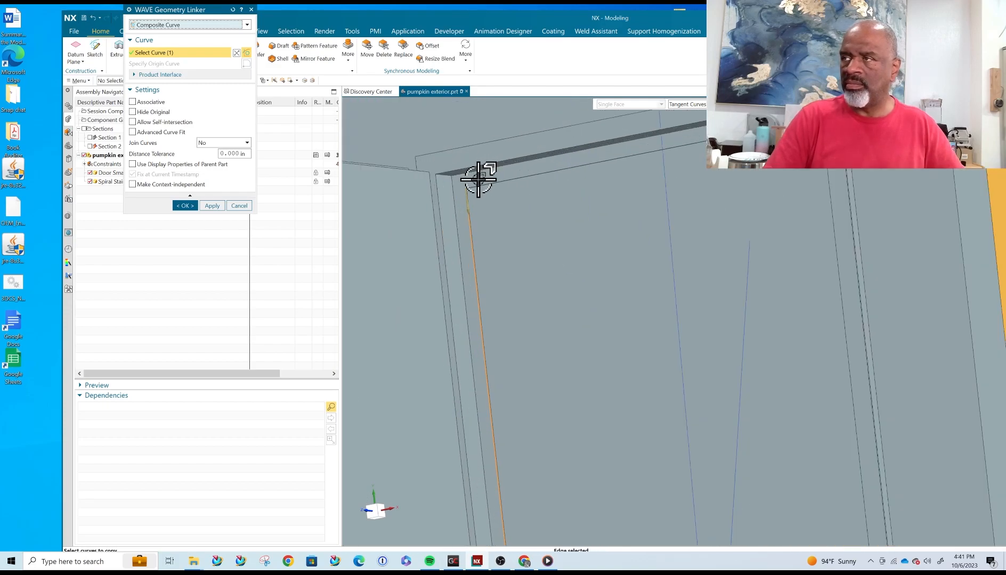
pyautogui.scroll(4, 478, 182)
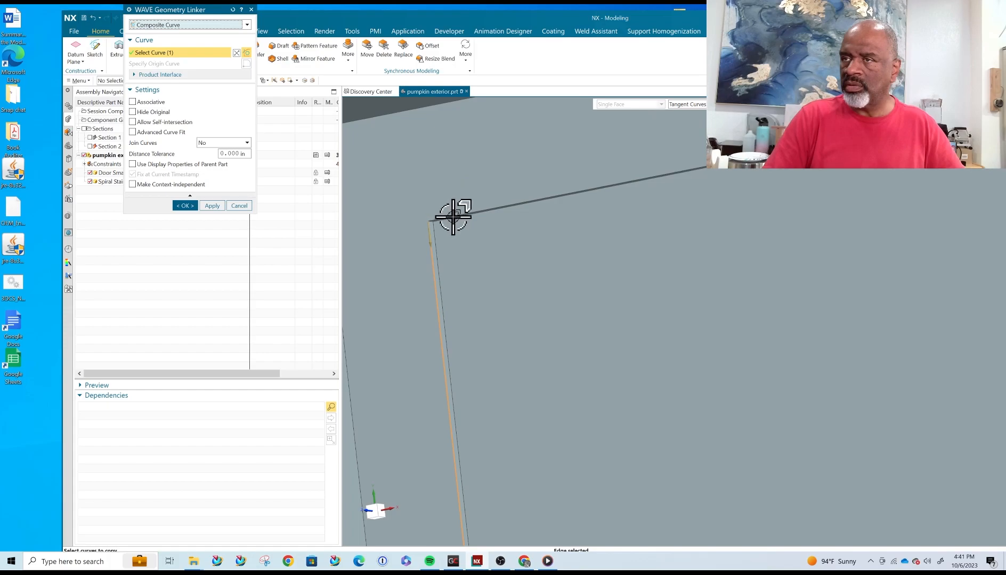
pyautogui.click(453, 216)
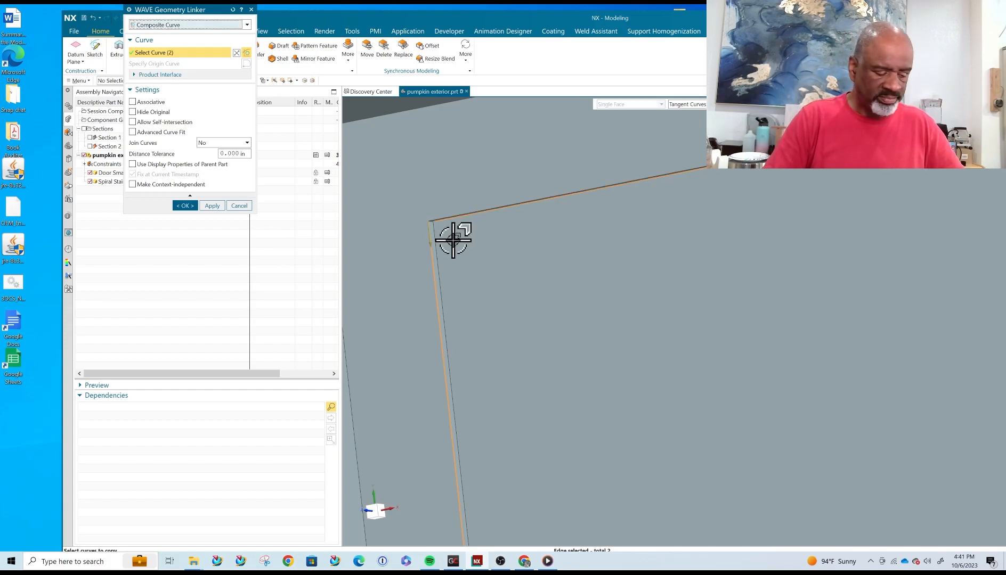
pyautogui.keyDown('shift'); pyautogui.click(447, 218); pyautogui.keyUp('shift')
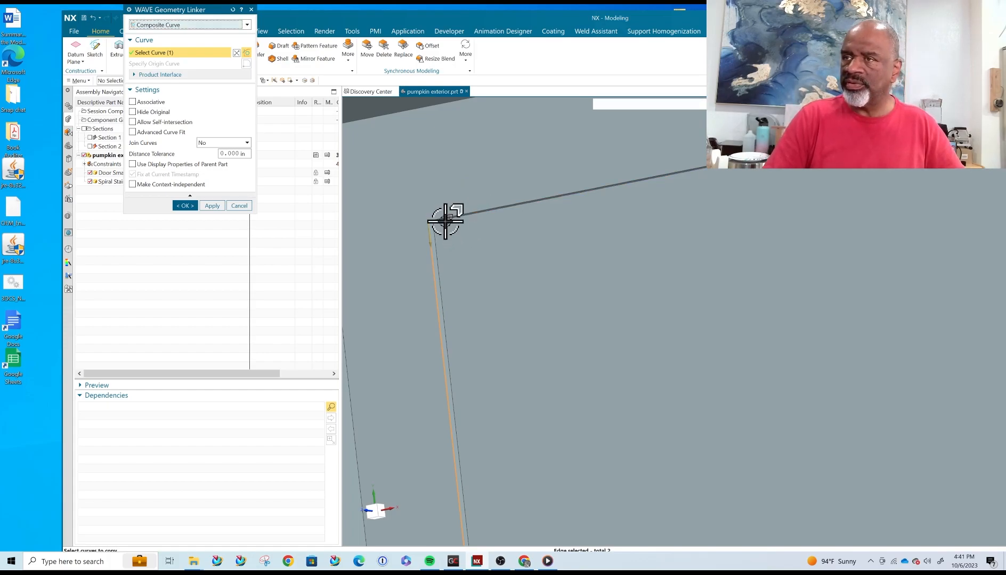
pyautogui.click(423, 220)
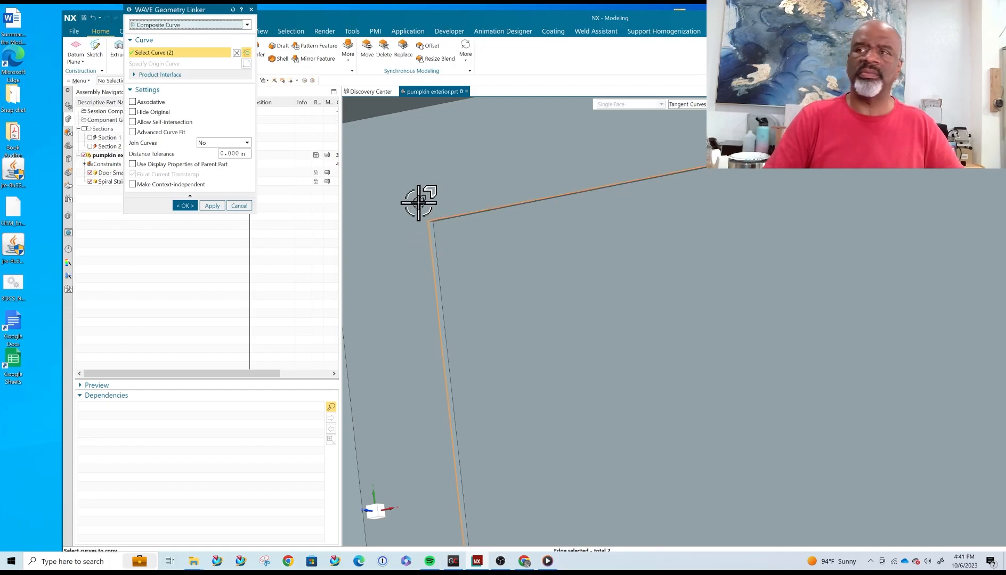
pyautogui.scroll(-2, 410, 189)
pyautogui.scroll(-5, 410, 190)
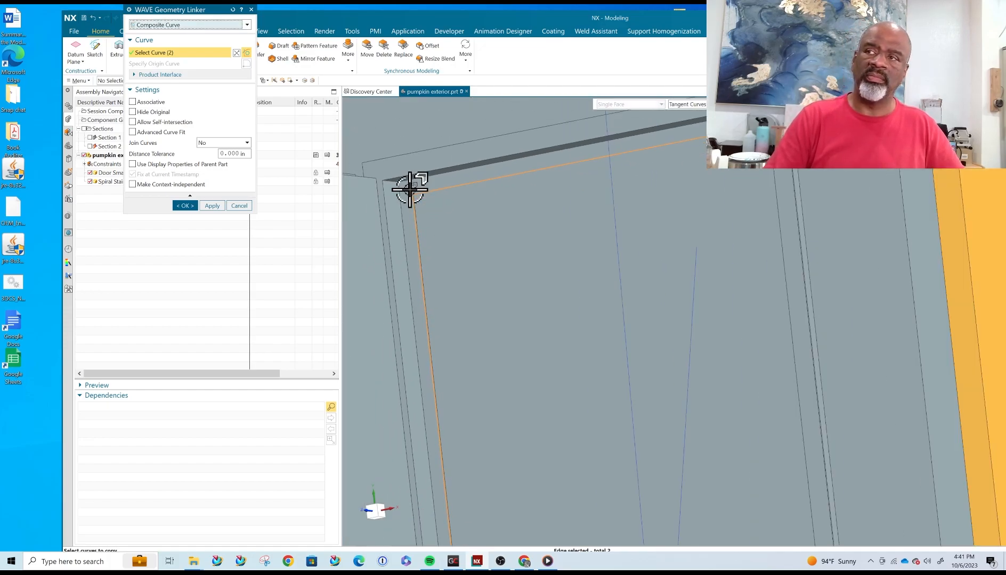
# - Add the latch-side vertical edge of the door frame's inner opening to the composite curve selection
pyautogui.moveTo(414, 196); pyautogui.dragTo(453, 217, button='middle')
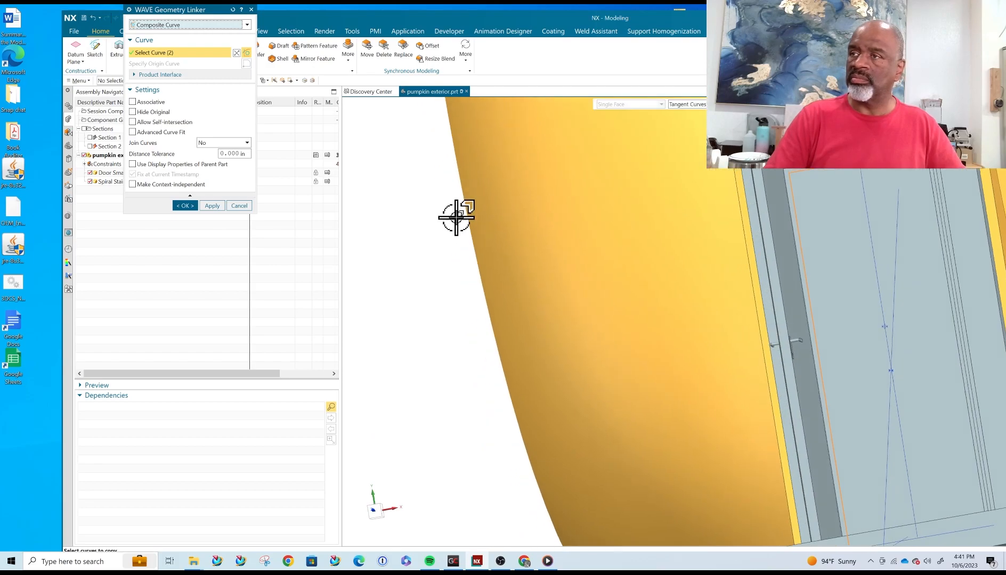
pyautogui.scroll(-5, 402, 212)
pyautogui.moveTo(595, 244); pyautogui.dragTo(735, 237, button='middle')
pyautogui.scroll(8, 756, 198)
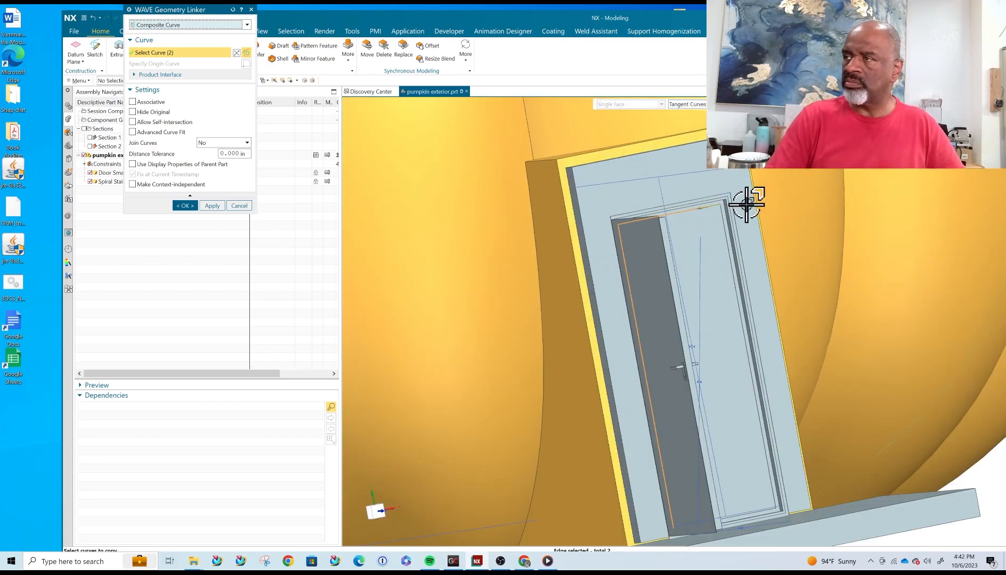
pyautogui.scroll(5, 707, 201)
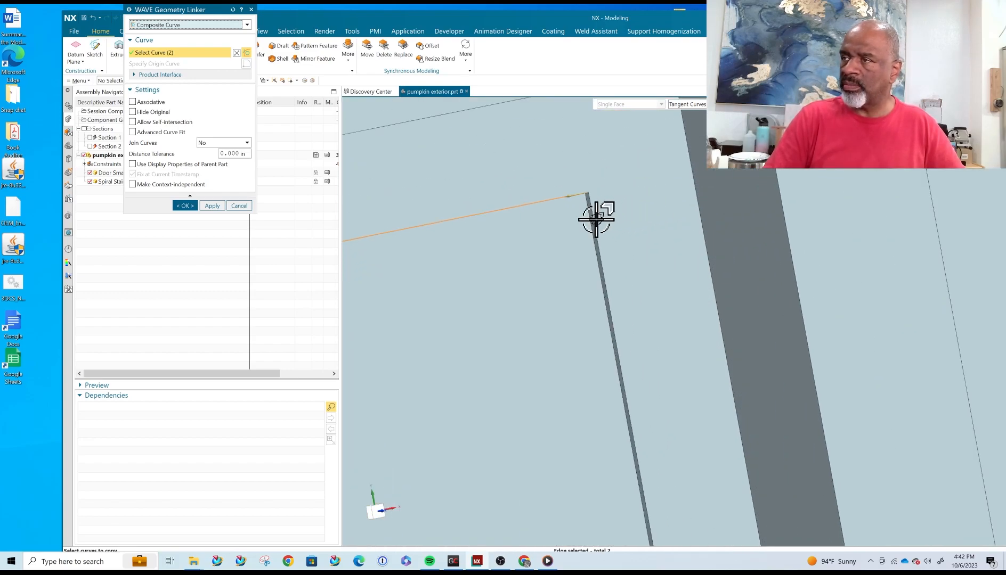
pyautogui.click(599, 237)
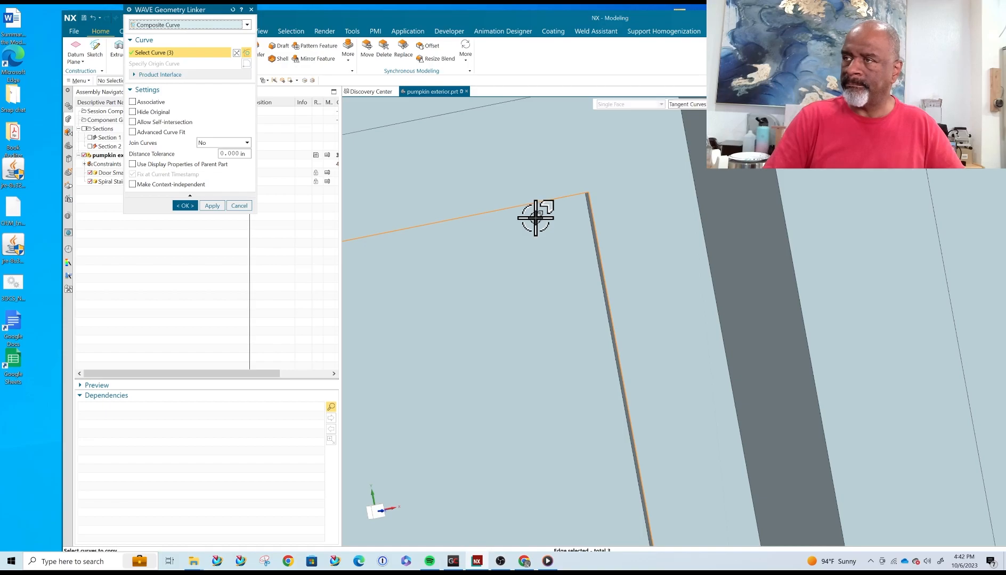
pyautogui.scroll(-2, 535, 217)
pyautogui.scroll(-4, 535, 217)
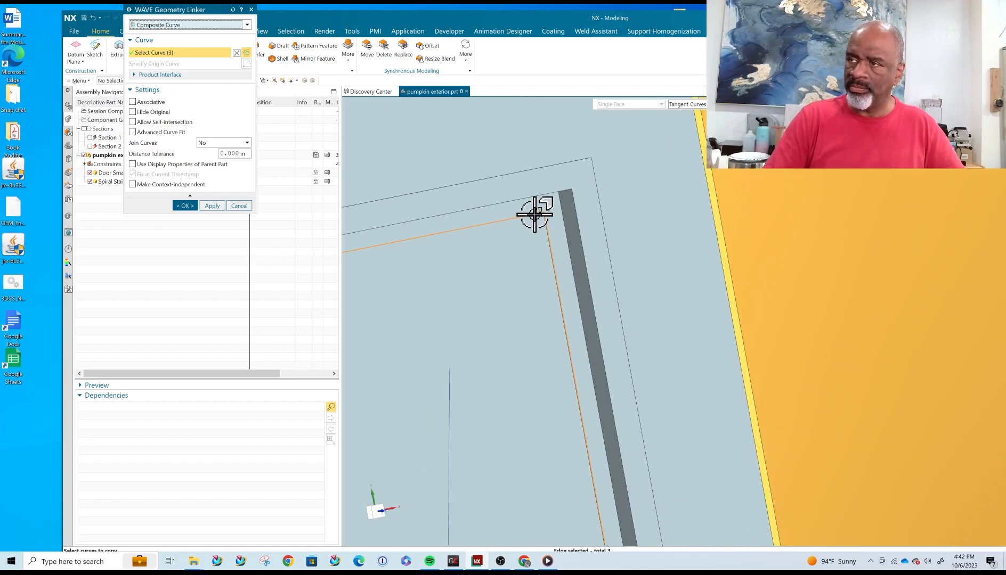
pyautogui.scroll(-6, 535, 215)
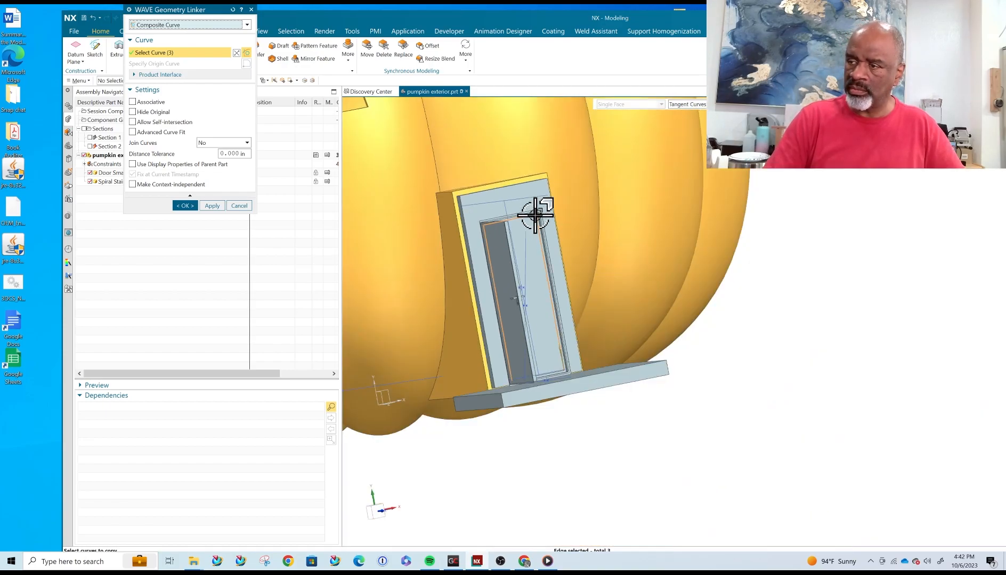
# - Add the lower edge of the door frame's inner opening to close the loop, and create the linked composite curve
pyautogui.moveTo(555, 261); pyautogui.dragTo(559, 278, button='middle')
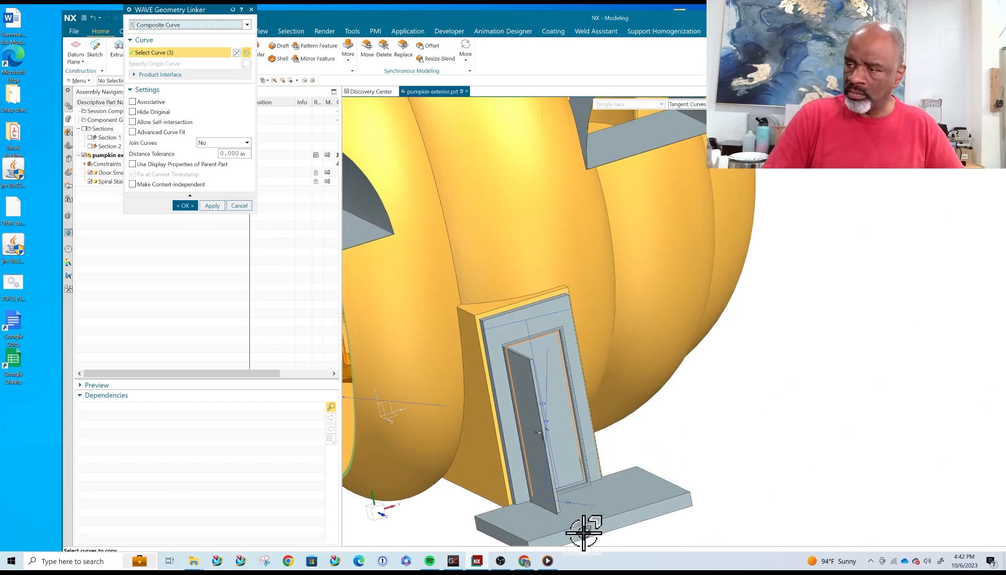
pyautogui.scroll(4, 594, 495)
pyautogui.scroll(6, 594, 495)
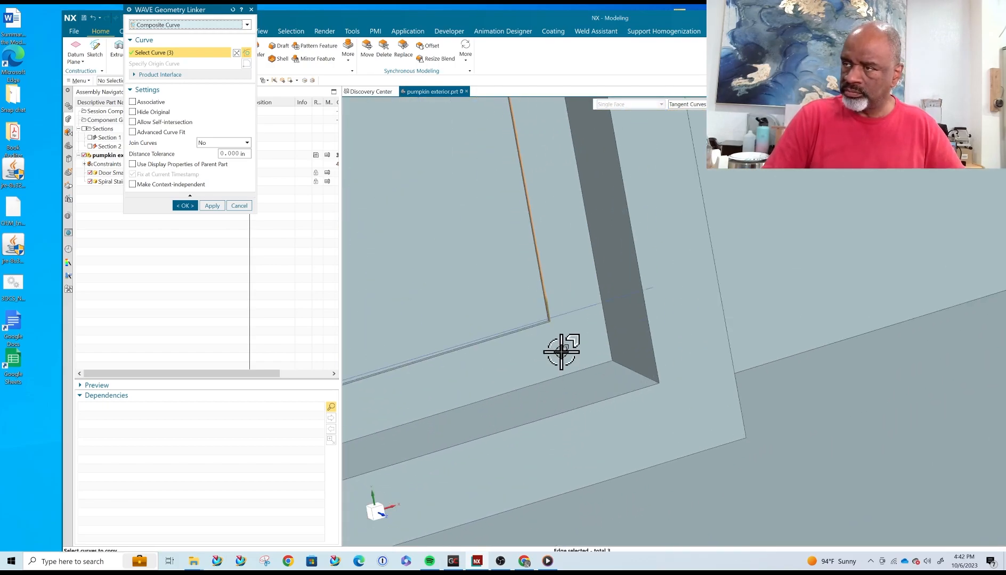
pyautogui.scroll(1, 557, 345)
pyautogui.click(493, 247)
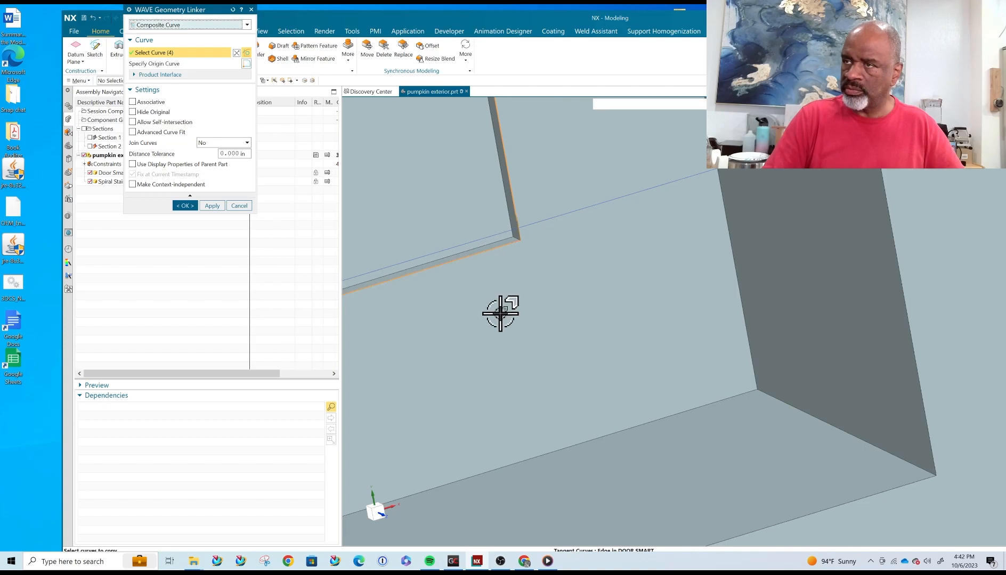
pyautogui.click(182, 204)
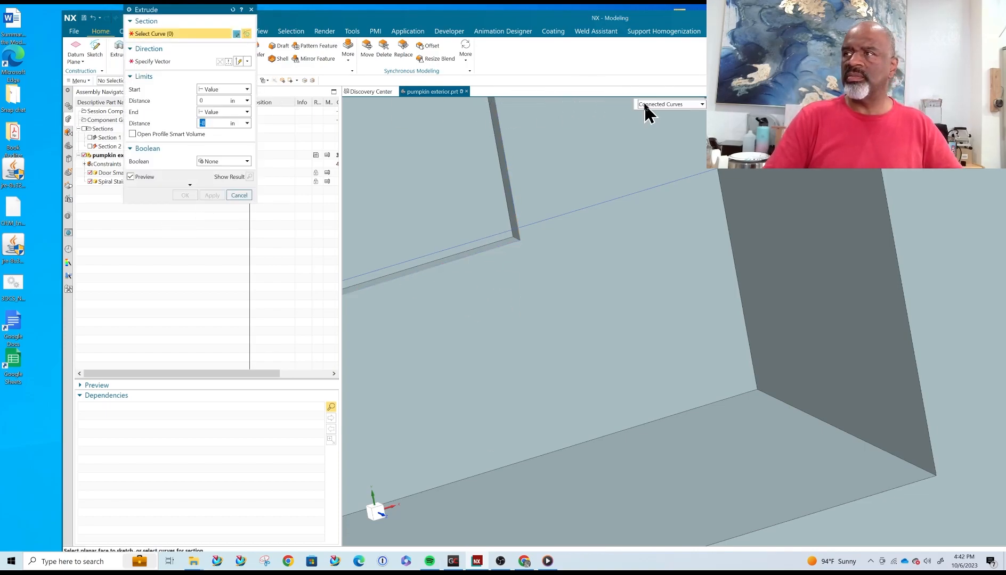
pyautogui.click(657, 104)
pyautogui.click(657, 122)
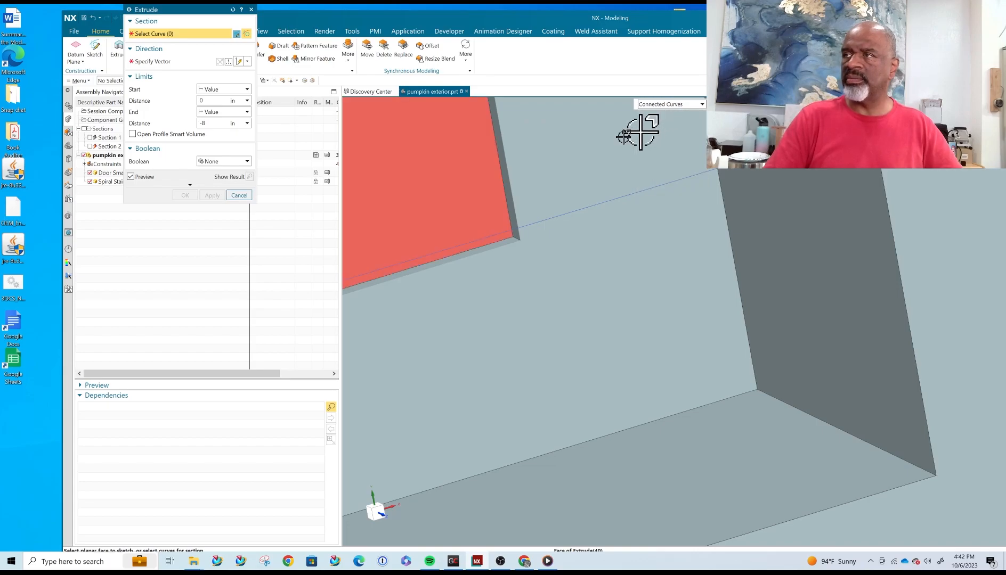
pyautogui.click(511, 183)
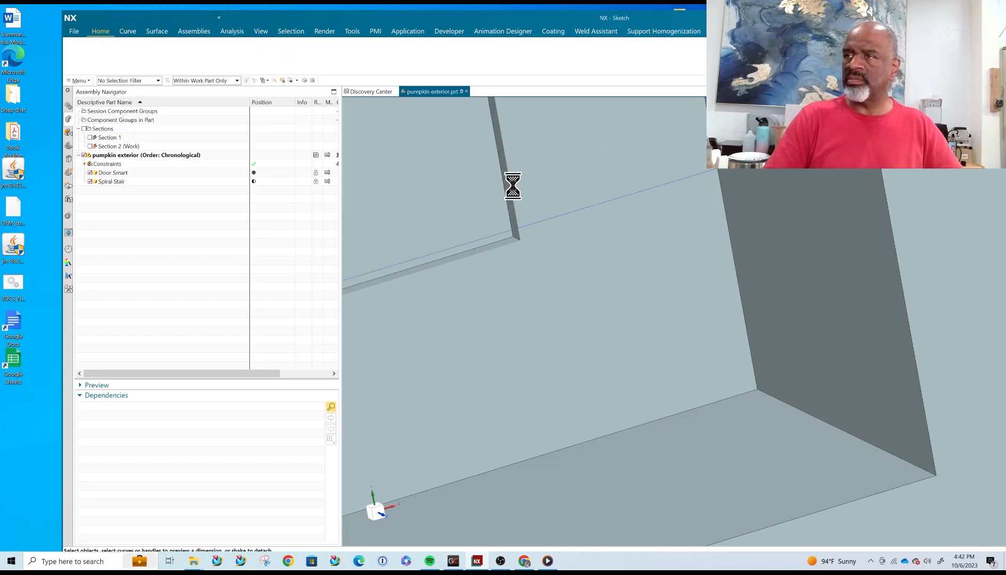
pyautogui.click(511, 190)
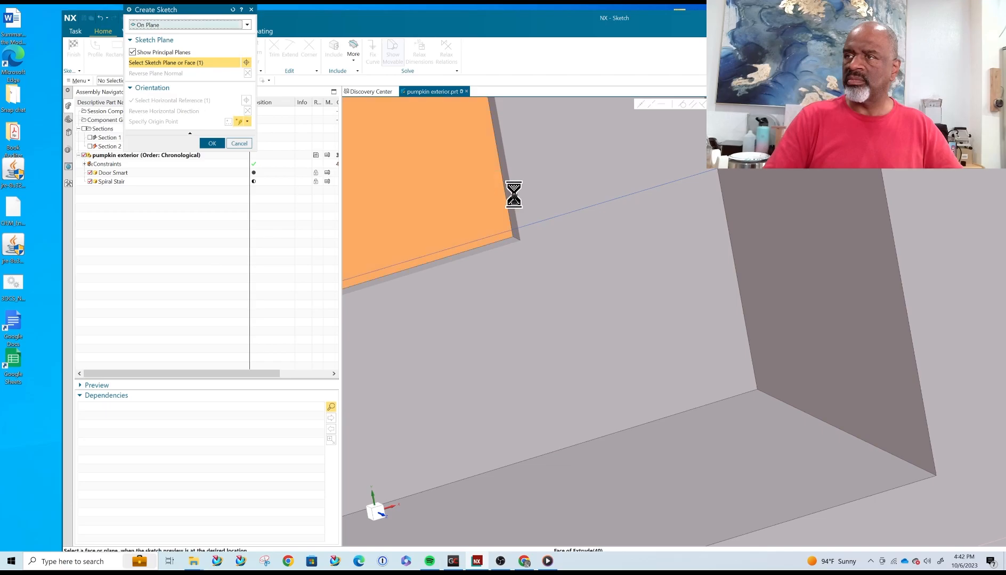
pyautogui.click(236, 142)
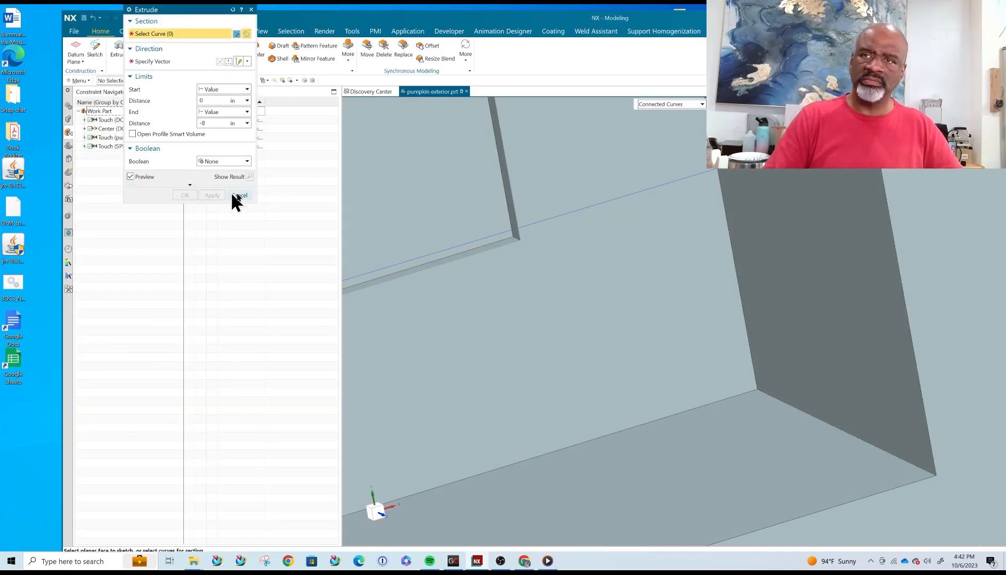
pyautogui.click(239, 195)
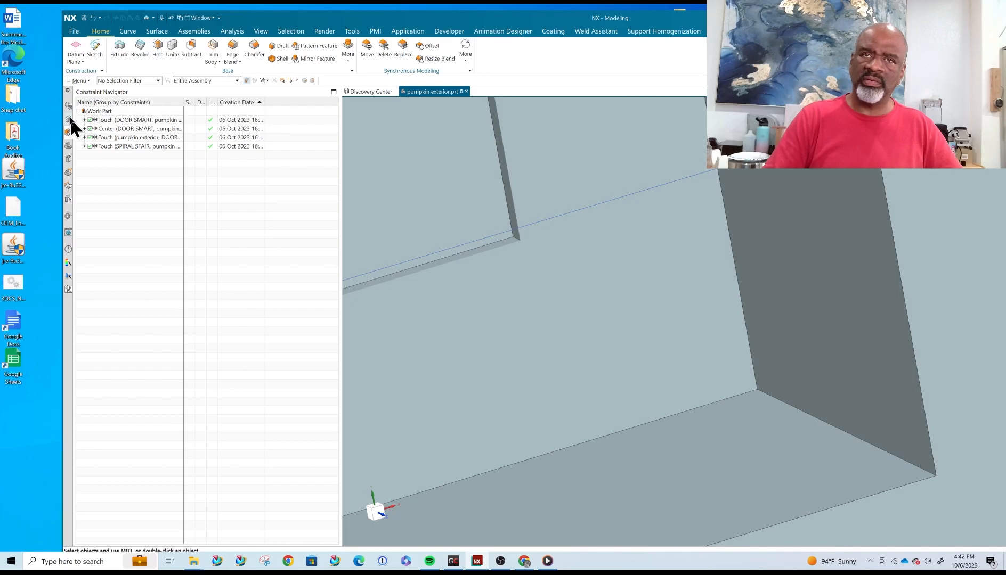
# - Extrude the linked composite curve in both directions through the doorway, with a start distance of 8 in and an end distance of -21 in
pyautogui.click(71, 147)
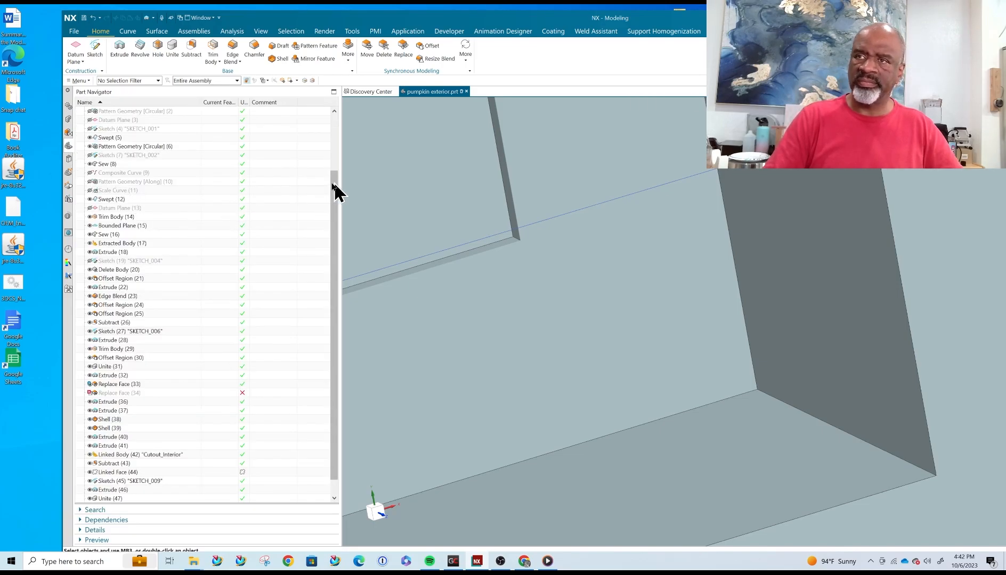
pyautogui.scroll(-1, 331, 184)
pyautogui.scroll(-2, 372, 236)
pyautogui.scroll(-2, 372, 236)
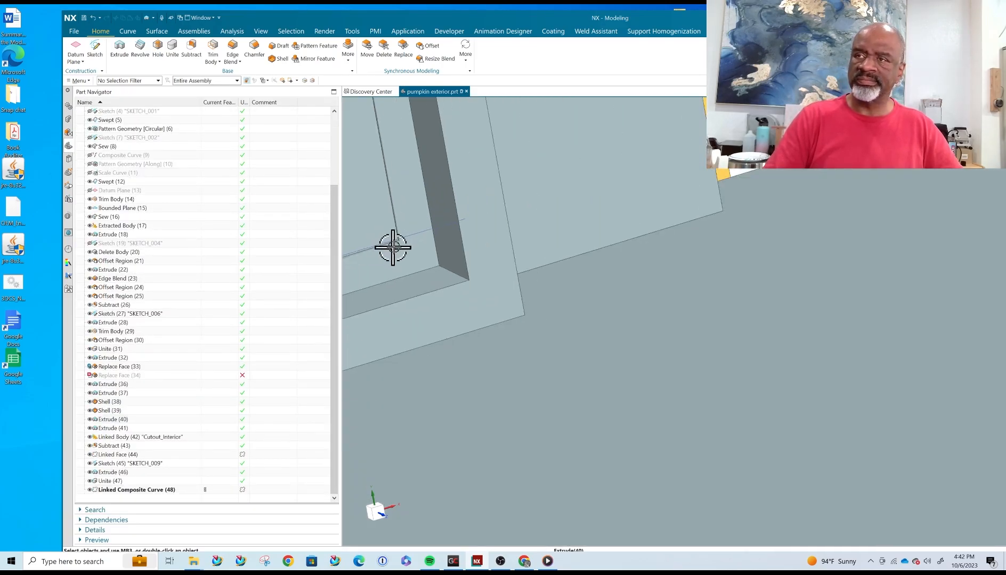
pyautogui.click(119, 51)
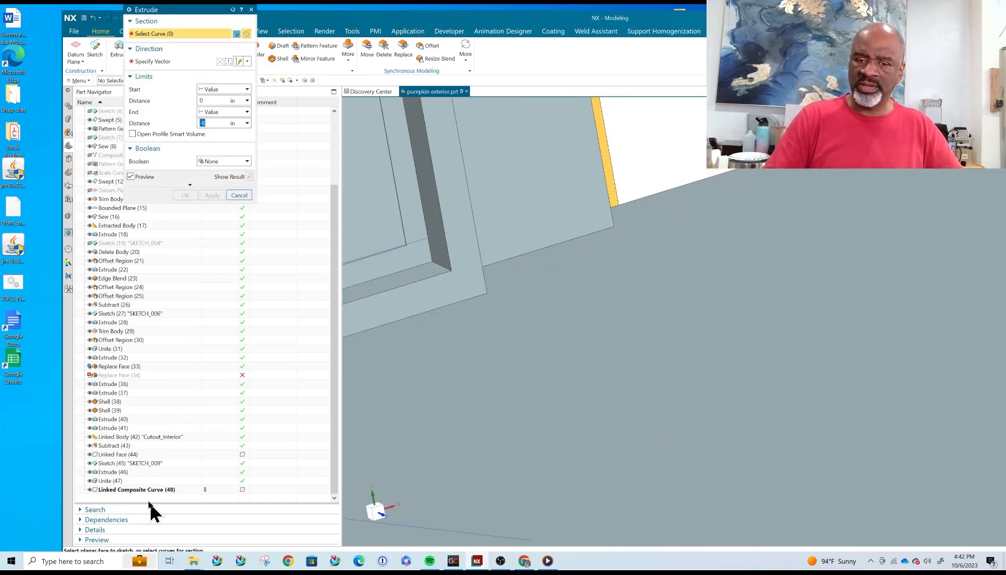
pyautogui.click(134, 489)
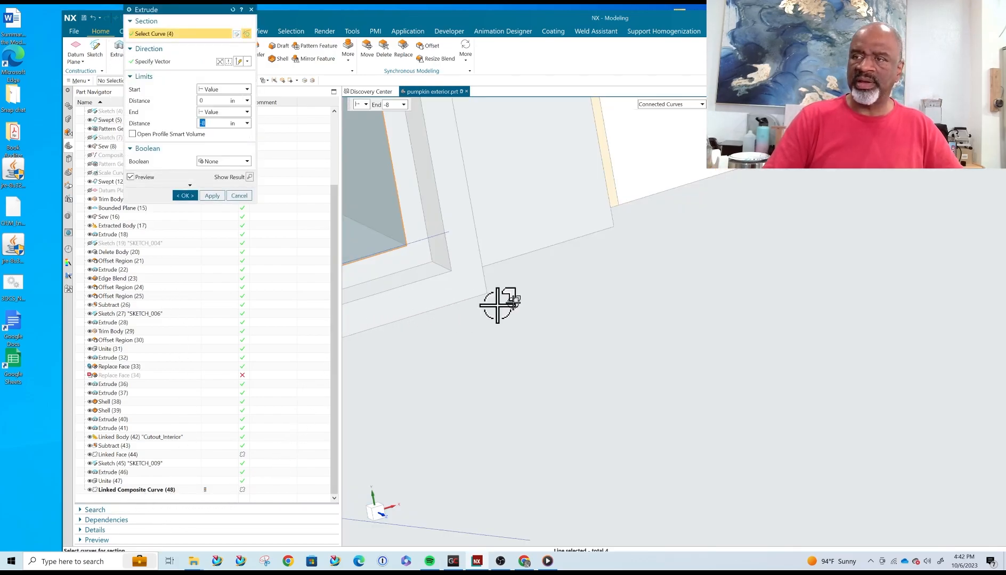
pyautogui.scroll(-3, 608, 329)
pyautogui.moveTo(626, 281); pyautogui.dragTo(599, 264, button='middle')
pyautogui.moveTo(599, 263)
pyautogui.mouseDown()
pyautogui.moveTo(541, 243)
pyautogui.moveTo(601, 265)
pyautogui.mouseUp()
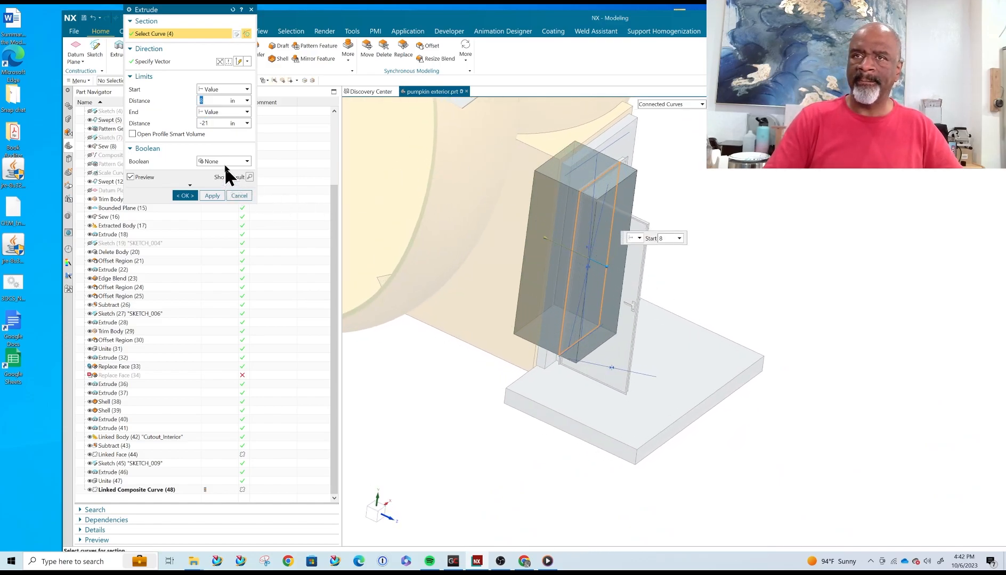
# - Subtract the extrusion from the entrance wall panel surrounding the door and accept the cut
pyautogui.click(226, 162)
pyautogui.click(215, 190)
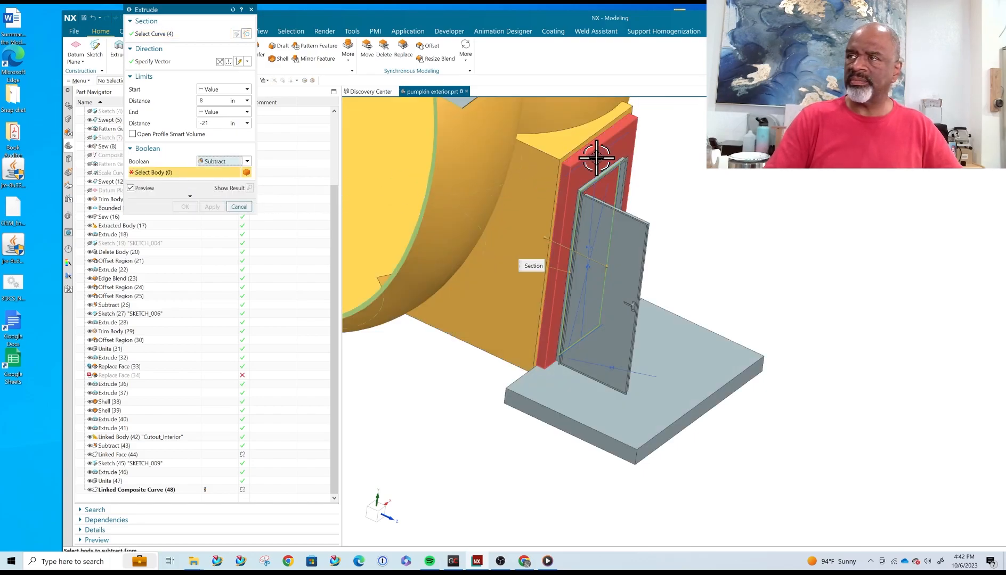
pyautogui.click(192, 207)
pyautogui.moveTo(575, 265); pyautogui.dragTo(537, 227, button='middle')
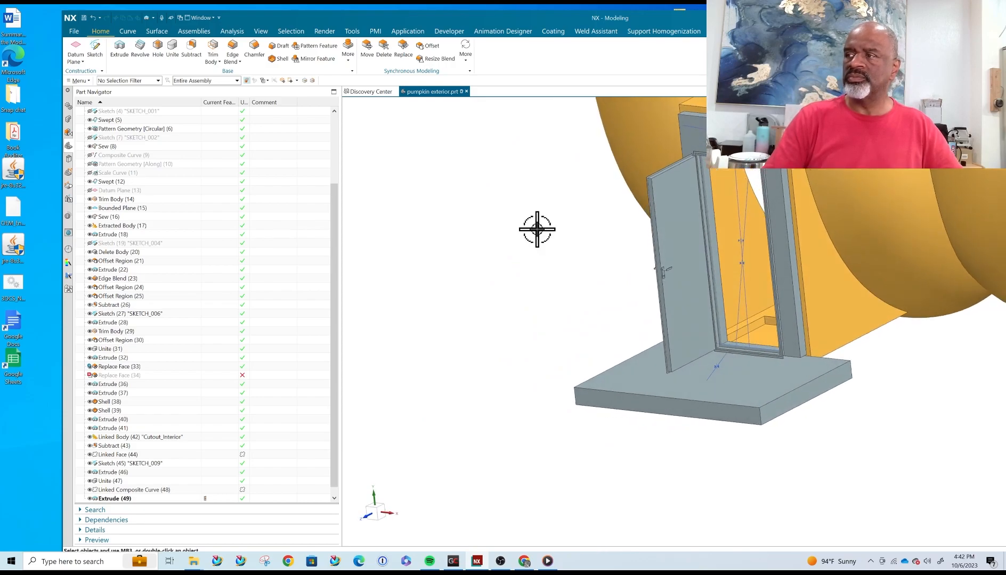
pyautogui.scroll(-4, 525, 251)
pyautogui.scroll(2, 634, 187)
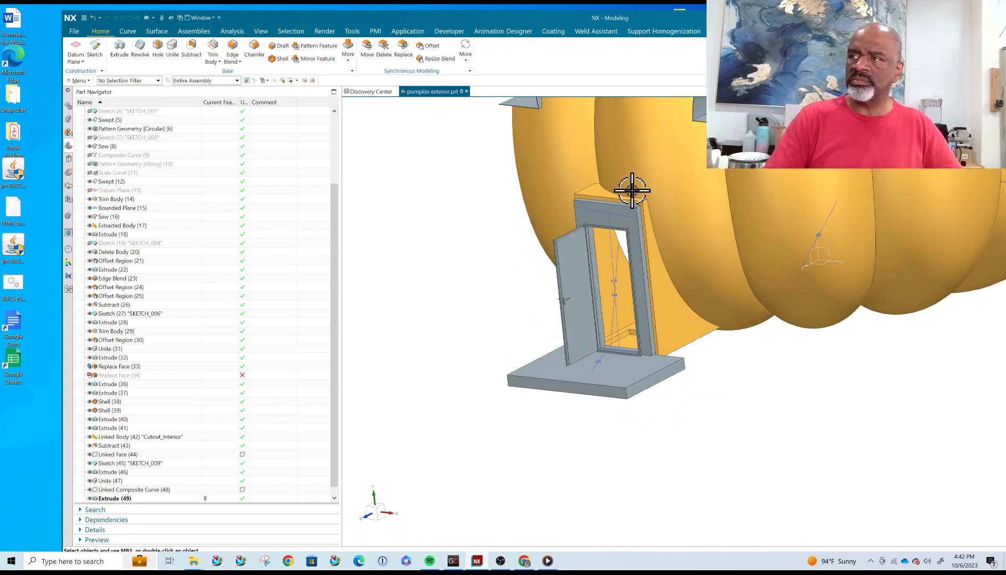
pyautogui.moveTo(641, 209); pyautogui.dragTo(628, 207, button='middle')
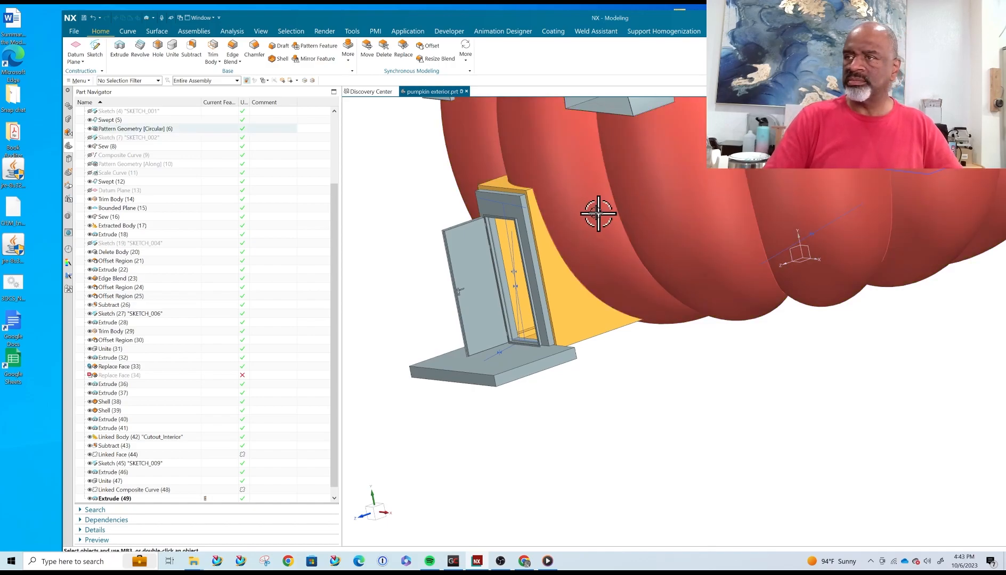
pyautogui.scroll(-2, 536, 205)
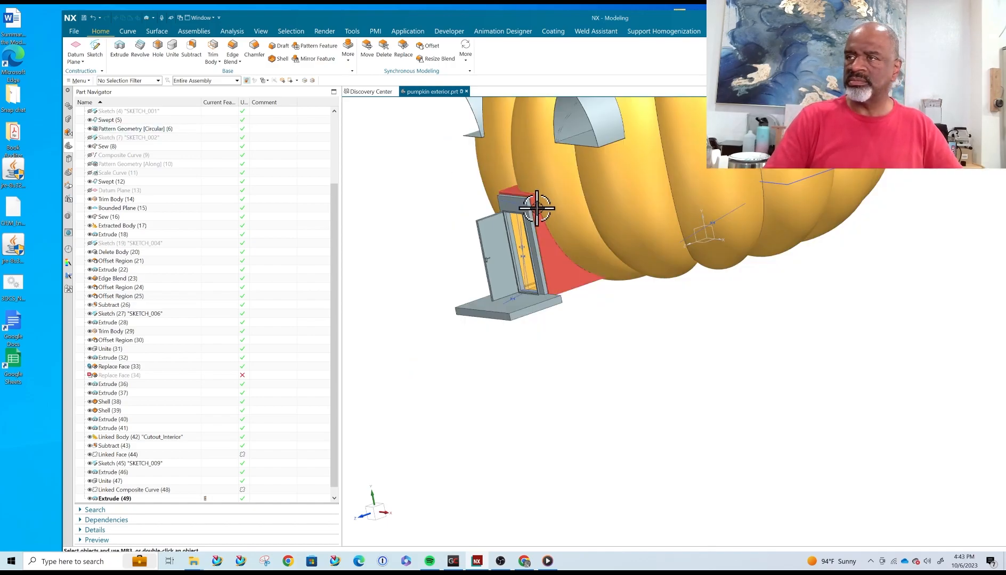
pyautogui.moveTo(546, 201)
pyautogui.mouseDown(button='middle')
pyautogui.moveTo(561, 206)
pyautogui.moveTo(537, 206)
pyautogui.mouseUp(button='middle')
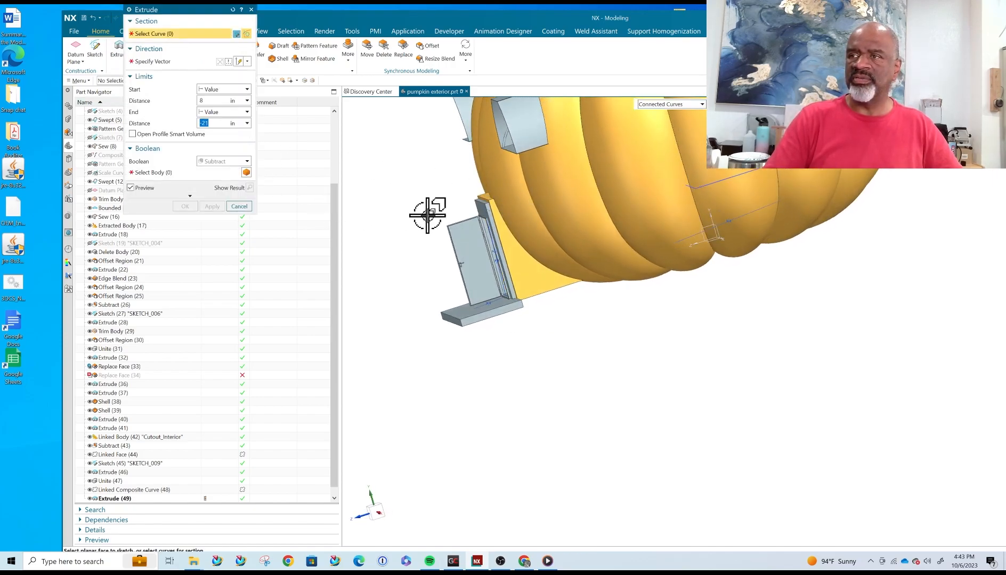
pyautogui.click(238, 207)
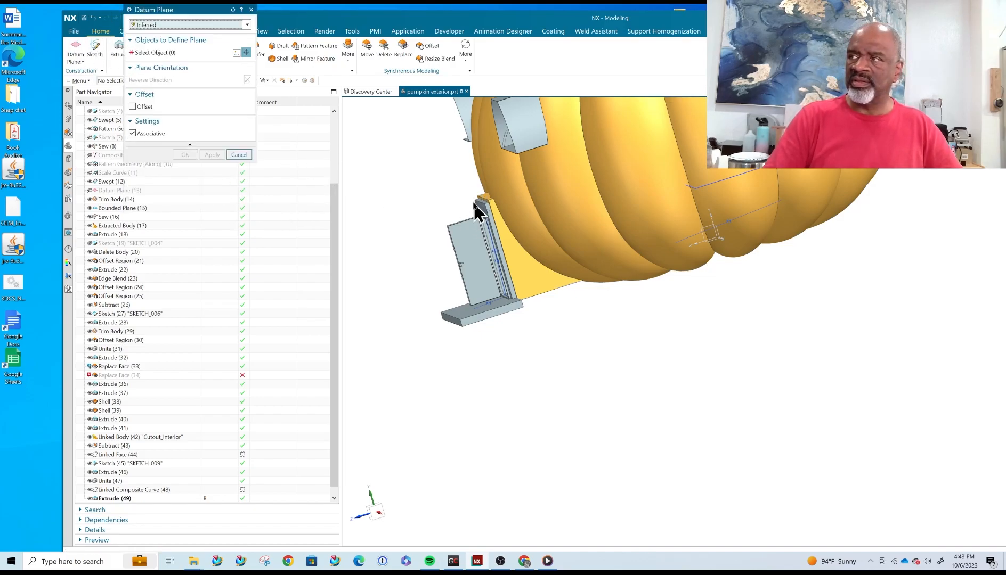
# - Create a datum plane midway between the two opposite outer side faces of the entrance door surround
pyautogui.scroll(5, 471, 199)
pyautogui.click(634, 293)
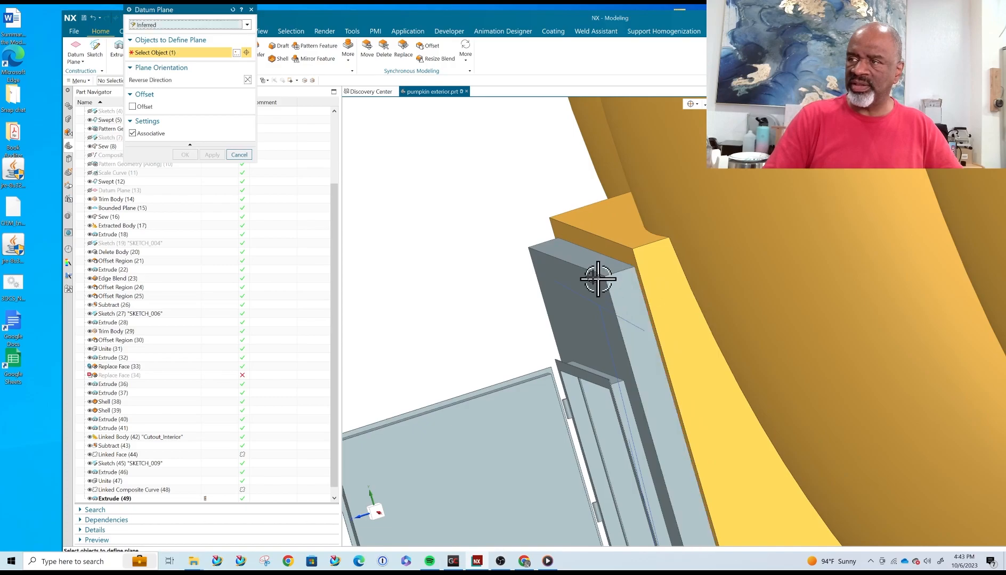
pyautogui.moveTo(505, 235); pyautogui.dragTo(634, 272, button='middle')
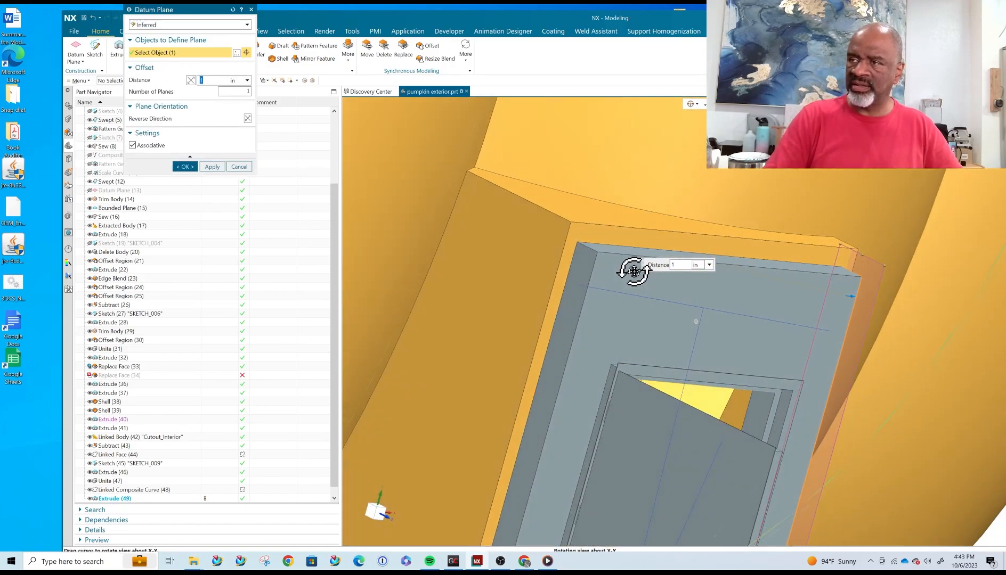
pyautogui.click(580, 268)
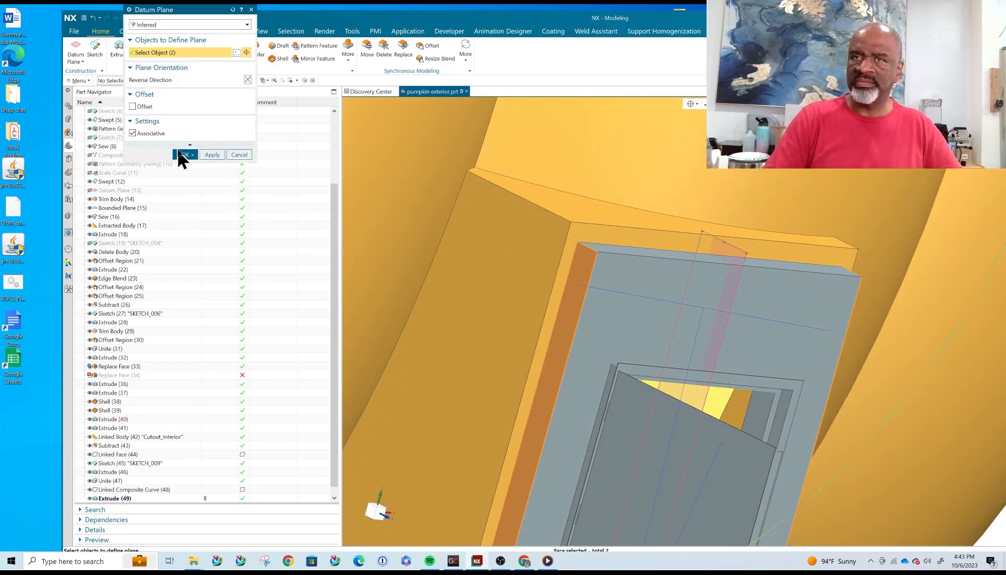
pyautogui.click(183, 154)
pyautogui.scroll(-5, 663, 260)
pyautogui.moveTo(658, 261); pyautogui.dragTo(690, 265, button='middle')
pyautogui.keyDown('shift'); pyautogui.moveTo(820, 270); pyautogui.dragTo(399, 124, button='middle'); pyautogui.keyUp('shift')
pyautogui.click(118, 46)
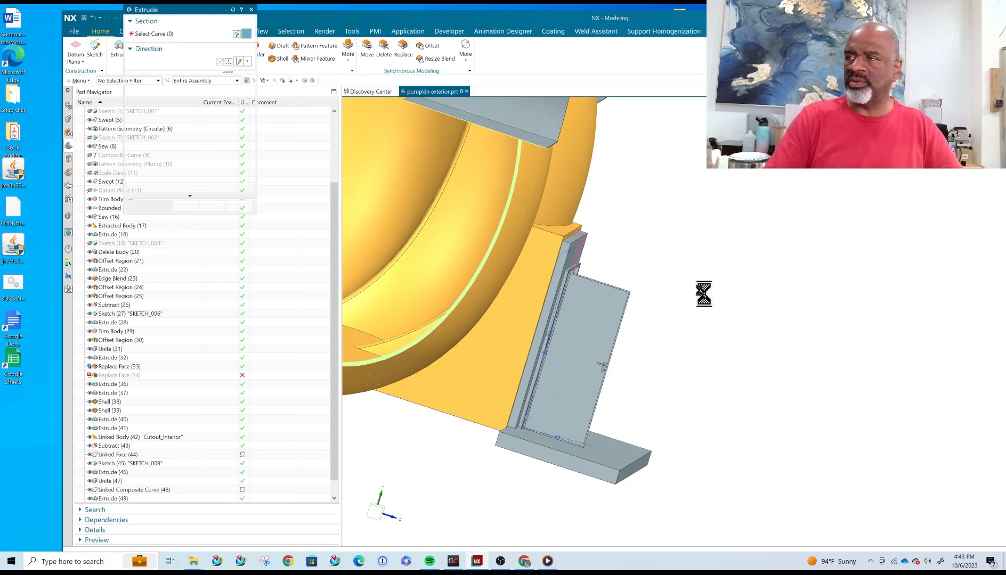
pyautogui.scroll(3, 586, 234)
pyautogui.scroll(4, 578, 230)
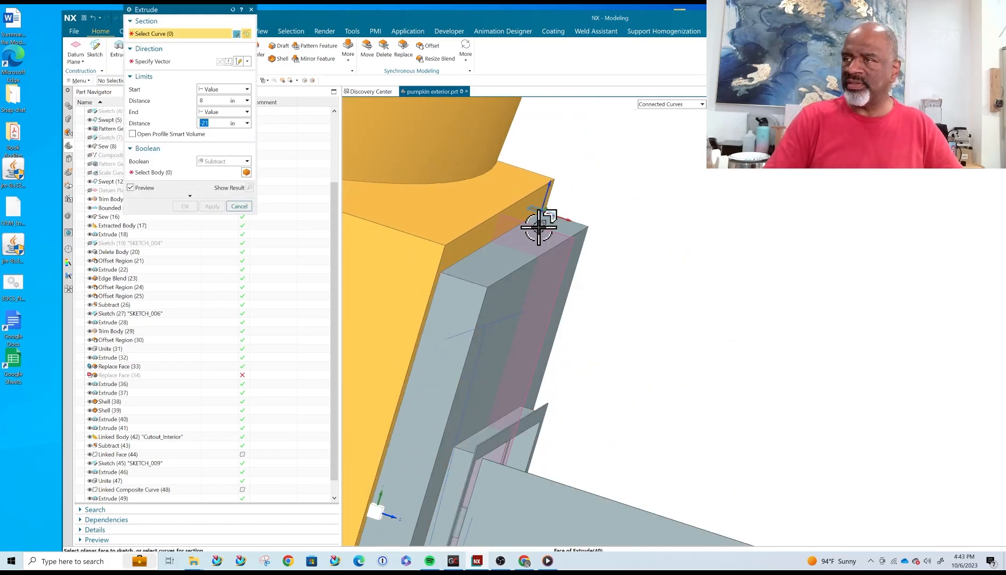
pyautogui.click(540, 227)
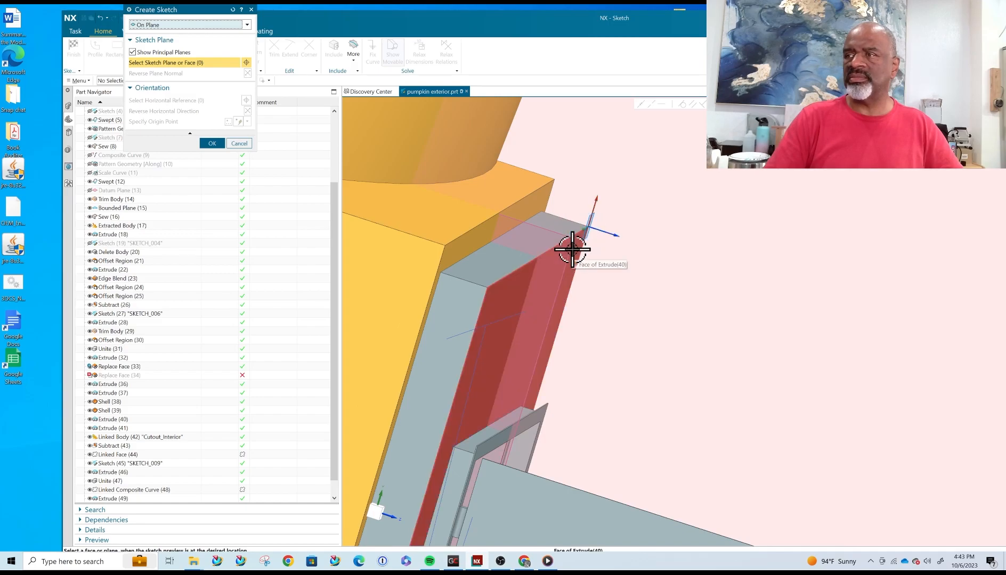
pyautogui.click(572, 249)
pyautogui.scroll(-6, 611, 225)
pyautogui.moveTo(666, 247)
pyautogui.mouseDown(button='middle')
pyautogui.moveTo(606, 238)
pyautogui.moveTo(646, 244)
pyautogui.mouseUp(button='middle')
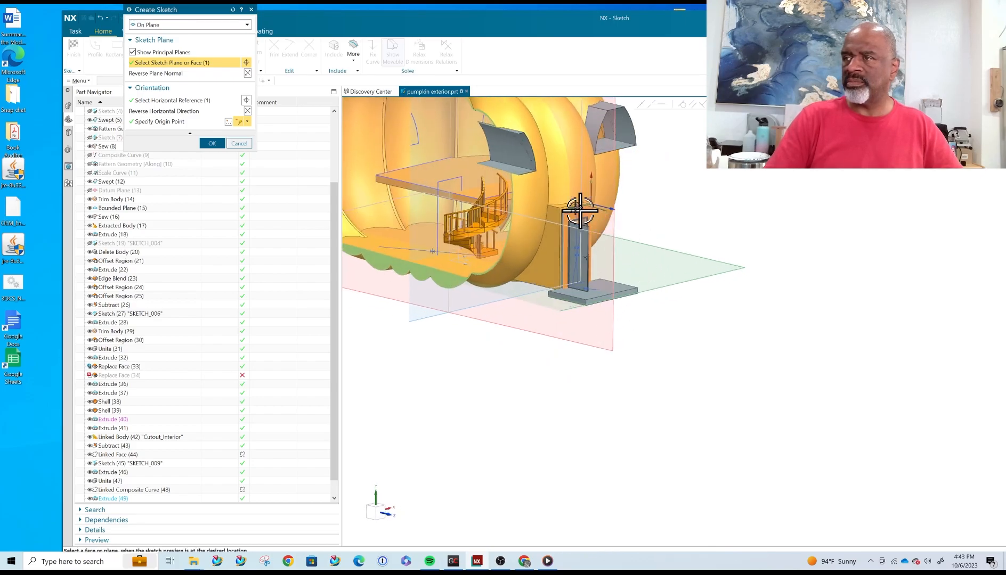
pyautogui.scroll(5, 588, 216)
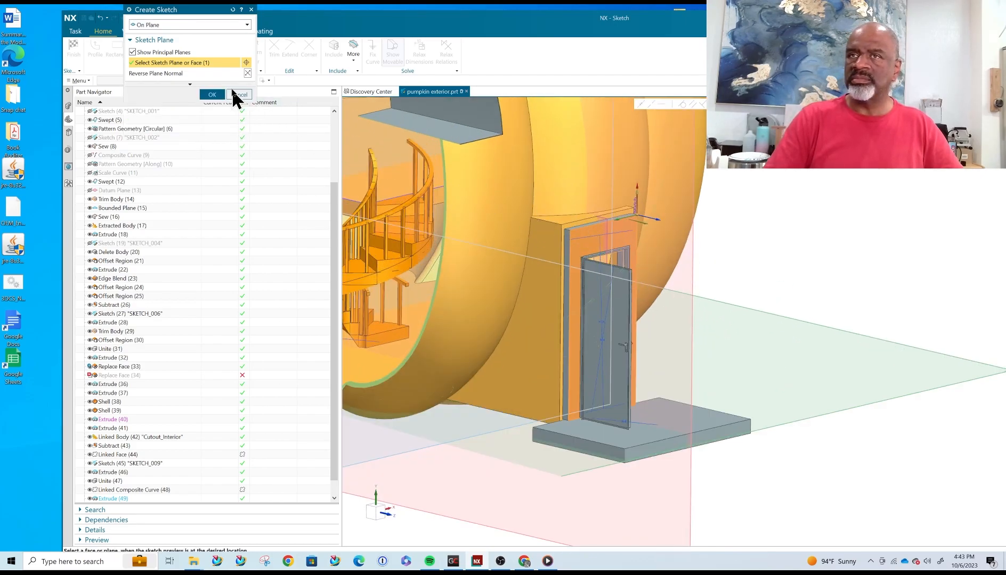
pyautogui.click(234, 94)
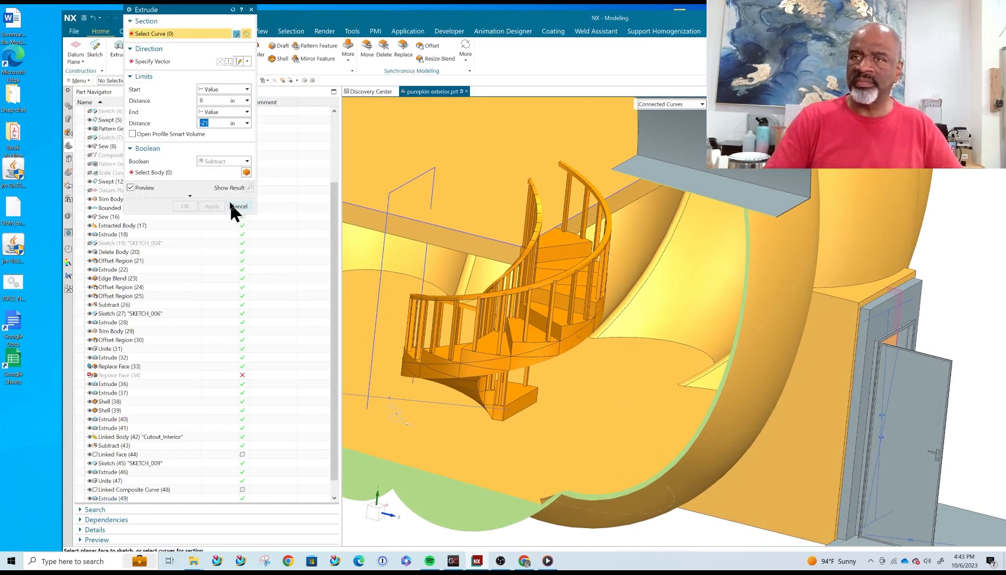
pyautogui.click(237, 206)
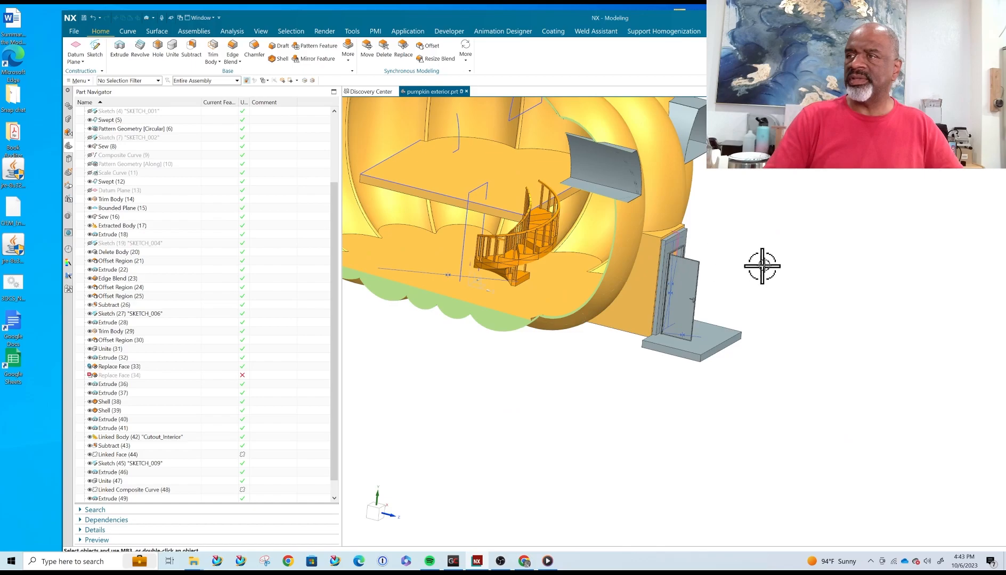
# - Start a new sketch on the datum plane running through the middle of the door surround
pyautogui.click(95, 51)
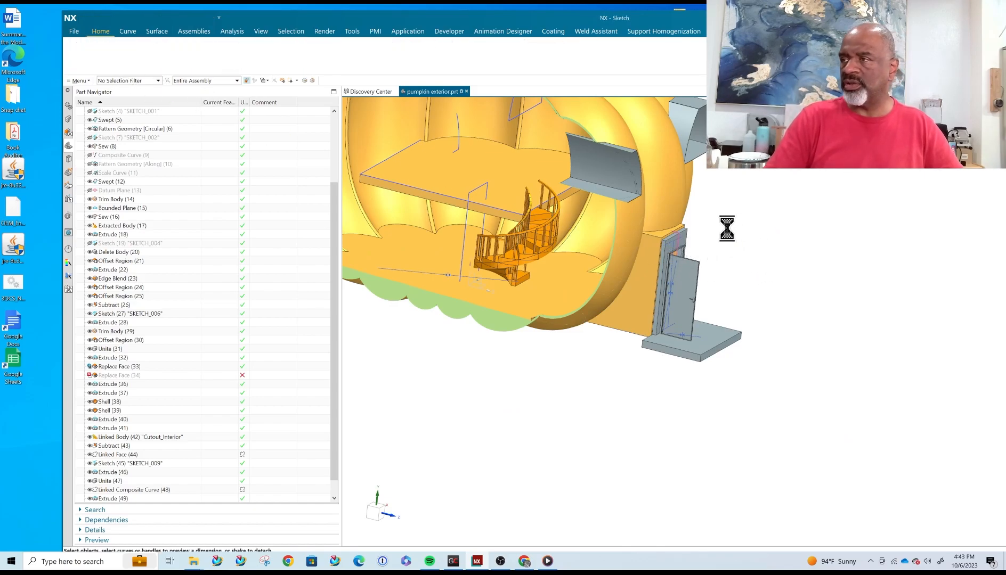
pyautogui.scroll(6, 692, 227)
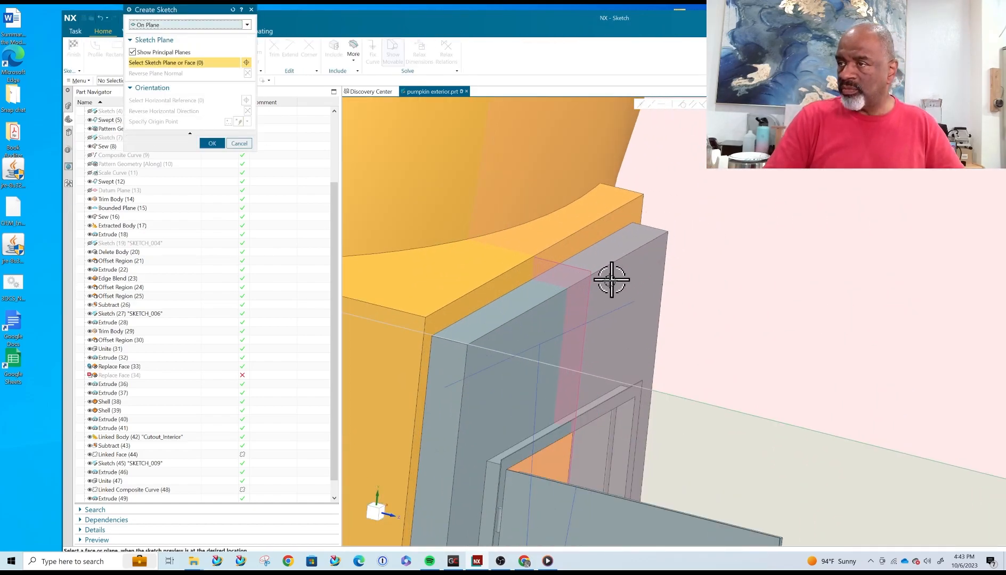
pyautogui.click(591, 287)
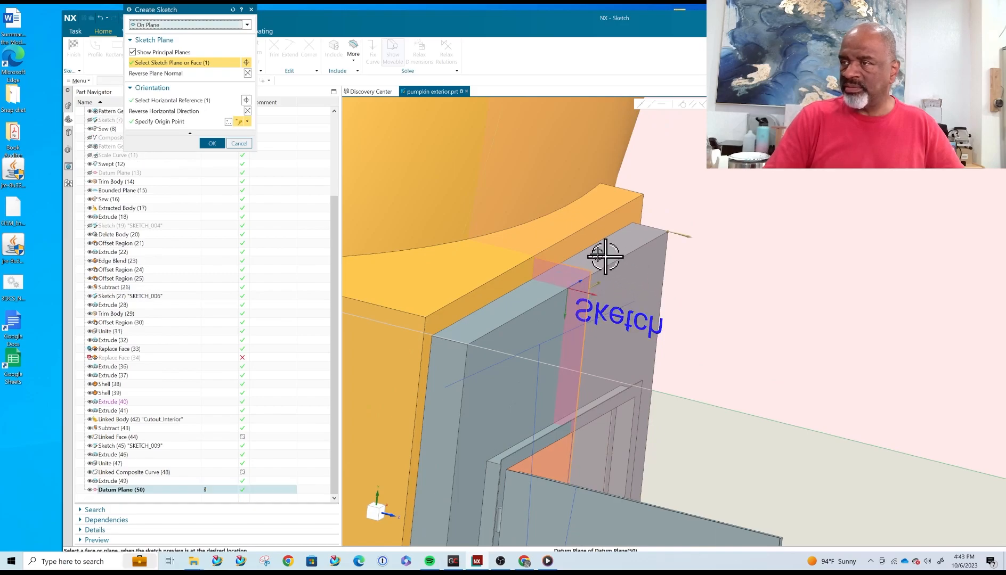
# - Reorient the sketch by flipping its plane normal and horizontal direction so the horizontal axis points outward from the doorway, and accept it
pyautogui.click(168, 101)
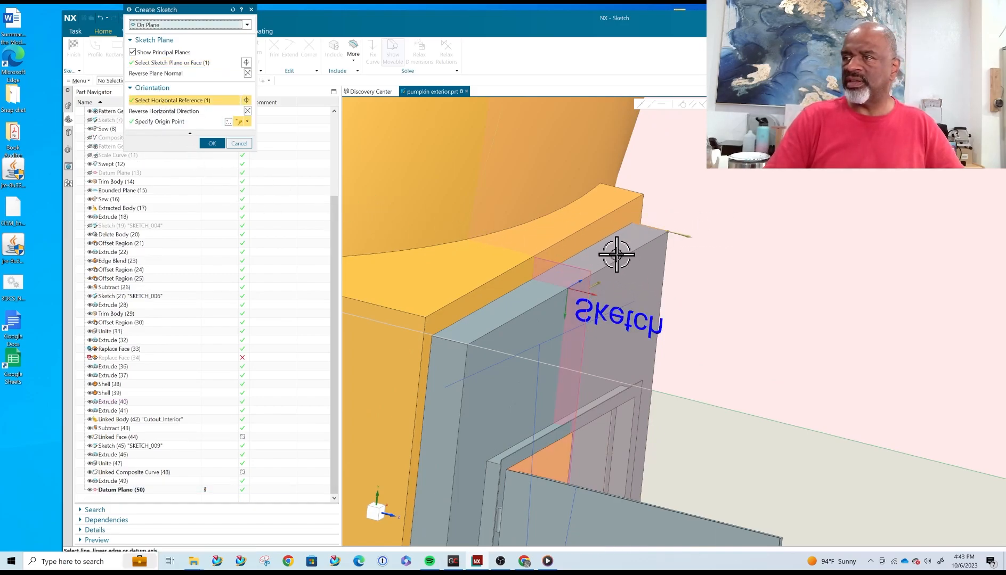
pyautogui.click(479, 321)
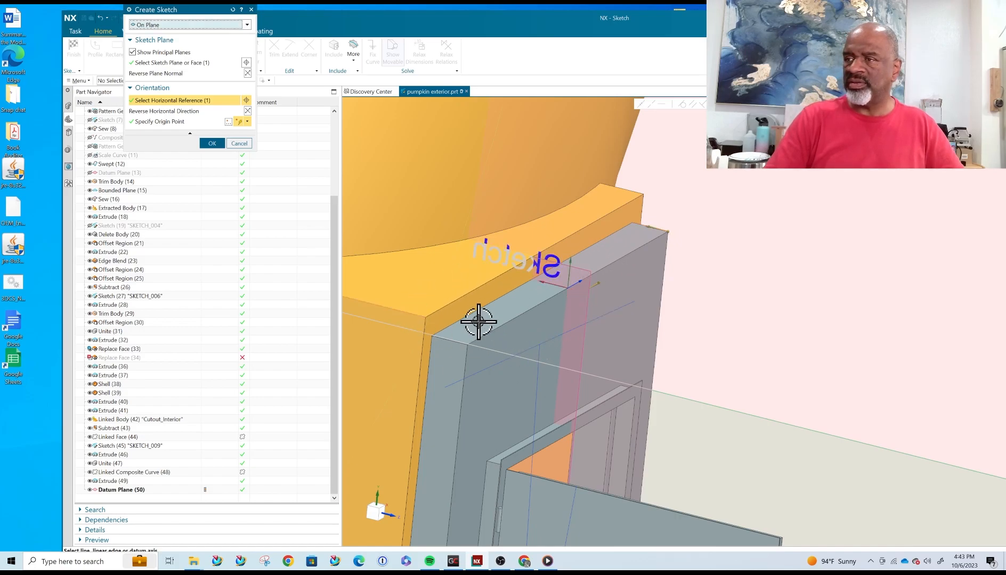
pyautogui.click(248, 111)
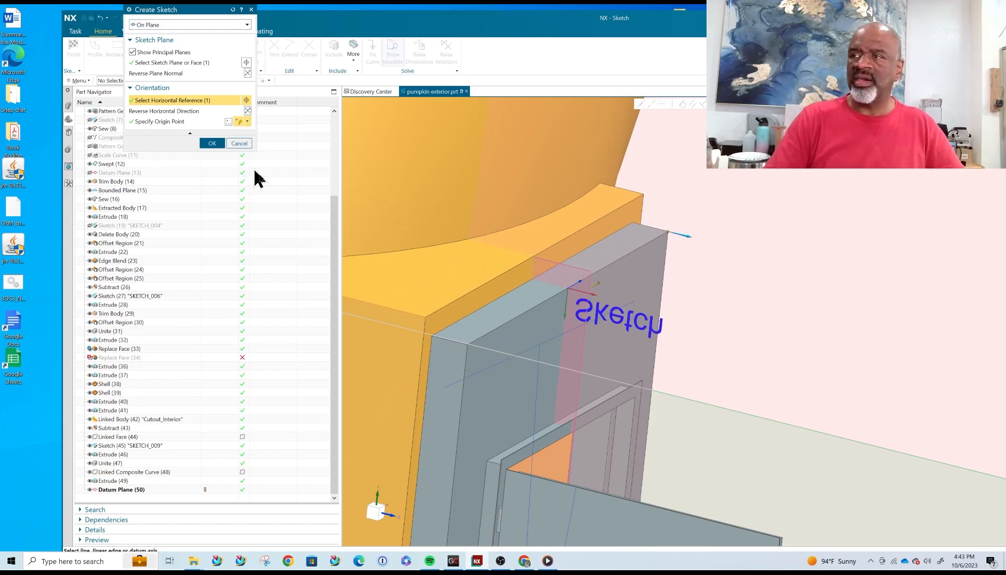
pyautogui.click(247, 111)
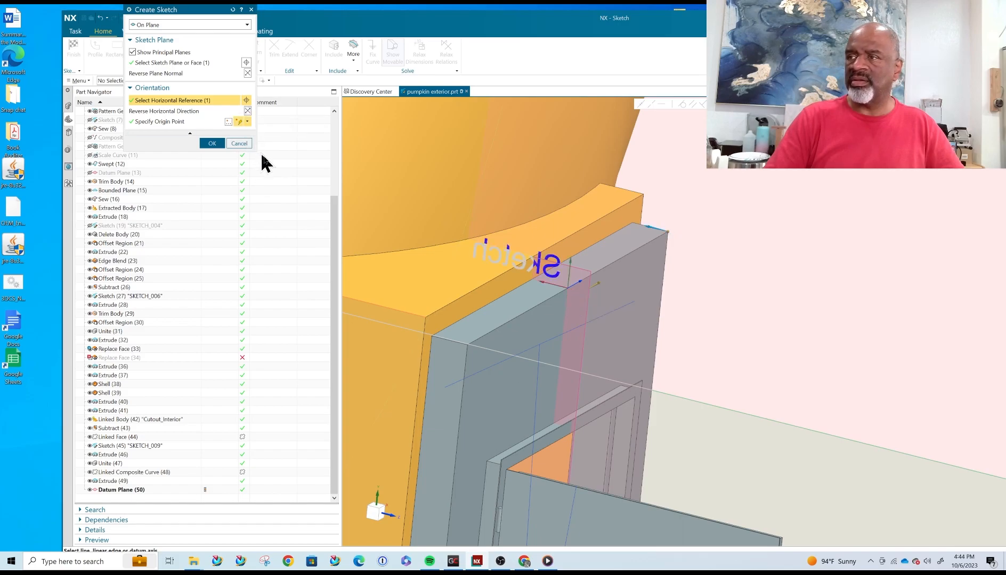
pyautogui.doubleClick(601, 282)
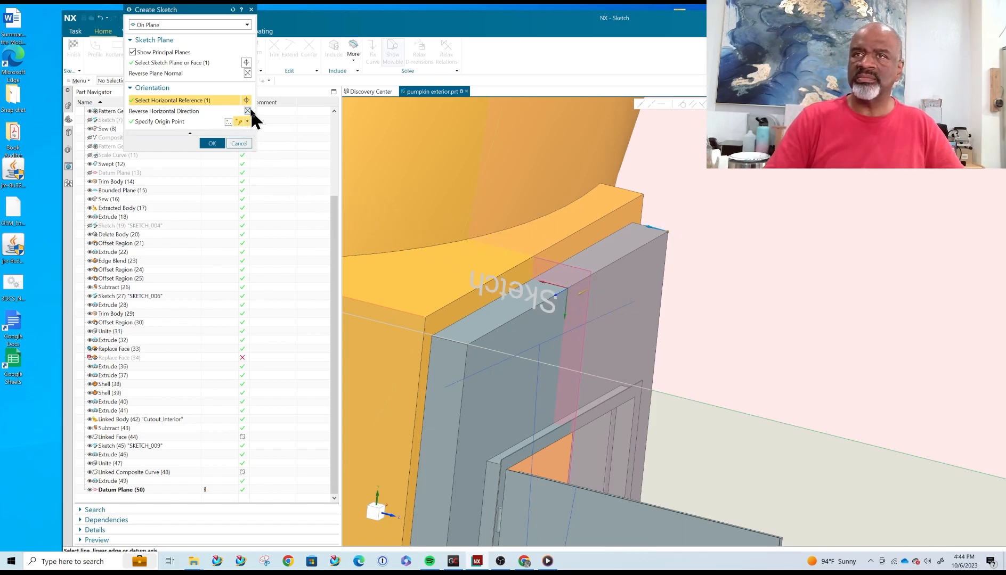
pyautogui.click(247, 111)
pyautogui.click(213, 146)
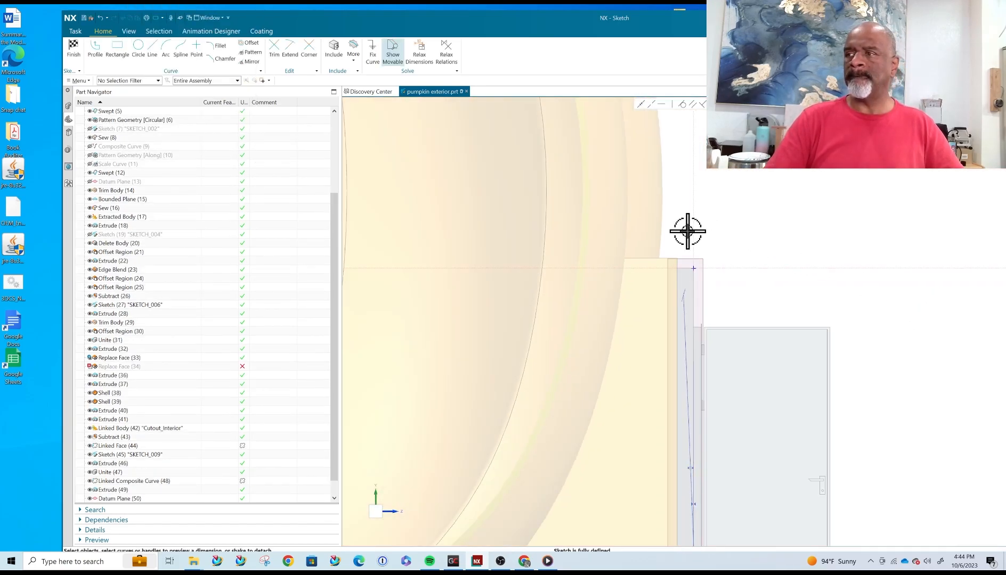
# - Sketch a closed wedge-shaped canopy profile above the door, with a flat underside, sloping top and back edge about 18.6 in tall, and finish the sketch
pyautogui.scroll(-2, 687, 231)
pyautogui.keyDown('shift'); pyautogui.moveTo(749, 233); pyautogui.dragTo(570, 230, button='middle'); pyautogui.keyUp('shift')
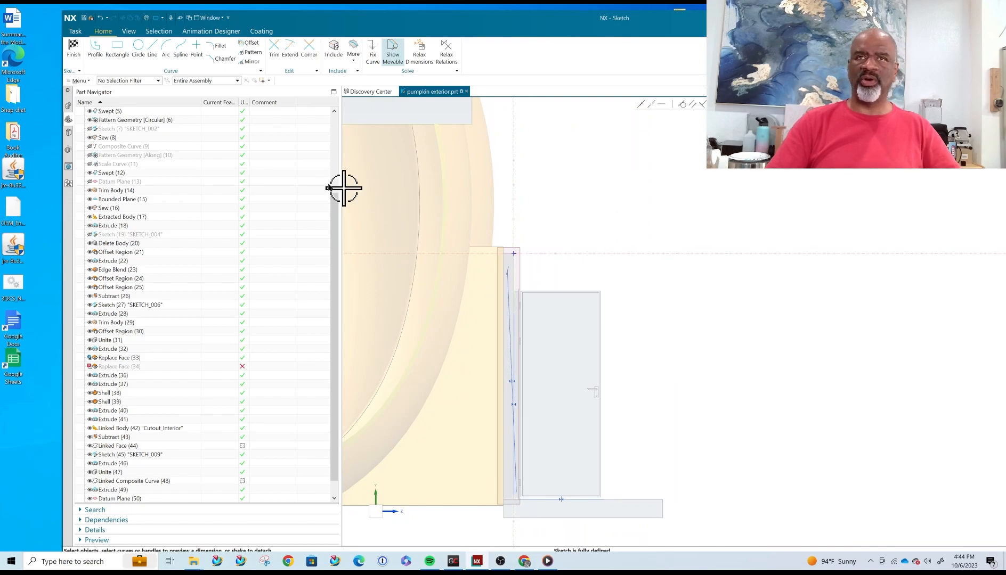
pyautogui.click(98, 46)
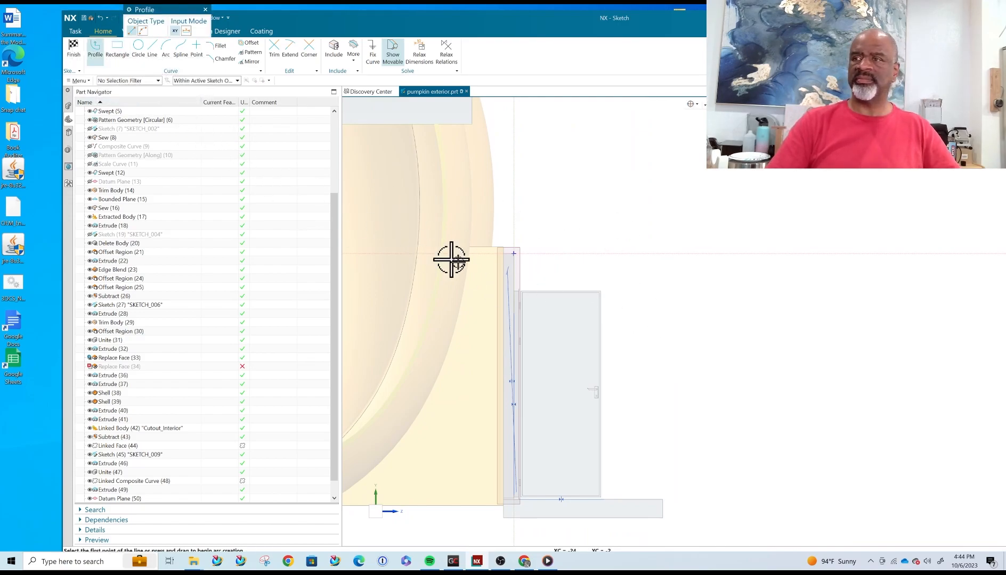
pyautogui.scroll(2, 499, 265)
pyautogui.click(452, 243)
pyautogui.scroll(-3, 789, 240)
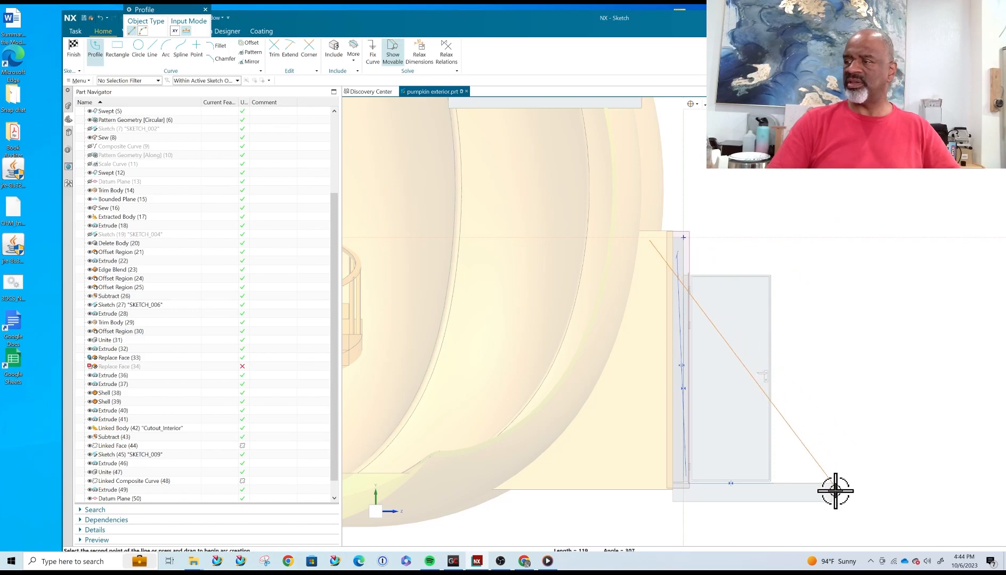
pyautogui.click(832, 240)
pyautogui.scroll(-4, 831, 229)
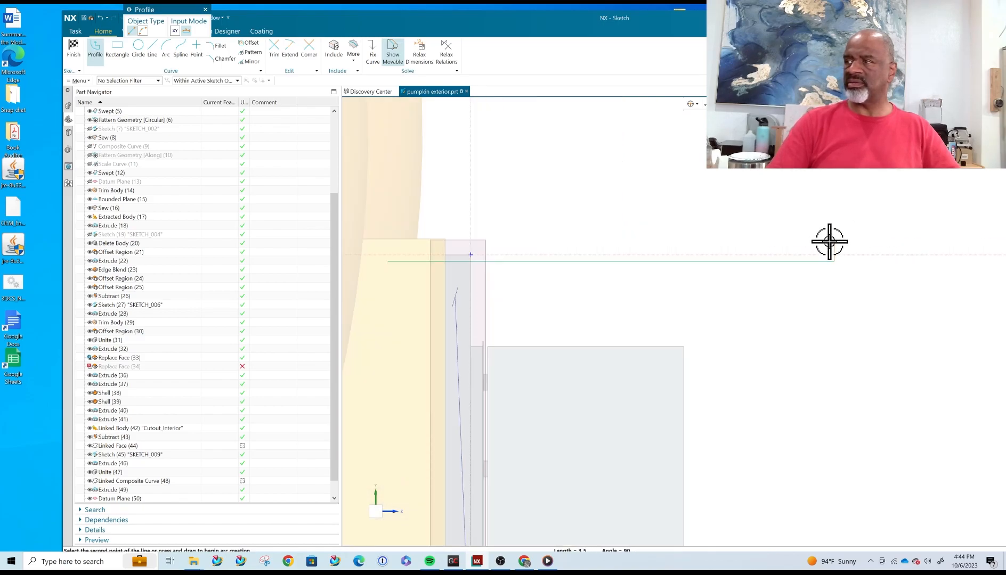
pyautogui.scroll(3, 496, 155)
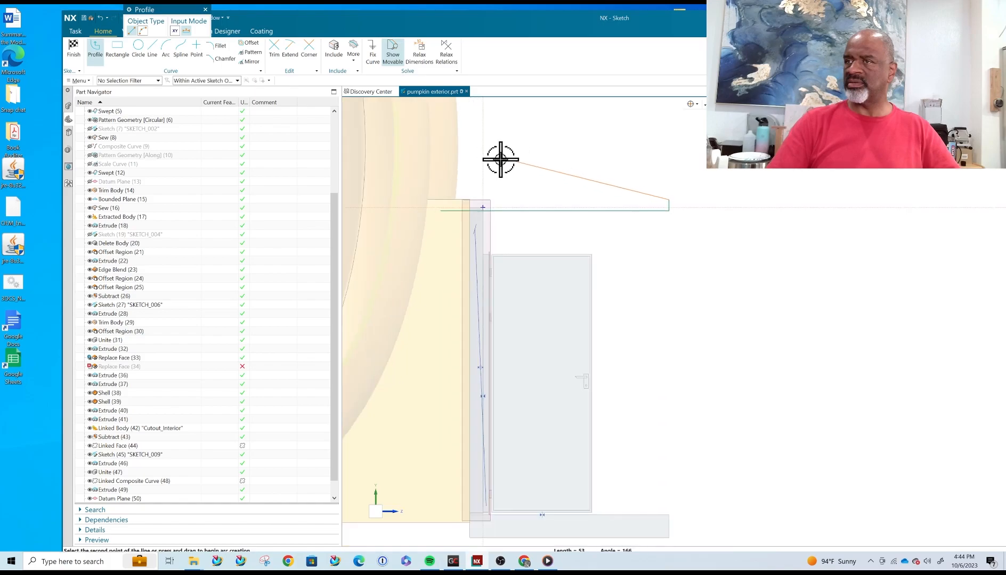
pyautogui.click(440, 150)
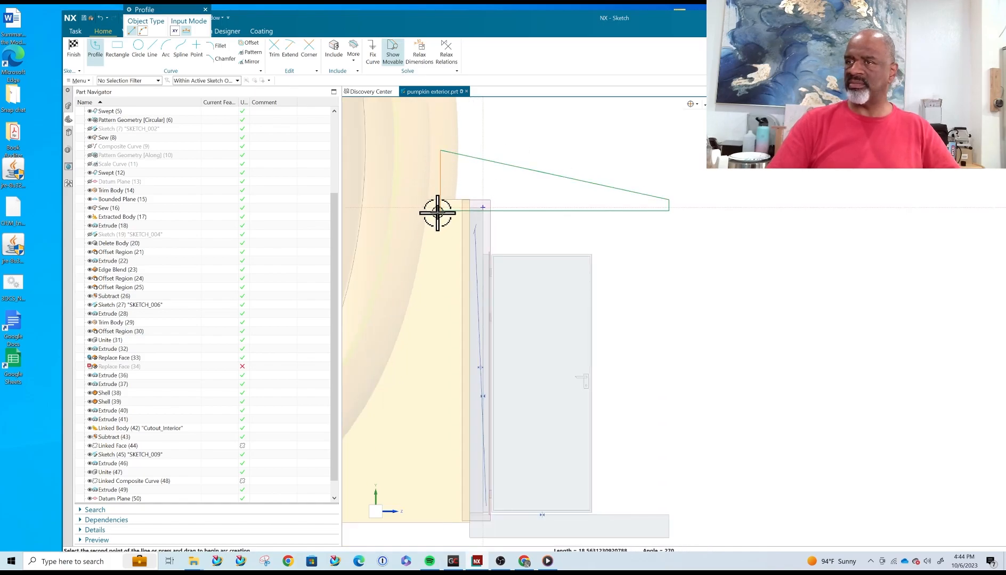
pyautogui.click(440, 211)
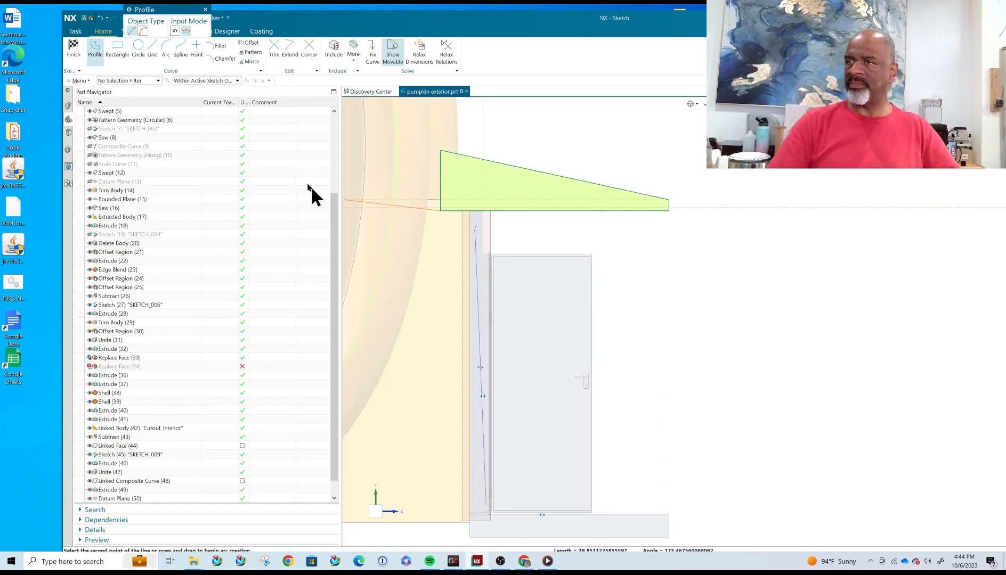
pyautogui.click(71, 43)
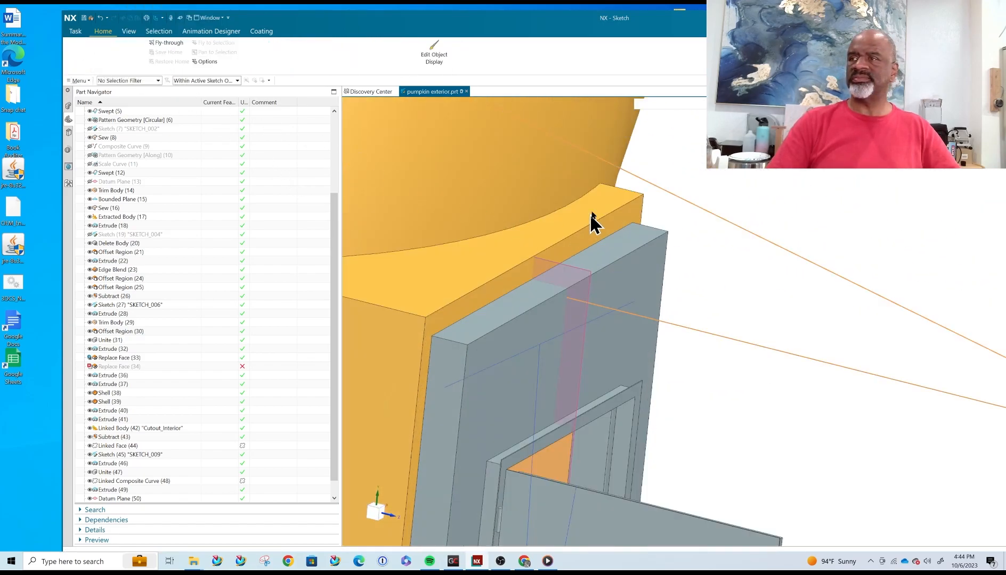
# - Extrude the wedge-shaped canopy profile above the door as a separate body, using symmetric limits with a 40 in width
pyautogui.scroll(-6, 596, 199)
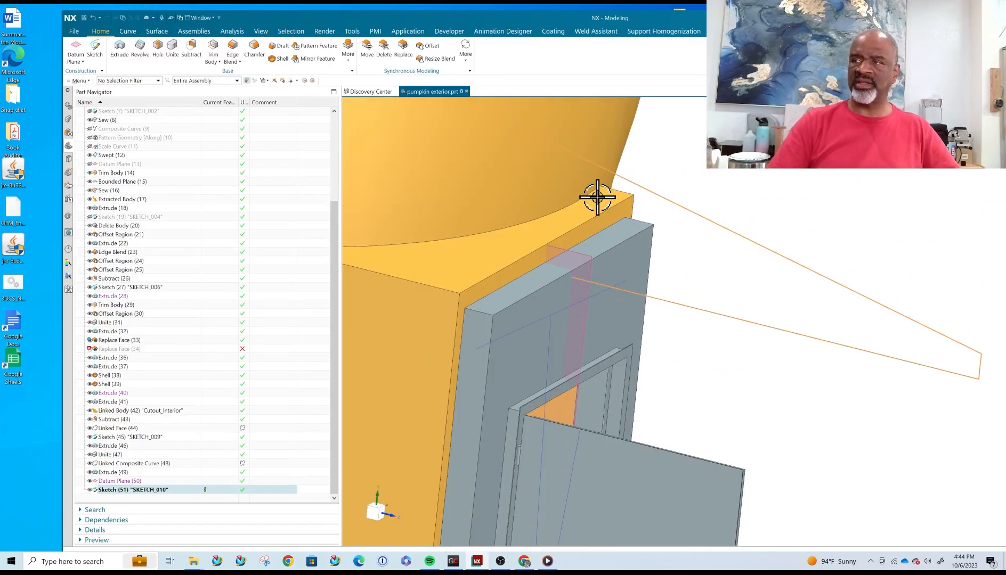
pyautogui.click(119, 52)
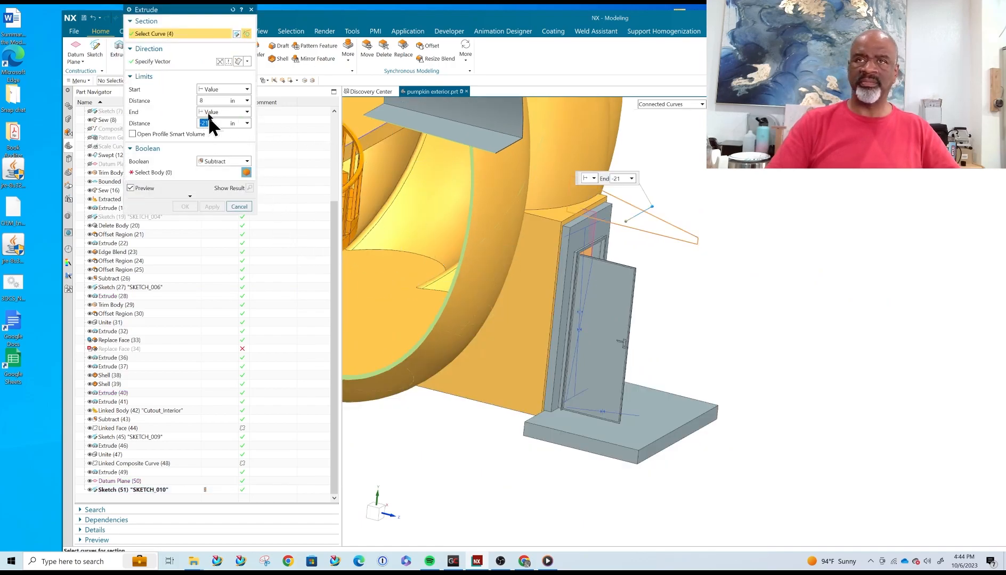
pyautogui.click(227, 89)
pyautogui.click(224, 108)
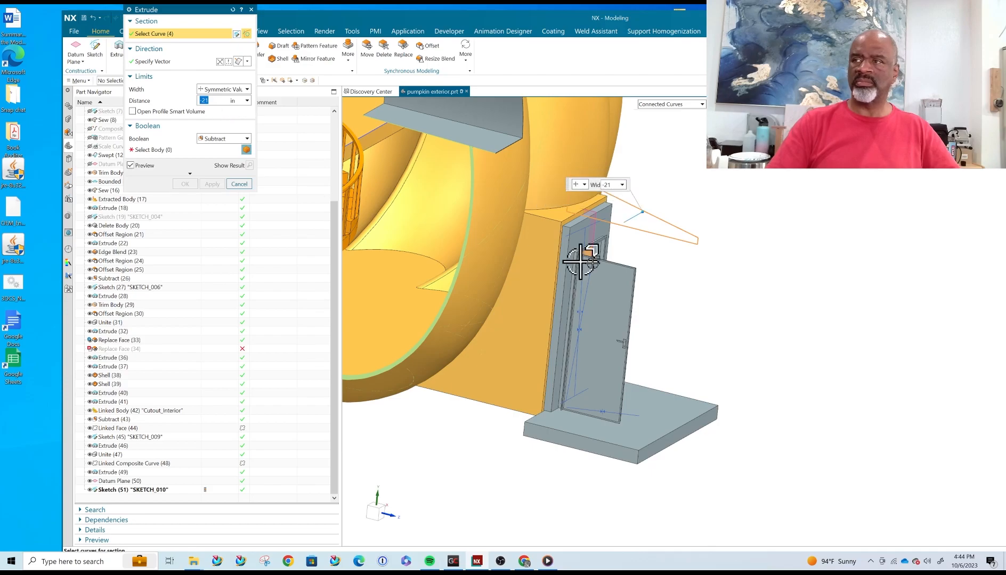
pyautogui.click(208, 143)
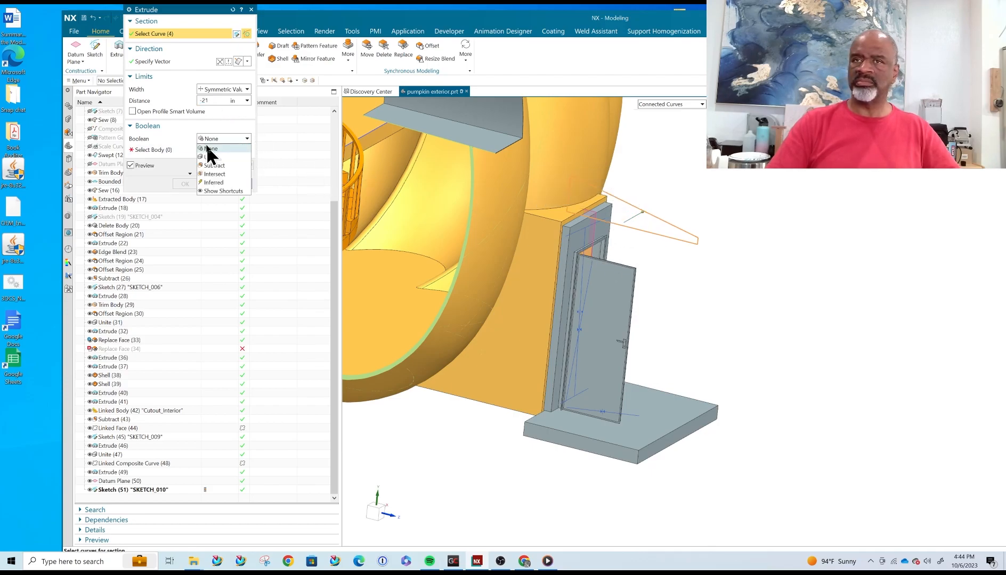
pyautogui.click(211, 148)
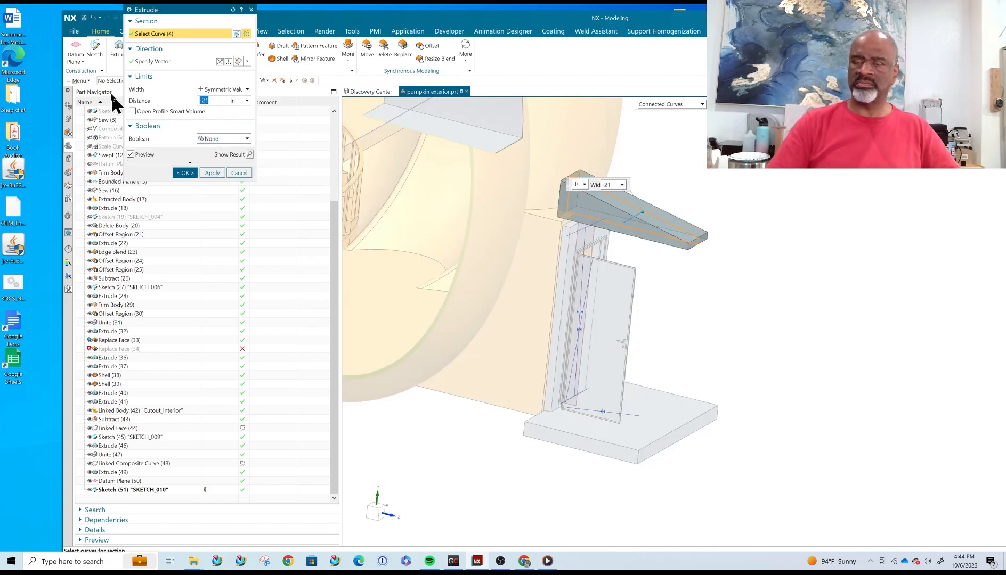
pyautogui.write('40')
pyautogui.press('Return')
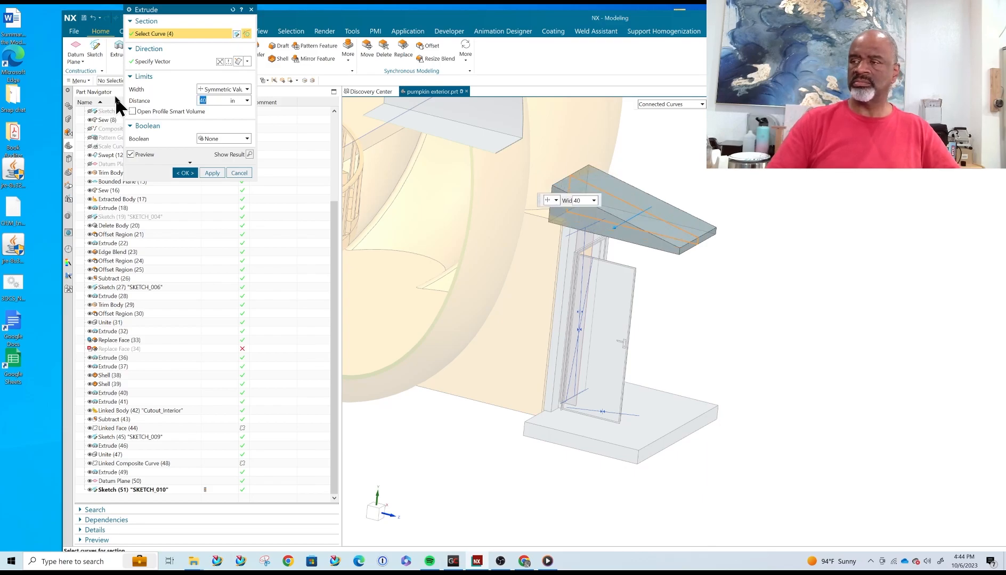
# - Widen the canopy's symmetric extrusion to 94 in and accept it
pyautogui.moveTo(554, 208); pyautogui.dragTo(516, 276, button='middle')
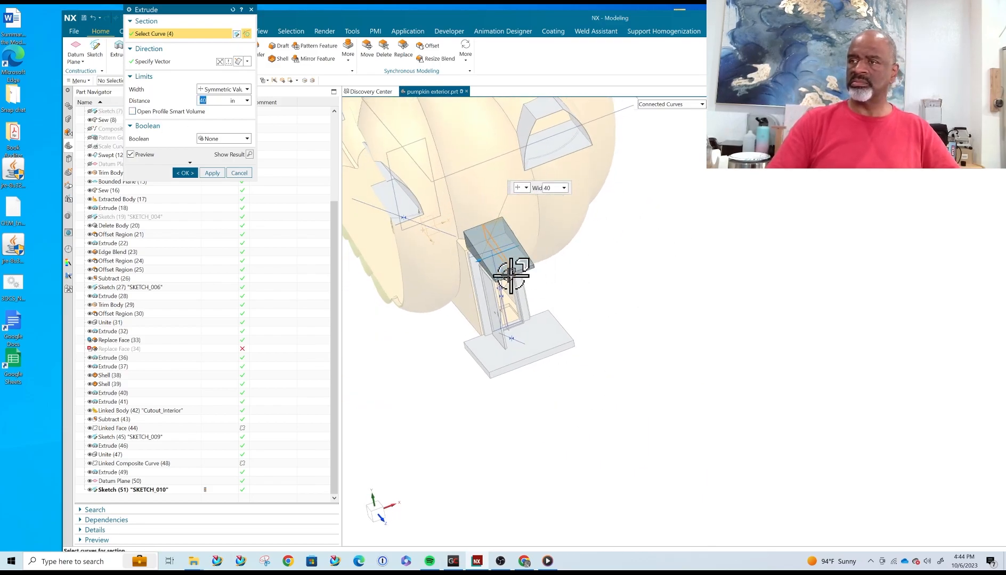
pyautogui.moveTo(478, 260); pyautogui.dragTo(454, 275)
pyautogui.moveTo(610, 317); pyautogui.dragTo(641, 309, button='middle')
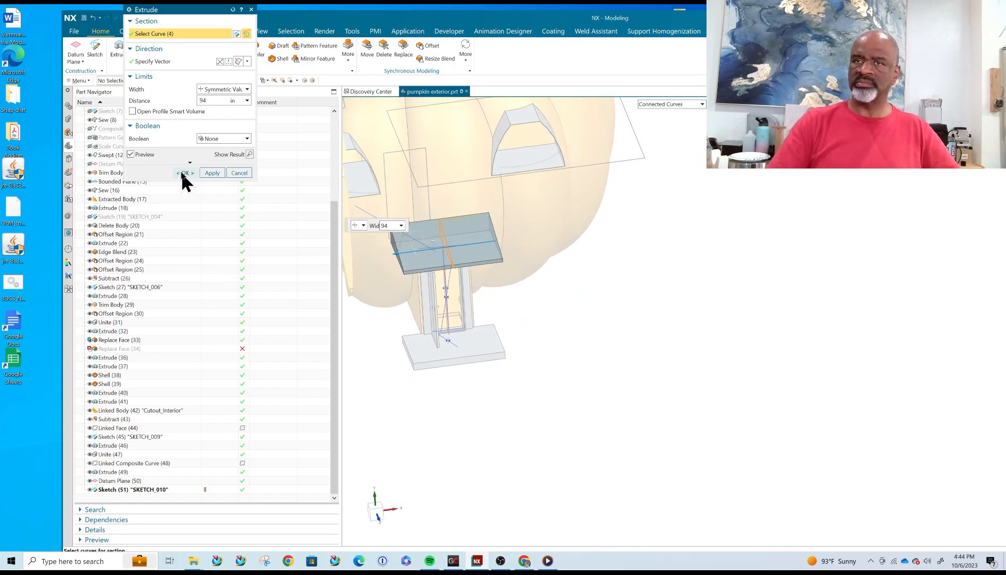
pyautogui.click(185, 174)
# - Start a new sketch on the top face of the porch slab in front of the door
pyautogui.moveTo(570, 348); pyautogui.dragTo(608, 344, button='middle')
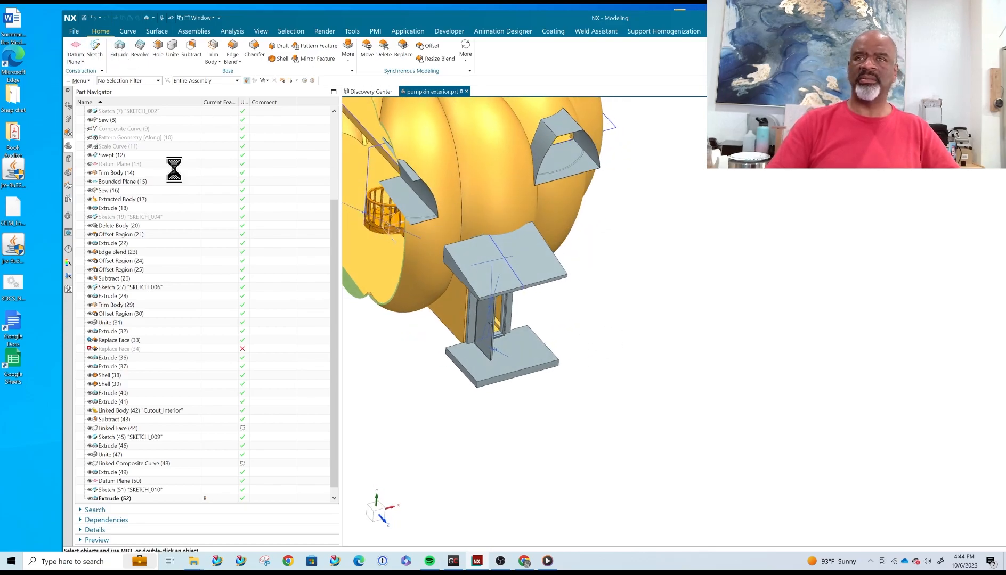
pyautogui.click(482, 361)
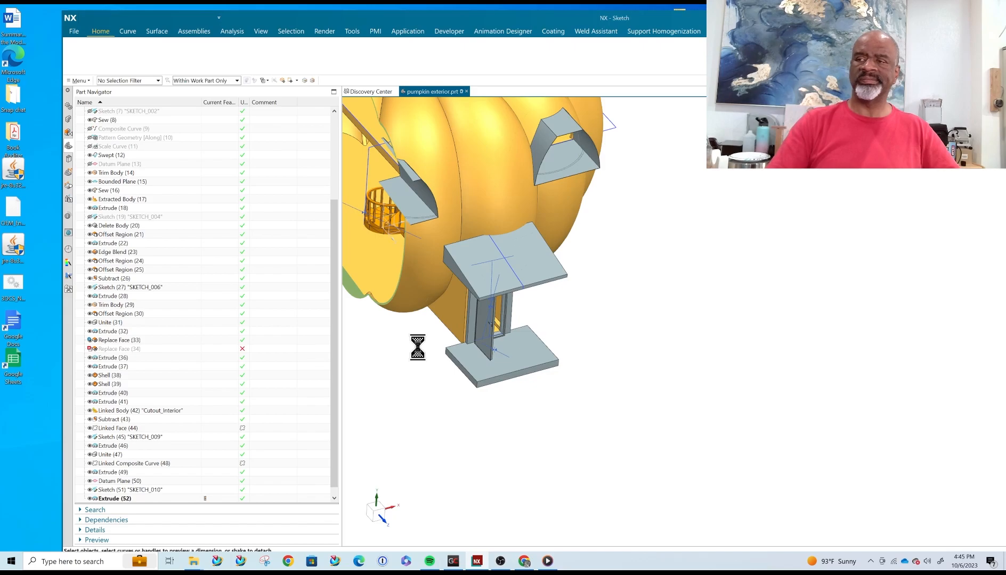
pyautogui.click(494, 372)
pyautogui.click(205, 143)
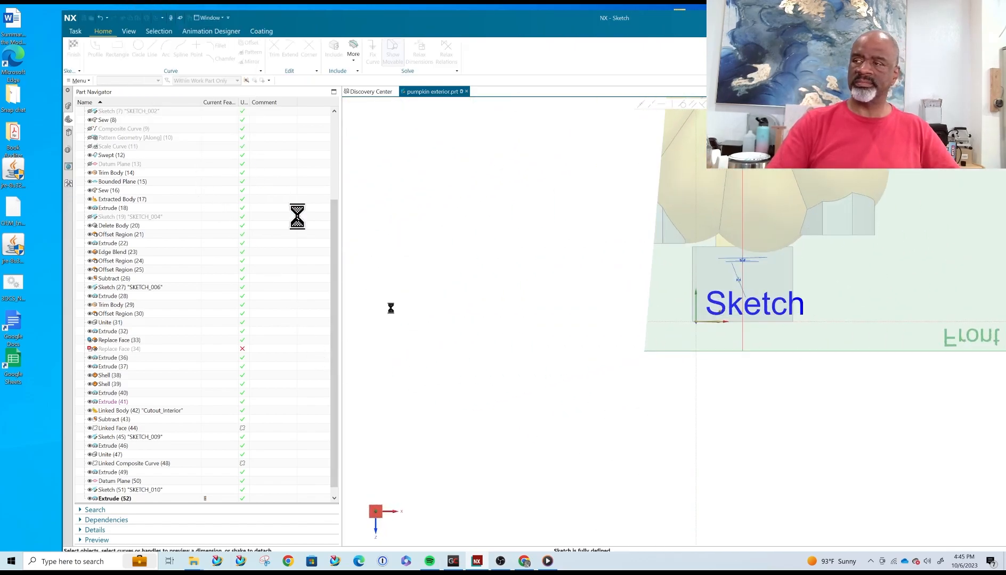
# - Include the porch slab's front edge and adjoining side edge at the sketch origin as reference curves
pyautogui.scroll(1, 834, 313)
pyautogui.moveTo(752, 276); pyautogui.dragTo(754, 249, button='middle')
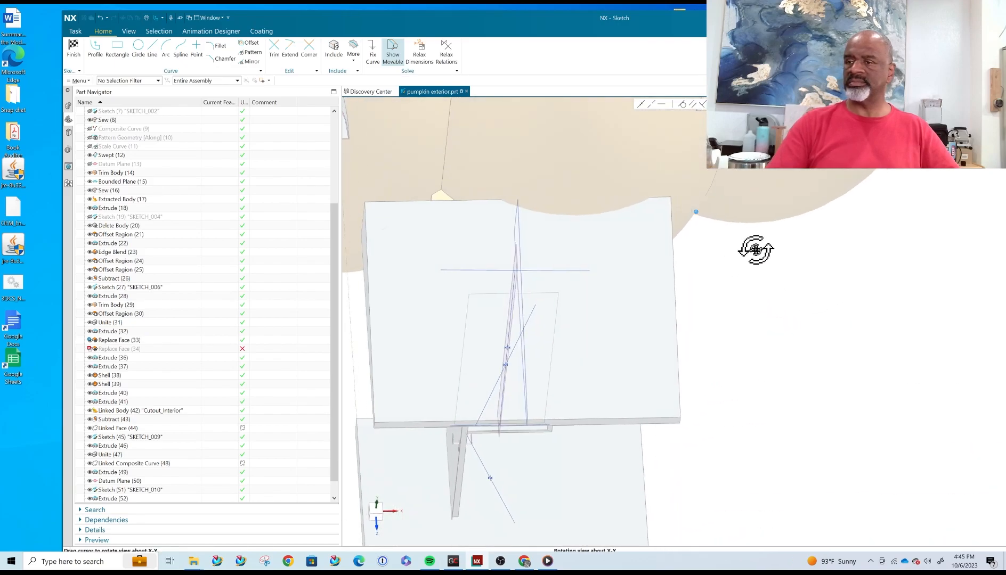
pyautogui.scroll(-3, 756, 274)
pyautogui.scroll(2, 666, 506)
pyautogui.moveTo(666, 496); pyautogui.dragTo(662, 475, button='middle')
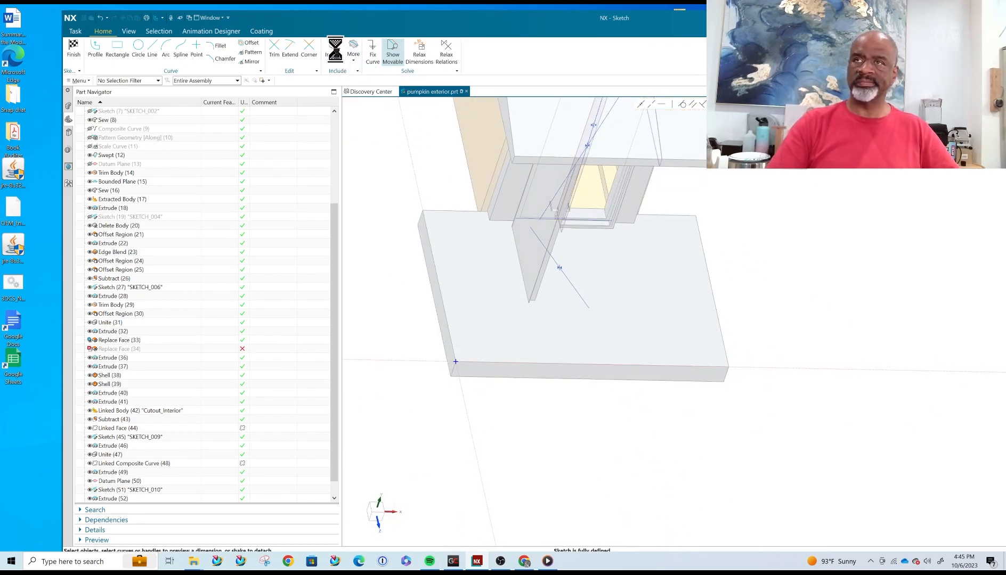
pyautogui.click(487, 363)
pyautogui.click(454, 340)
# - Sketch a post rectangle about 6 by 6.5 in just inside the slab's front corner at the sketch origin
pyautogui.click(183, 55)
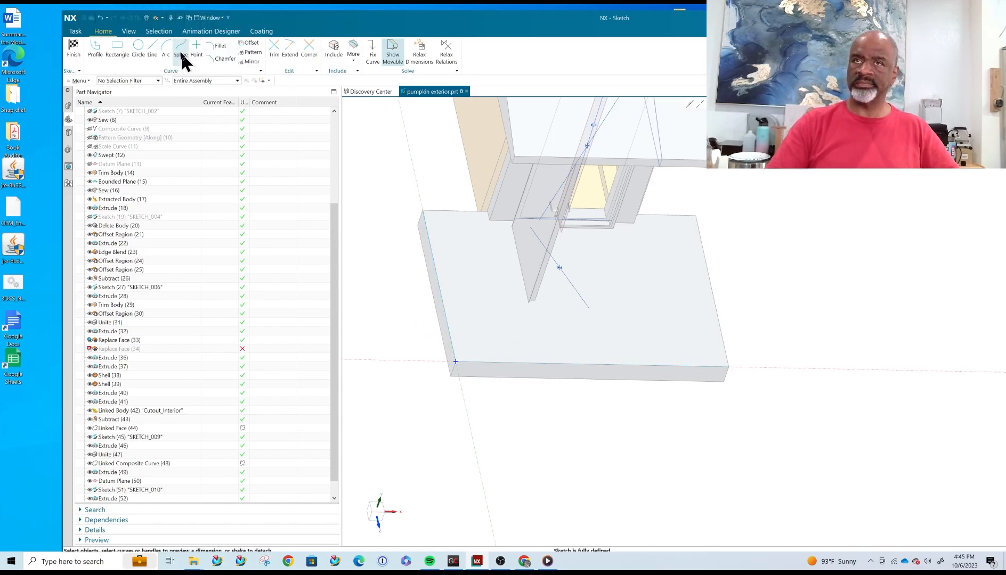
pyautogui.click(116, 47)
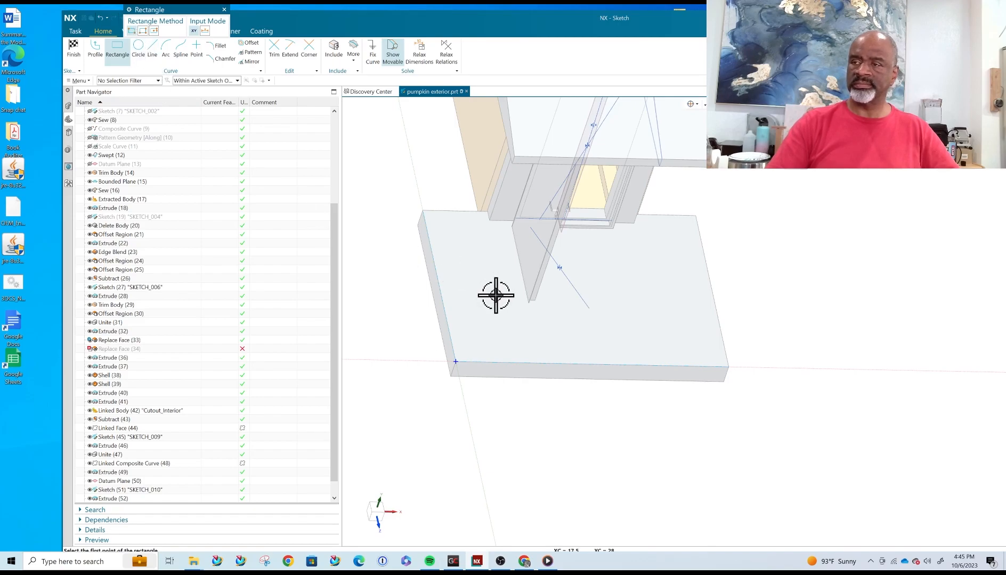
pyautogui.scroll(2, 490, 305)
pyautogui.click(444, 386)
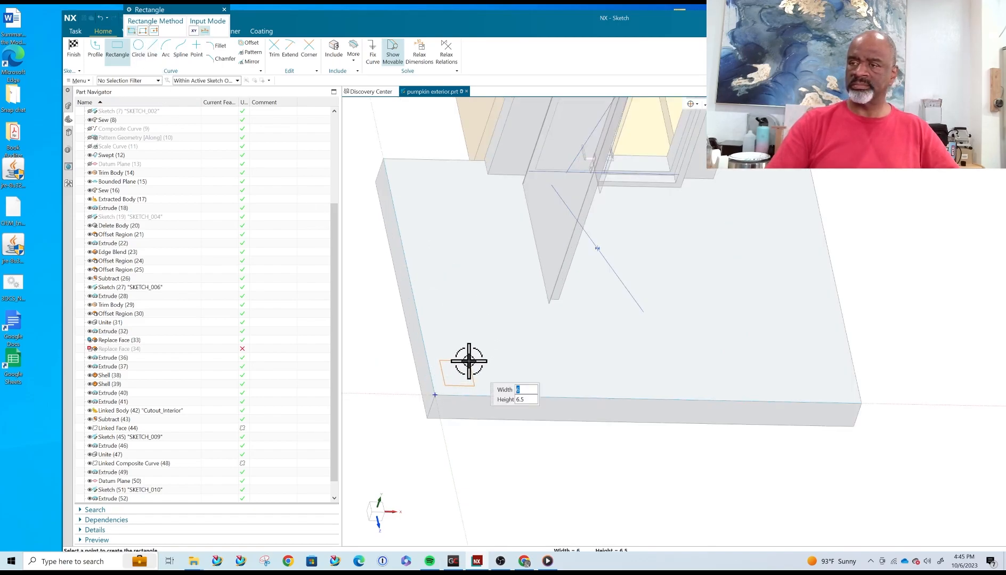
pyautogui.click(469, 361)
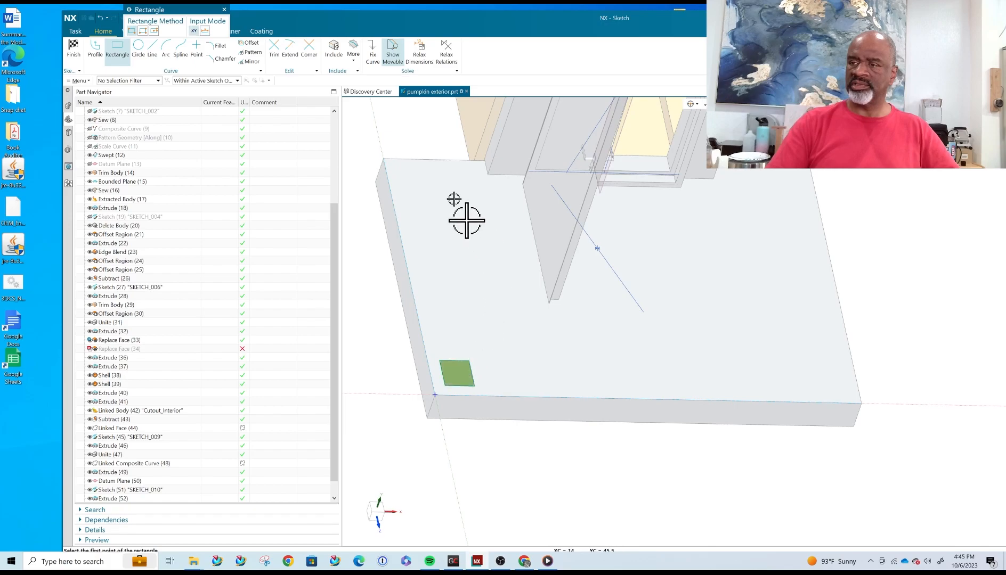
# - Draw a short line crossing the slab's front edge near its middle, running perpendicular to that edge
pyautogui.click(152, 46)
pyautogui.click(636, 420)
pyautogui.click(641, 437)
pyautogui.press('Escape')
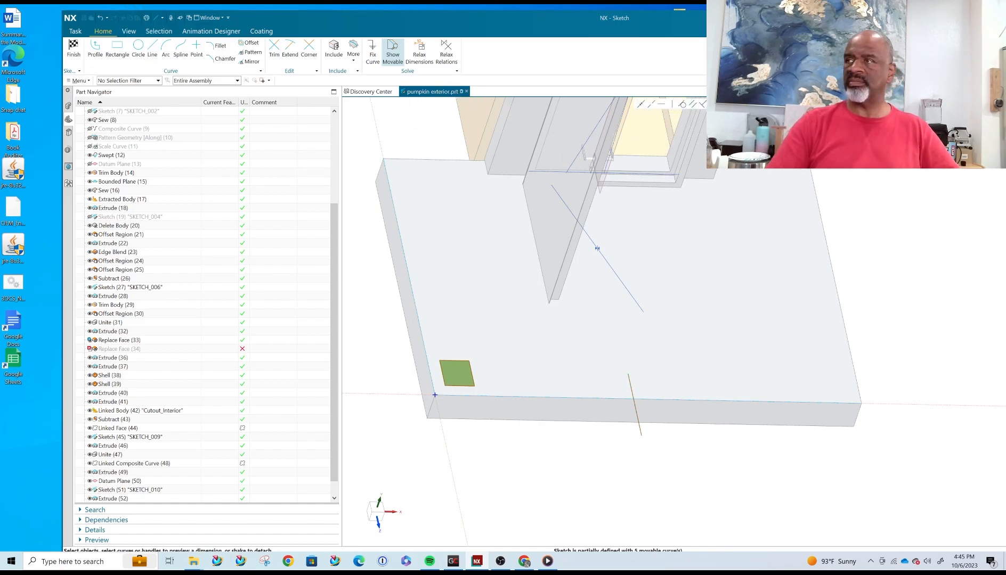
# - Align the short line with the midpoint of the slab's front edge using the Midpoint Aligned relation
pyautogui.click(734, 104)
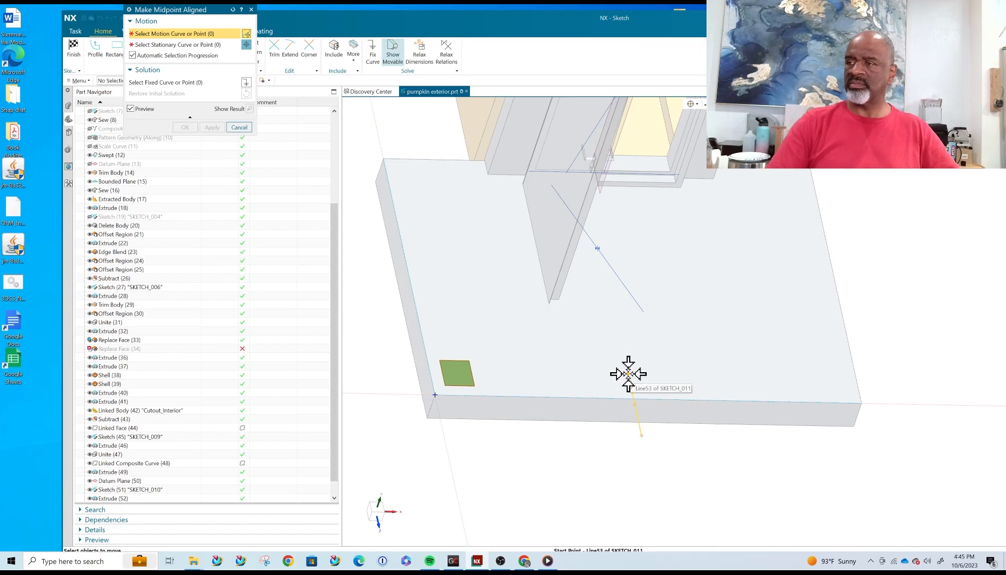
pyautogui.click(626, 374)
pyautogui.click(656, 398)
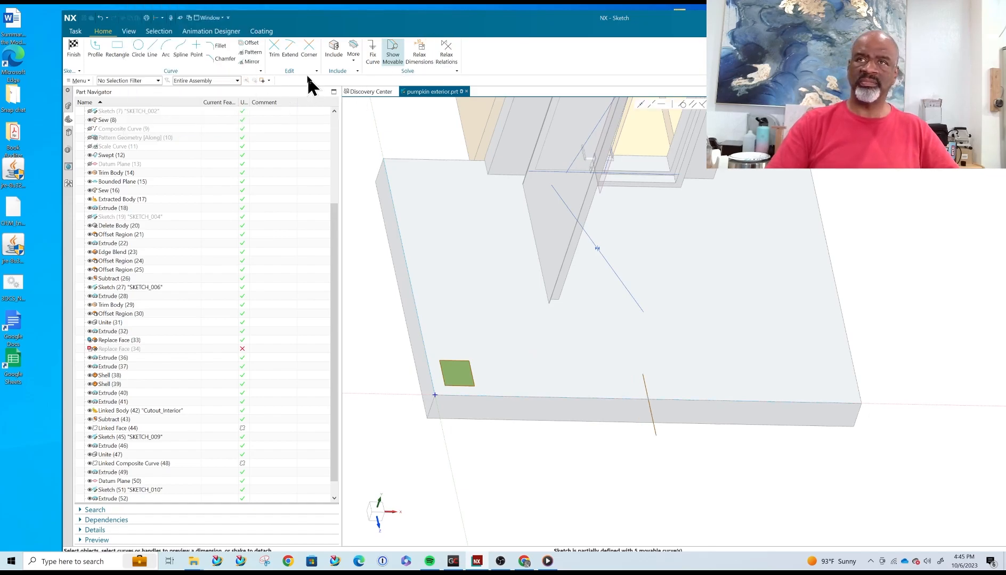
# - Mirror the post rectangle about the short centre line to the opposite front corner and finish the sketch
pyautogui.click(251, 62)
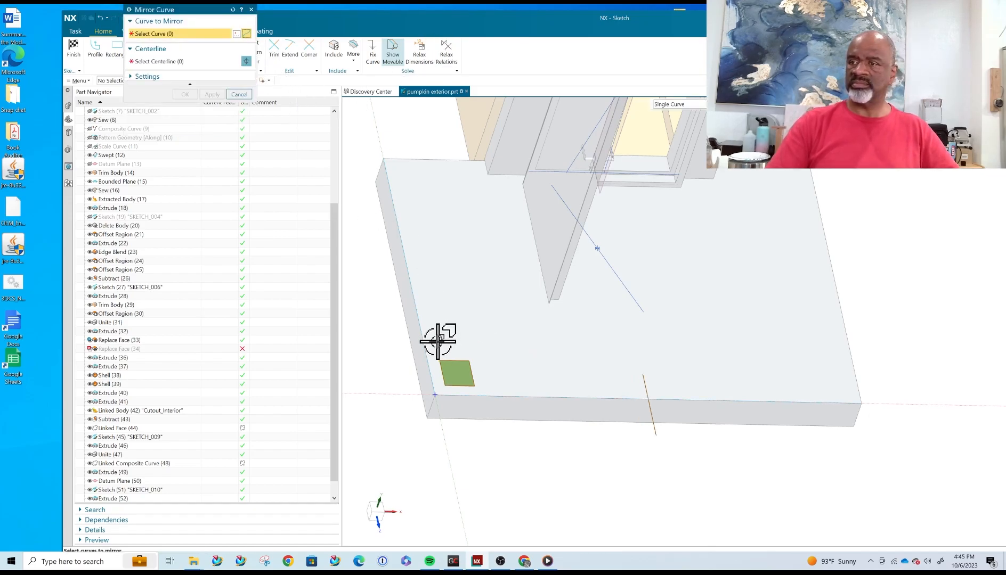
pyautogui.moveTo(452, 378); pyautogui.dragTo(476, 389)
pyautogui.click(160, 61)
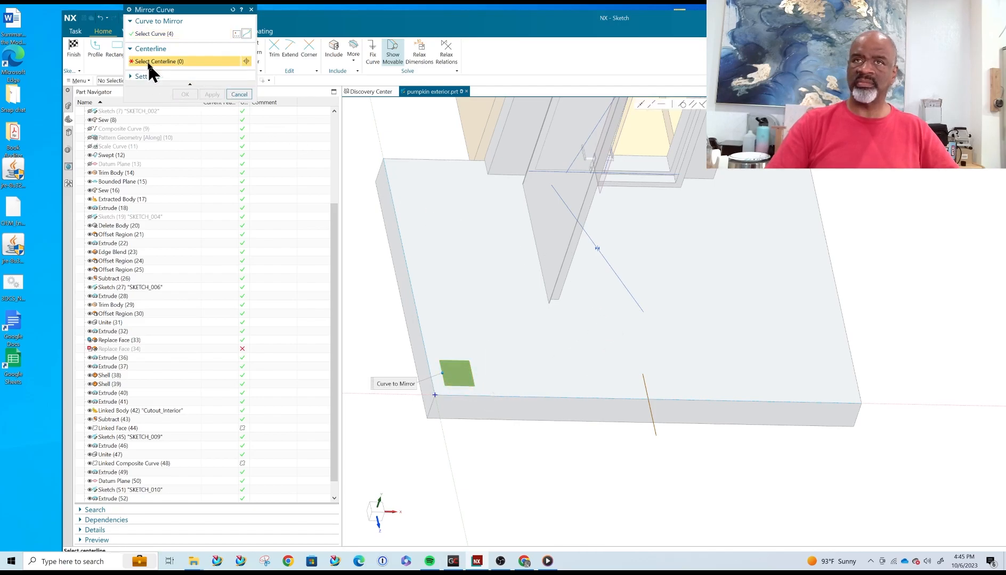
pyautogui.click(651, 416)
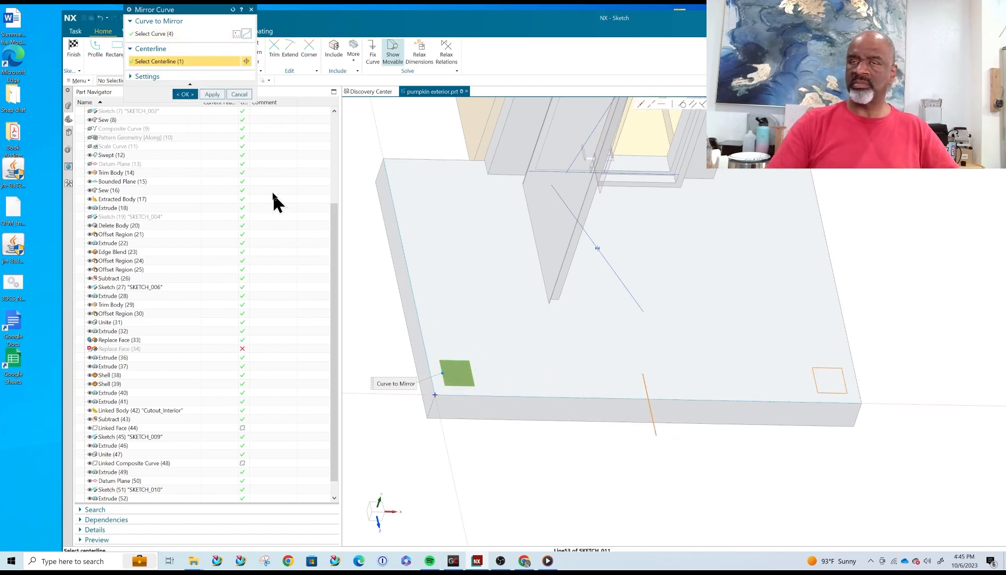
pyautogui.click(185, 96)
pyautogui.click(68, 41)
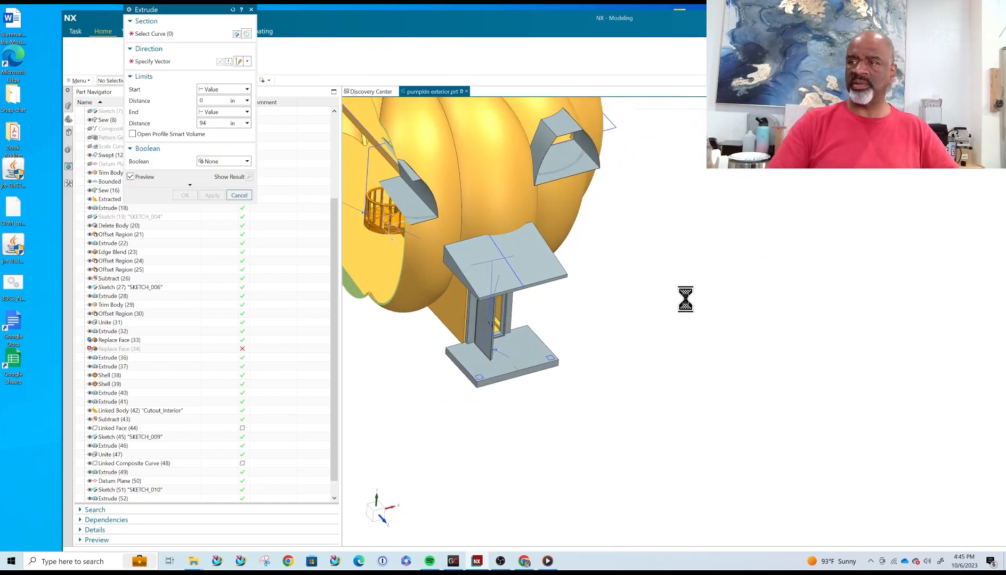
# - Extrude both post rectangles 94 in up to the canopy and unite them with the porch slab
pyautogui.moveTo(684, 300); pyautogui.dragTo(623, 288, button='middle')
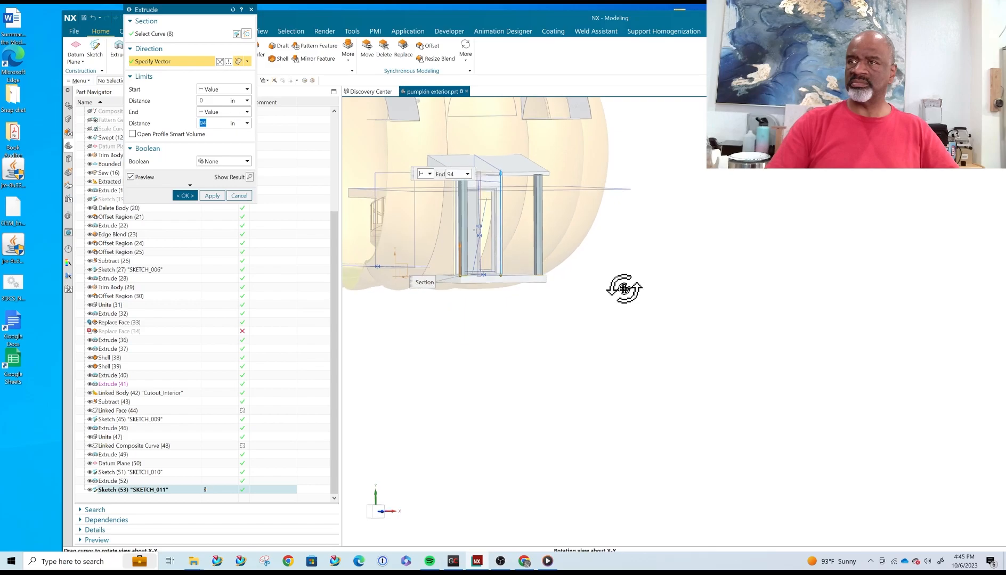
pyautogui.click(216, 160)
pyautogui.click(206, 179)
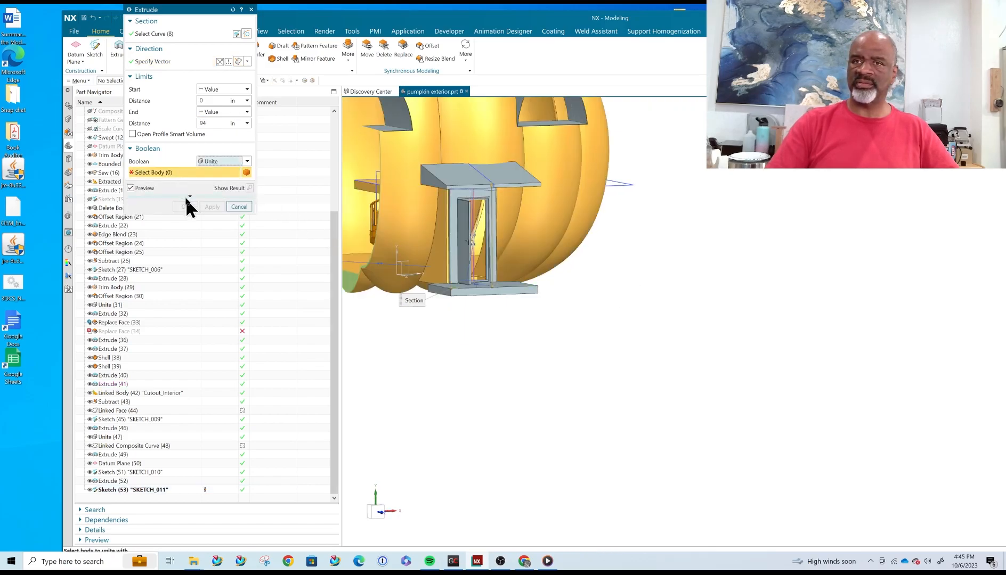
pyautogui.click(484, 286)
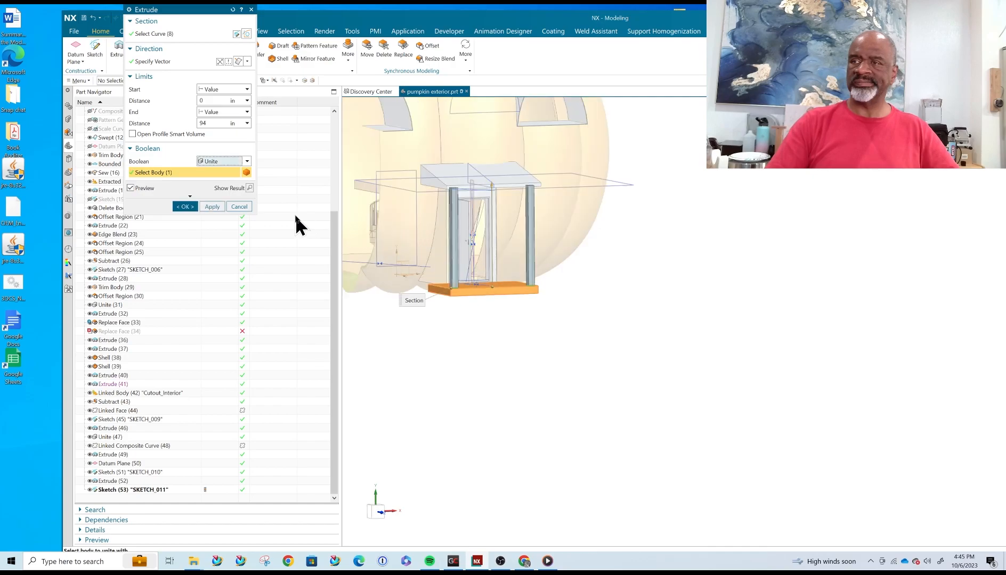
pyautogui.click(184, 206)
# - Turn off the section clipping so the whole pumpkin house is displayed
pyautogui.moveTo(624, 281); pyautogui.dragTo(652, 294, button='middle')
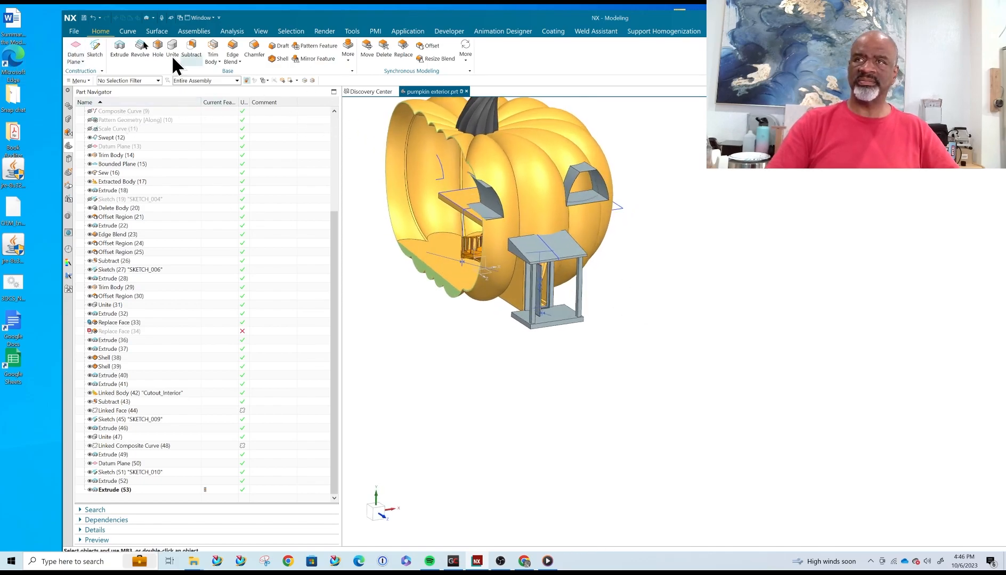
pyautogui.click(261, 31)
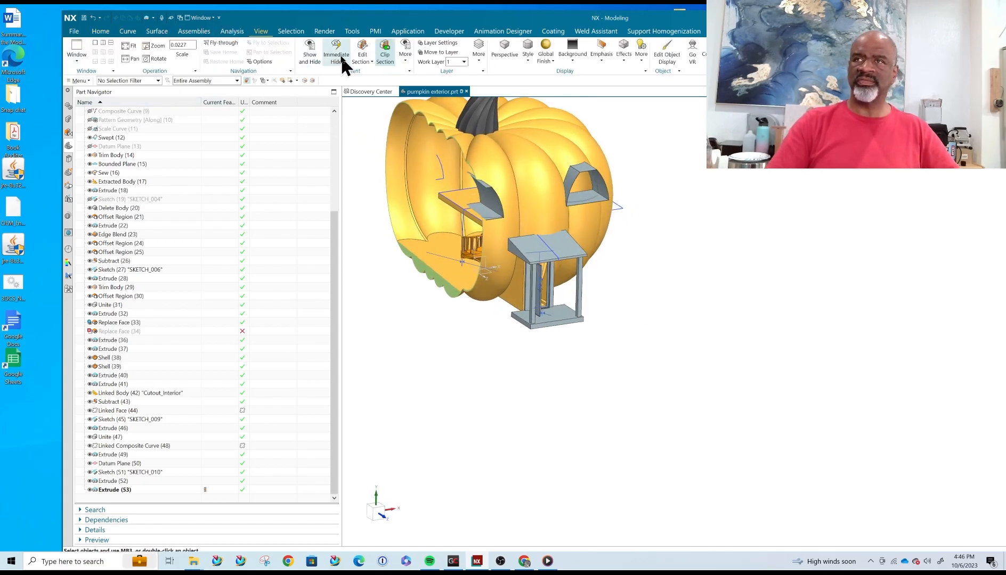
pyautogui.click(385, 50)
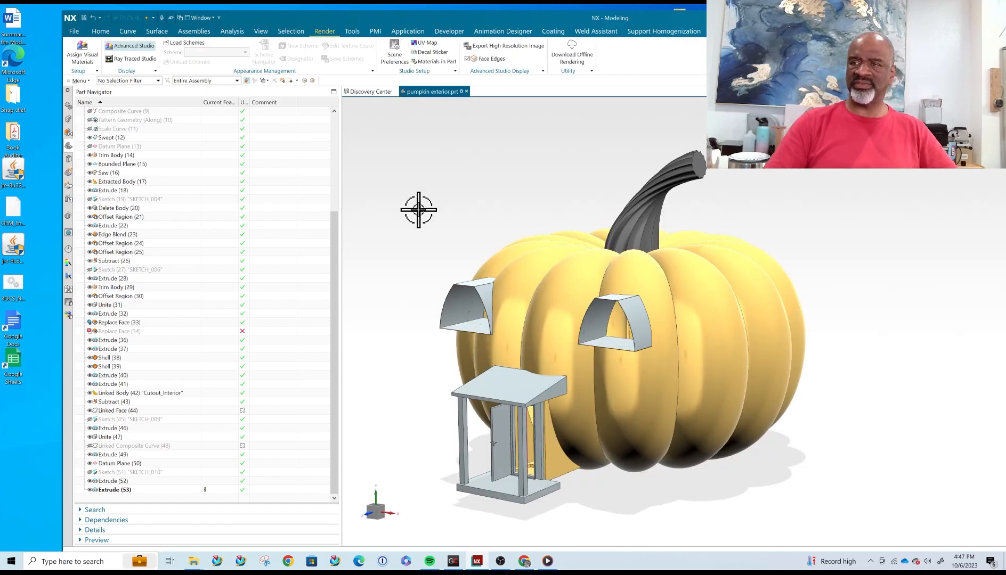